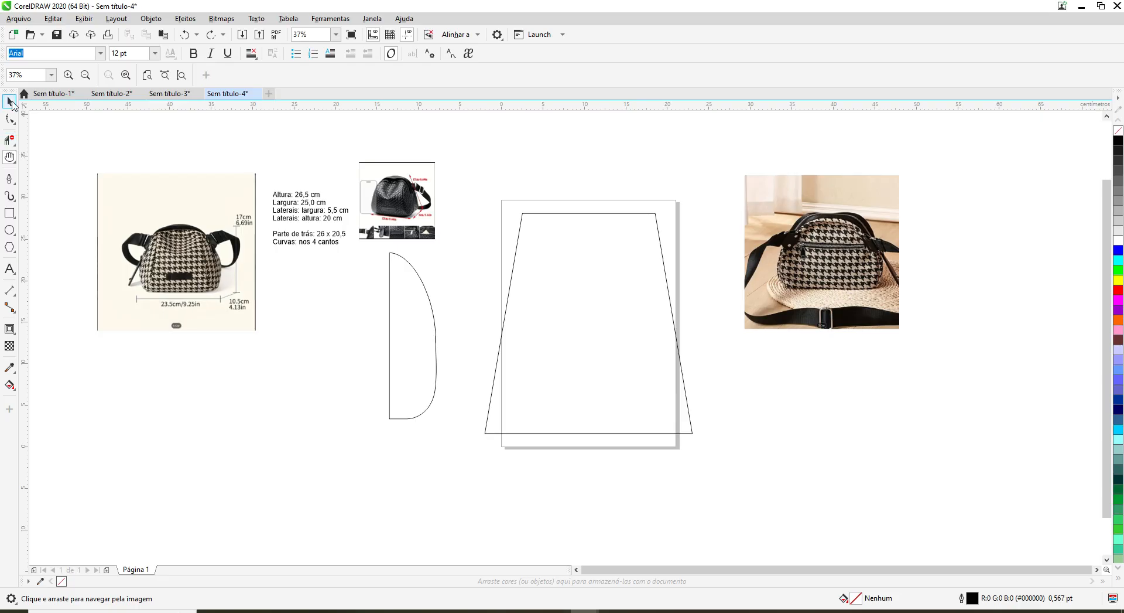
# Step: Examine the sizes of the trapezoid panel and the curved side pattern next to the measurement notes
pyautogui.click(10, 103)
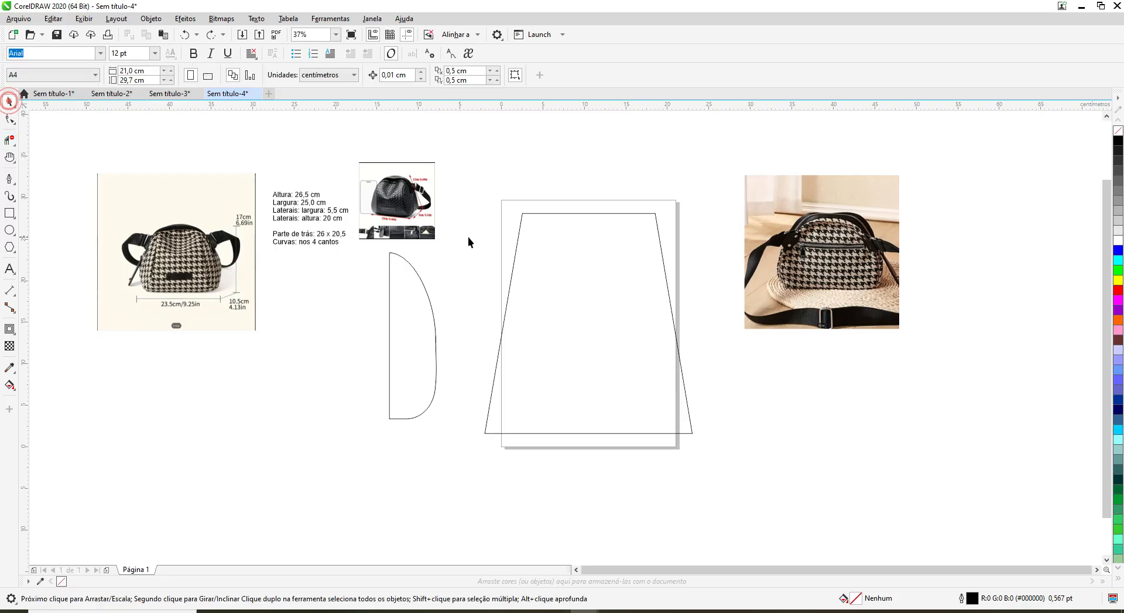
pyautogui.click(588, 214)
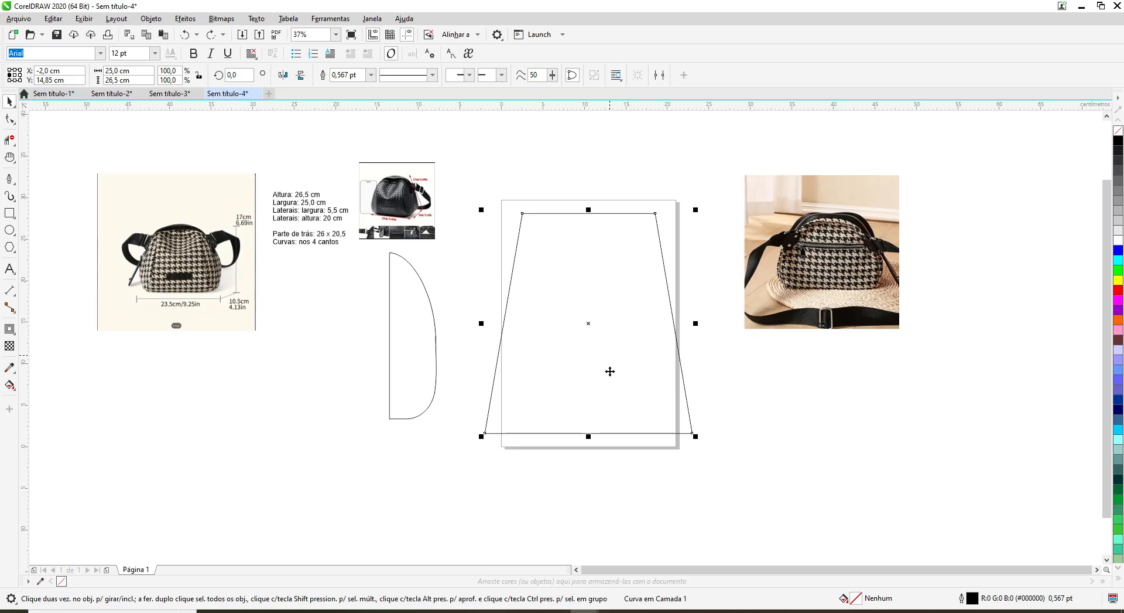
pyautogui.click(410, 353)
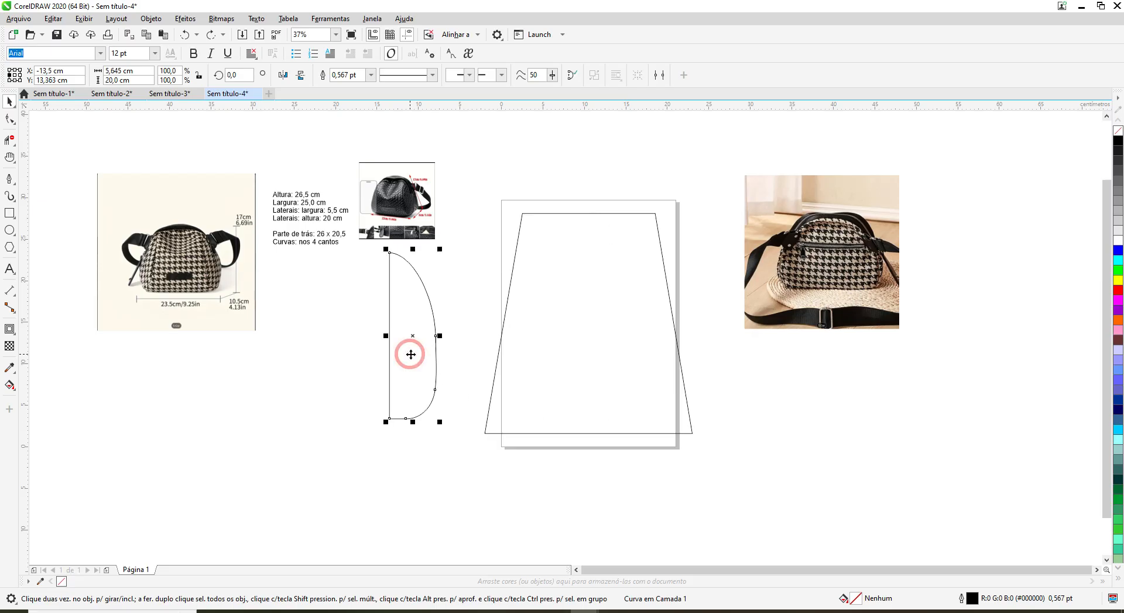
pyautogui.scroll(2, 529, 343)
pyautogui.scroll(-2, 529, 343)
pyautogui.scroll(2, 243, 295)
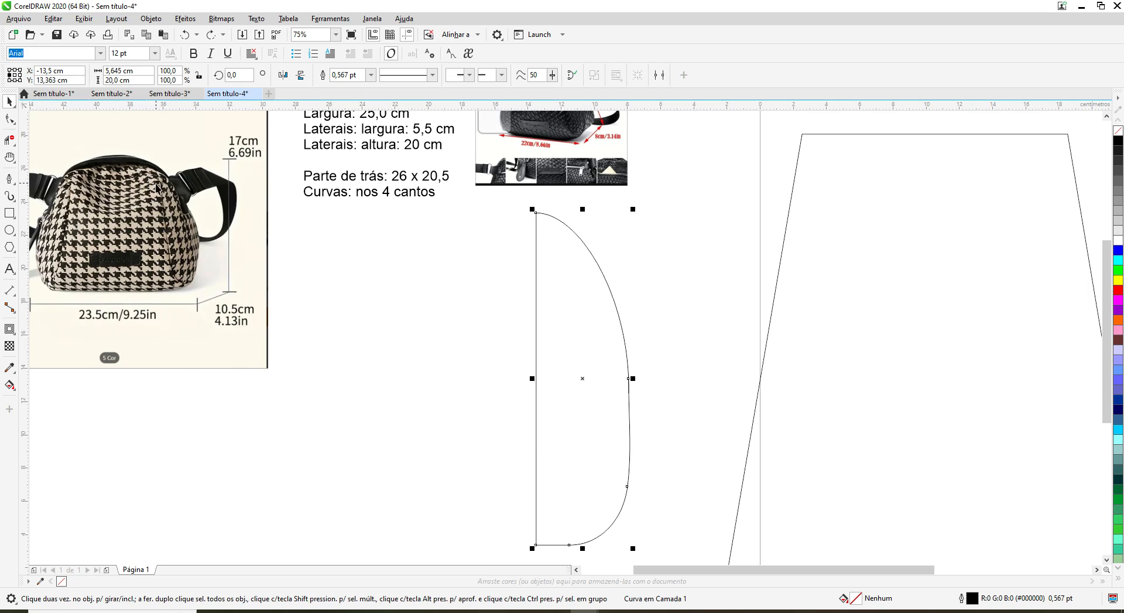
pyautogui.click(556, 294)
pyautogui.click(487, 300)
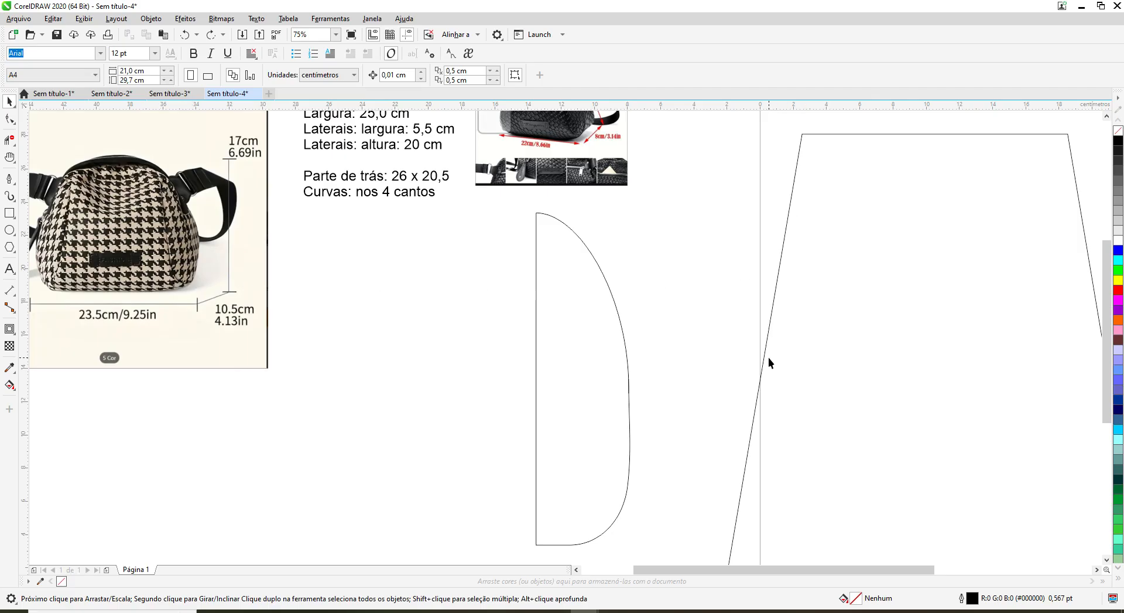
pyautogui.scroll(-2, 768, 358)
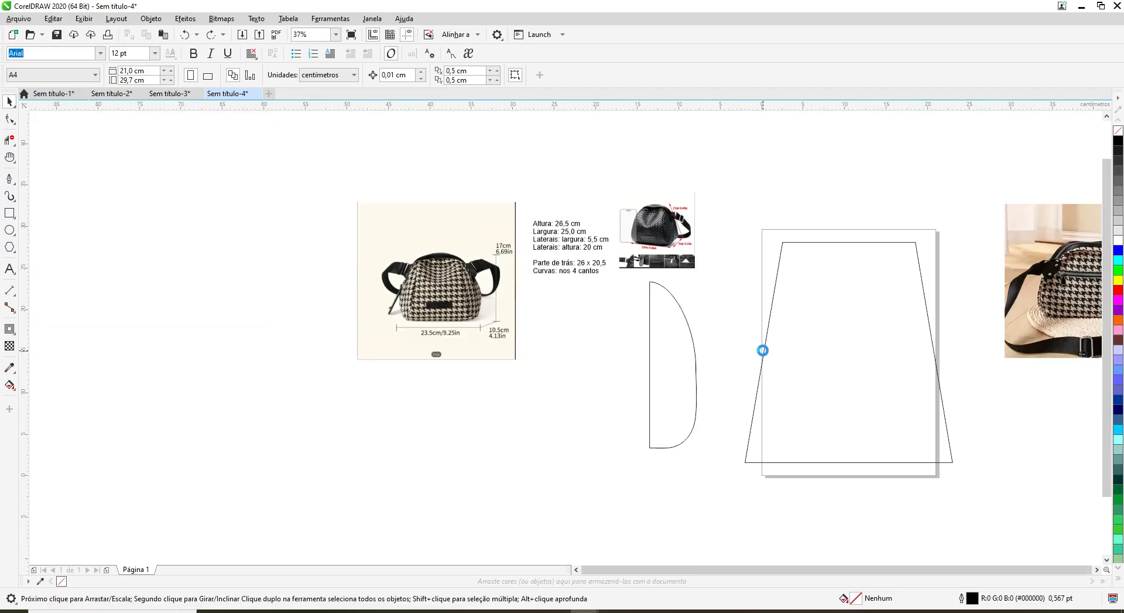
# Step: Compare the trapezoid panel with the reference bag photos and the written height, width and side measurements
pyautogui.click(794, 342)
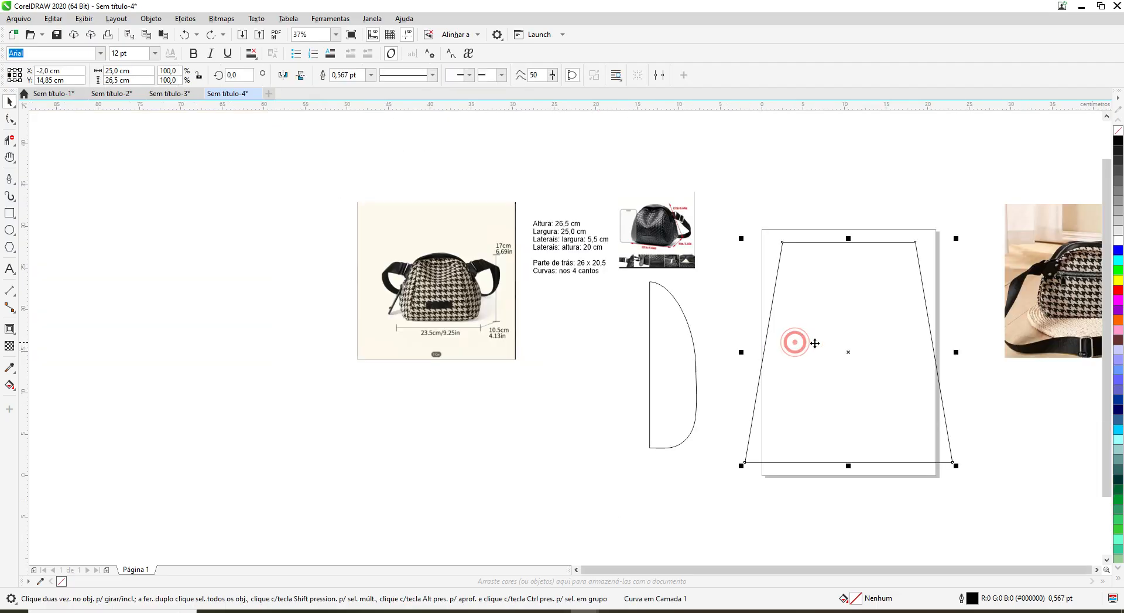
pyautogui.moveTo(847, 351)
pyautogui.mouseDown()
pyautogui.moveTo(775, 357)
pyautogui.moveTo(847, 352)
pyautogui.mouseUp()
pyautogui.click(10, 157)
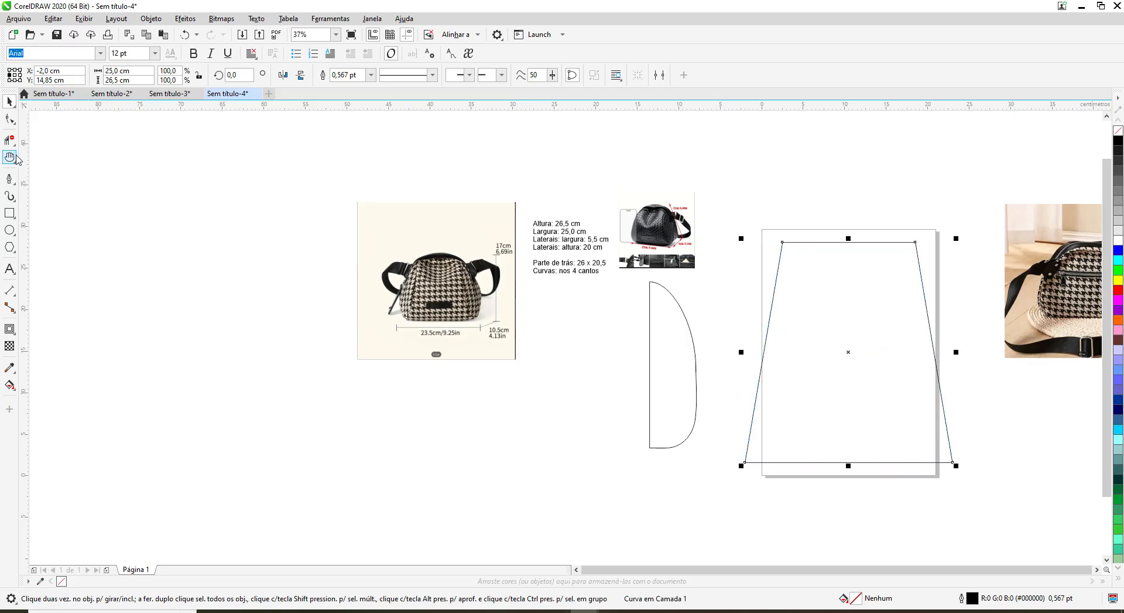
pyautogui.moveTo(871, 377); pyautogui.dragTo(649, 363)
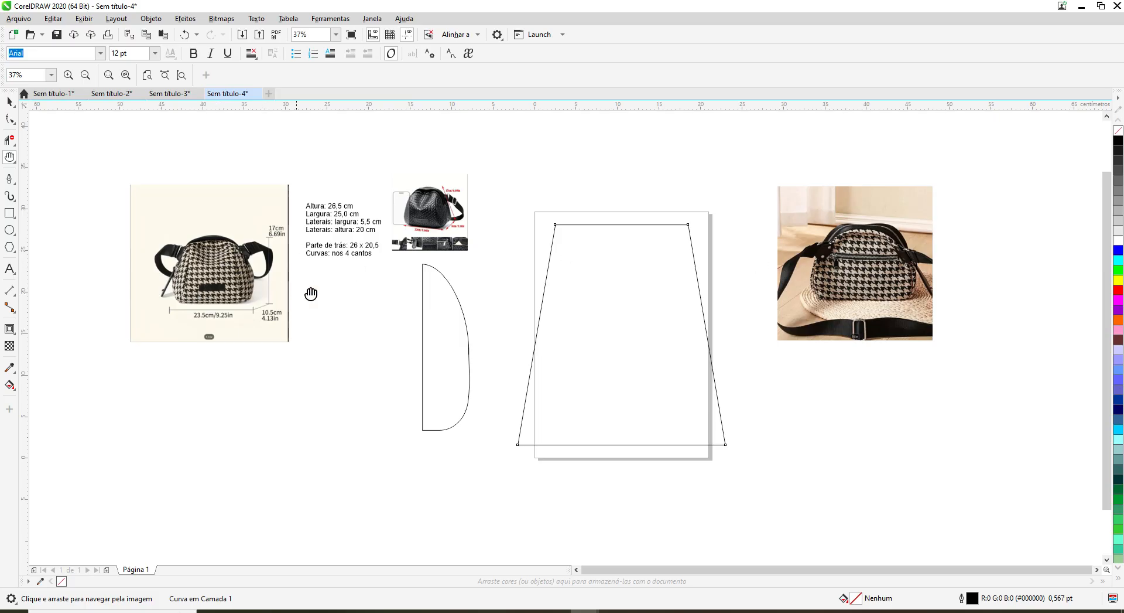
pyautogui.click(9, 102)
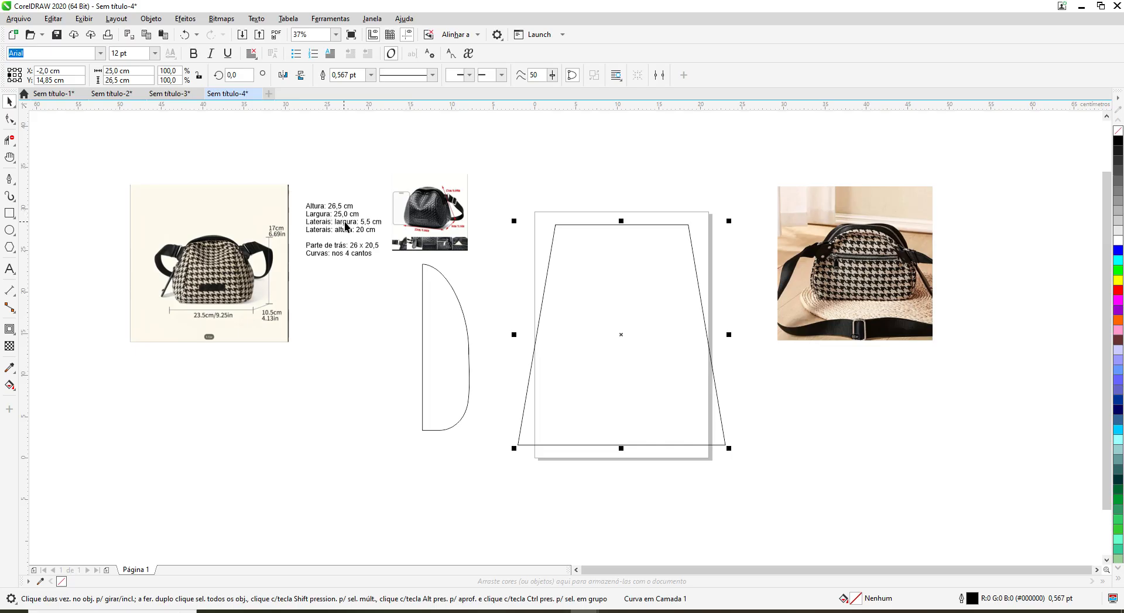
pyautogui.scroll(1, 643, 253)
pyautogui.scroll(-1, 643, 252)
pyautogui.scroll(2, 621, 234)
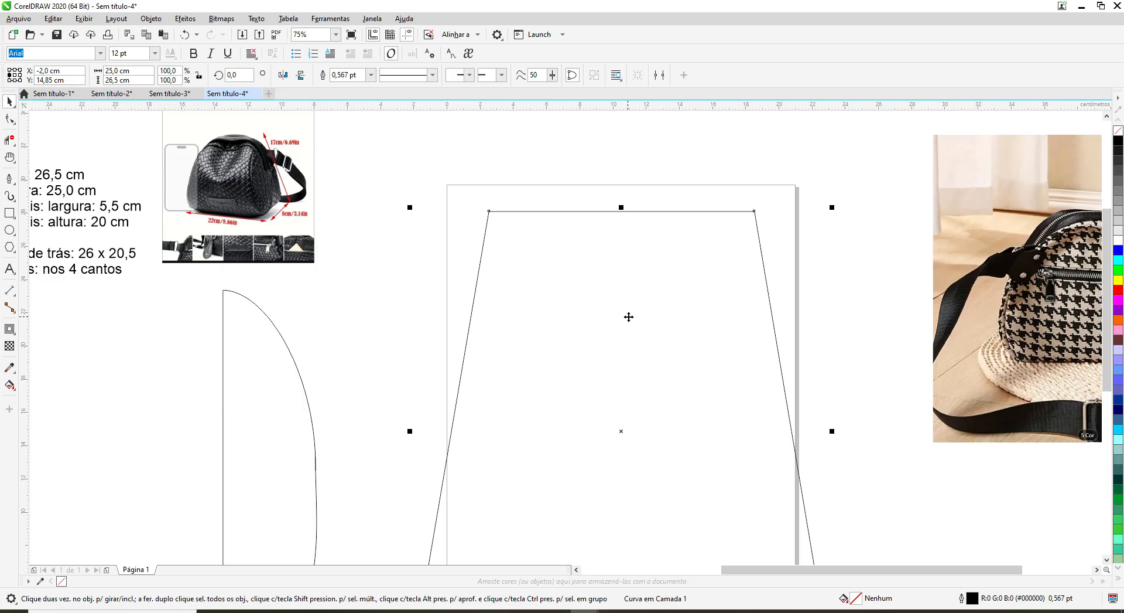
pyautogui.scroll(-2, 629, 313)
pyautogui.scroll(2, 629, 313)
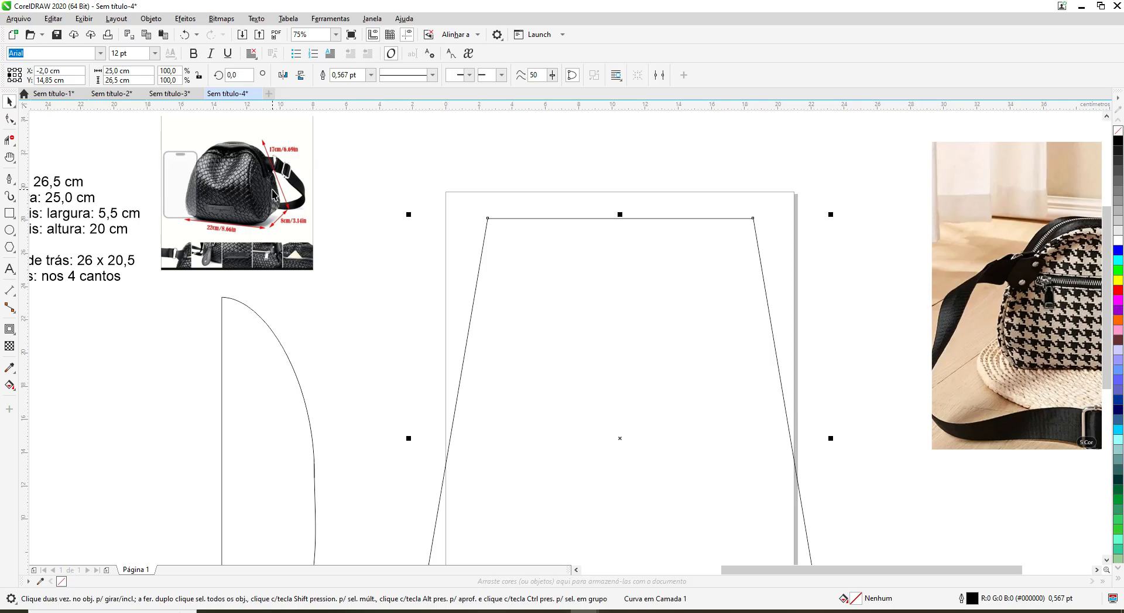
pyautogui.scroll(-2, 634, 281)
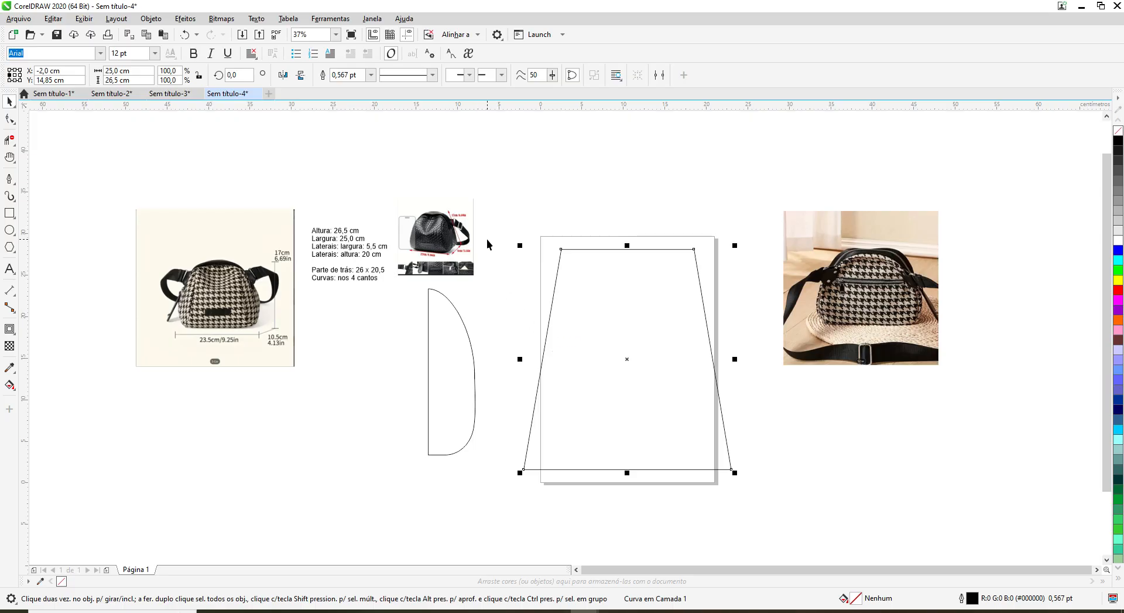
# Step: Try placing the side pattern's lower curve against the trapezoid's upper-left corner and moving it out beneath the measurement notes
pyautogui.click(442, 311)
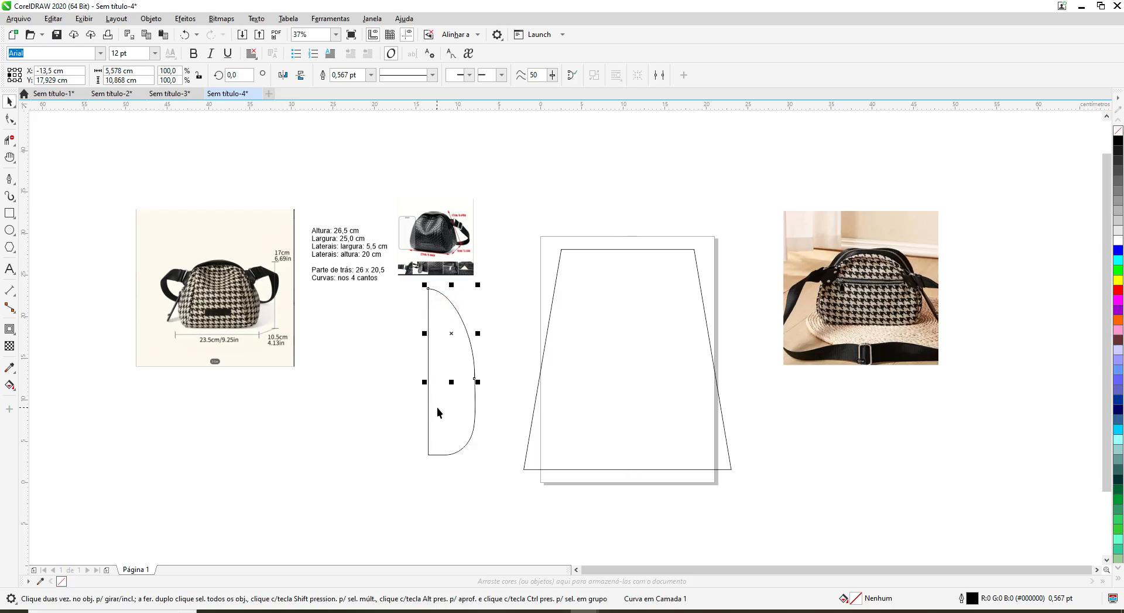
pyautogui.click(456, 420)
pyautogui.moveTo(448, 375); pyautogui.dragTo(585, 332)
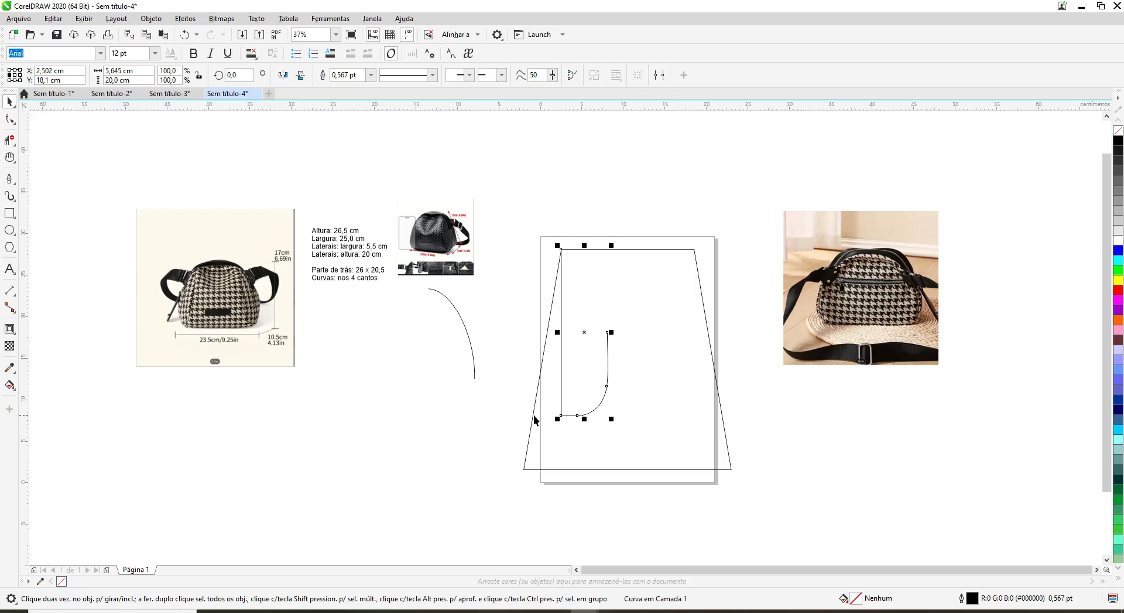
pyautogui.click(584, 332)
pyautogui.moveTo(583, 332); pyautogui.dragTo(334, 333)
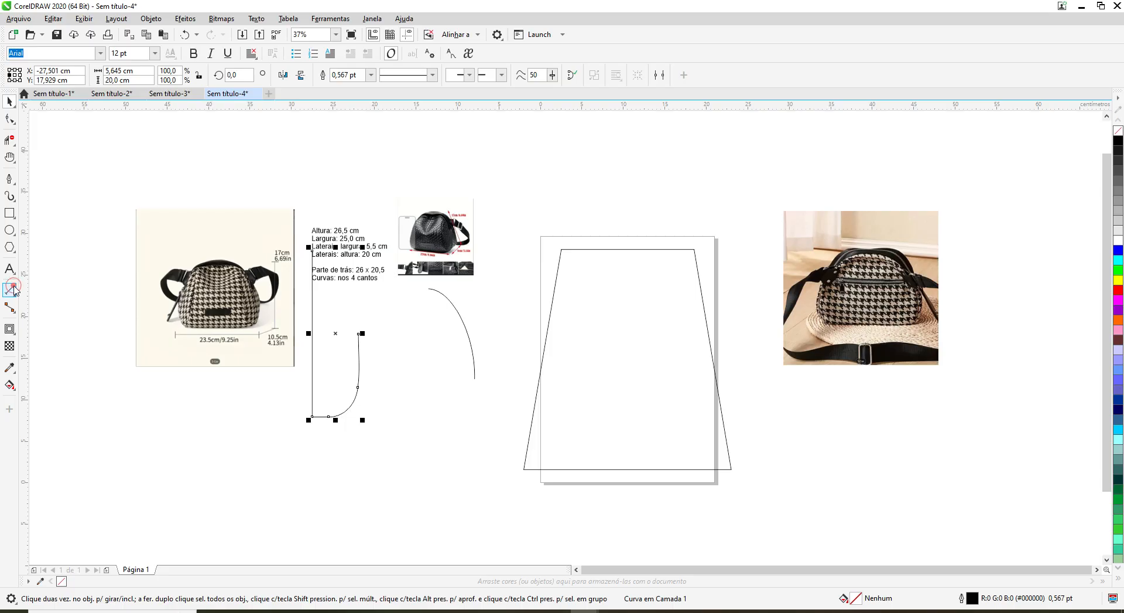
# Step: Measure the trapezoid's width across its lower part with a horizontal dimension and delete that dimension
pyautogui.click(13, 289)
pyautogui.click(82, 295)
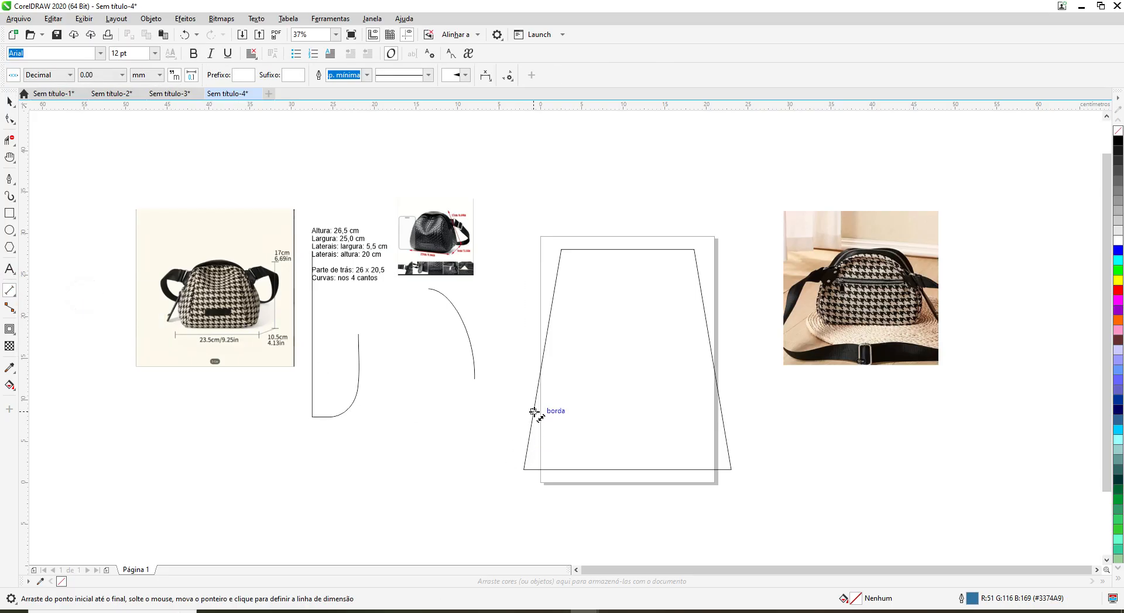
pyautogui.moveTo(534, 411); pyautogui.dragTo(721, 414)
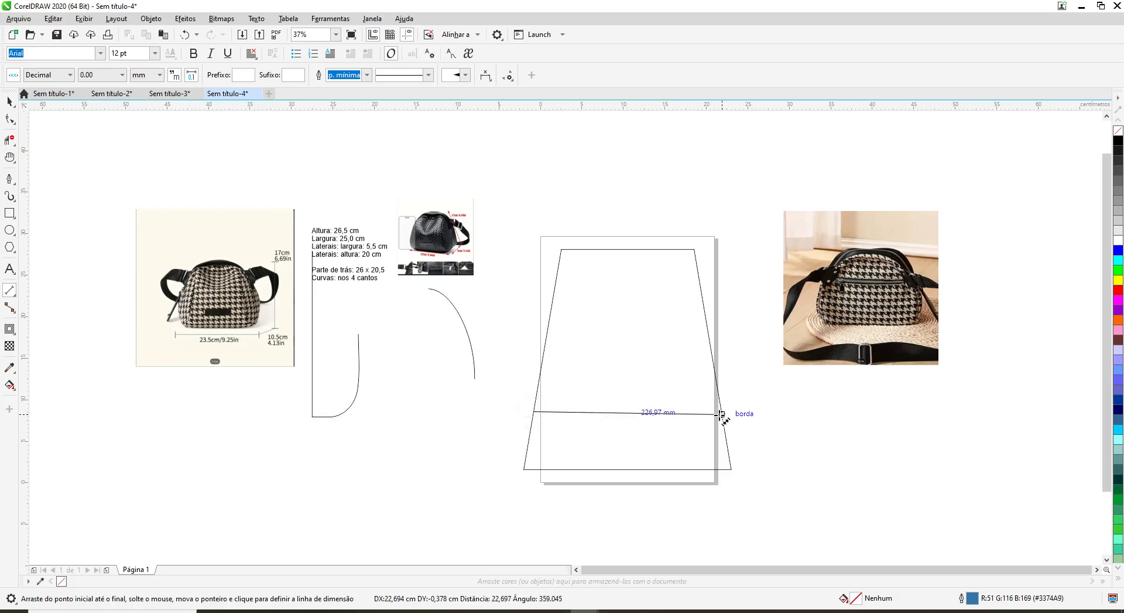
pyautogui.moveTo(728, 414); pyautogui.dragTo(721, 411)
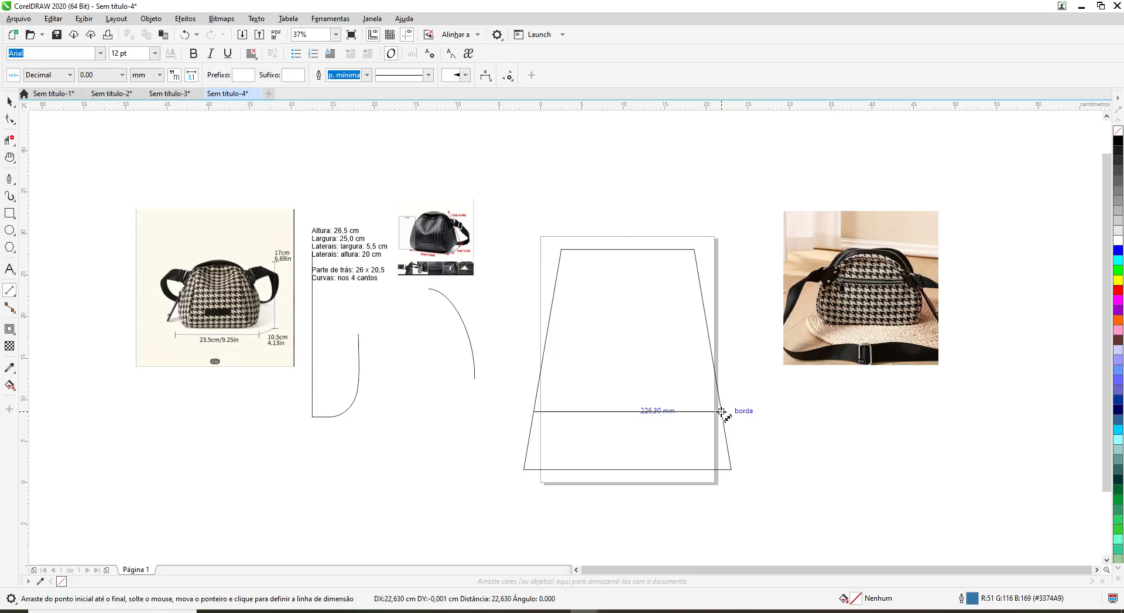
pyautogui.press('Escape')
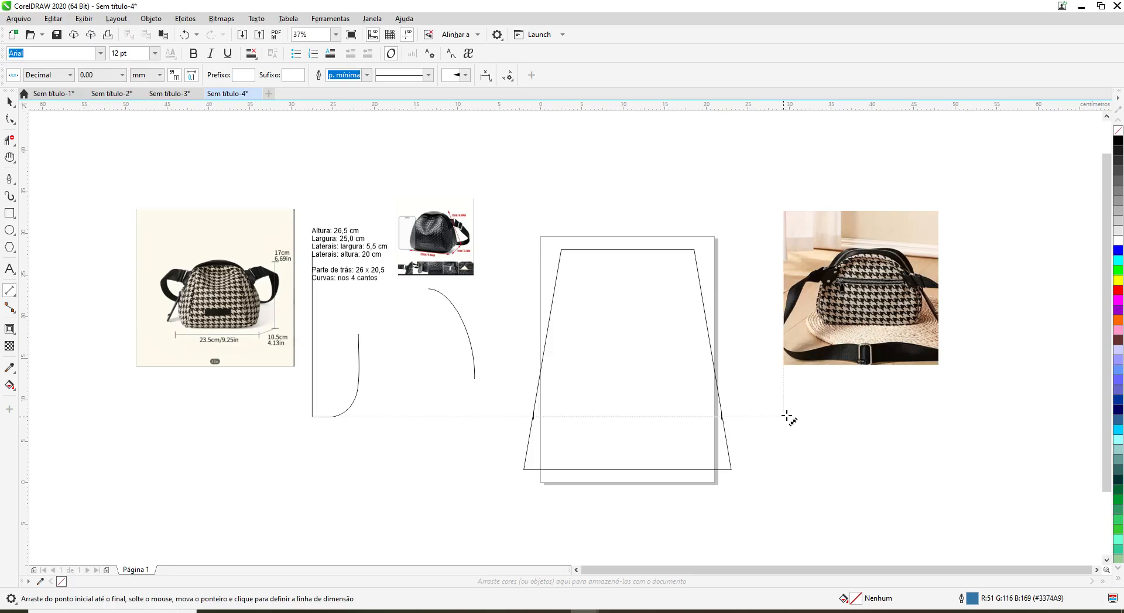
pyautogui.click(788, 416)
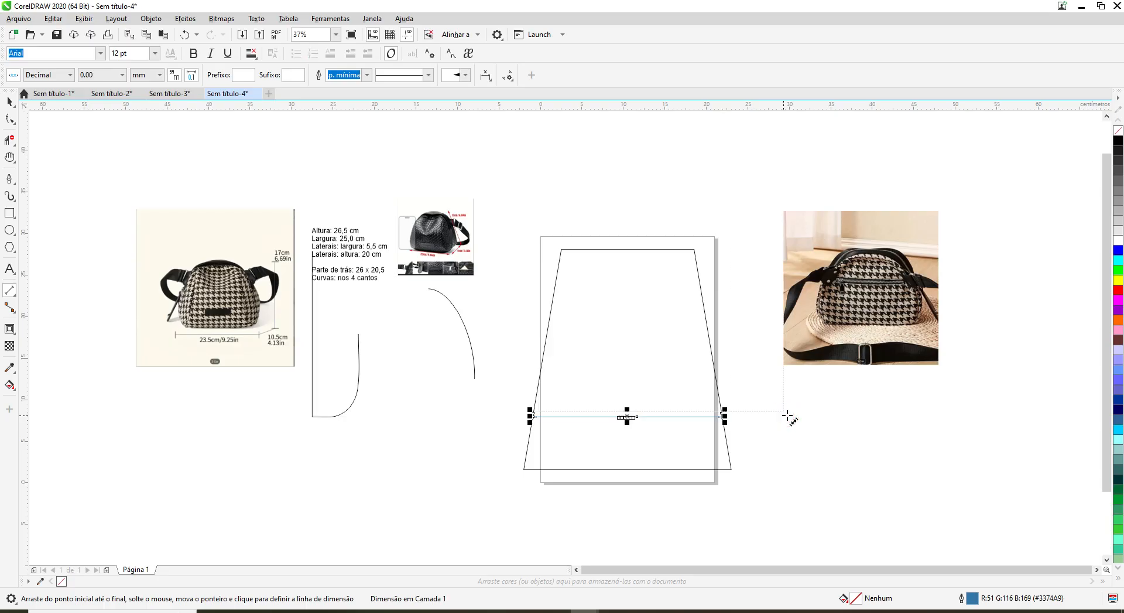
pyautogui.press('Delete')
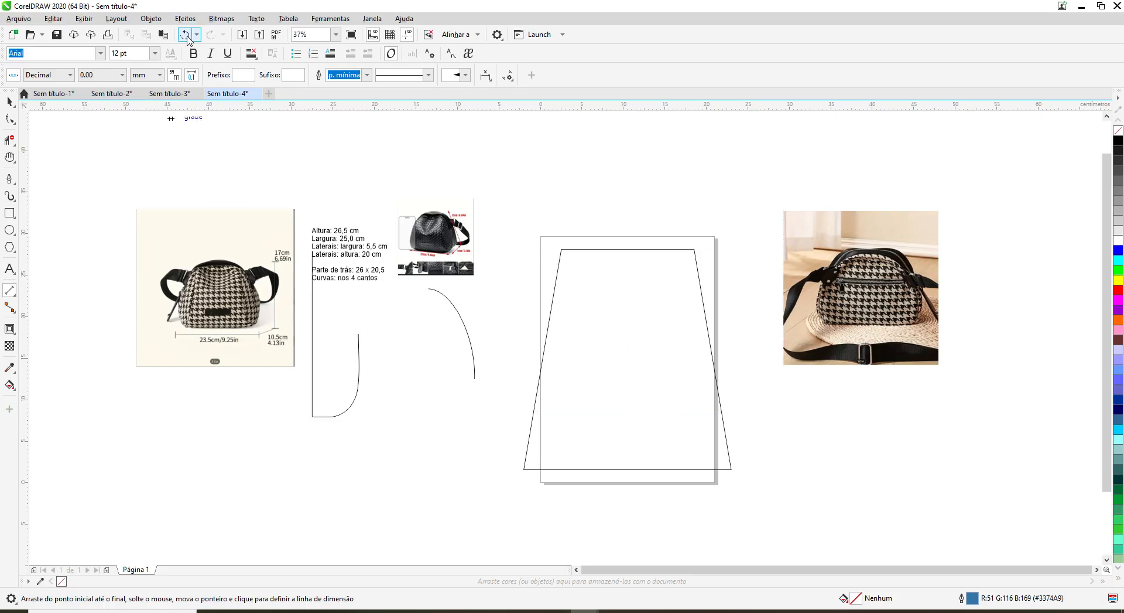
# Step: Undo the dimension and the moves of the side pattern's lower curve
pyautogui.click(187, 36)
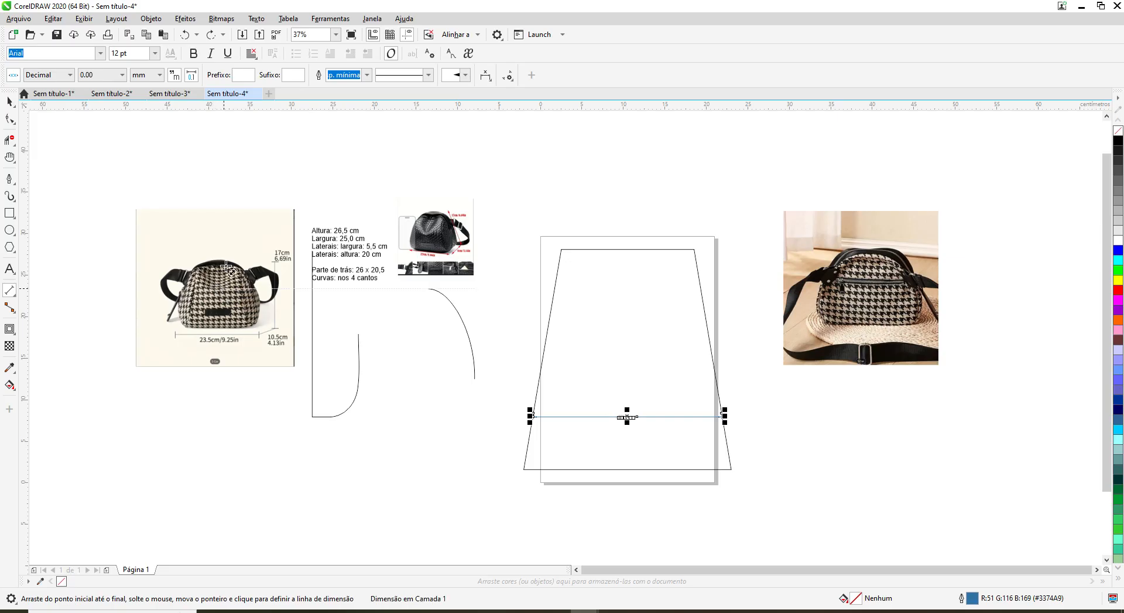
pyautogui.click(186, 36)
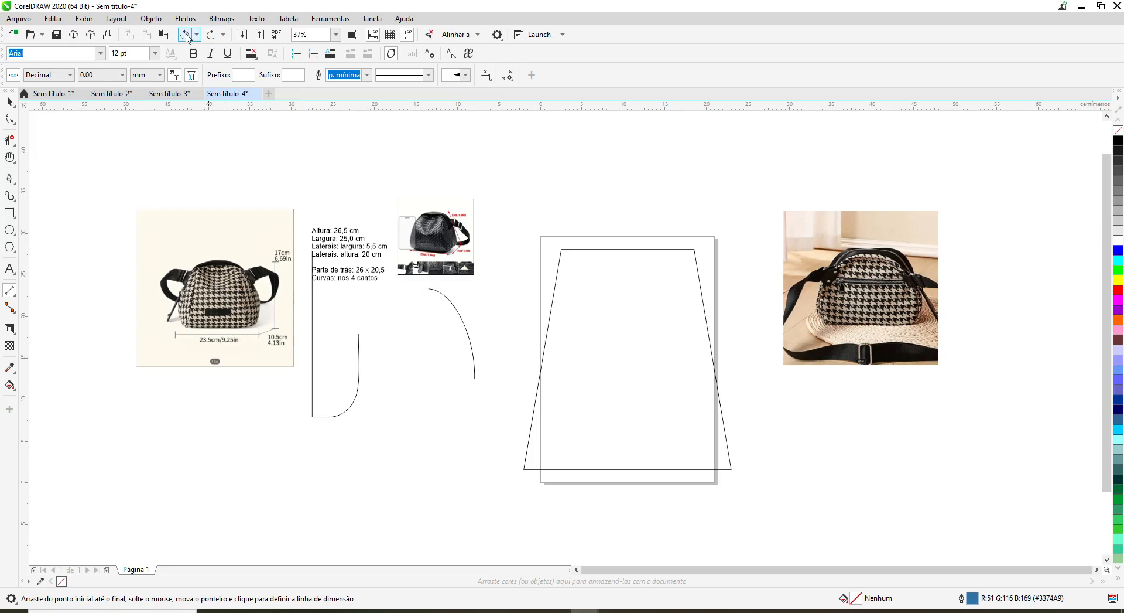
pyautogui.click(187, 37)
pyautogui.click(186, 36)
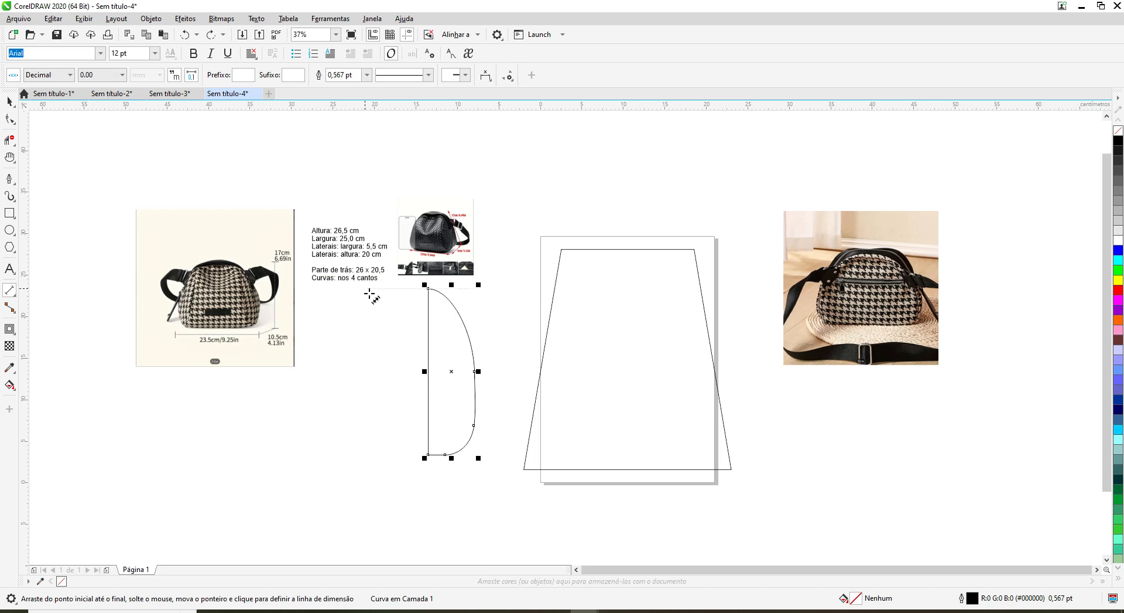
# Step: Move the black bag photo up, clear of the side pattern, and group the side pattern's two curves
pyautogui.click(10, 101)
pyautogui.moveTo(407, 257); pyautogui.dragTo(421, 204)
pyautogui.moveTo(398, 270); pyautogui.dragTo(493, 494)
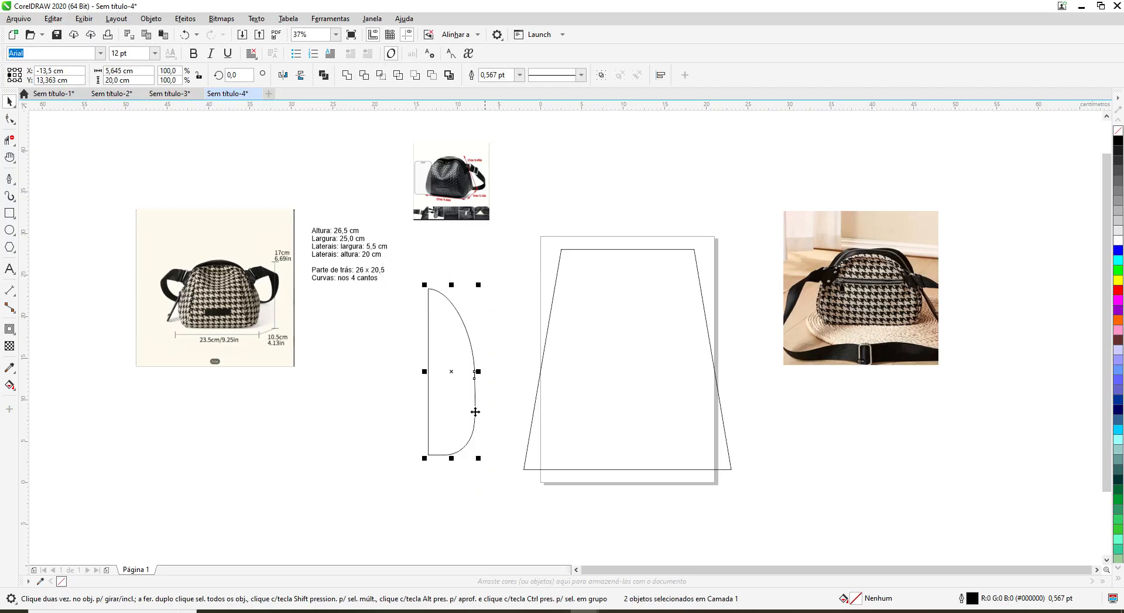
pyautogui.click(602, 74)
pyautogui.click(487, 295)
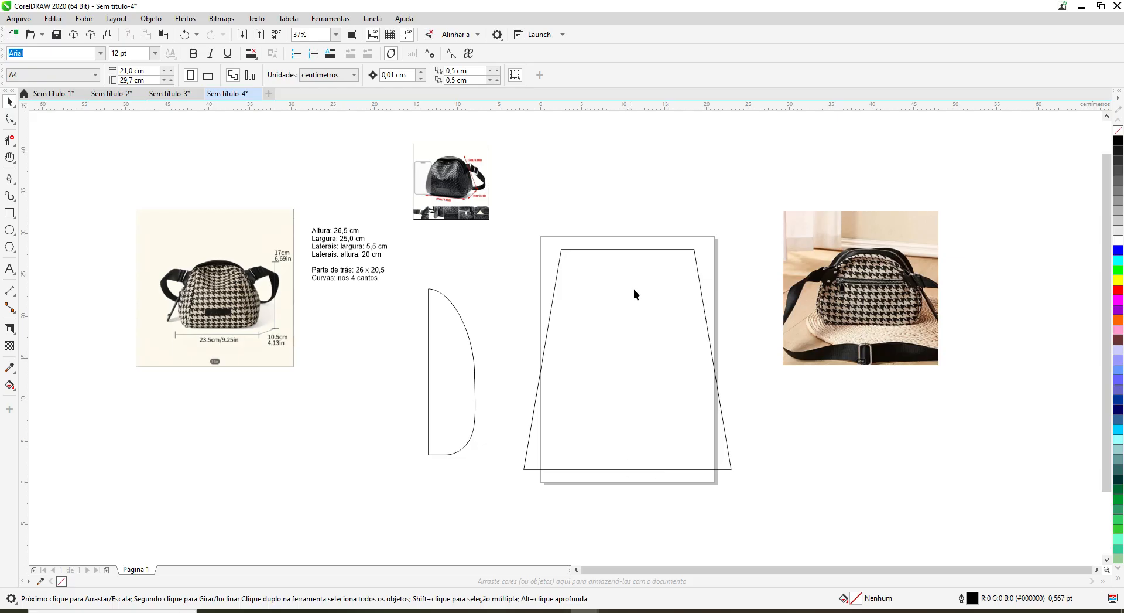
pyautogui.click(645, 249)
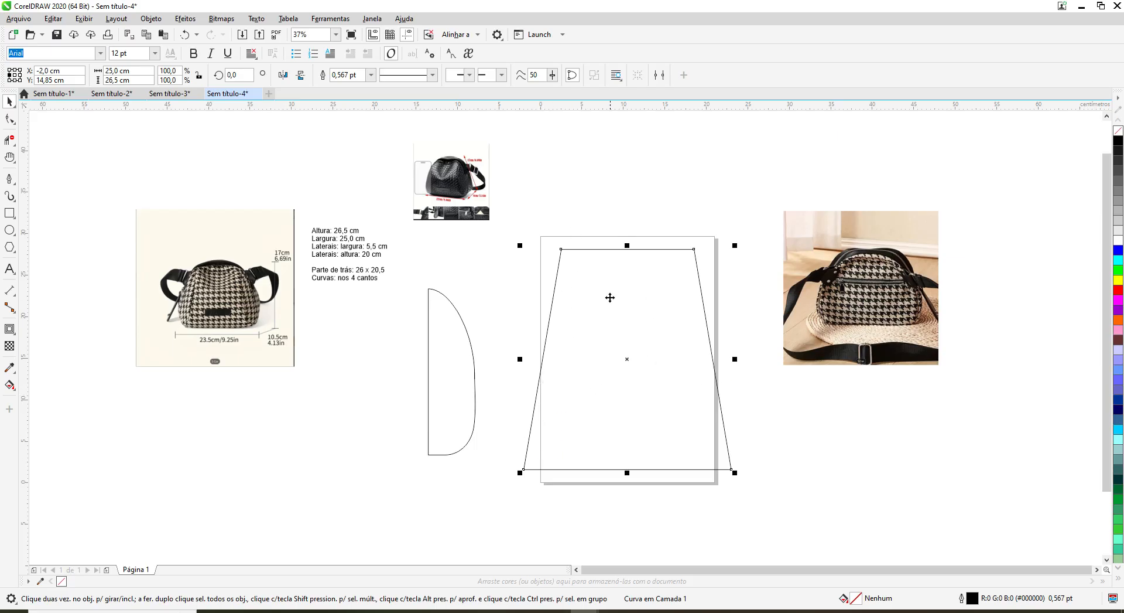
pyautogui.click(508, 392)
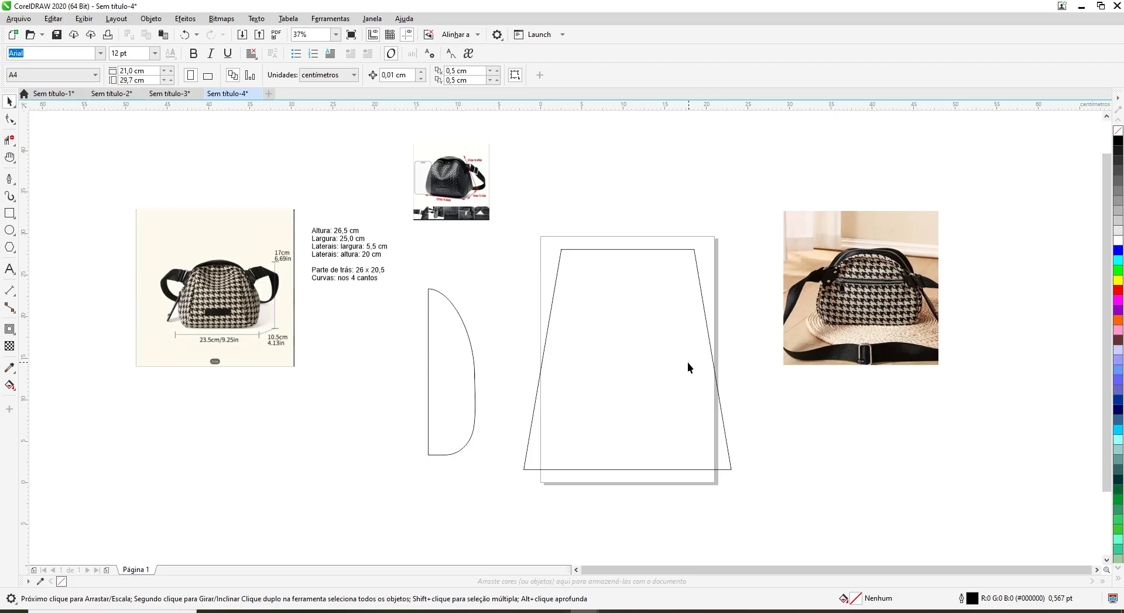
pyautogui.click(446, 400)
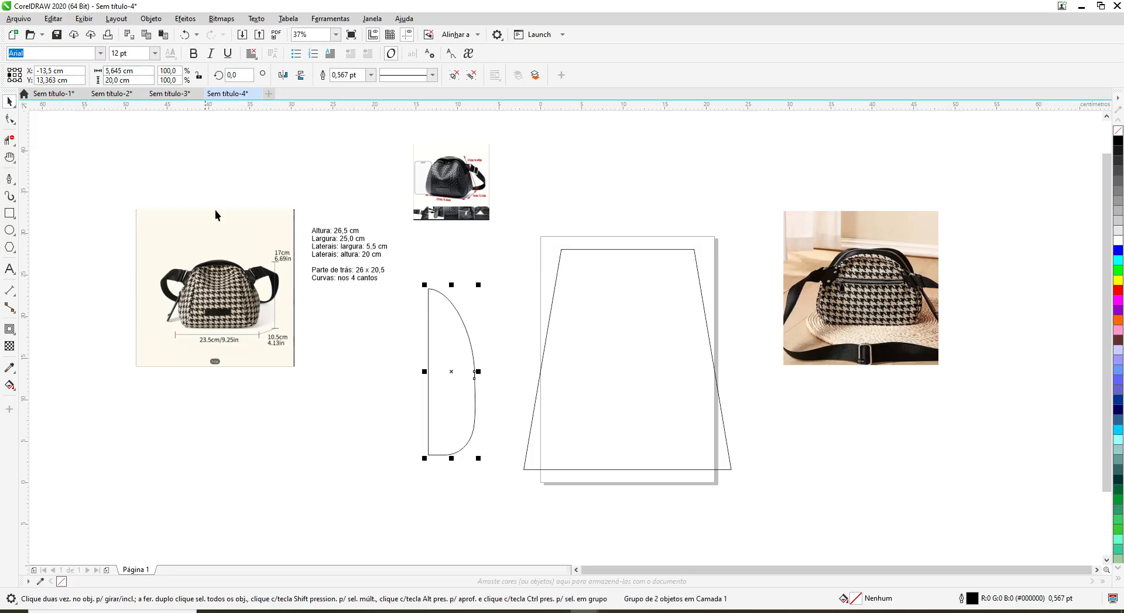
pyautogui.click(343, 378)
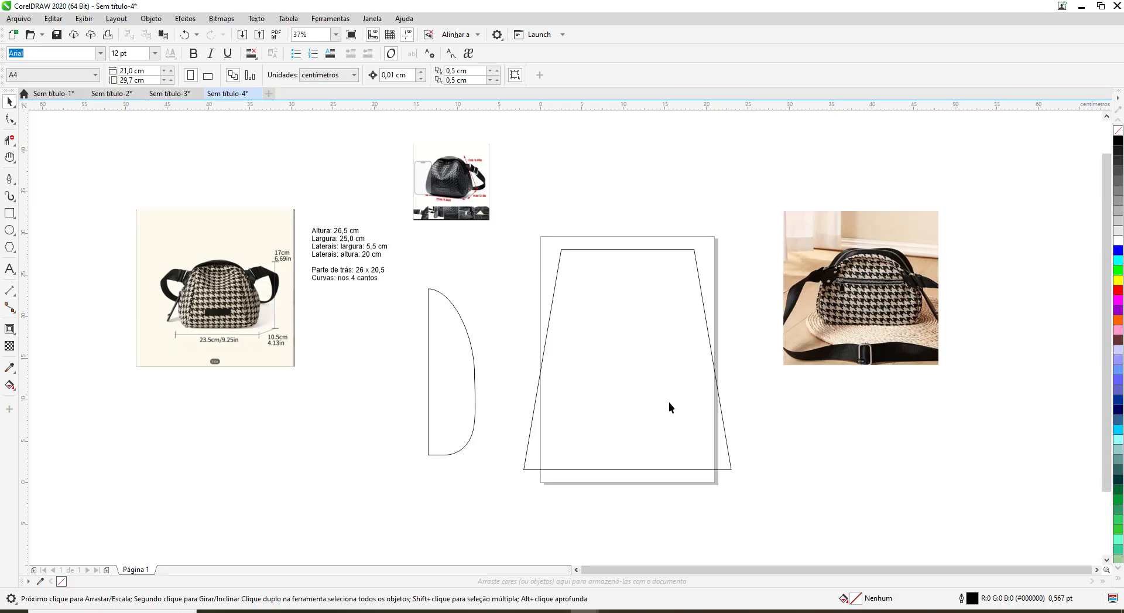
# Step: Place the grouped side pattern inside the trapezoid, with its straight edge's top near the trapezoid's upper-left corner
pyautogui.click(448, 400)
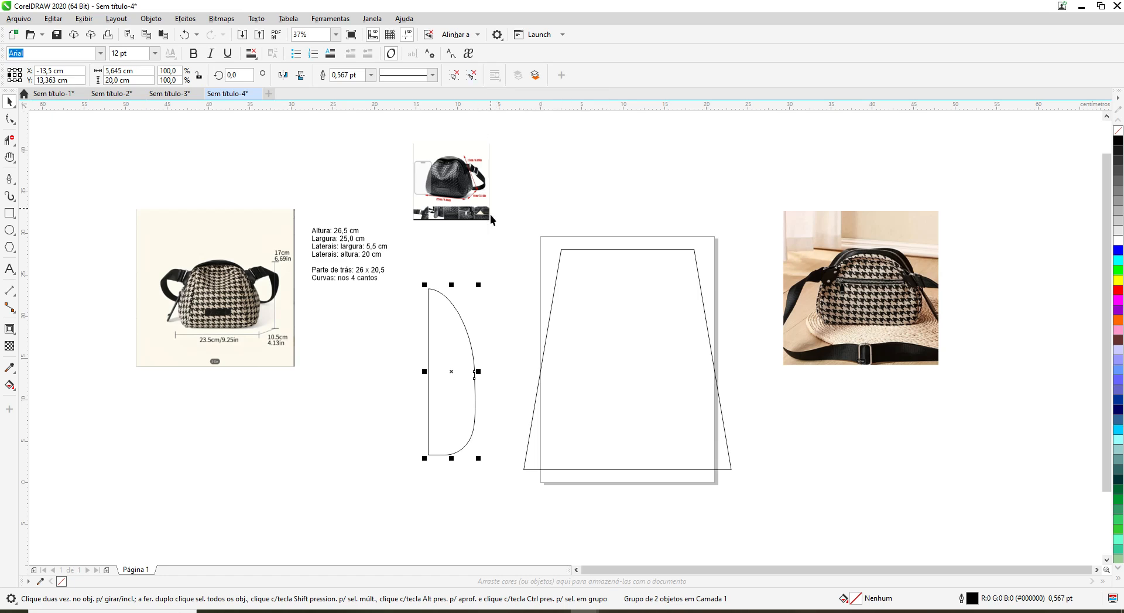
pyautogui.moveTo(451, 371); pyautogui.dragTo(586, 329)
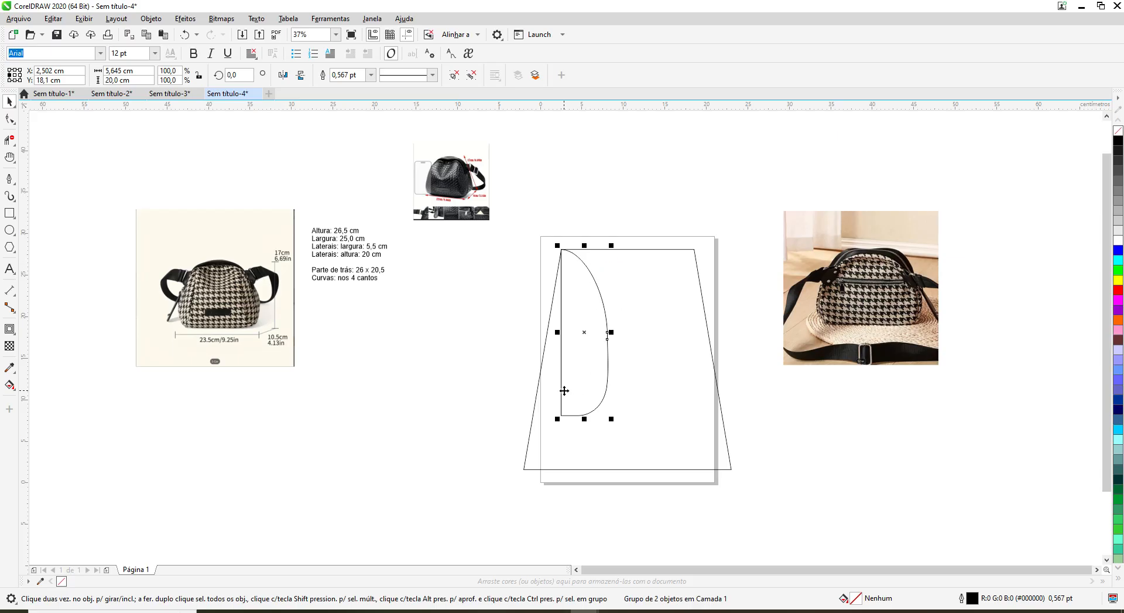
pyautogui.moveTo(585, 332); pyautogui.dragTo(457, 353)
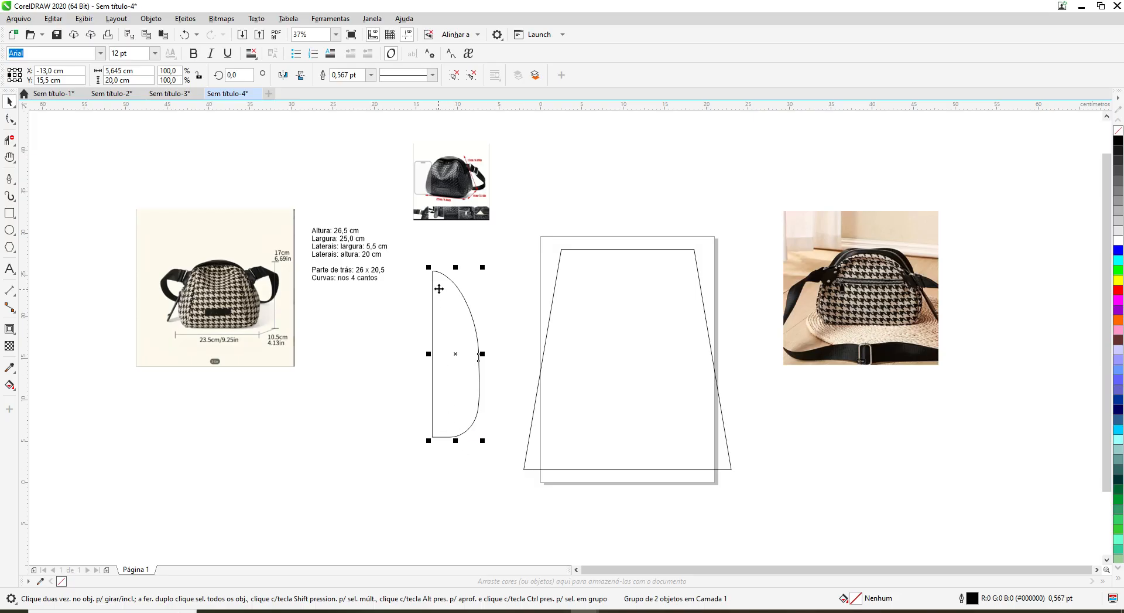
pyautogui.moveTo(455, 354); pyautogui.dragTo(592, 314)
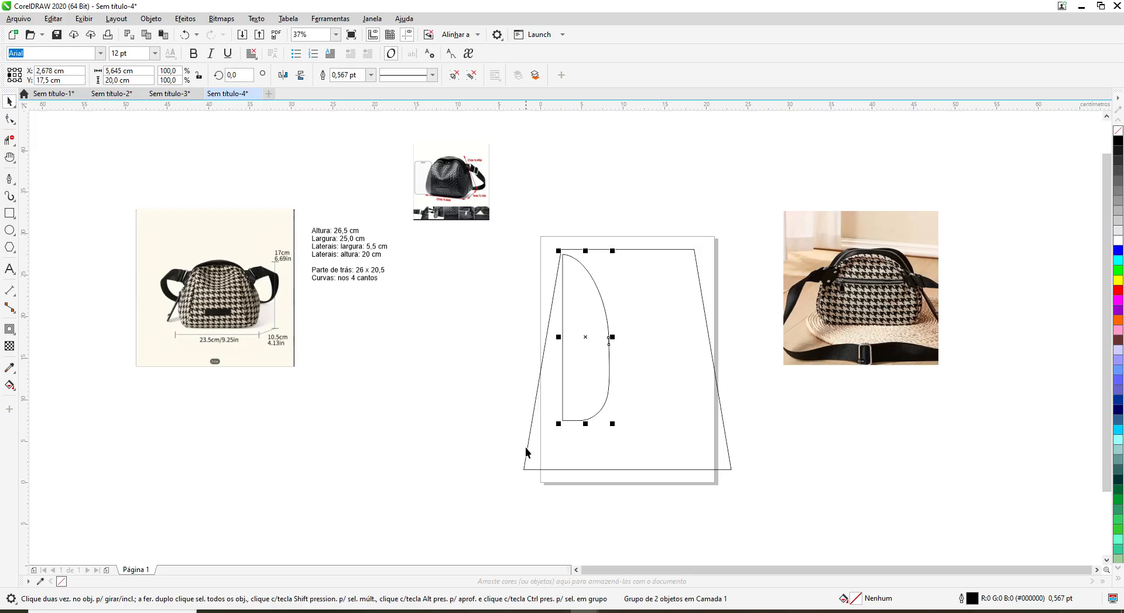
# Step: Move the grouped side pattern about 14 cm to the left, clear of the trapezoid
pyautogui.moveTo(586, 335); pyautogui.dragTo(471, 343)
pyautogui.scroll(2, 471, 343)
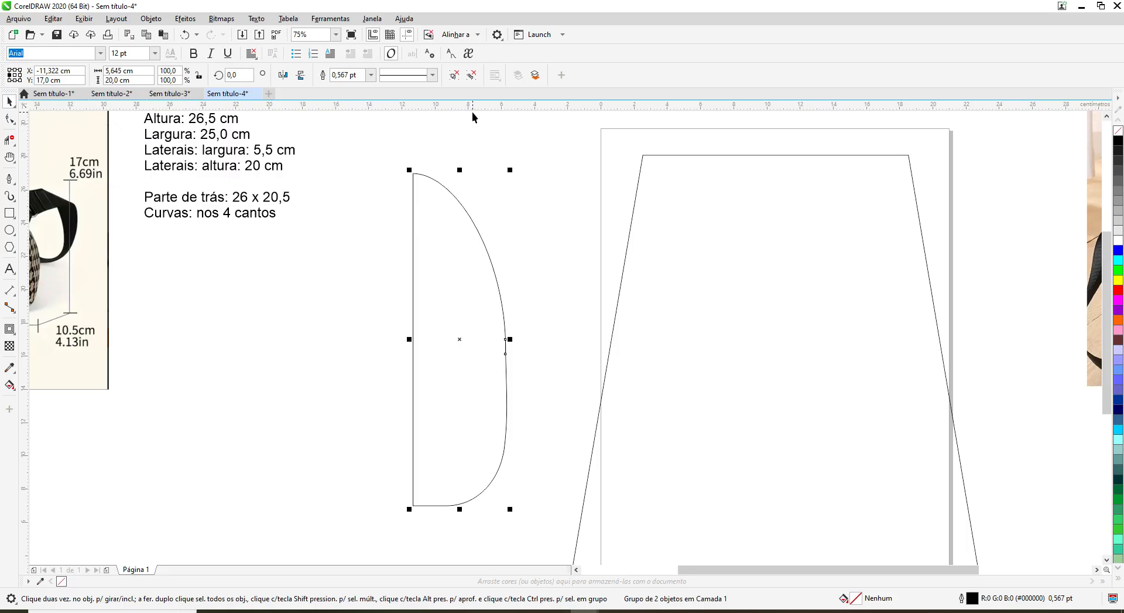
pyautogui.scroll(-1, 637, 164)
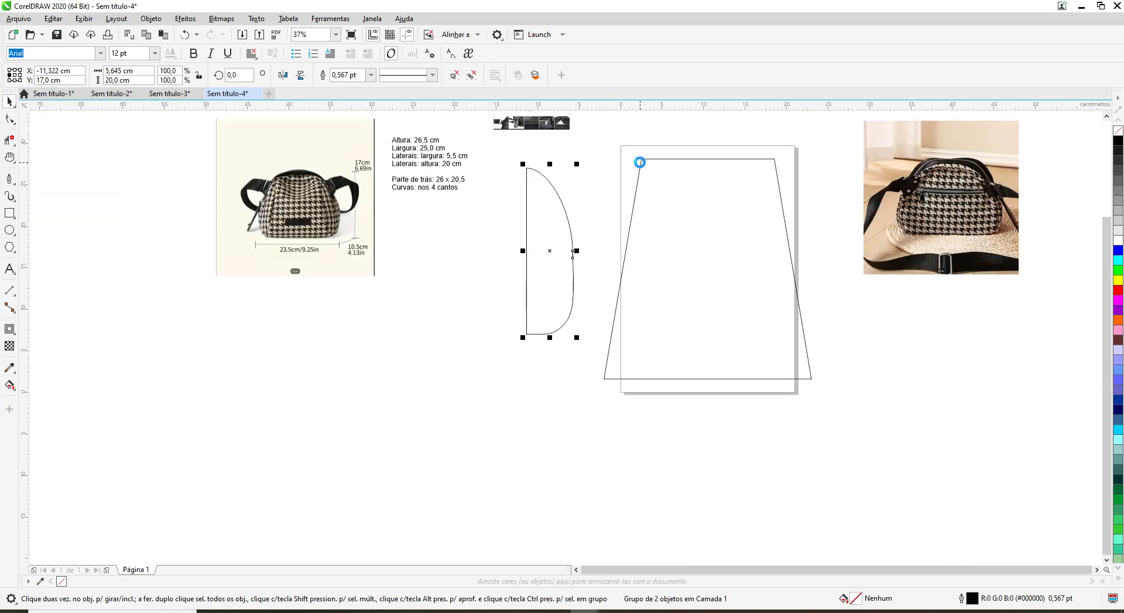
# Step: Measure the trapezoid's left slanted side with a parallel dimension and delete that dimension
pyautogui.click(16, 300)
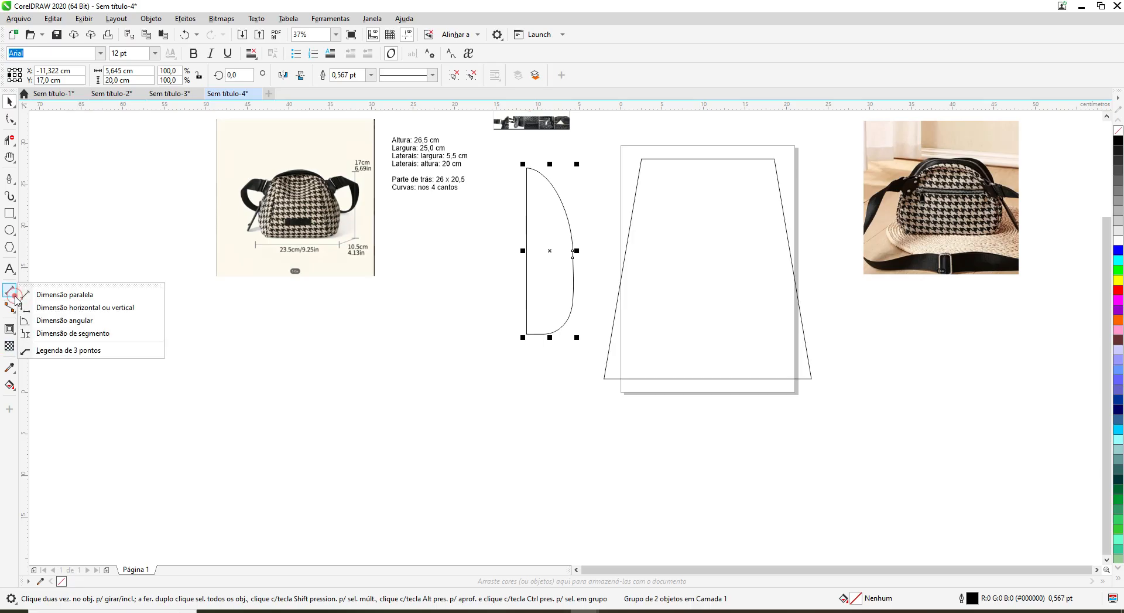
pyautogui.click(49, 293)
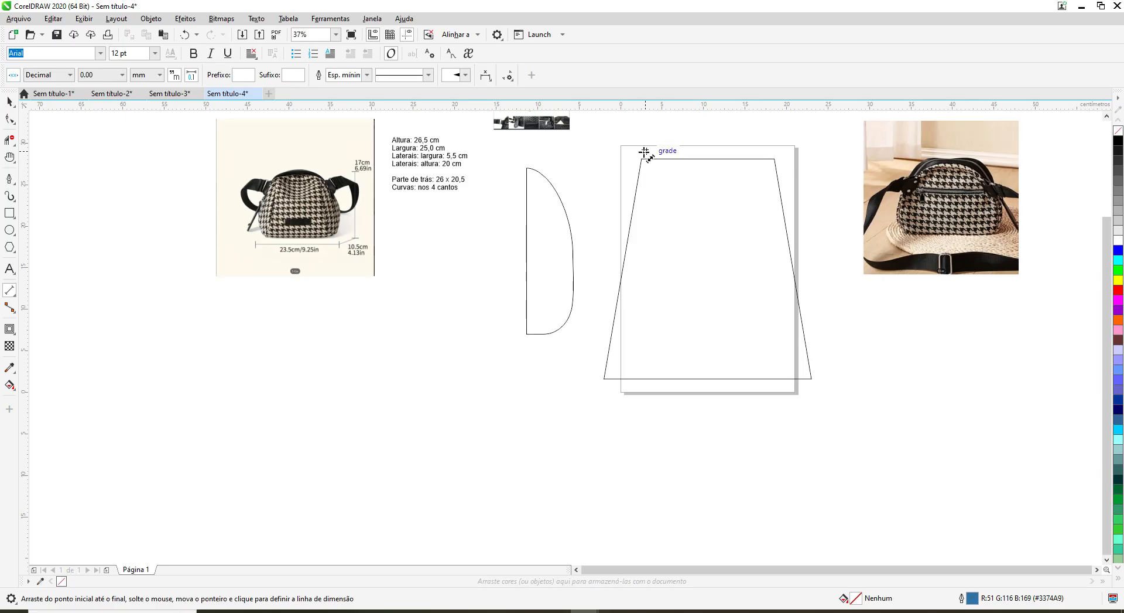
pyautogui.moveTo(642, 158); pyautogui.dragTo(604, 379)
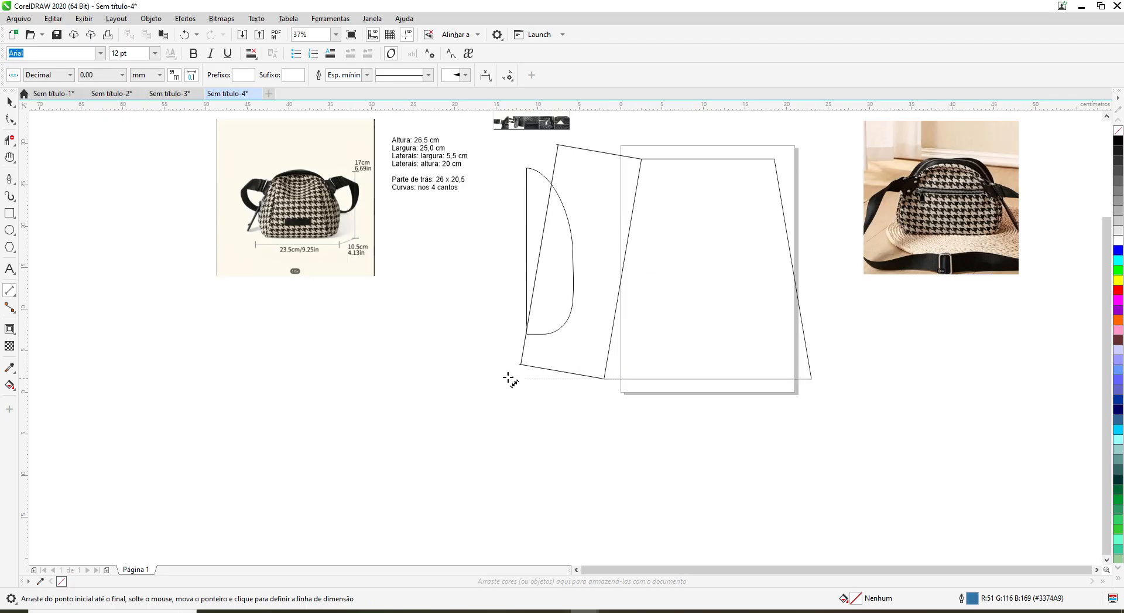
pyautogui.click(492, 379)
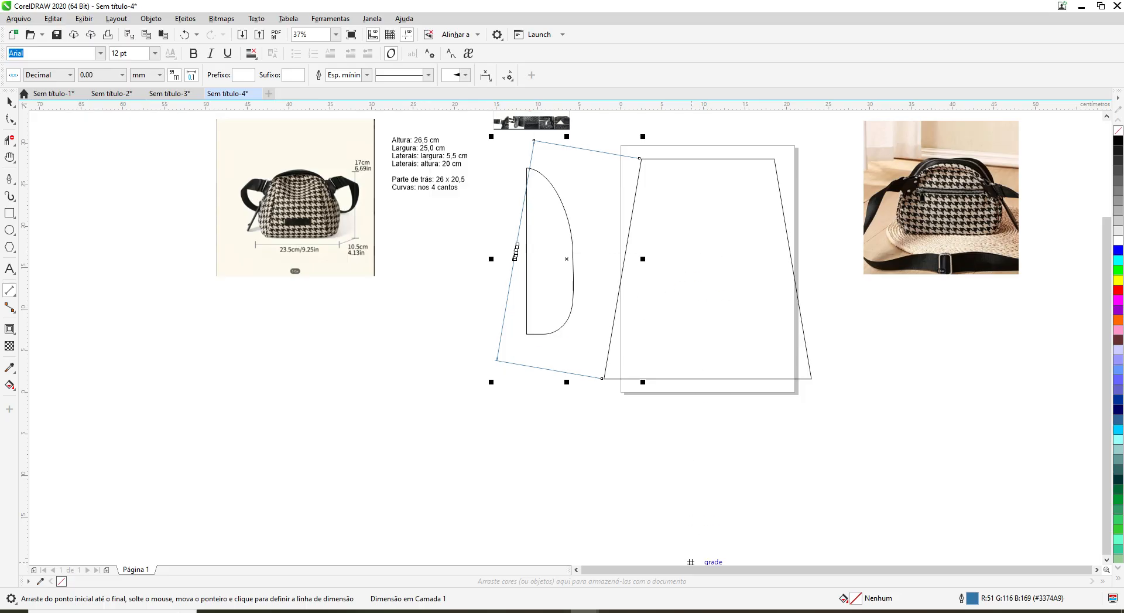
pyautogui.press('Delete')
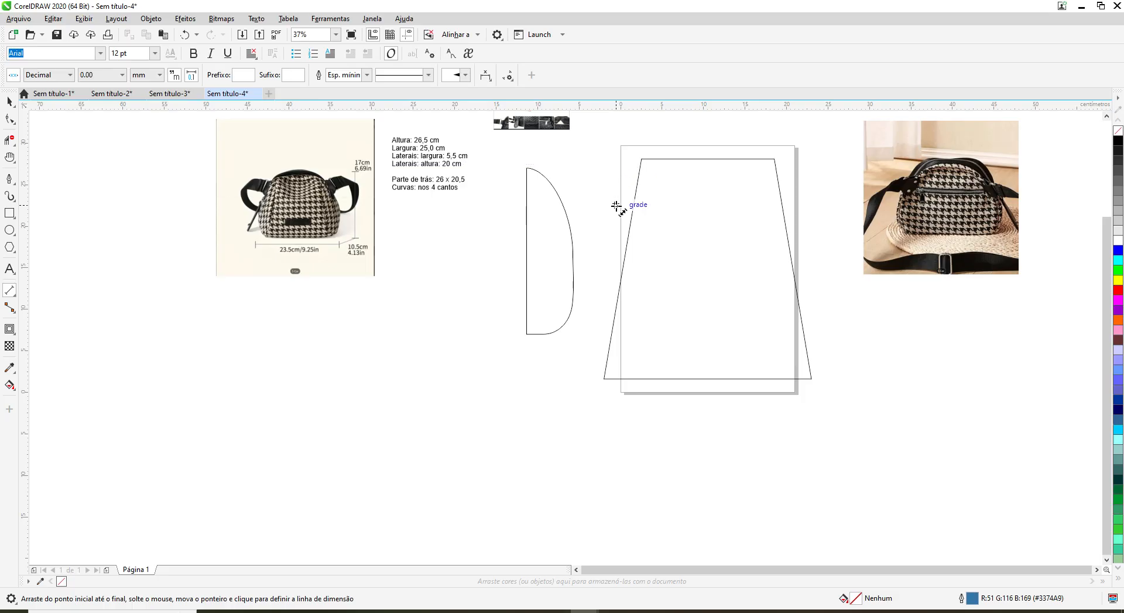
# Step: Ungroup the side pattern into its two separate curves
pyautogui.scroll(2, 616, 205)
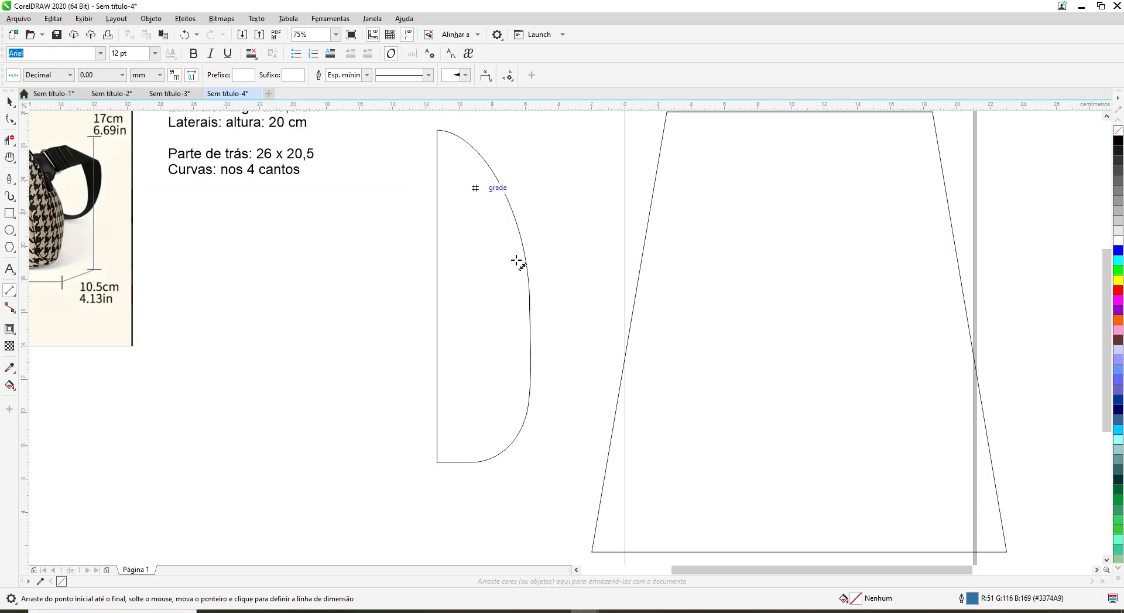
pyautogui.click(10, 118)
pyautogui.click(465, 138)
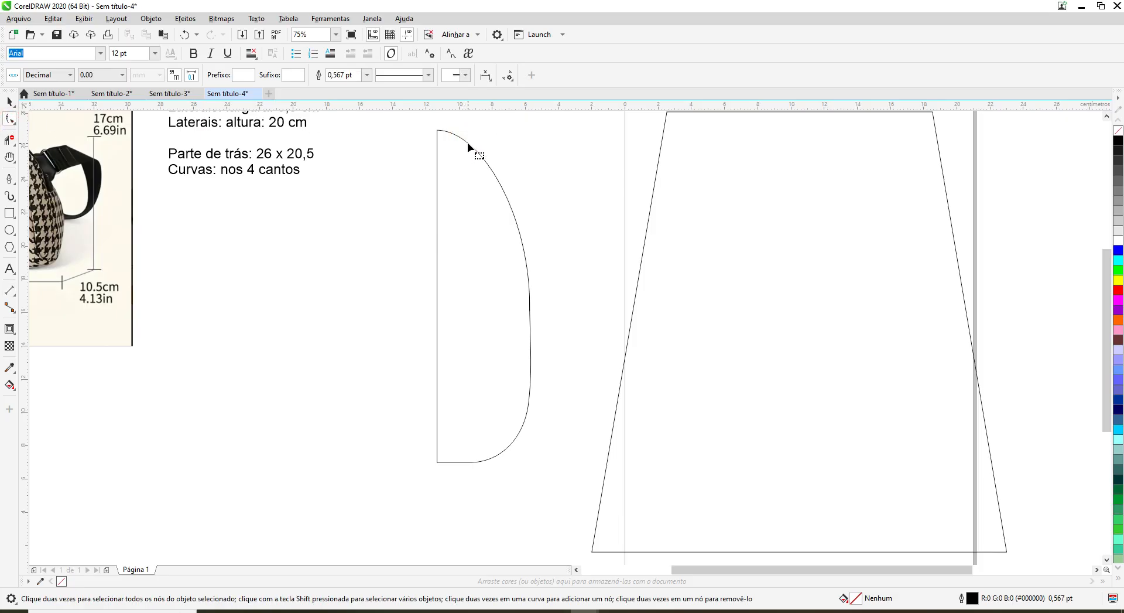
pyautogui.click(468, 144)
pyautogui.click(452, 134)
pyautogui.click(451, 134)
pyautogui.click(8, 102)
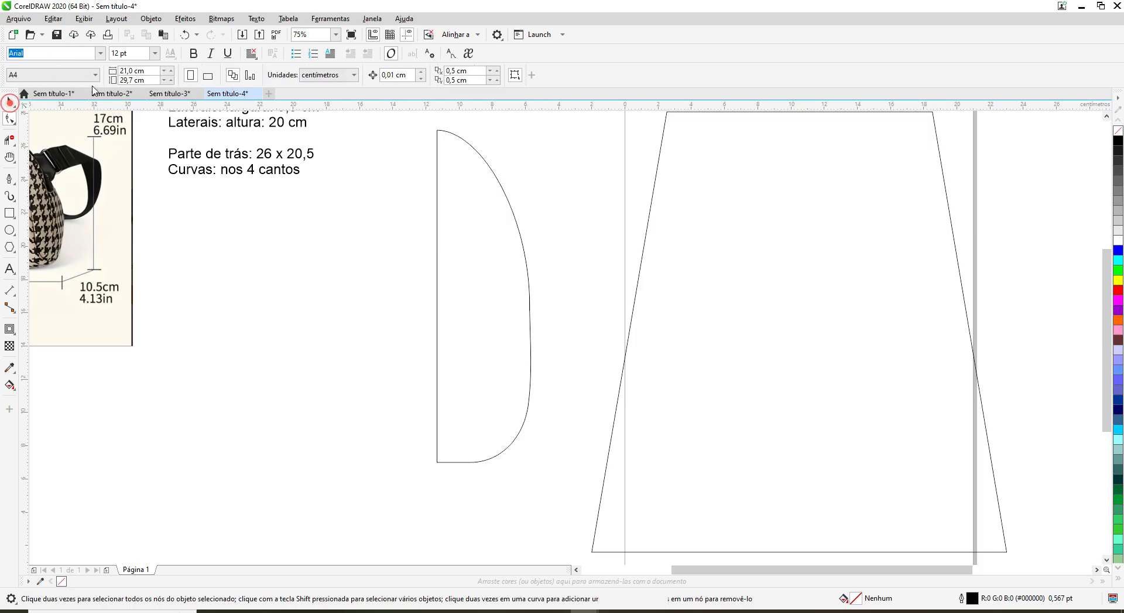
pyautogui.click(467, 143)
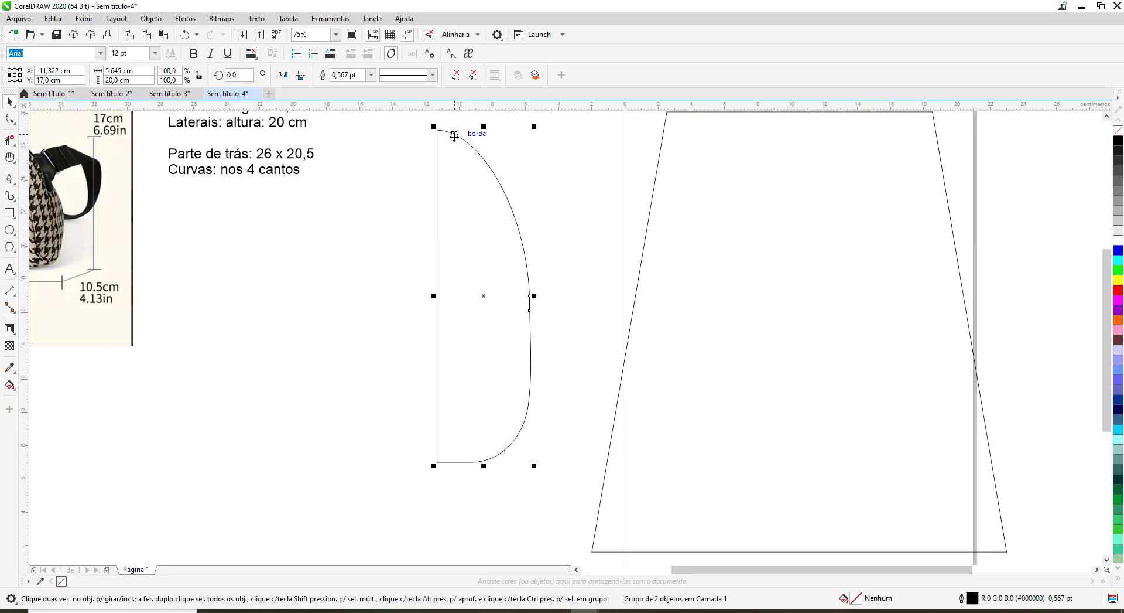
pyautogui.click(455, 76)
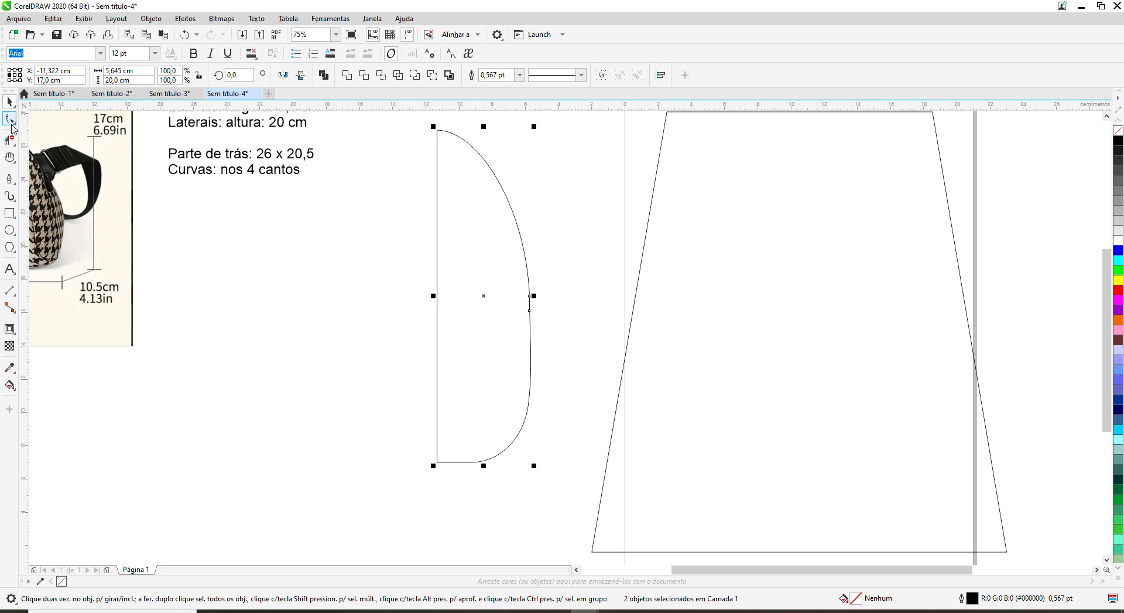
# Step: Delete the upper-left node of the side pattern's lower curve to remove the straight vertical edge
pyautogui.click(9, 119)
pyautogui.click(41, 118)
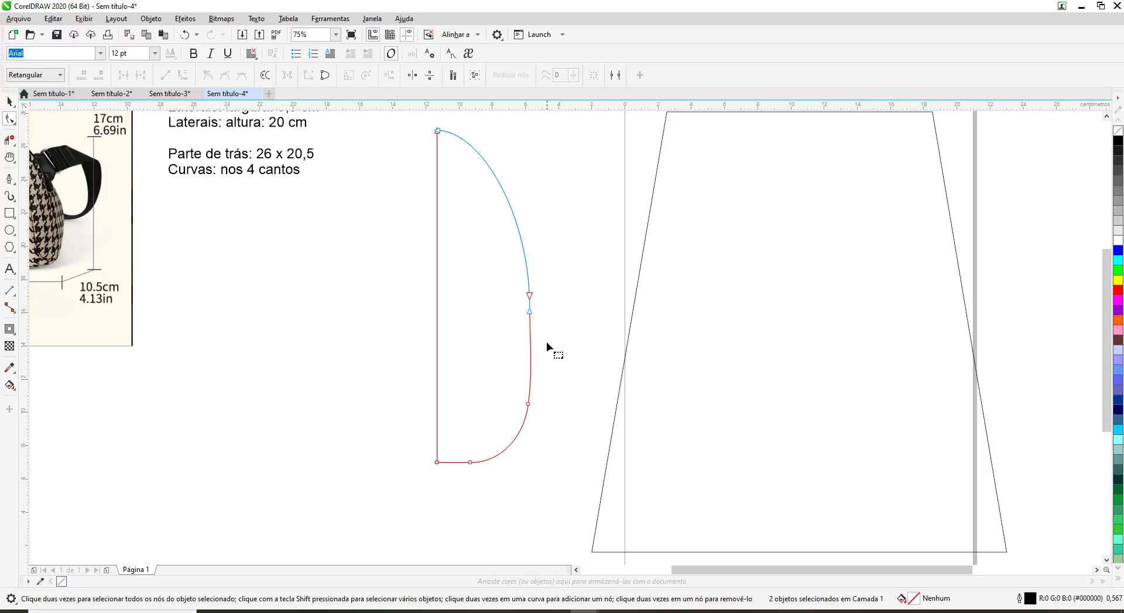
pyautogui.rightClick(438, 135)
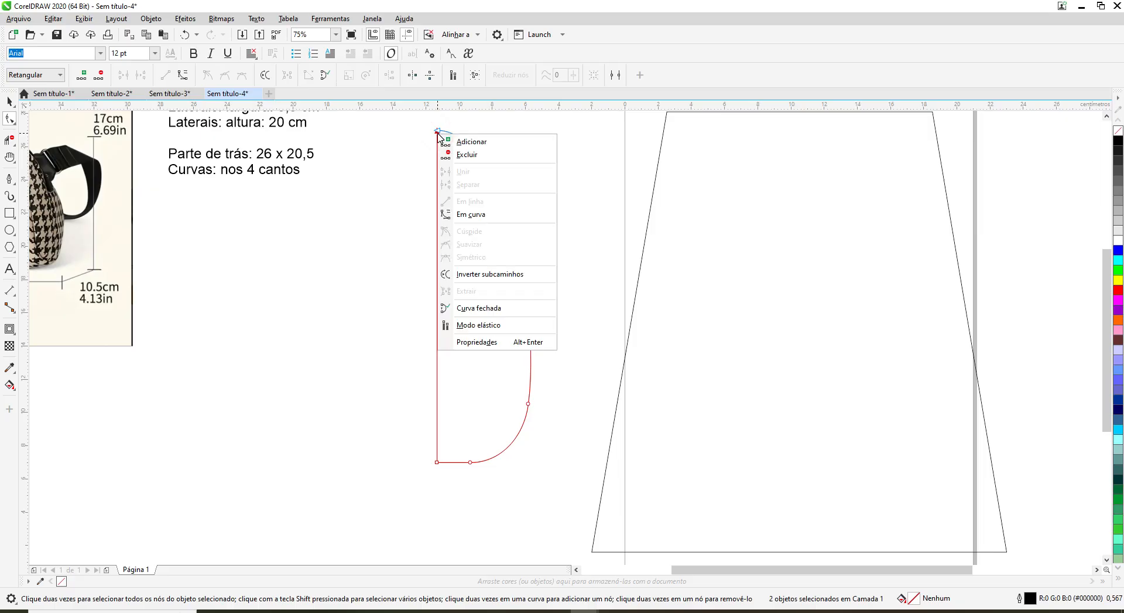
pyautogui.click(466, 155)
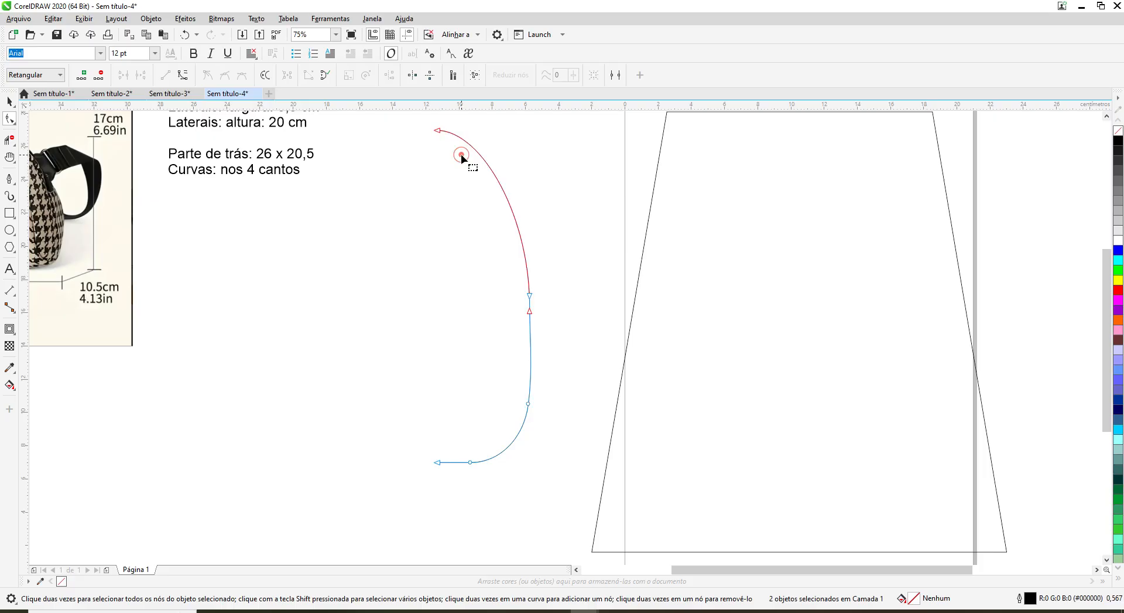
# Step: Show the curve properties for the side pattern's two curves and combine them into one object to read the curve length
pyautogui.click(10, 102)
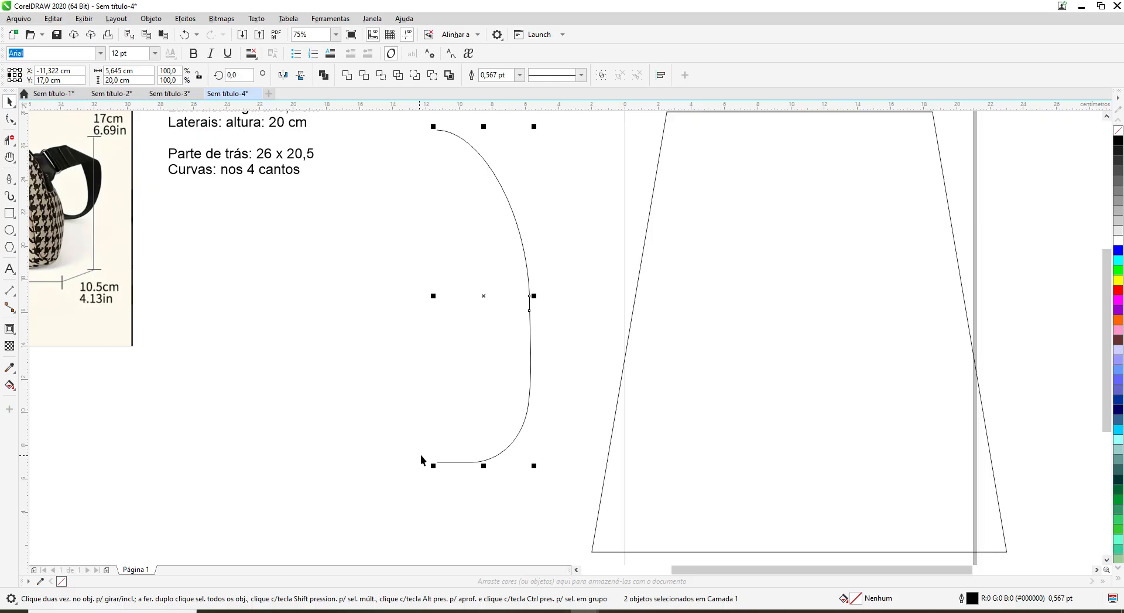
pyautogui.rightClick(473, 463)
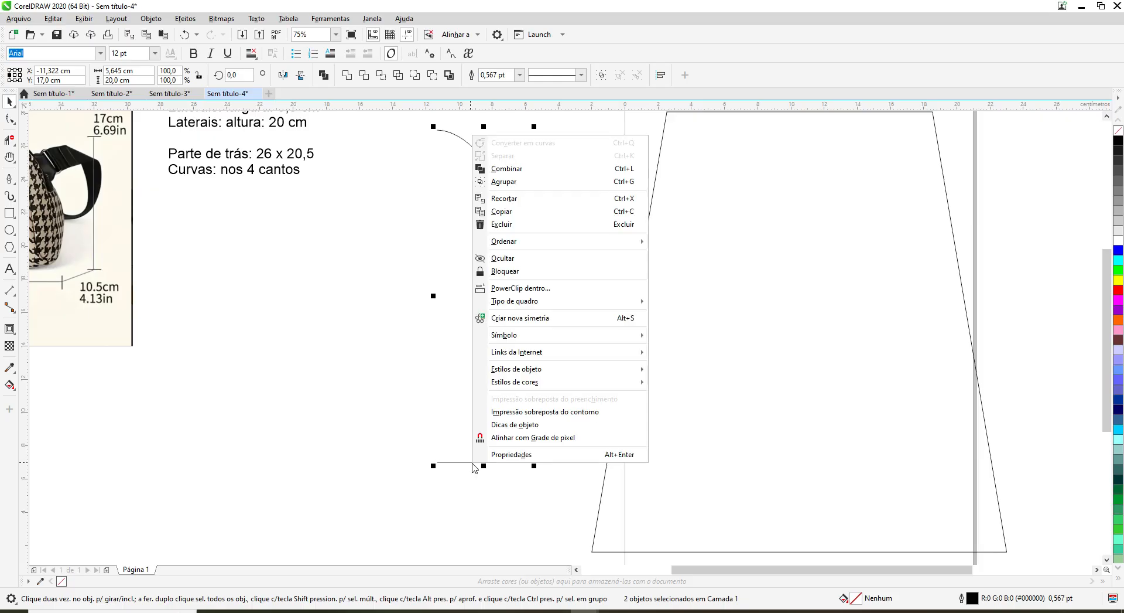
pyautogui.click(507, 455)
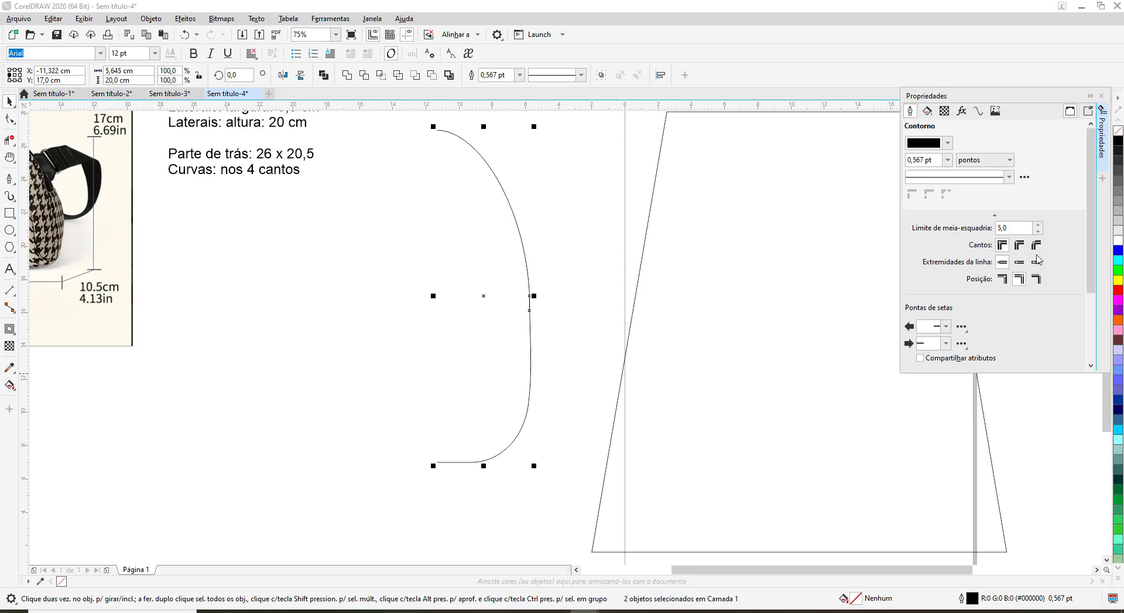
pyautogui.click(979, 112)
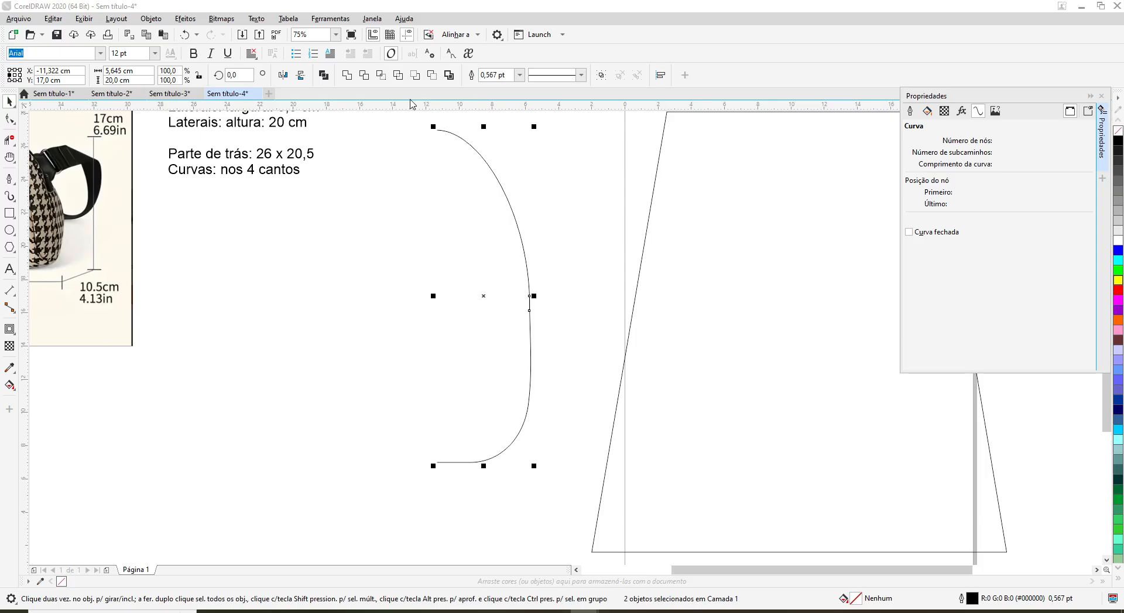
pyautogui.click(324, 75)
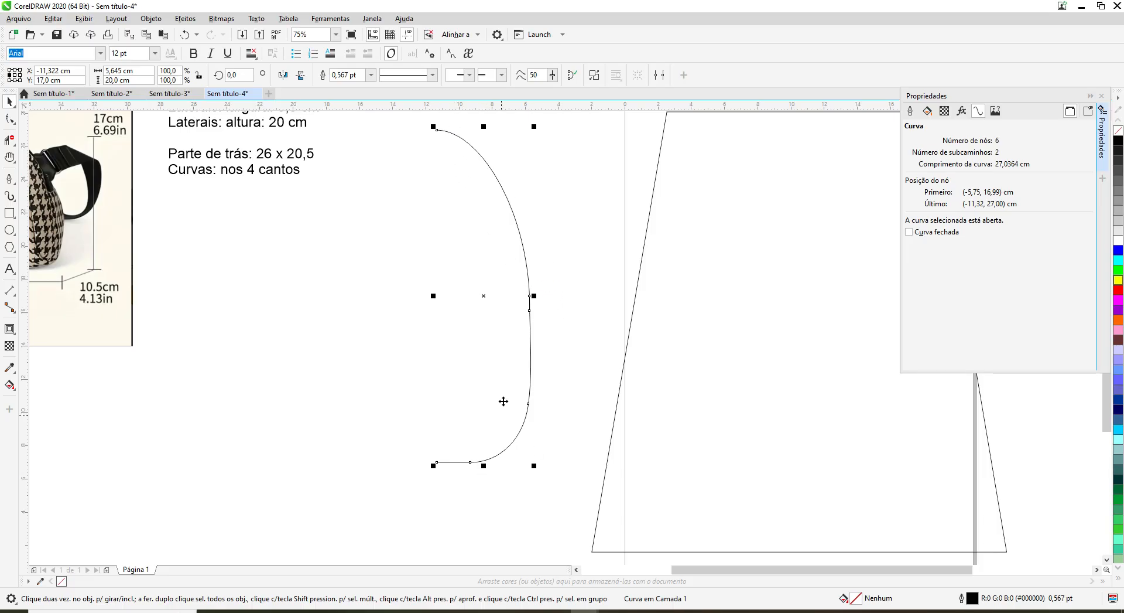
pyautogui.click(508, 195)
pyautogui.click(564, 201)
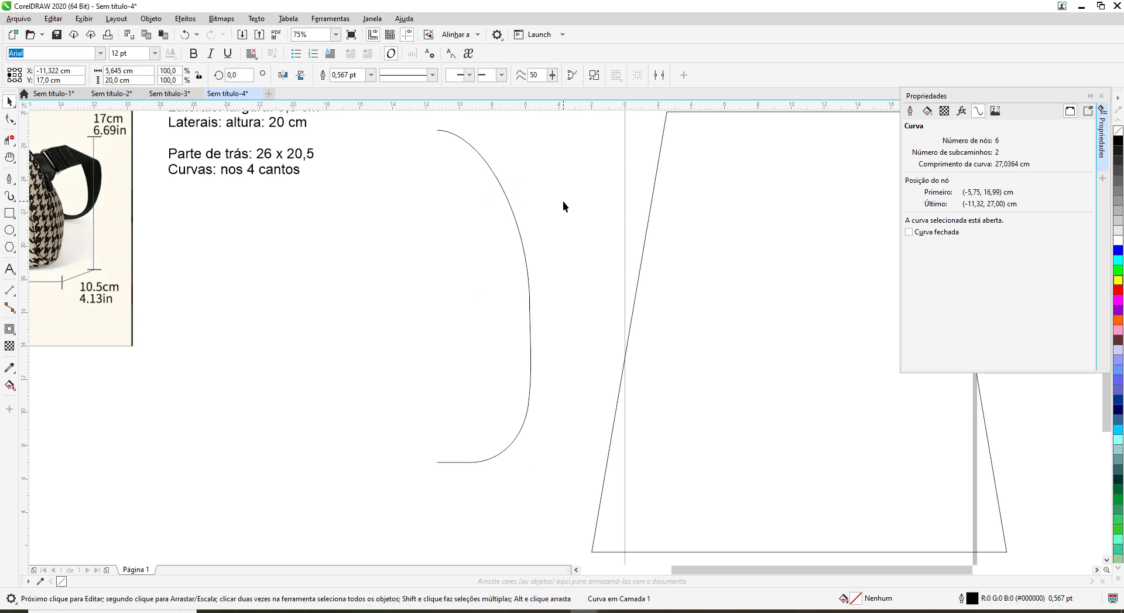
pyautogui.click(439, 130)
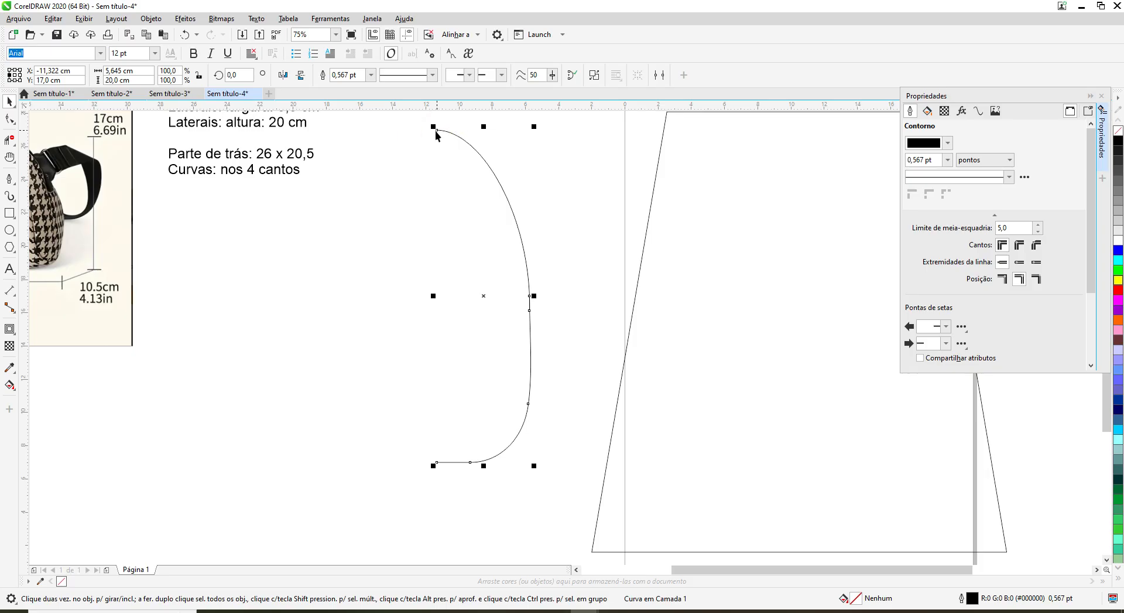
pyautogui.rightClick(436, 135)
pyautogui.click(420, 143)
# Step: Split the combined curve near the lower end of its upper arc and again near the arc's top end
pyautogui.click(10, 119)
pyautogui.click(69, 123)
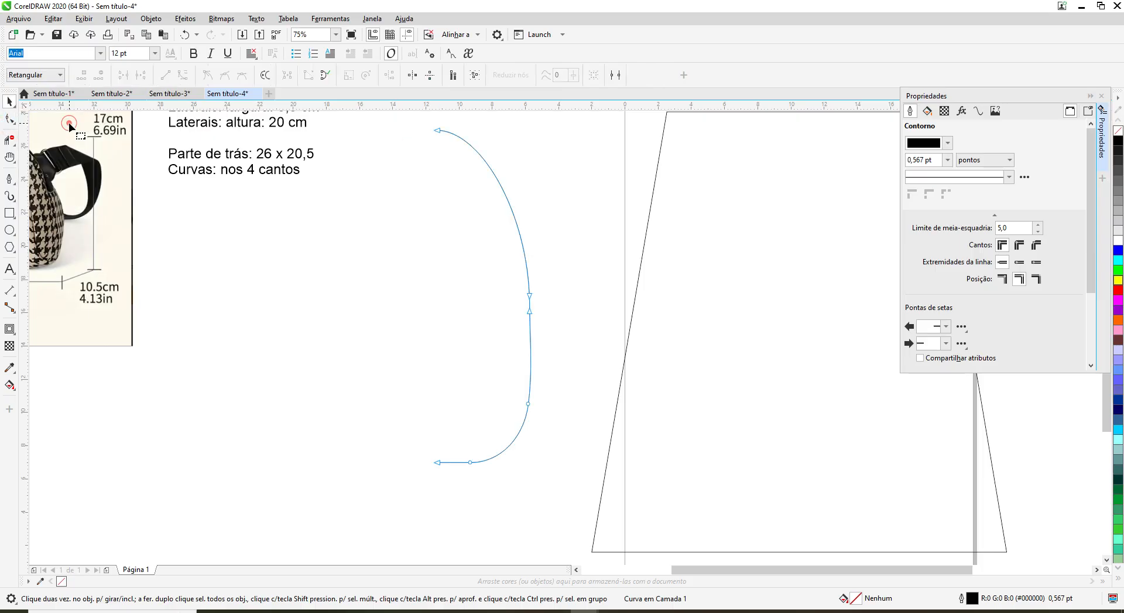
pyautogui.click(437, 131)
pyautogui.rightClick(438, 132)
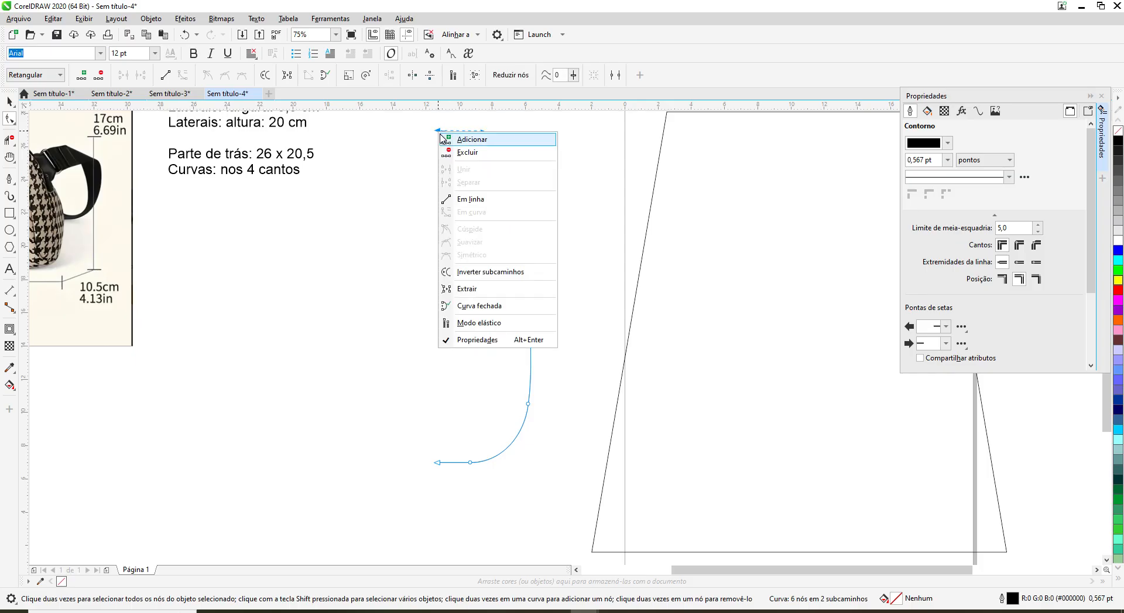
pyautogui.click(412, 162)
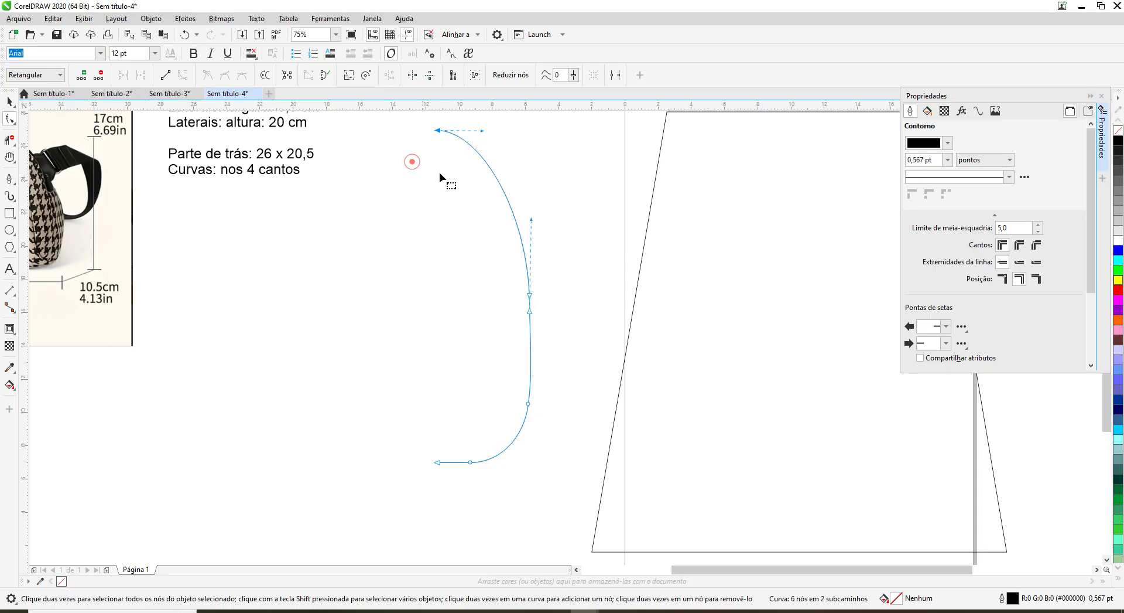
pyautogui.click(529, 291)
pyautogui.rightClick(529, 291)
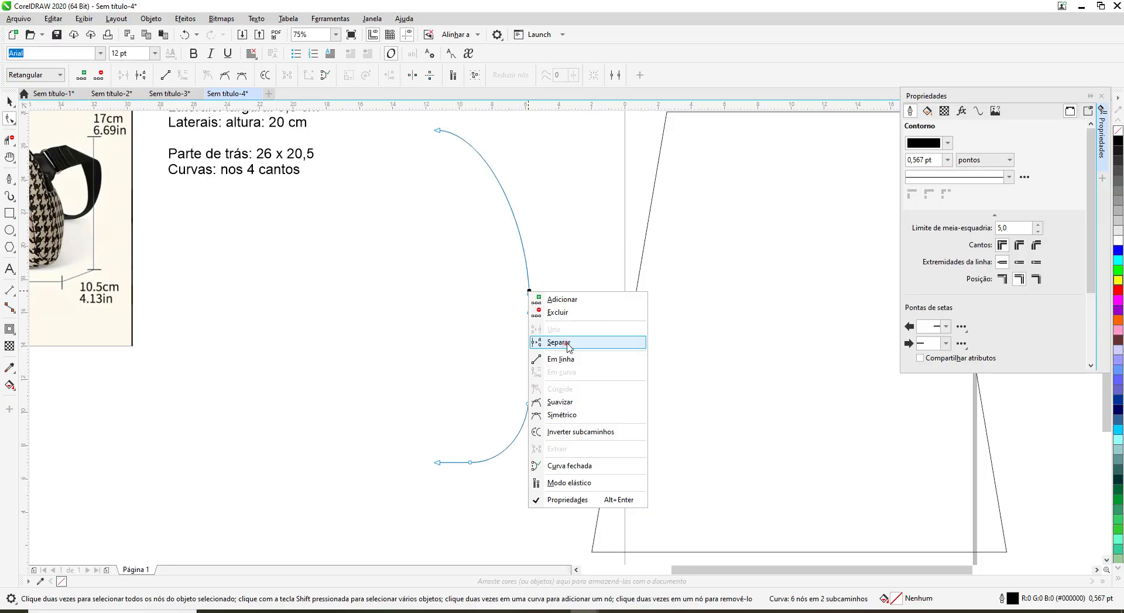
pyautogui.click(566, 342)
pyautogui.click(439, 131)
pyautogui.rightClick(440, 131)
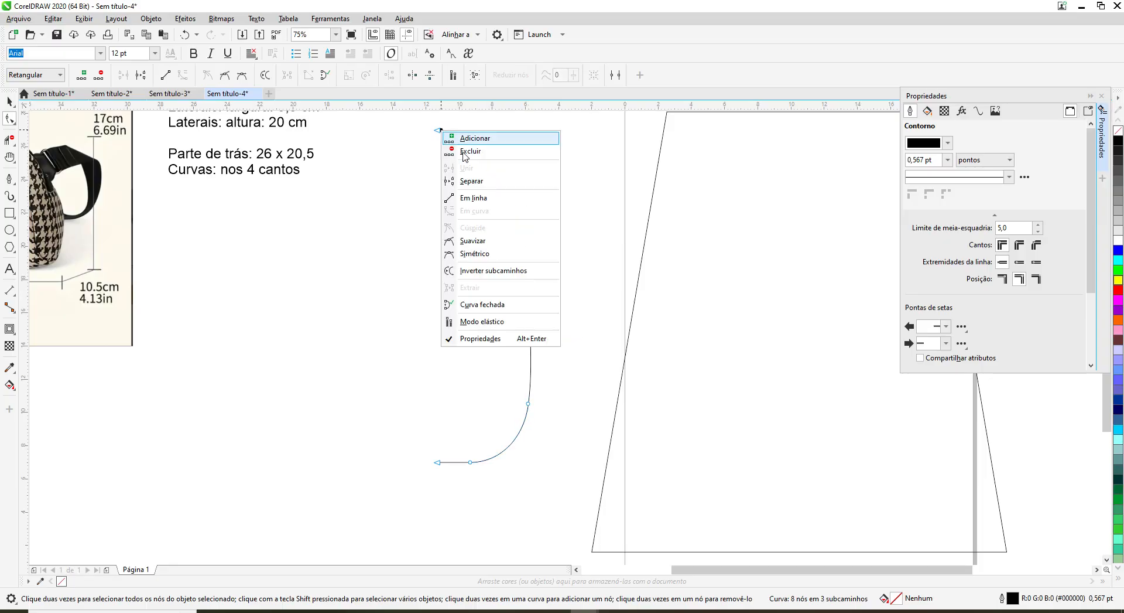
pyautogui.click(480, 182)
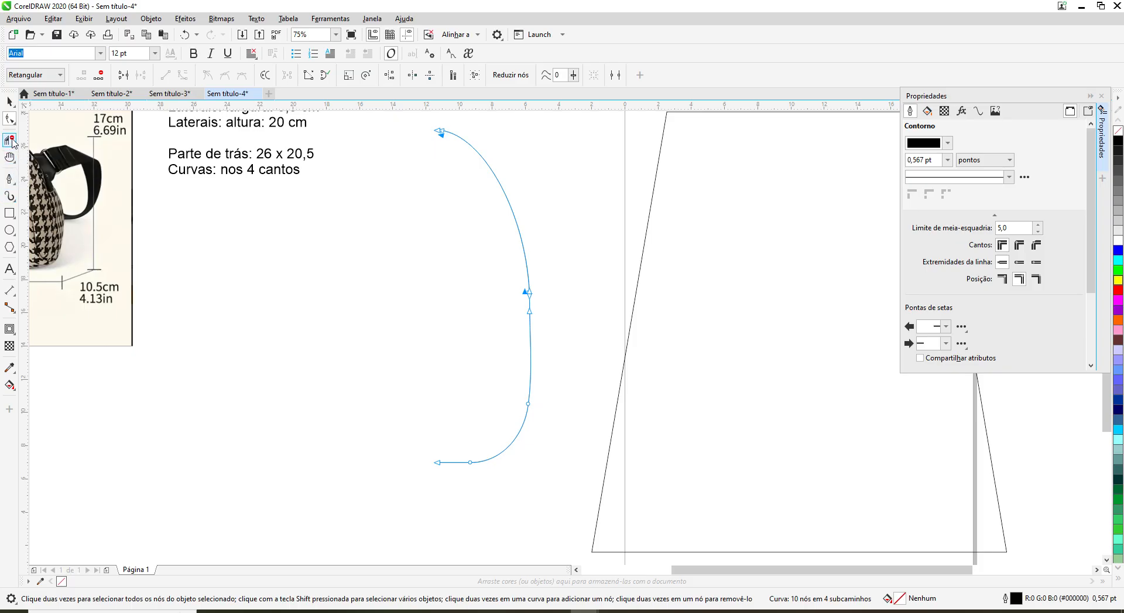
# Step: Break the split side curve apart into separate objects
pyautogui.click(9, 101)
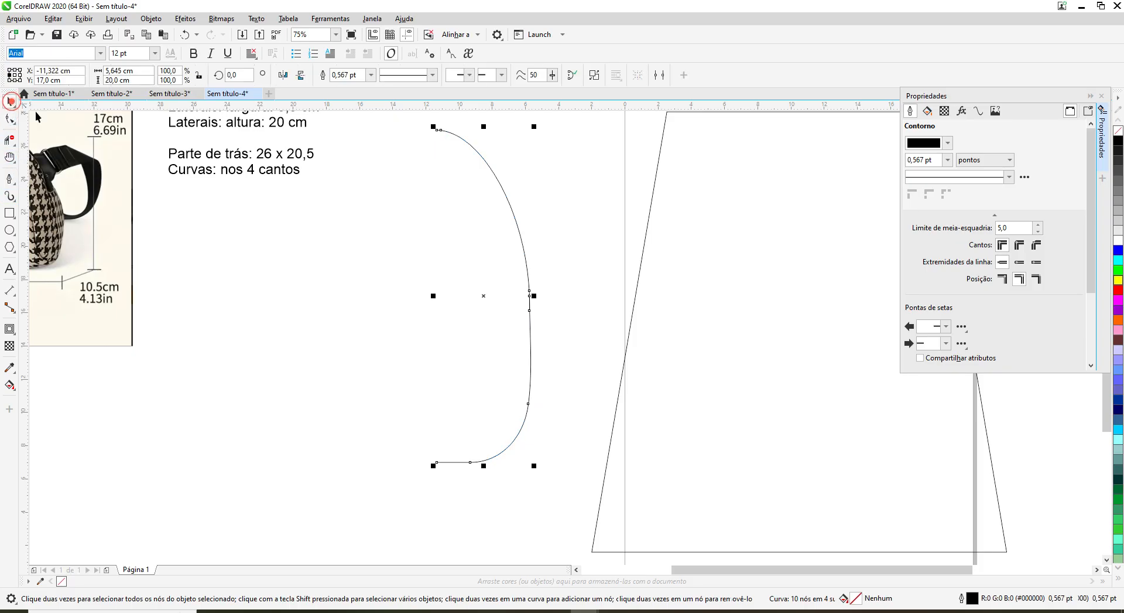
pyautogui.click(505, 195)
pyautogui.rightClick(505, 196)
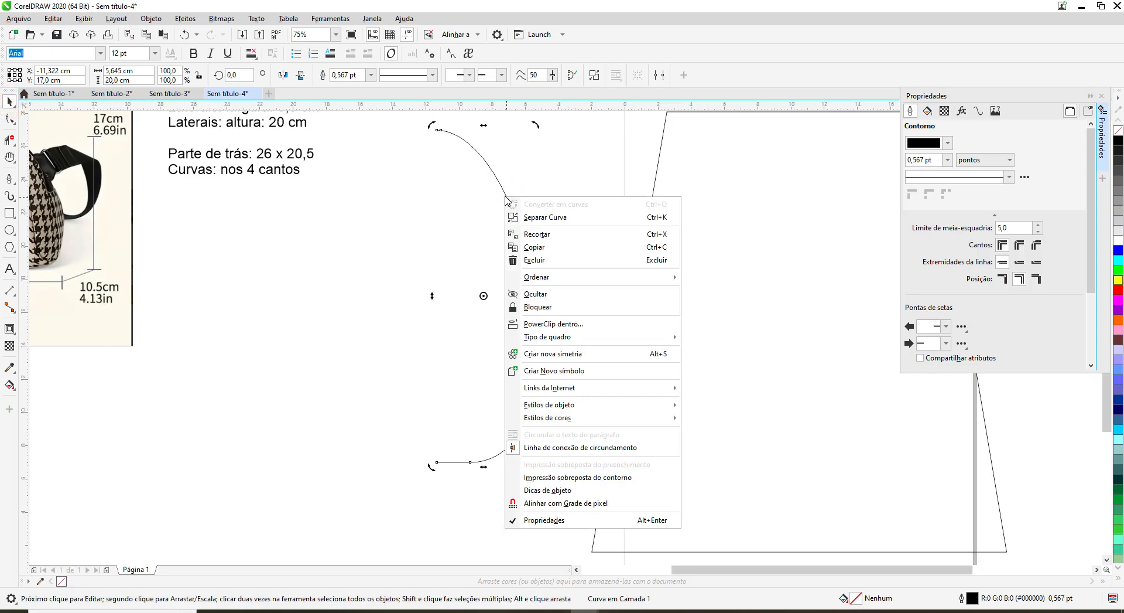
pyautogui.click(539, 217)
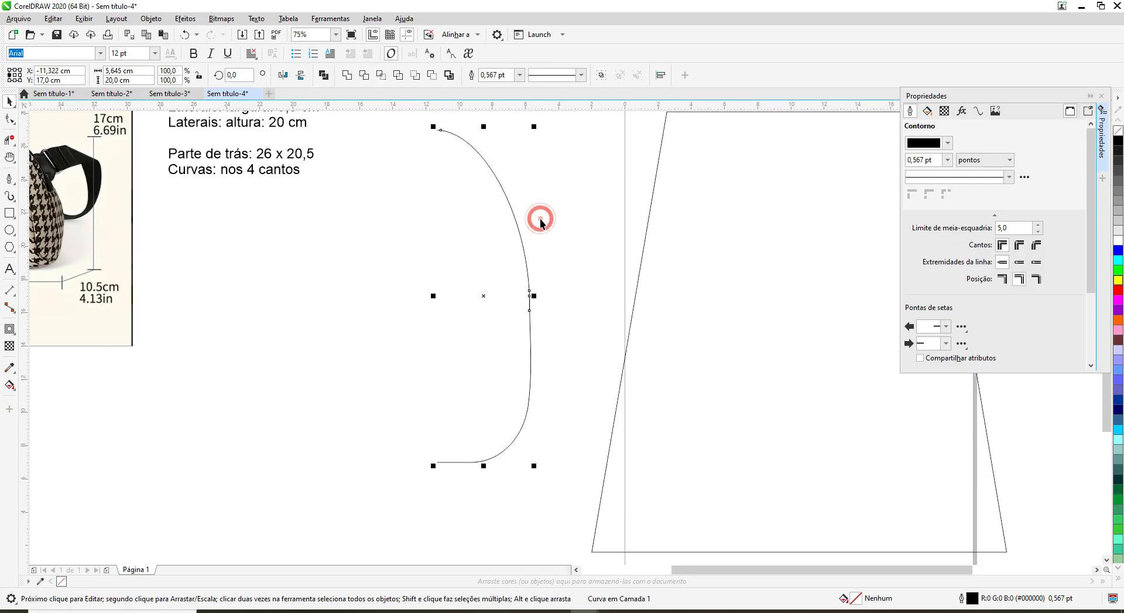
# Step: Move the detached upper arc about 2.25 cm to the right and display its curve properties to read its length
pyautogui.click(513, 212)
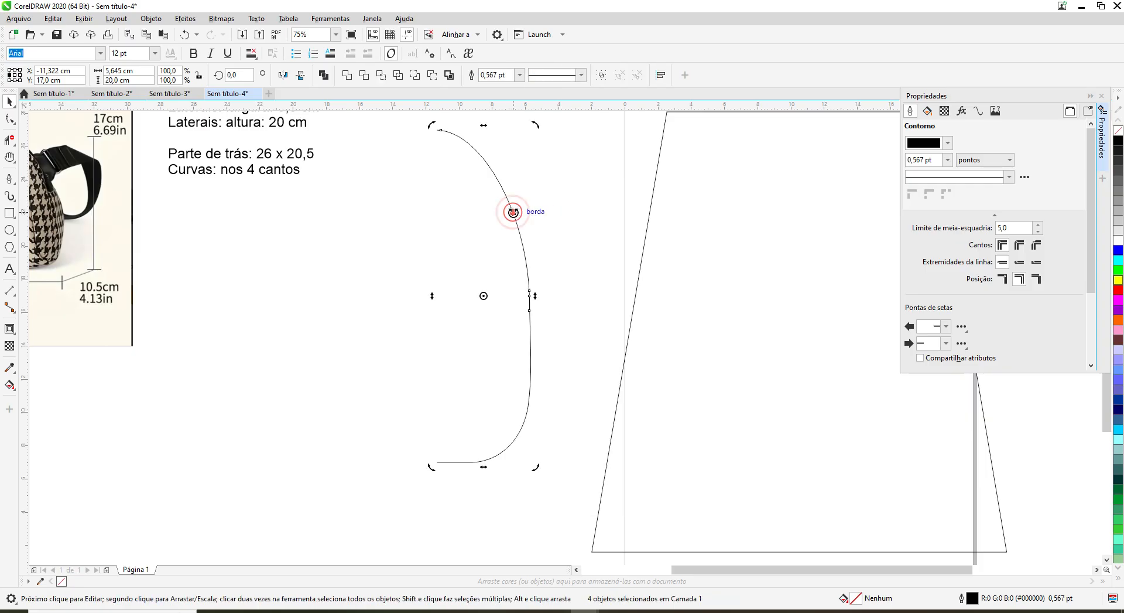
pyautogui.click(478, 211)
pyautogui.click(507, 205)
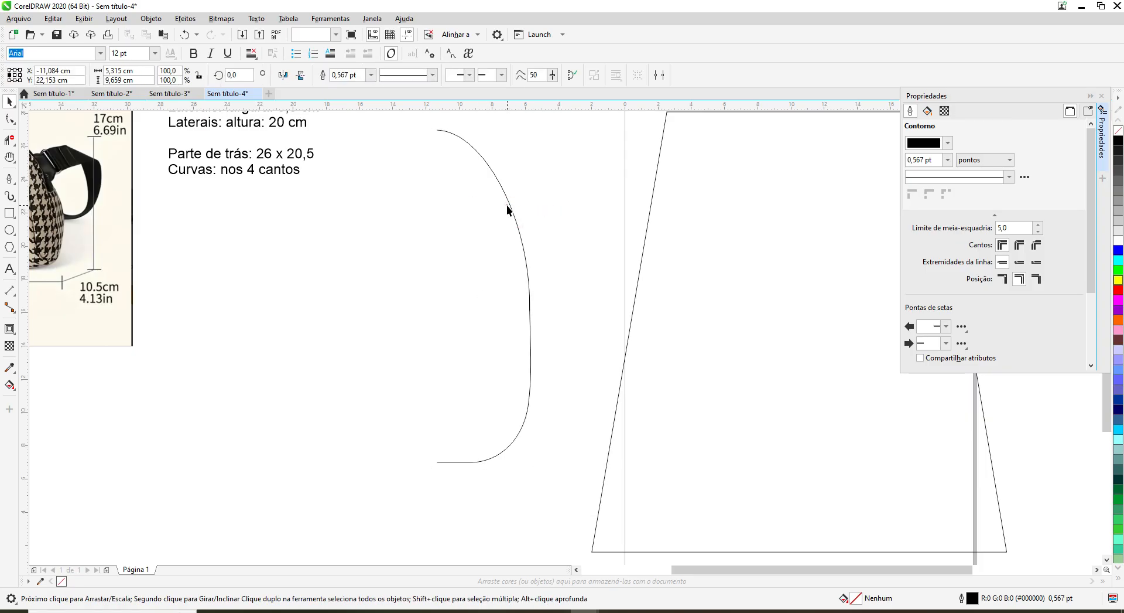
pyautogui.moveTo(486, 212); pyautogui.dragTo(523, 208)
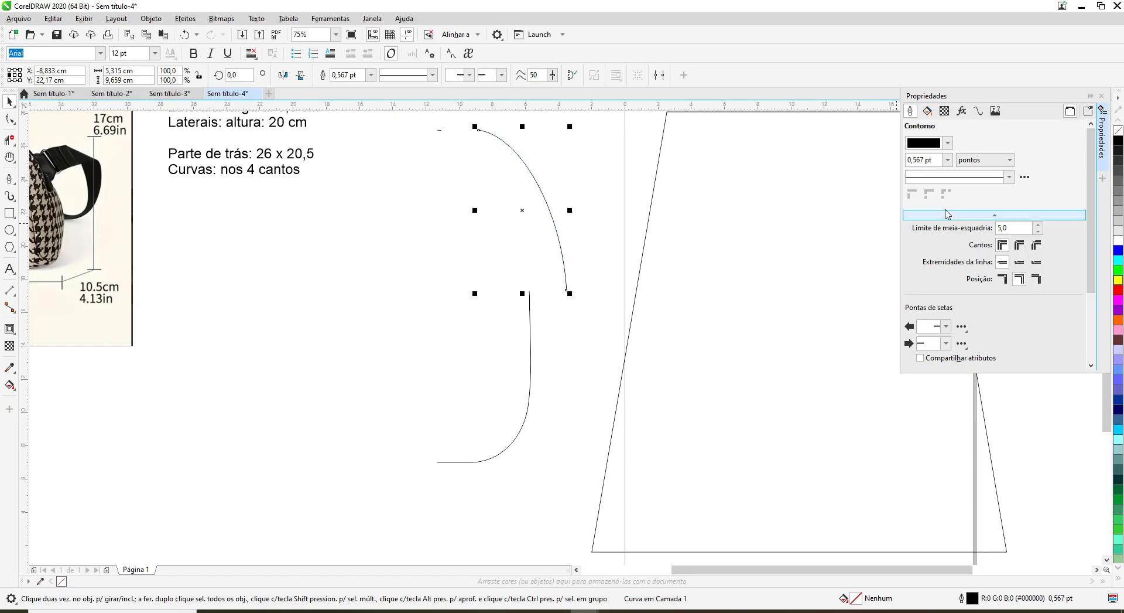
pyautogui.click(979, 111)
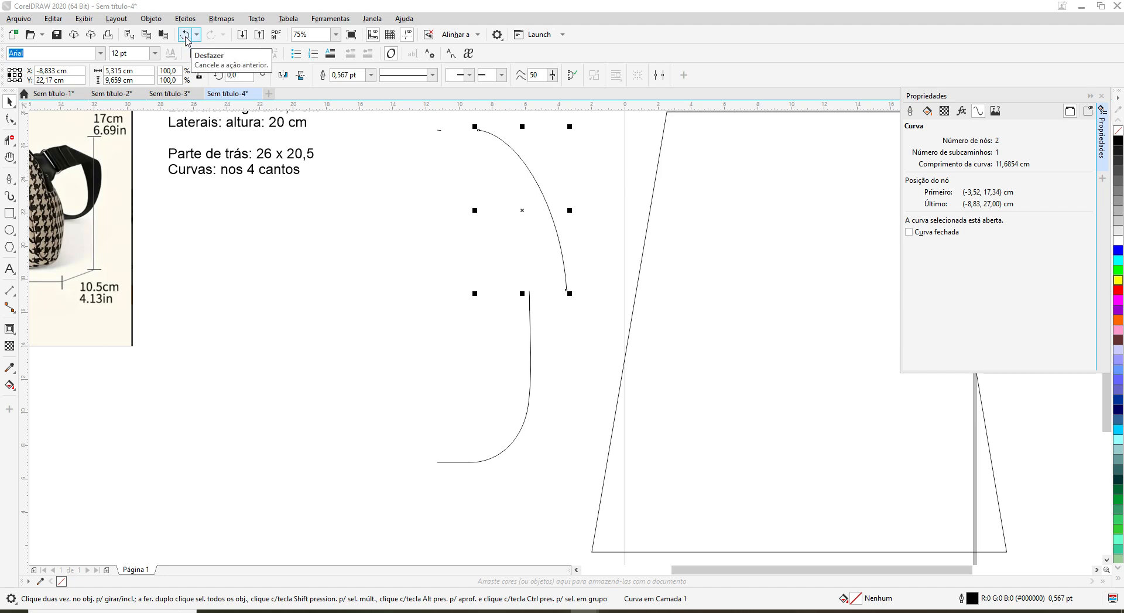
# Step: Select the side pattern's lower curve to read its length and undo the upper arc's move
pyautogui.click(521, 433)
pyautogui.click(520, 430)
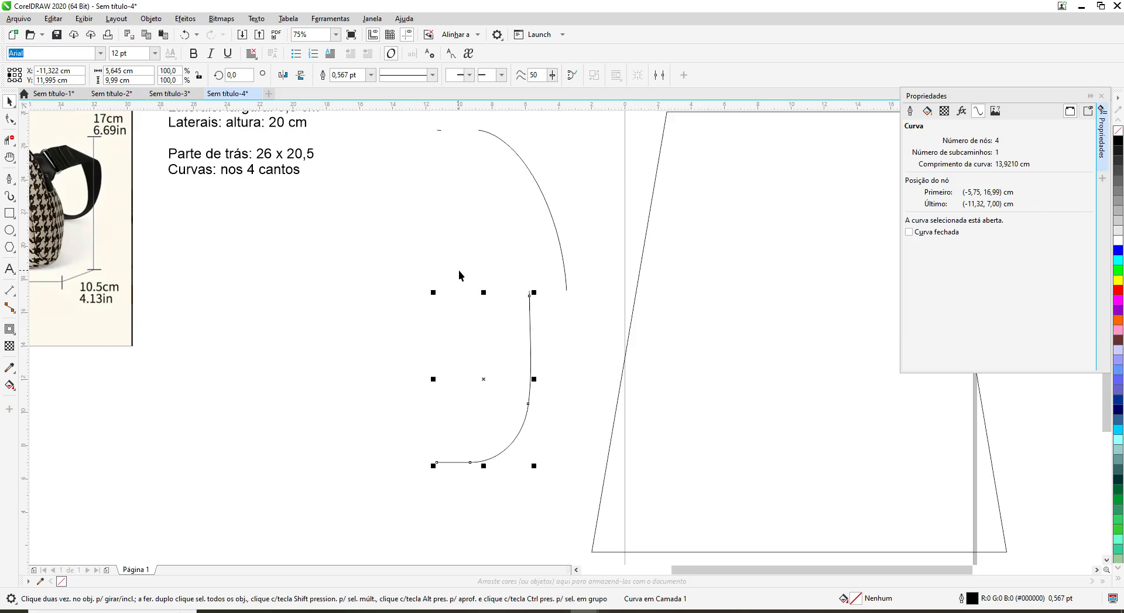
pyautogui.click(186, 36)
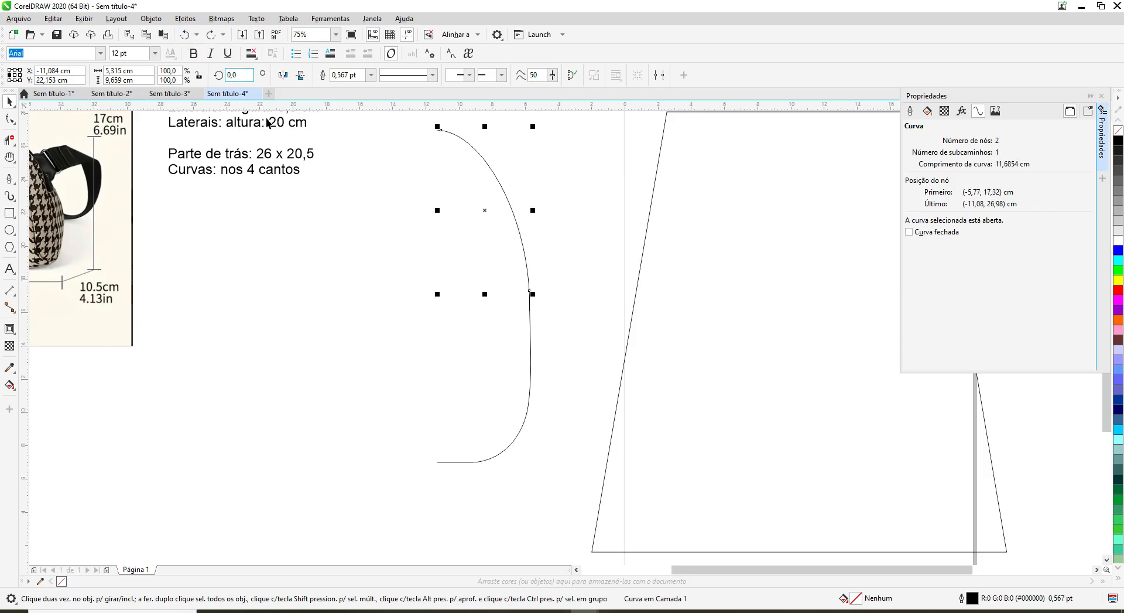
pyautogui.click(582, 182)
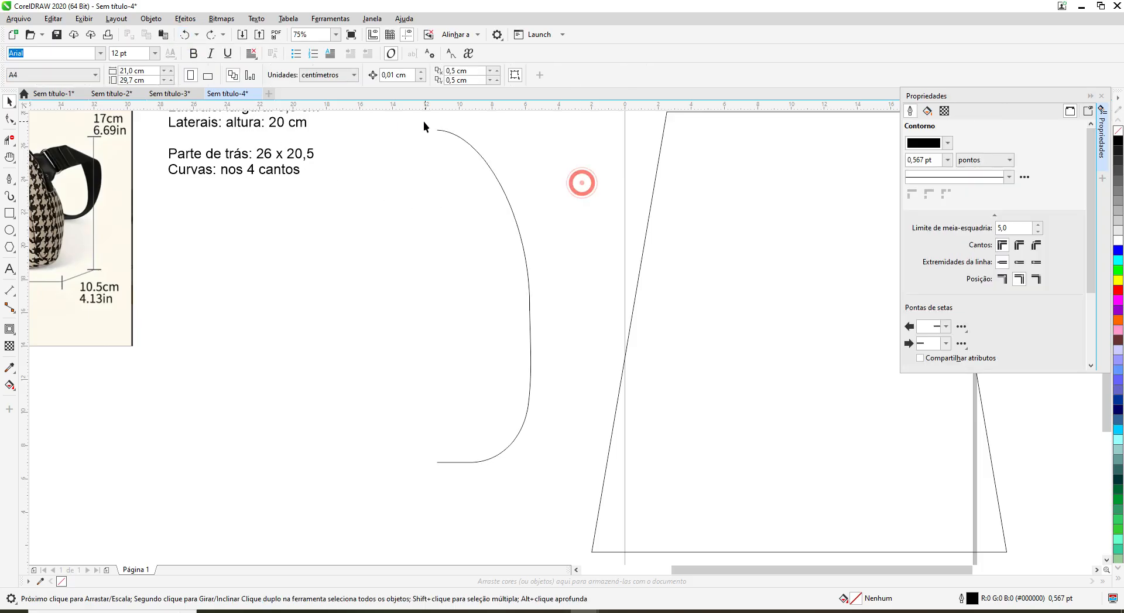
# Step: Select all four pieces of the side outline and combine them into one curve to read the total curve length
pyautogui.moveTo(413, 121); pyautogui.dragTo(539, 439)
pyautogui.moveTo(547, 481); pyautogui.dragTo(548, 481)
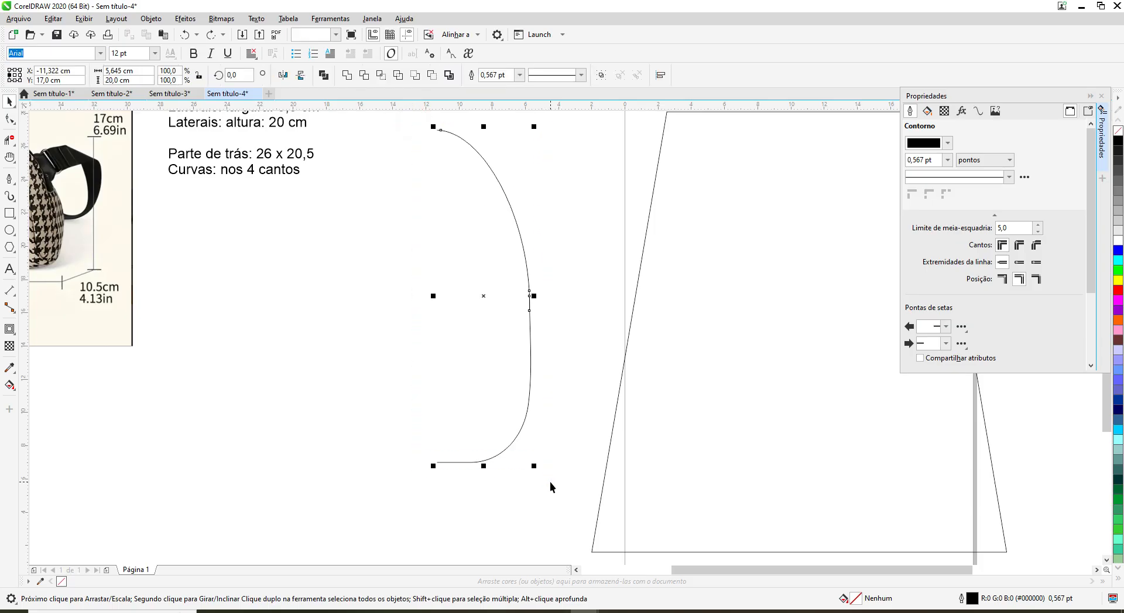
pyautogui.click(978, 111)
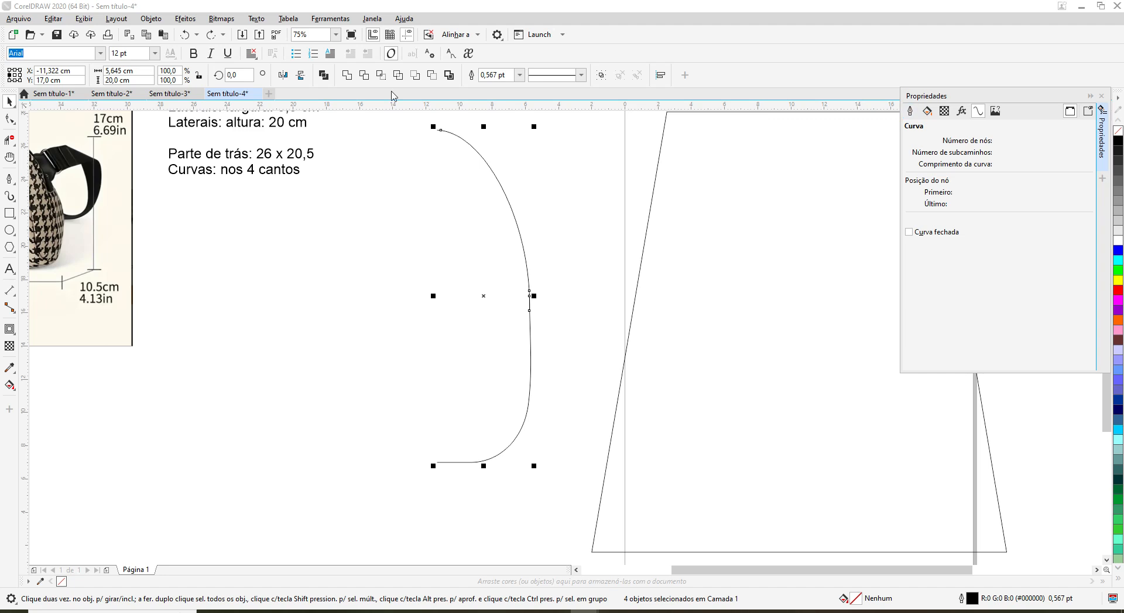
pyautogui.click(324, 75)
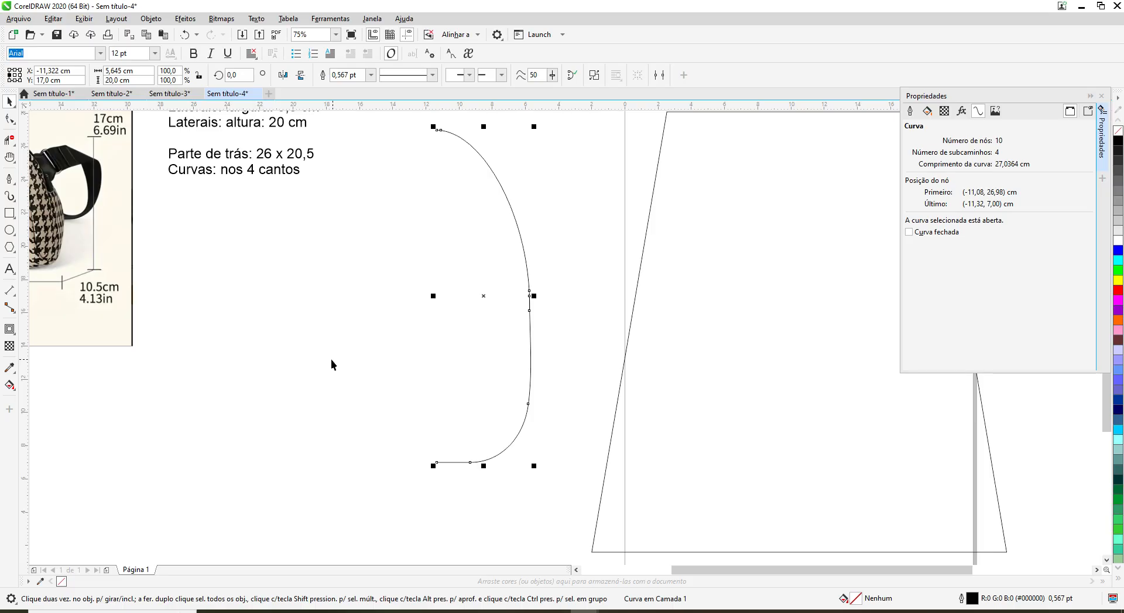
# Step: Undo the side outline's combining, splitting and ungrouping, back to the grouped pattern with its straight edge
pyautogui.click(185, 34)
pyautogui.click(186, 35)
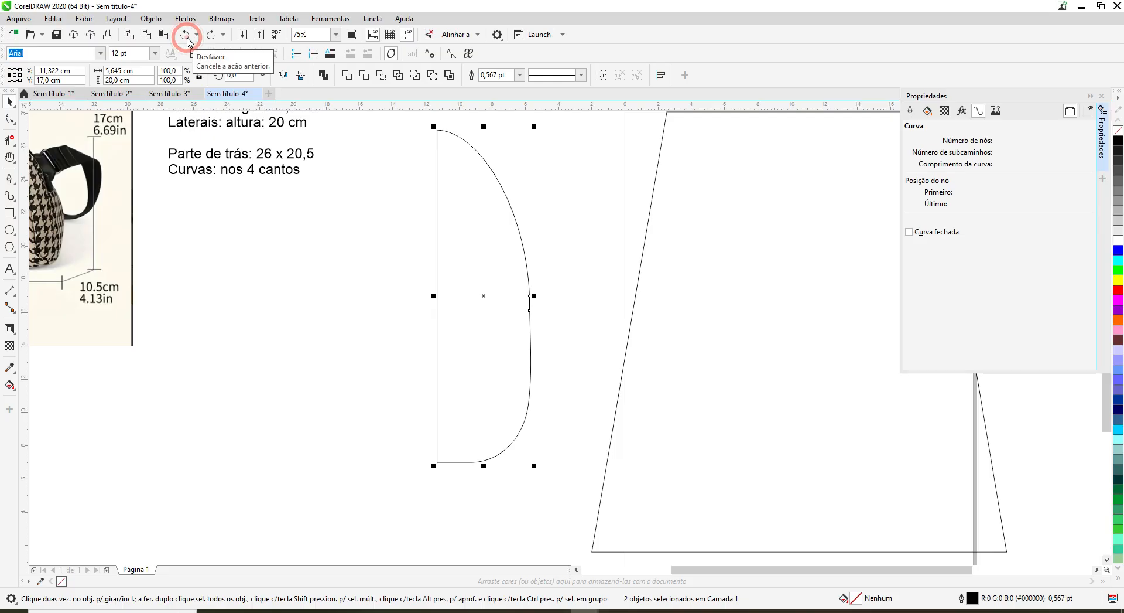
pyautogui.click(186, 36)
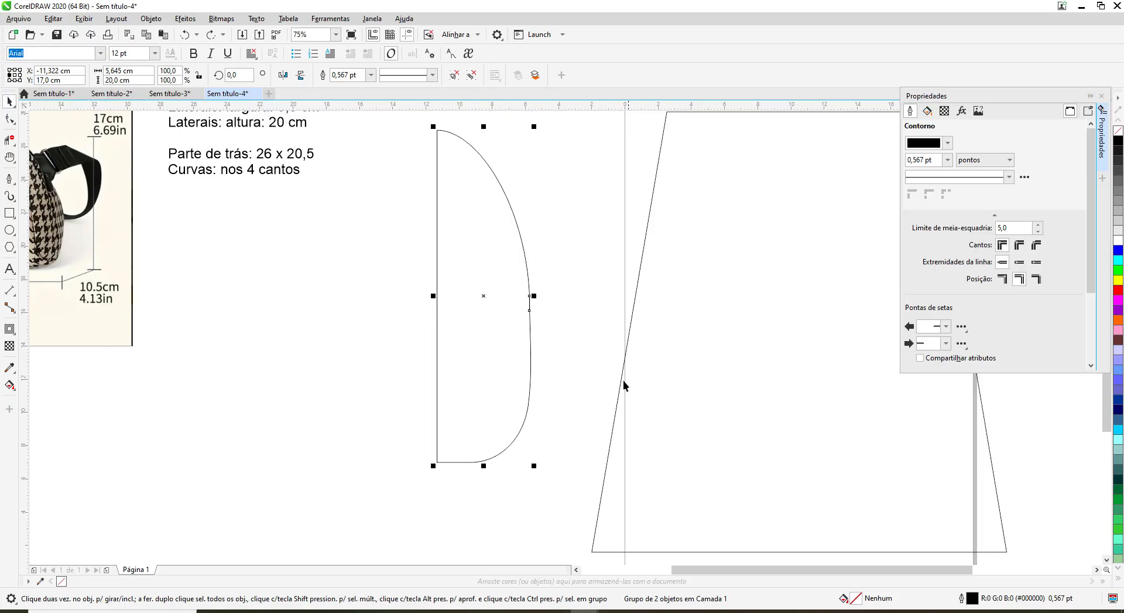
# Step: Move the grouped side pattern onto the trapezoid panel, aligning its top corner with the trapezoid's upper-left corner
pyautogui.scroll(-2, 689, 197)
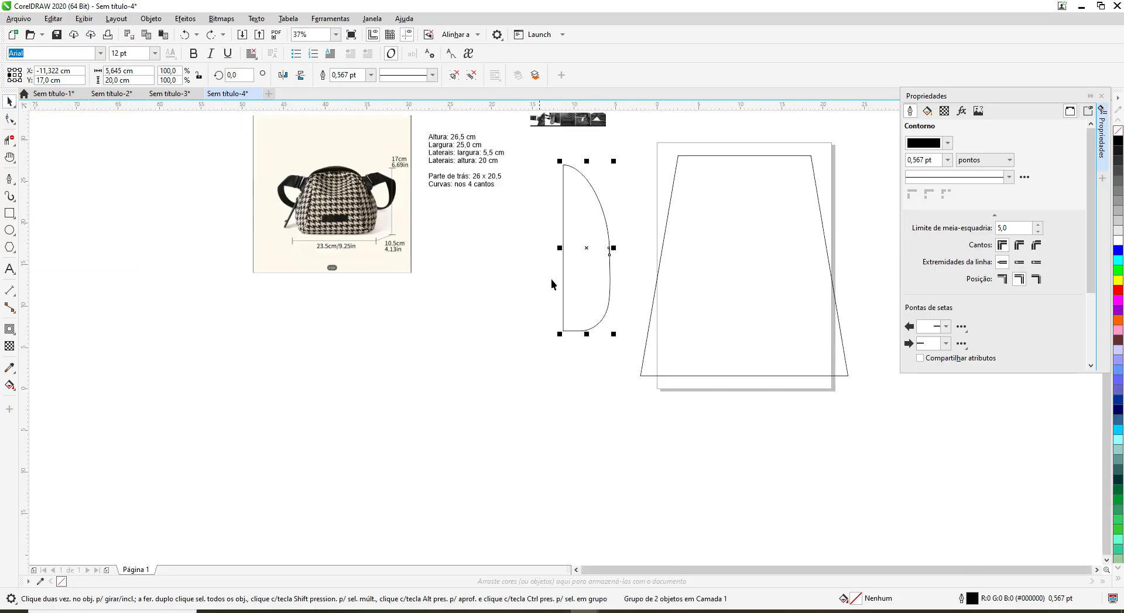
pyautogui.click(509, 289)
pyautogui.click(562, 248)
pyautogui.moveTo(533, 145); pyautogui.dragTo(629, 358)
pyautogui.click(485, 247)
pyautogui.moveTo(628, 177); pyautogui.dragTo(627, 339)
pyautogui.moveTo(587, 245); pyautogui.dragTo(703, 238)
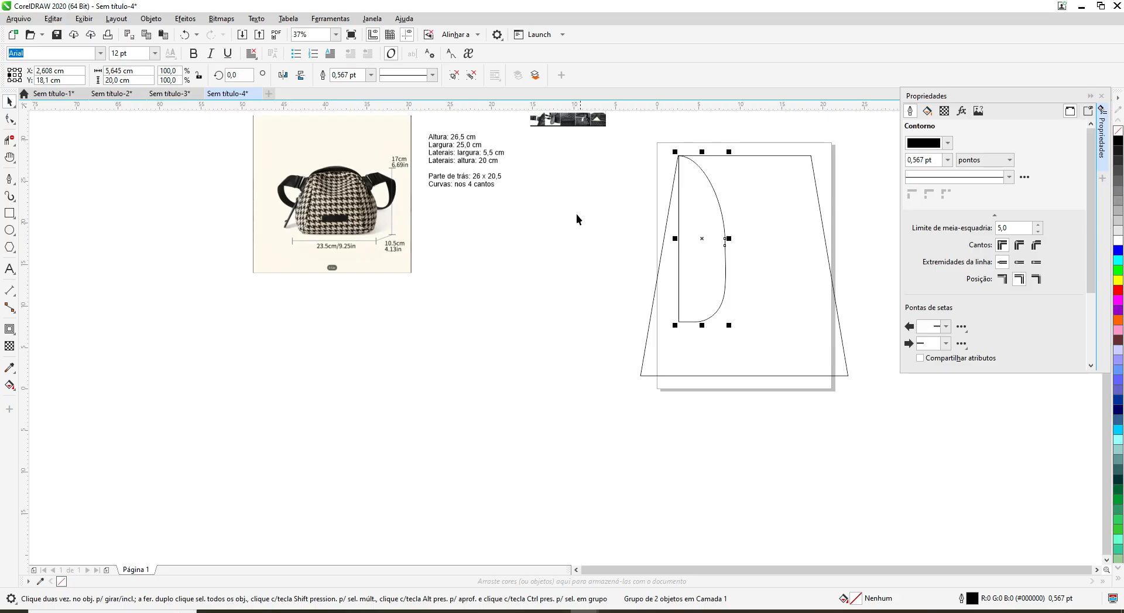
# Step: Examine the bag reference photos, especially the rear view with the zip pocket, against the pattern pieces
pyautogui.click(9, 157)
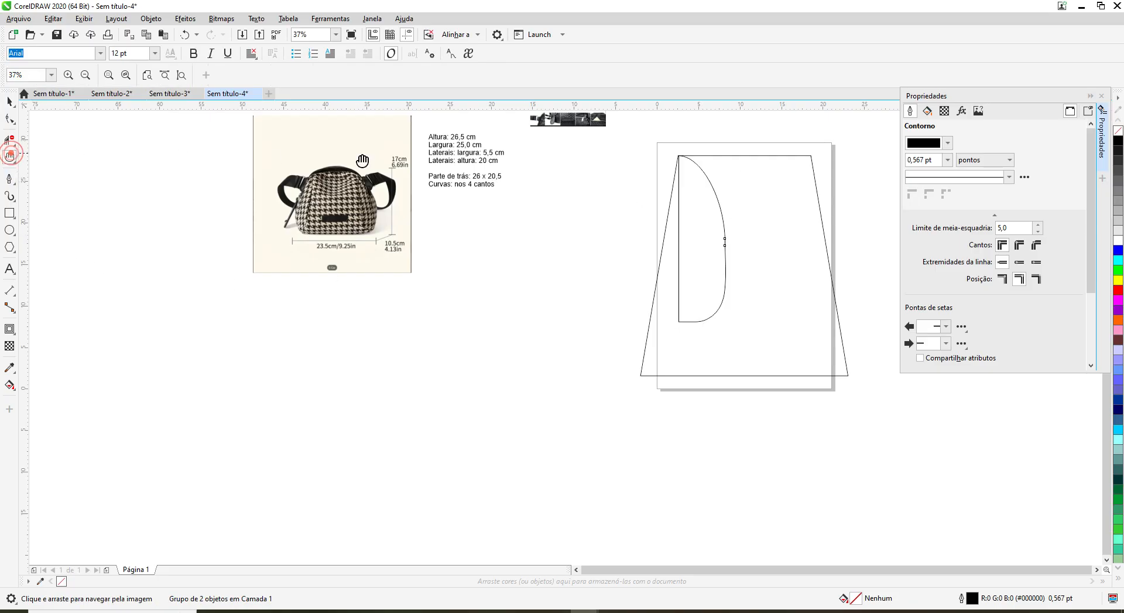
pyautogui.moveTo(564, 173); pyautogui.dragTo(354, 327)
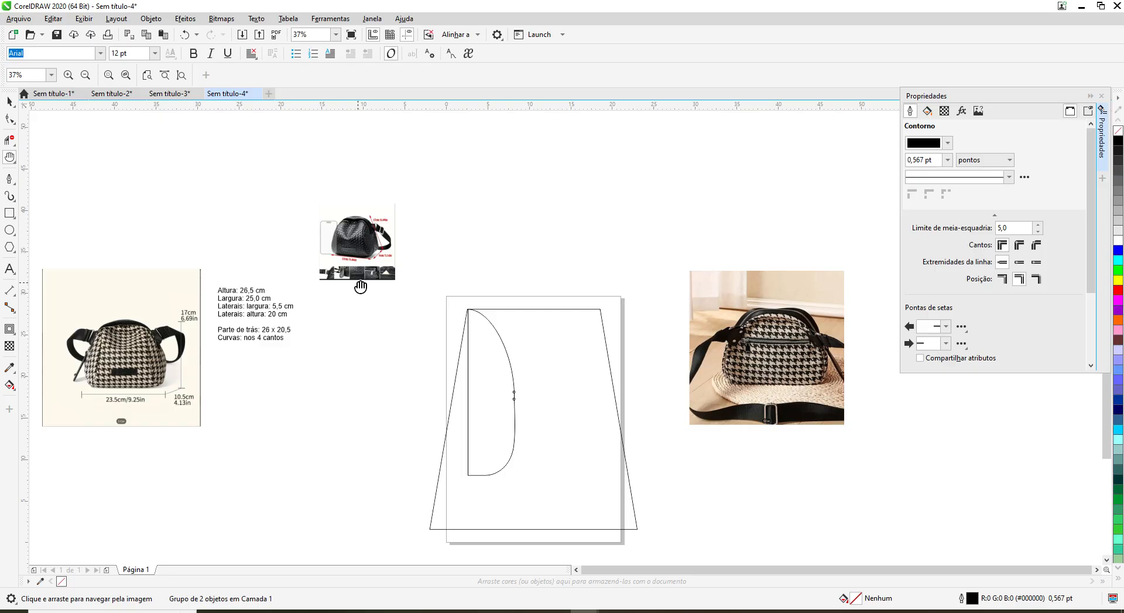
pyautogui.moveTo(606, 198); pyautogui.dragTo(503, 184)
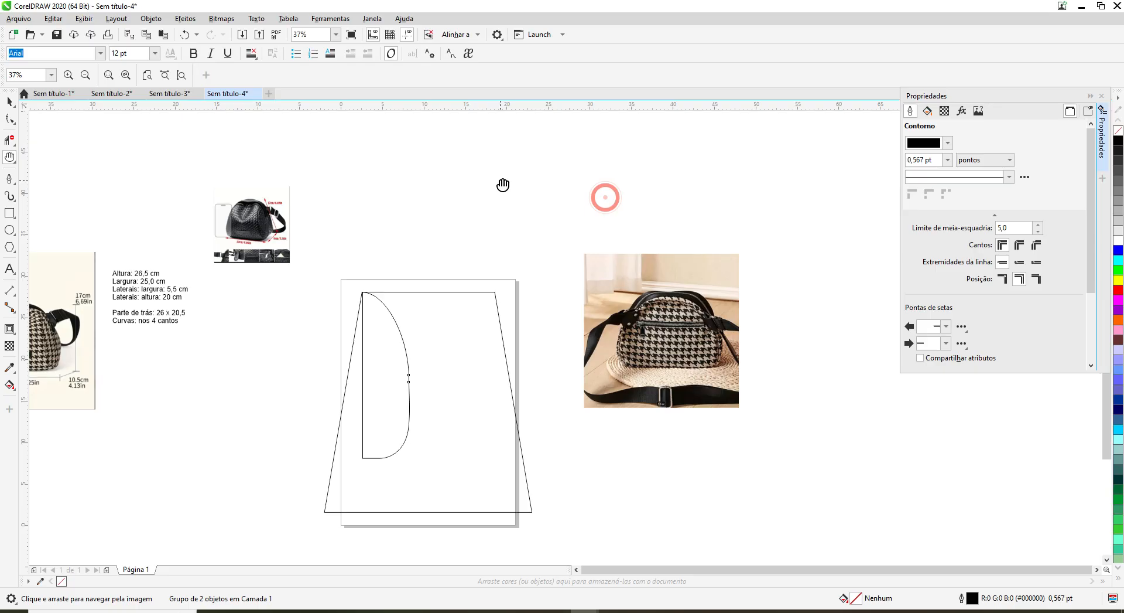
pyautogui.moveTo(504, 183); pyautogui.dragTo(491, 181)
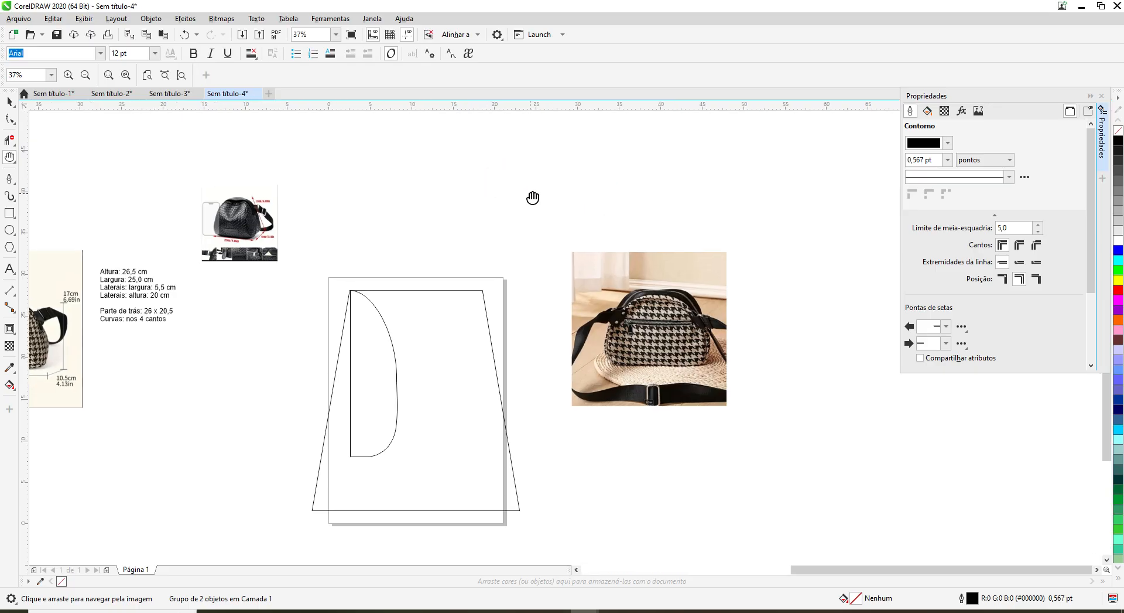
pyautogui.scroll(2, 532, 198)
pyautogui.moveTo(596, 379); pyautogui.dragTo(545, 152)
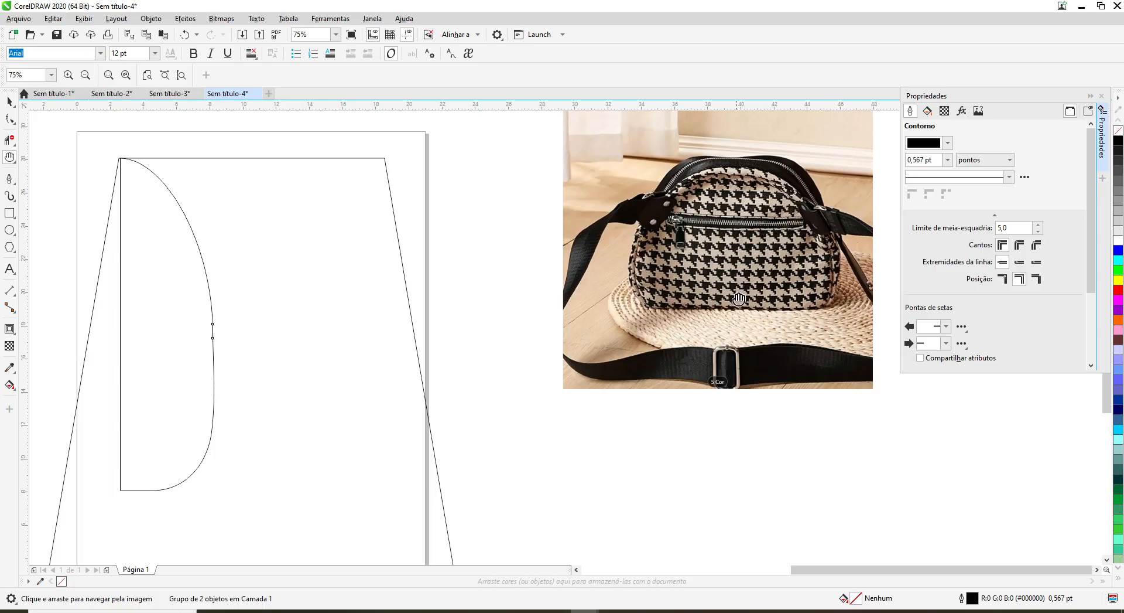
pyautogui.moveTo(334, 274)
pyautogui.mouseDown()
pyautogui.moveTo(353, 246)
pyautogui.moveTo(572, 204)
pyautogui.mouseUp()
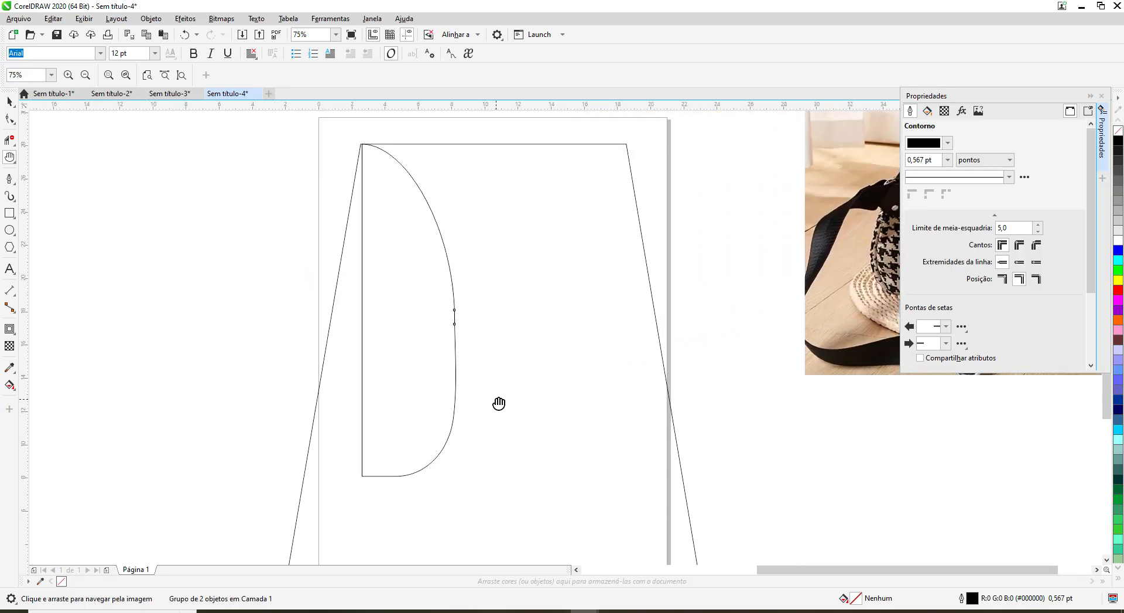
pyautogui.scroll(-2, 500, 403)
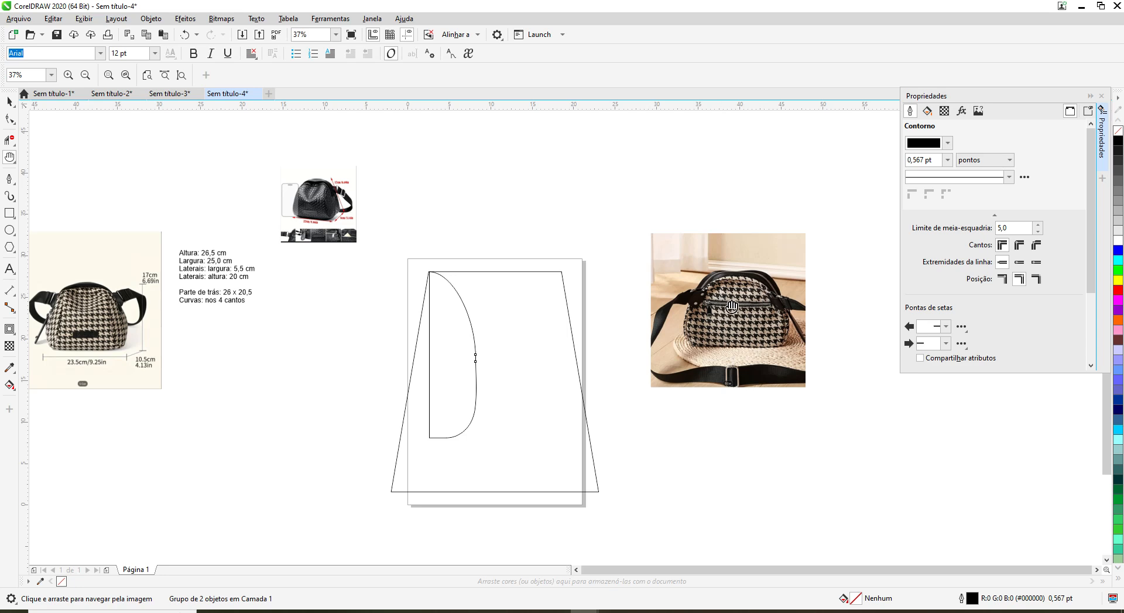
pyautogui.scroll(2, 726, 300)
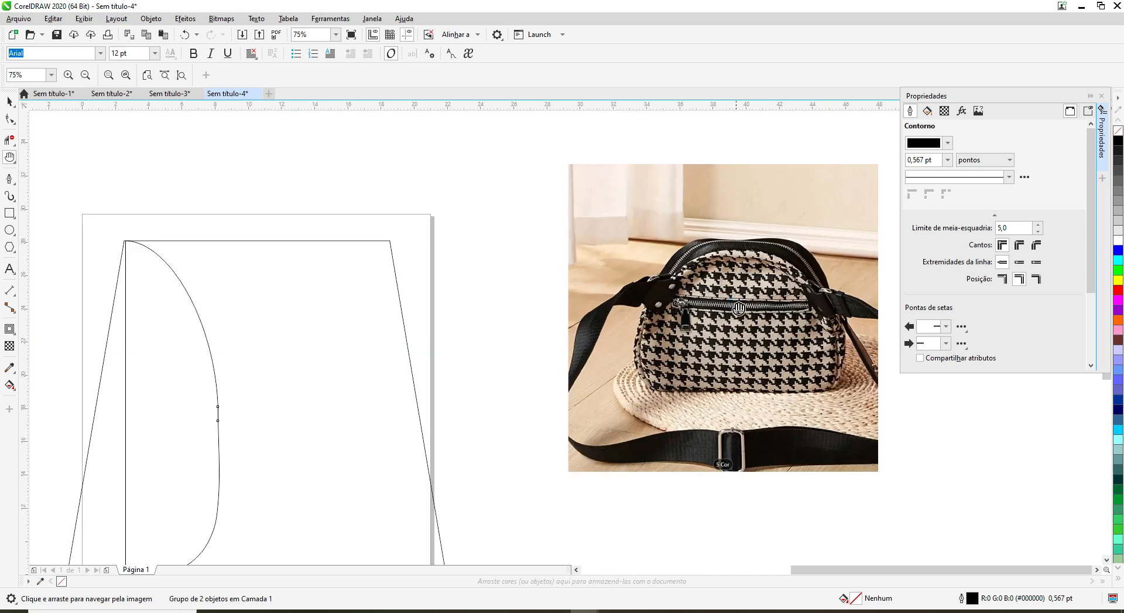
pyautogui.scroll(-2, 739, 308)
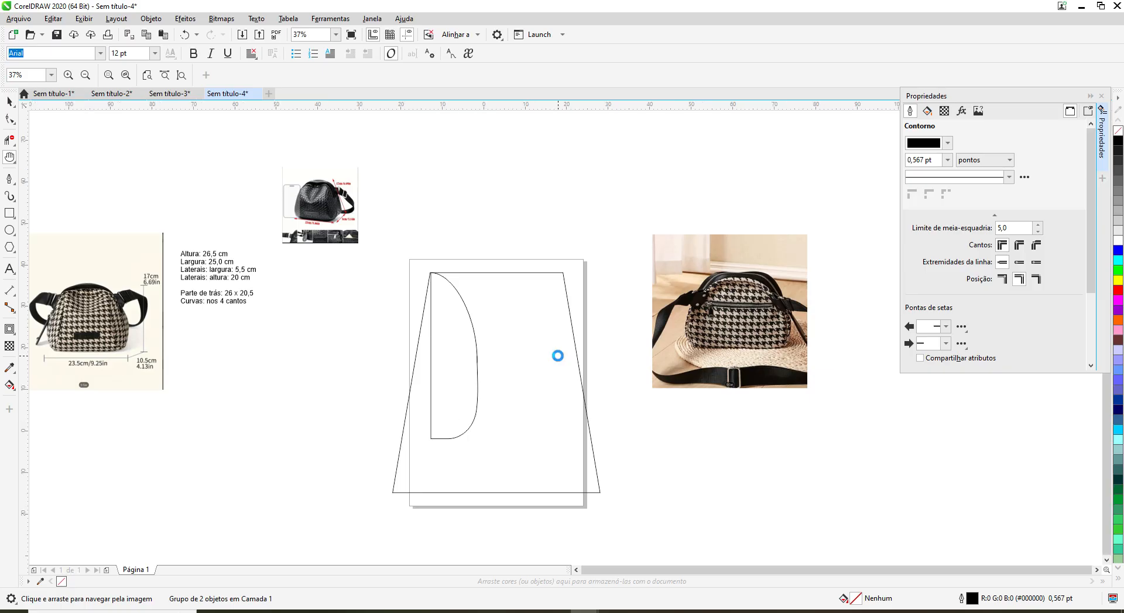
pyautogui.scroll(-2, 561, 360)
pyautogui.scroll(2, 558, 360)
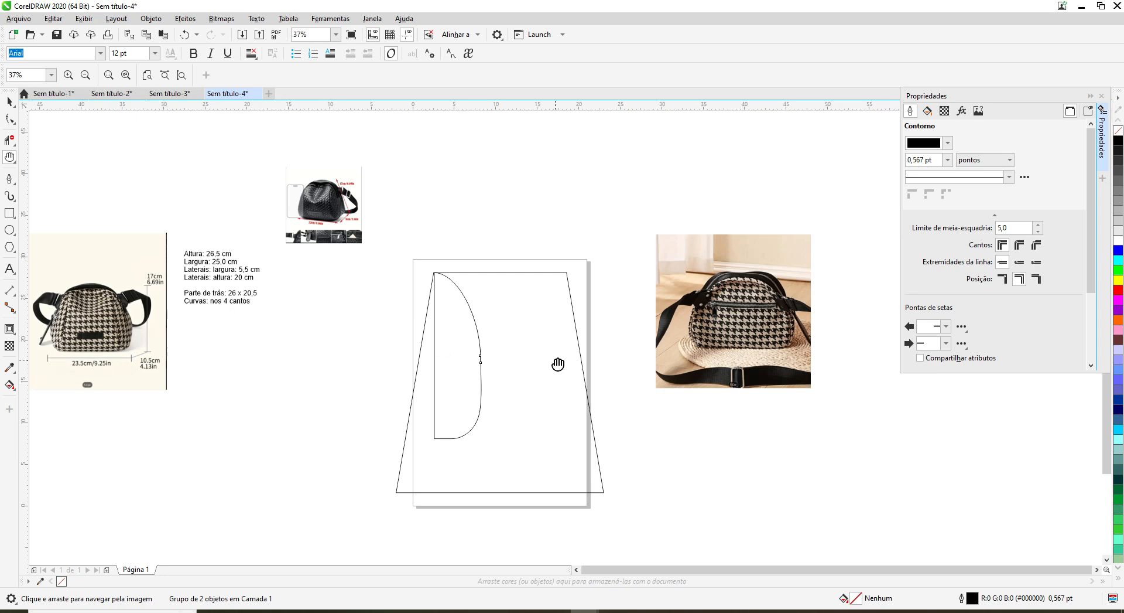
pyautogui.moveTo(530, 364); pyautogui.dragTo(612, 271)
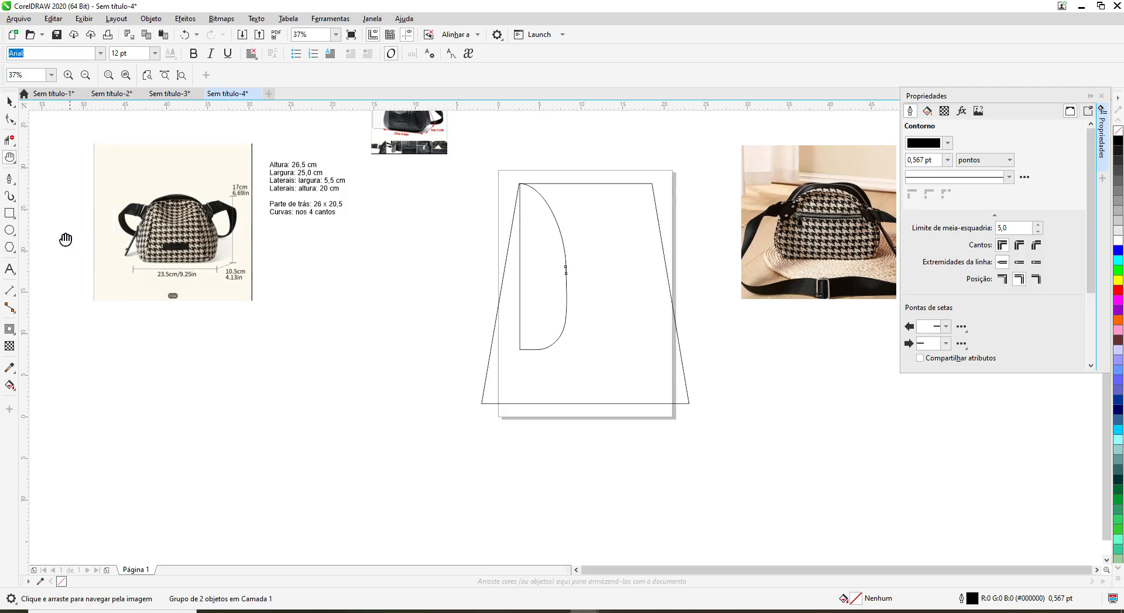
# Step: Draw a rectangle for the back panel, size it 26 cm wide by 20,5 cm high, and place it below the measurement notes
pyautogui.click(10, 215)
pyautogui.moveTo(285, 240); pyautogui.dragTo(450, 363)
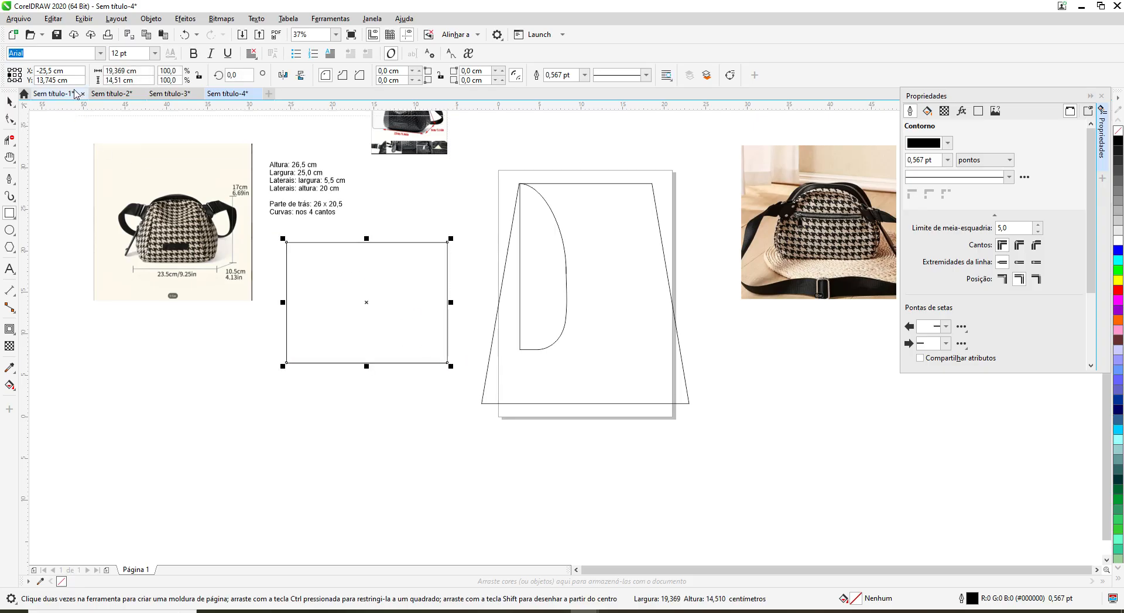
pyautogui.click(138, 69)
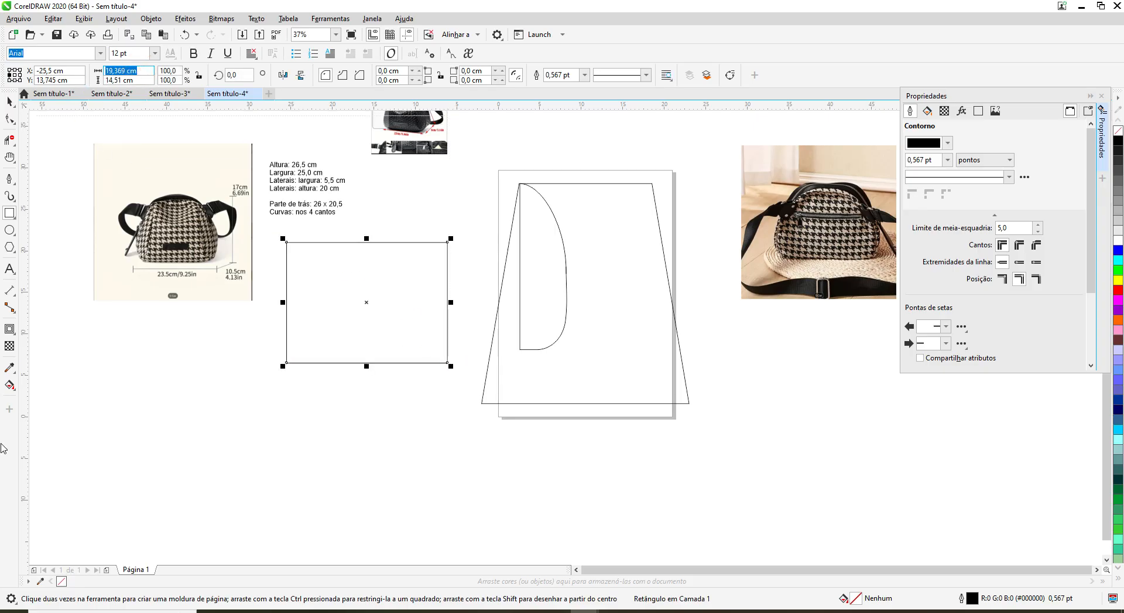
pyautogui.write('26')
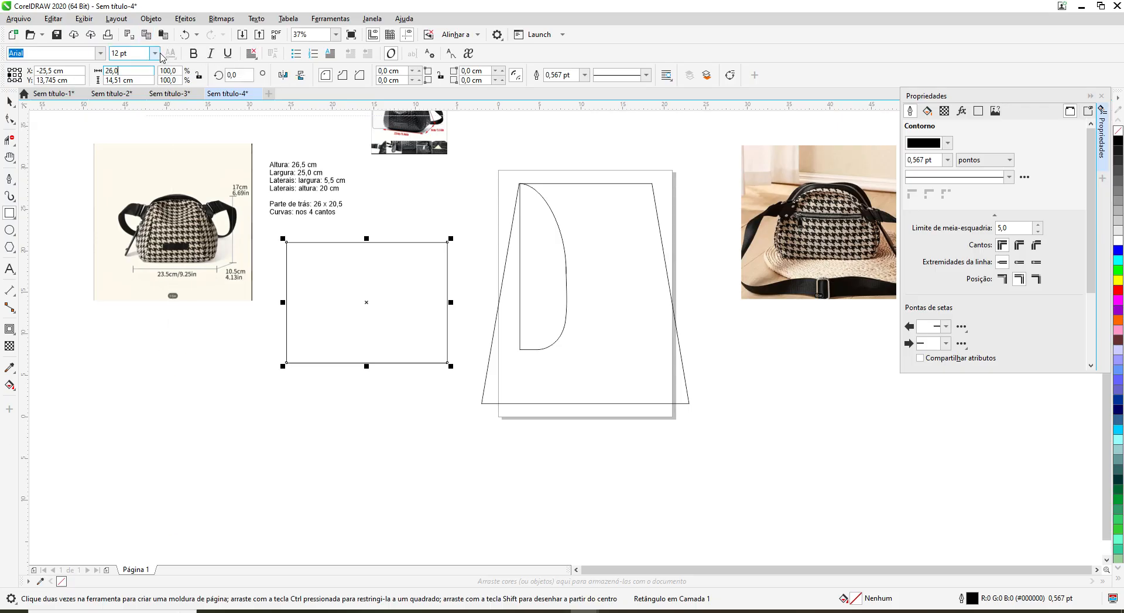
pyautogui.doubleClick(151, 77)
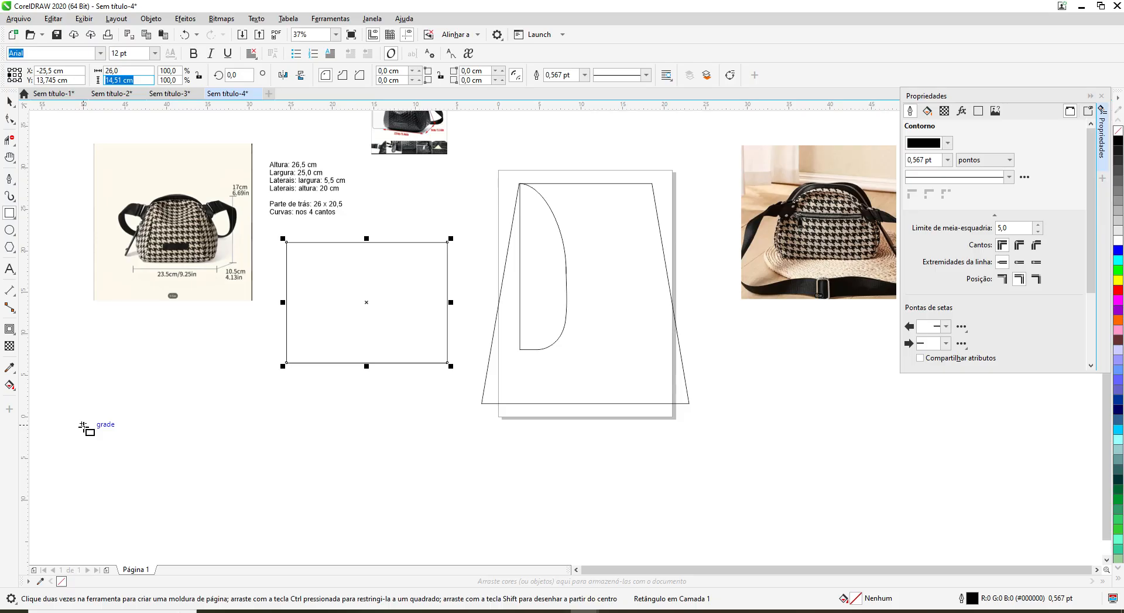
pyautogui.write('20,5')
pyautogui.click(122, 72)
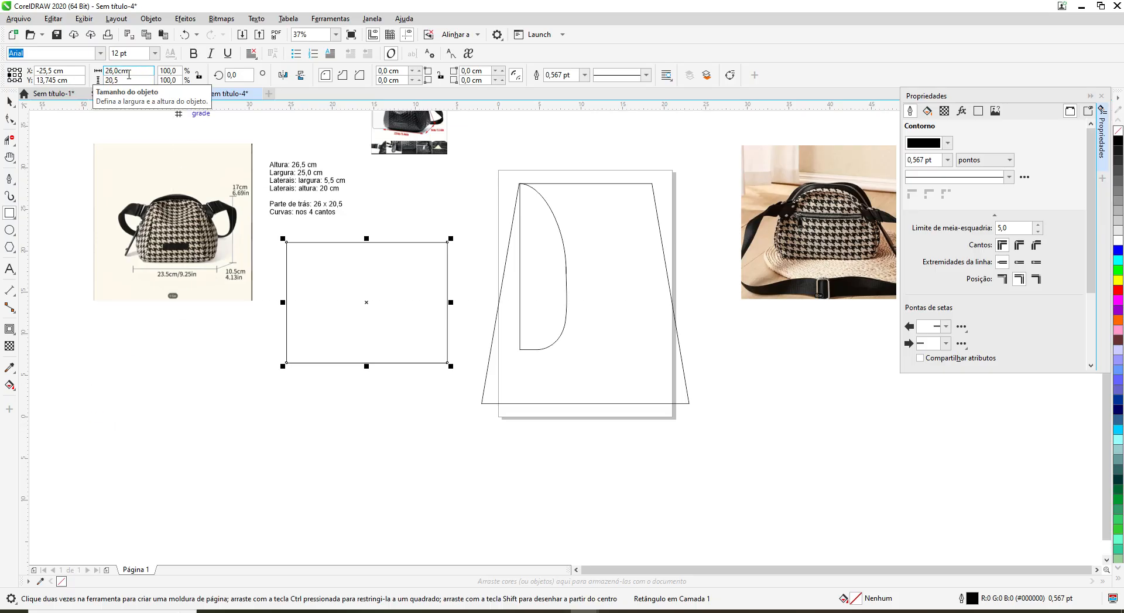
pyautogui.click(138, 80)
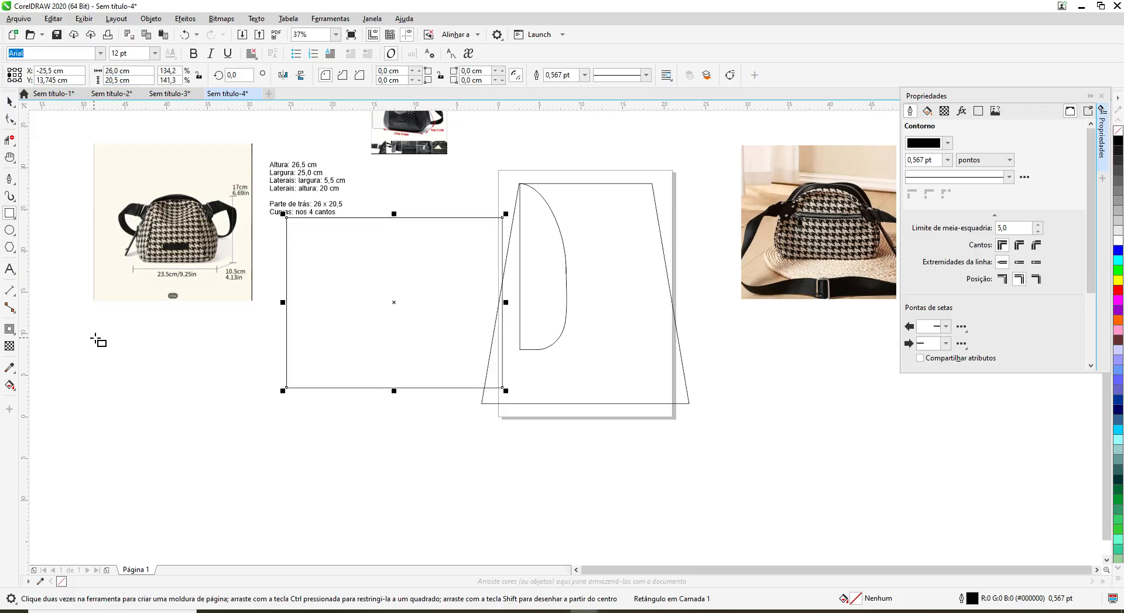
pyautogui.moveTo(394, 302); pyautogui.dragTo(360, 349)
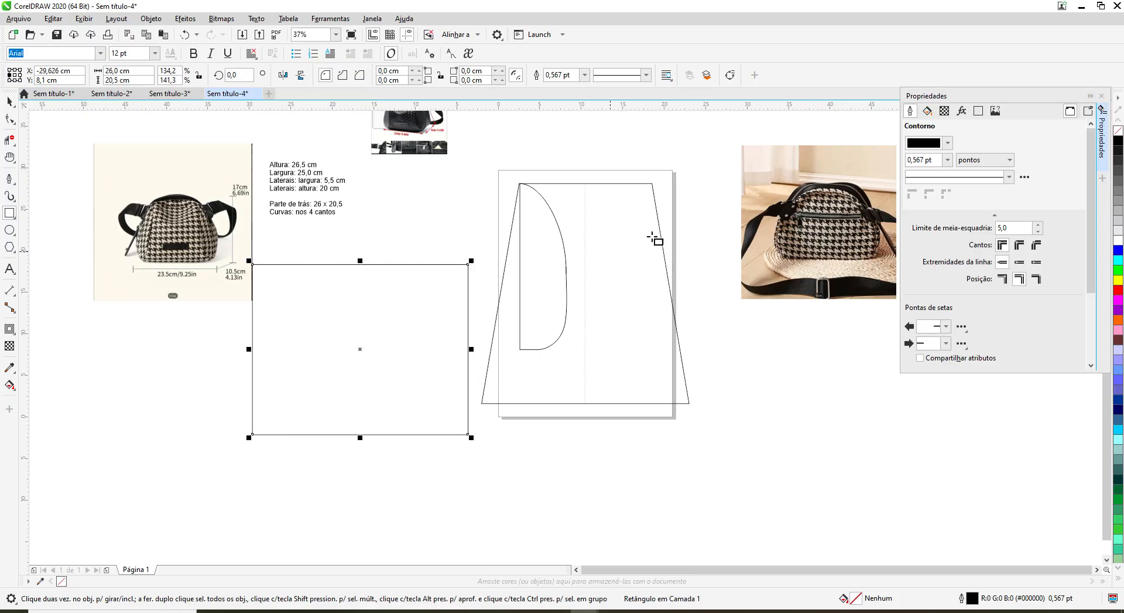
# Step: Enlarge the rear-view bag photo to about 34,5 cm wide and move the back-panel rectangle over the bag
pyautogui.click(745, 294)
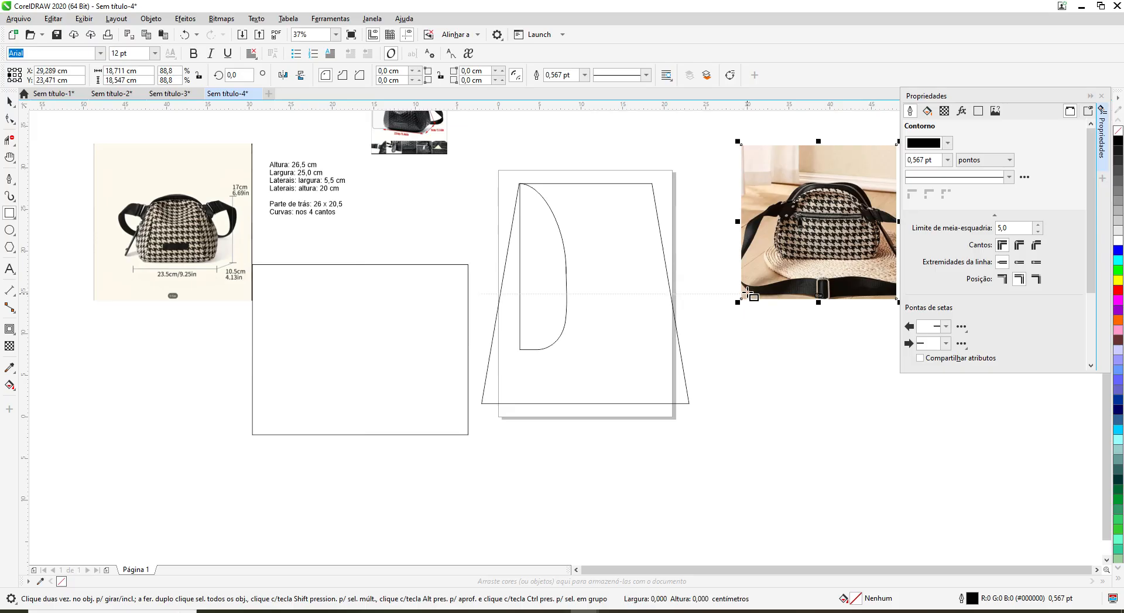
pyautogui.moveTo(738, 303); pyautogui.dragTo(607, 431)
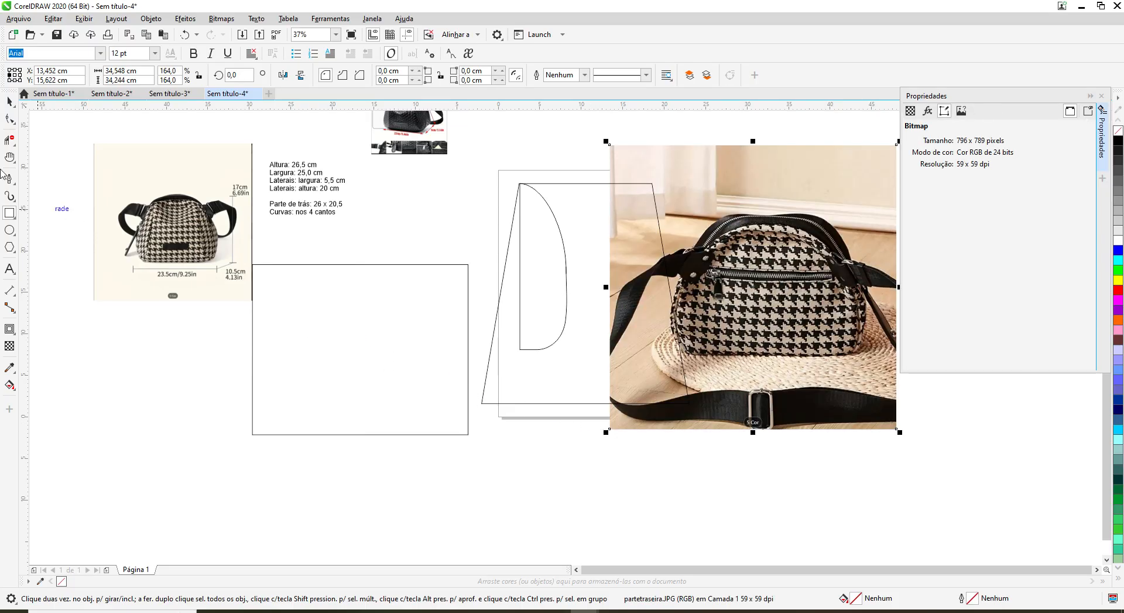
pyautogui.click(365, 345)
pyautogui.moveTo(357, 349); pyautogui.dragTo(764, 310)
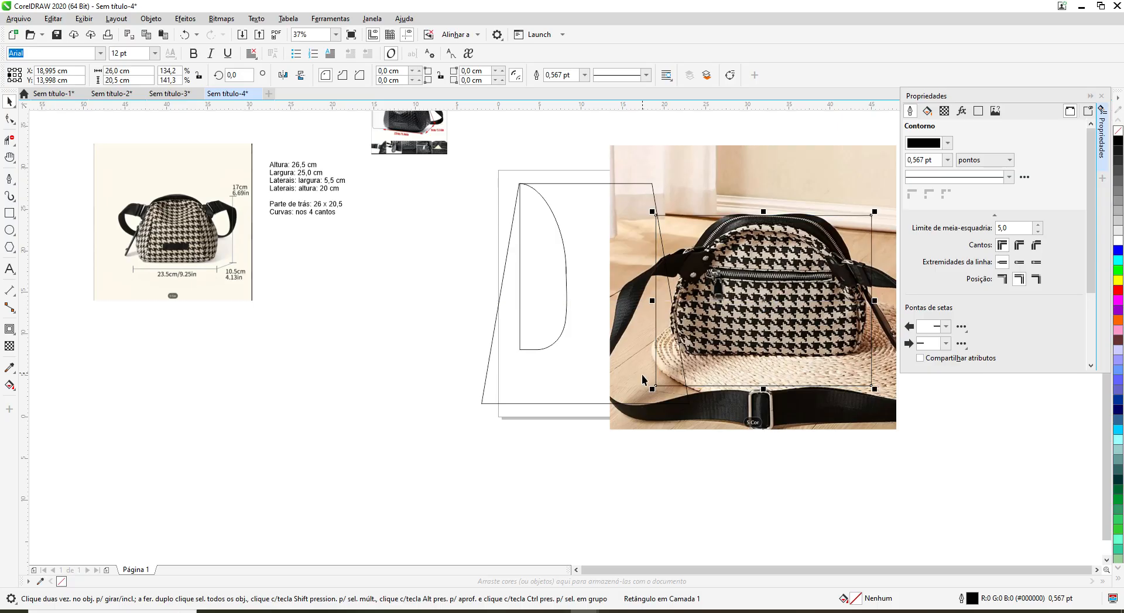
# Step: Enlarge the rear-view bag photo further to about 43,6 cm wide to bring the bag closer to the back-panel rectangle's size
pyautogui.click(616, 424)
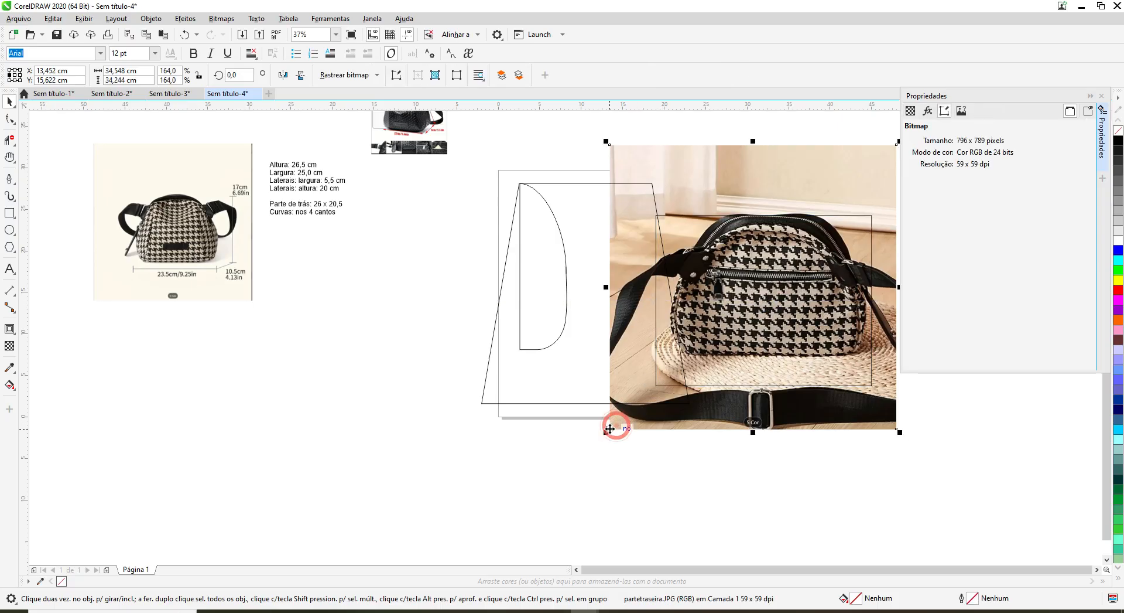
pyautogui.moveTo(606, 432); pyautogui.dragTo(449, 507)
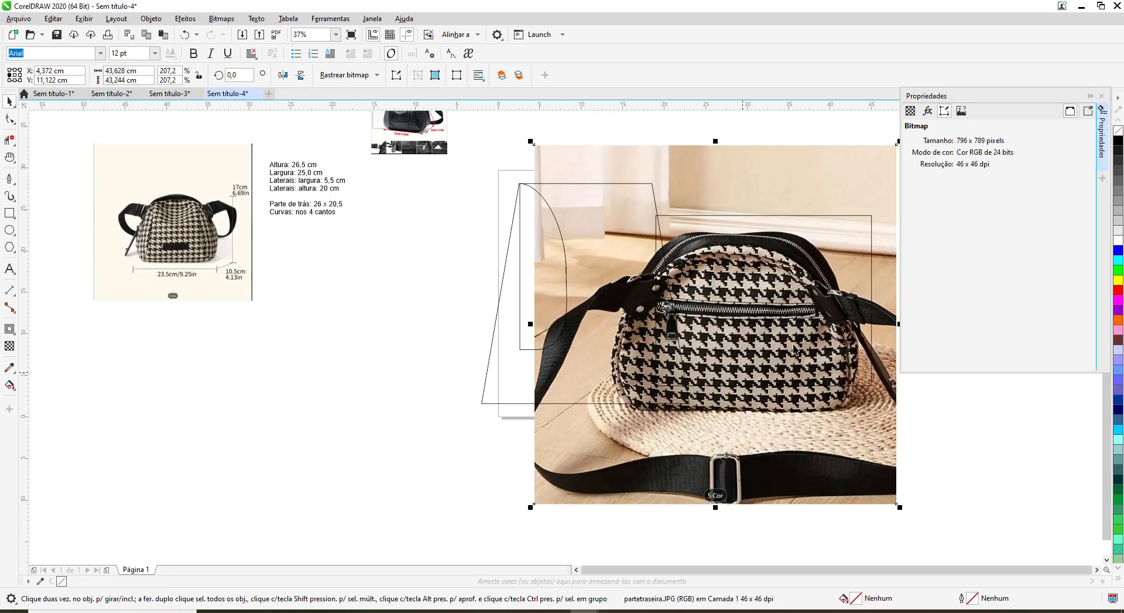
pyautogui.click(871, 223)
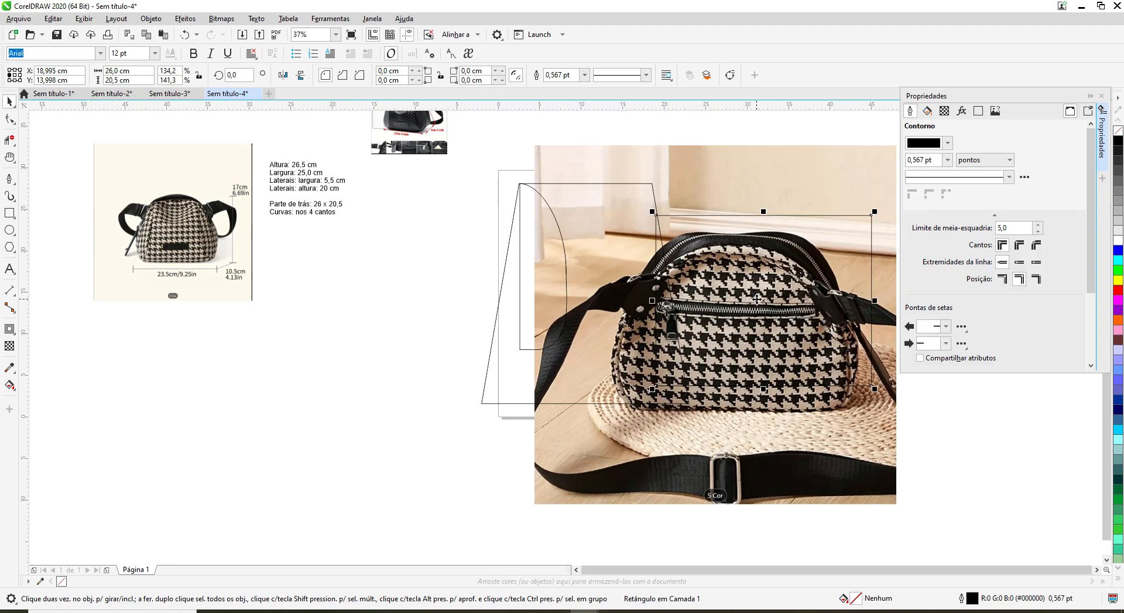
pyautogui.click(571, 182)
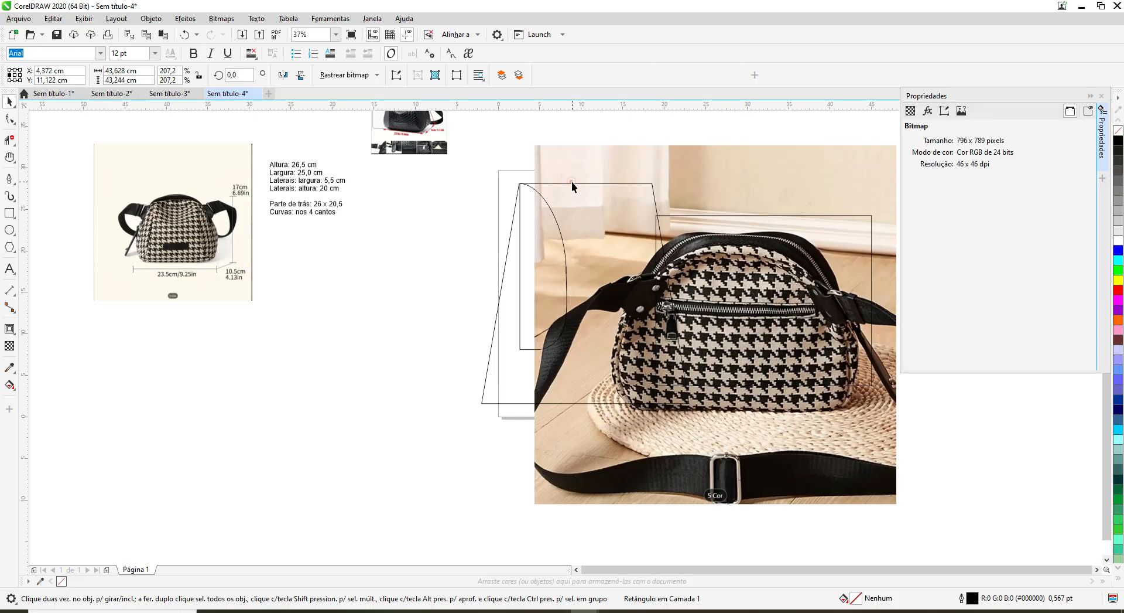
# Step: Move the trapezoid panel and the curved side piece off the rear-view photo to the area below the measurement notes
pyautogui.click(575, 183)
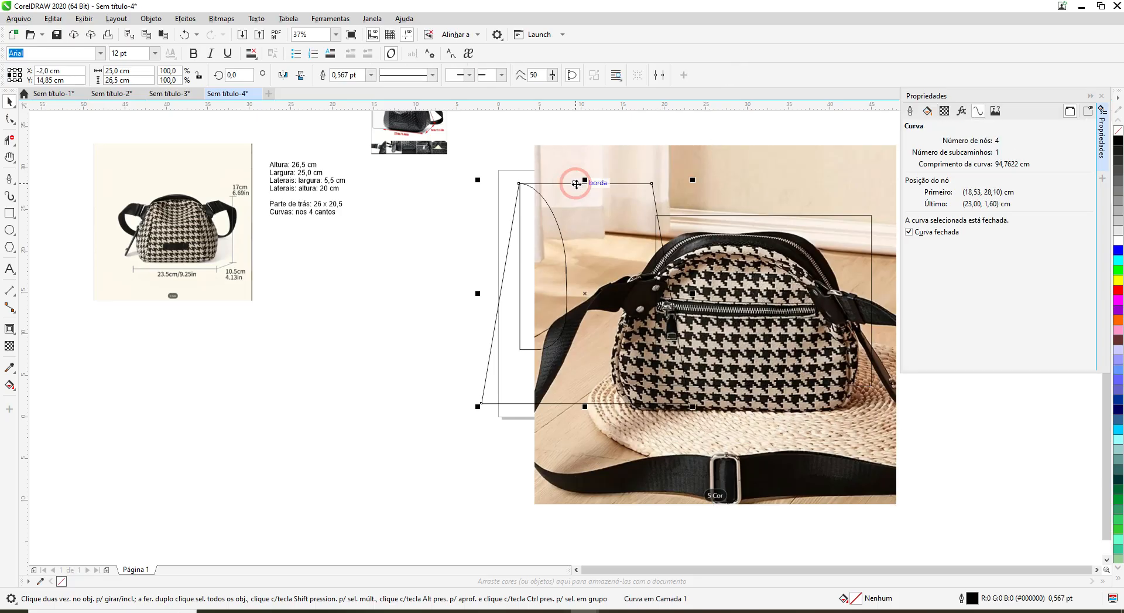
pyautogui.moveTo(575, 183); pyautogui.dragTo(340, 233)
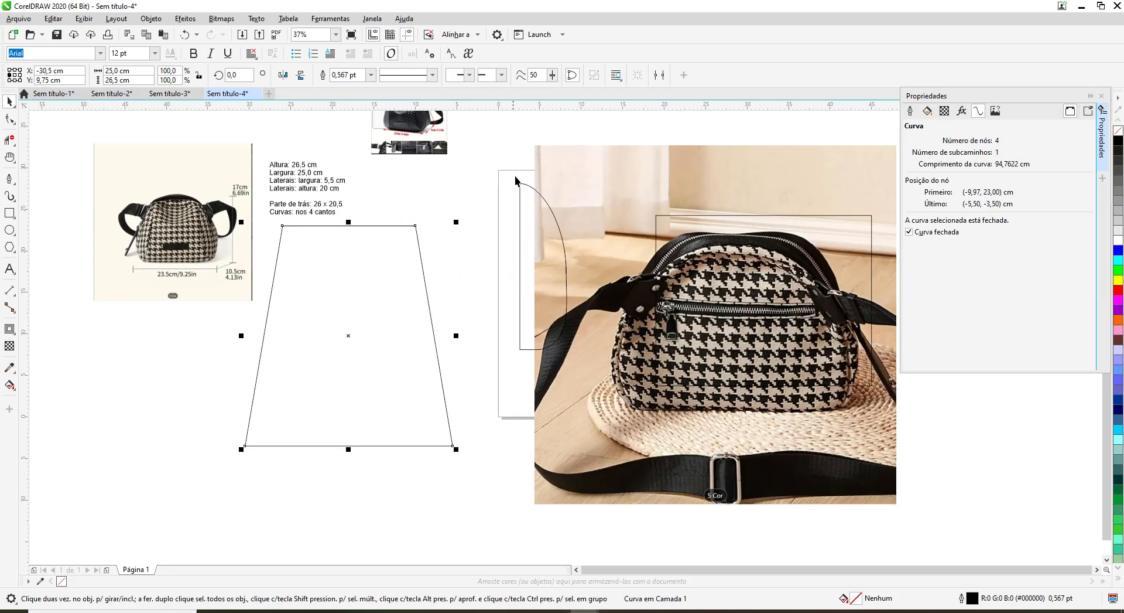
pyautogui.moveTo(528, 185); pyautogui.dragTo(359, 252)
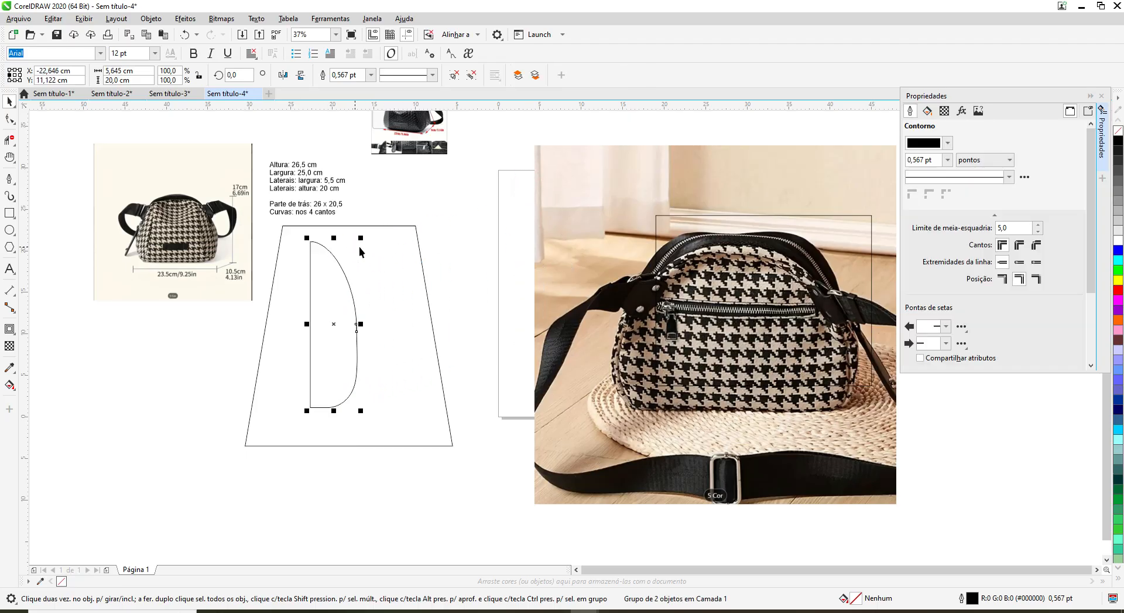
# Step: Move the back-panel rectangle over the bag in the rear-view photo and stretch it to about 29 x 18,9 cm, following the bag's outline
pyautogui.click(748, 216)
pyautogui.moveTo(747, 216); pyautogui.dragTo(717, 241)
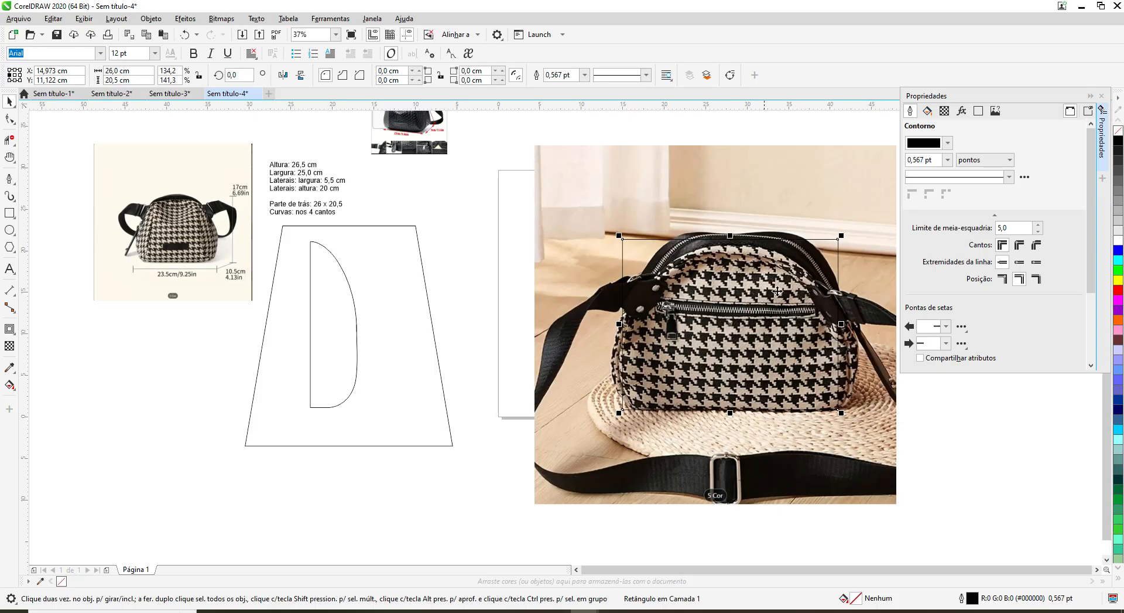
pyautogui.moveTo(843, 414)
pyautogui.mouseDown()
pyautogui.moveTo(885, 423)
pyautogui.moveTo(854, 427)
pyautogui.mouseUp()
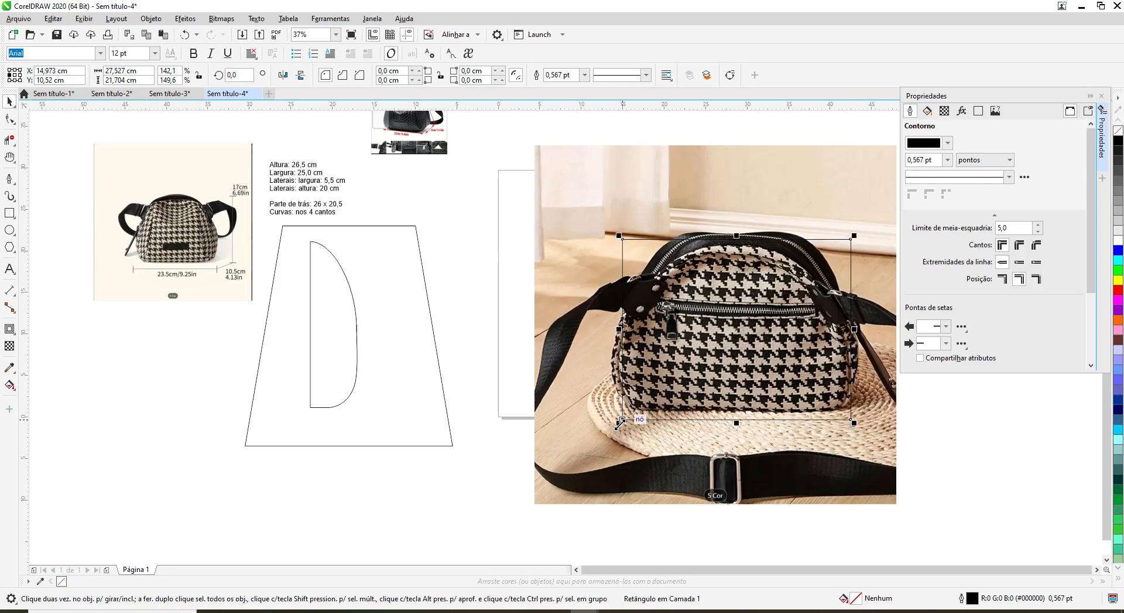
pyautogui.moveTo(619, 422); pyautogui.dragTo(607, 431)
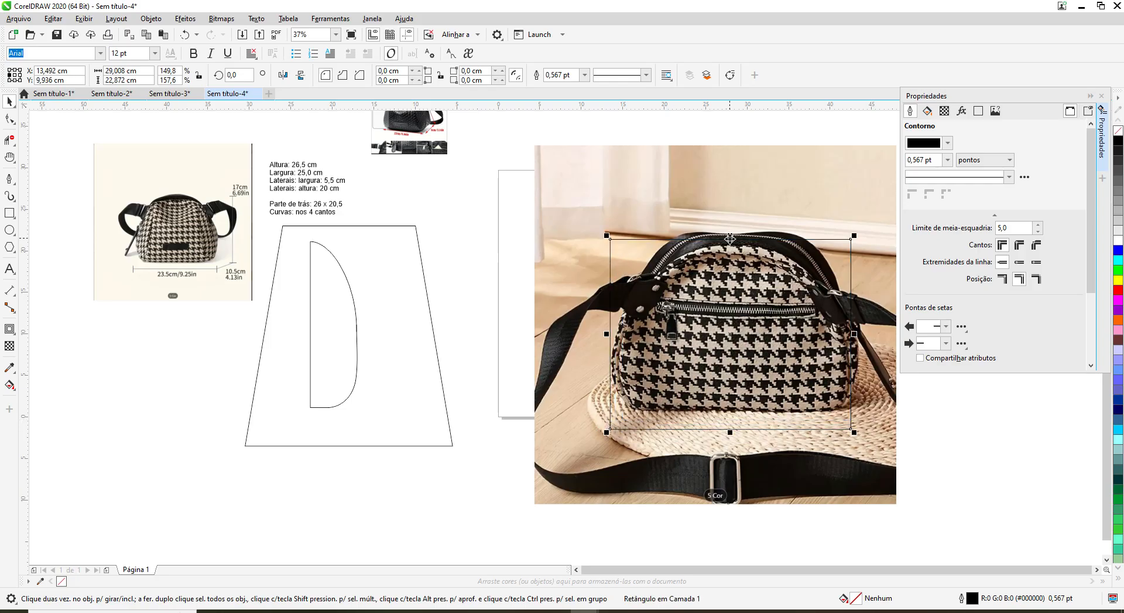
pyautogui.moveTo(729, 238); pyautogui.dragTo(730, 250)
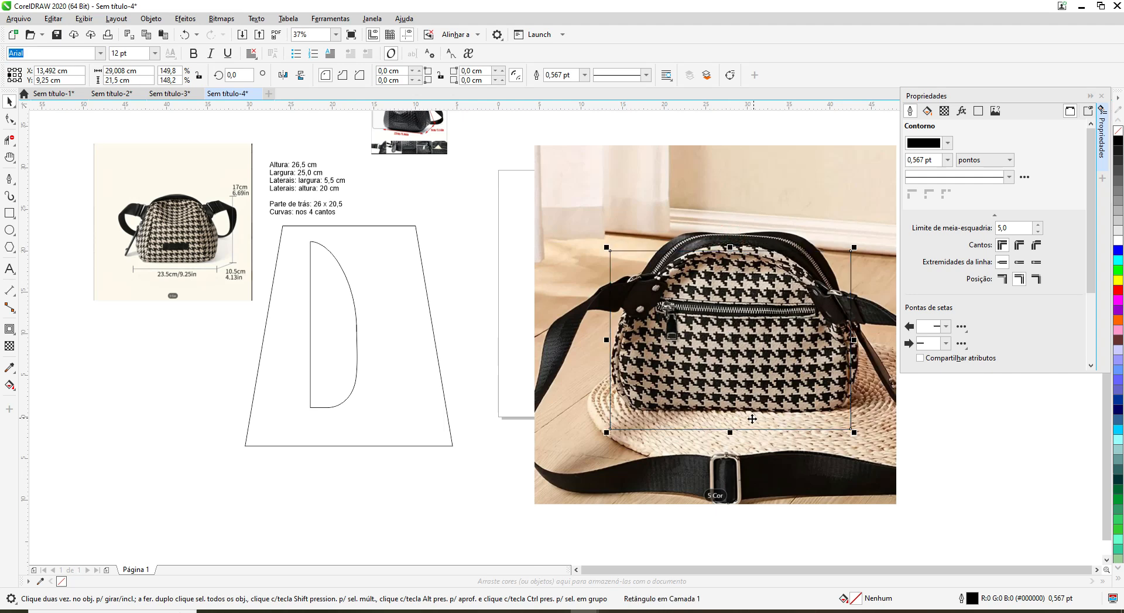
pyautogui.moveTo(730, 431); pyautogui.dragTo(730, 409)
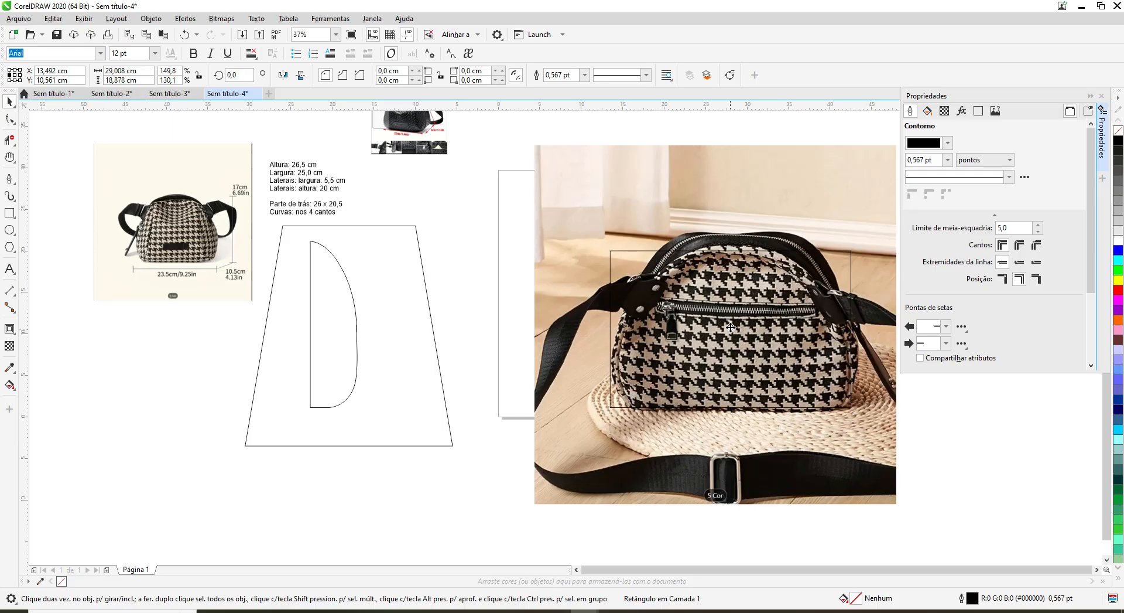
# Step: Set the rear-view photo aside, scale it down to about 32,1 cm wide, and place the back-panel rectangle over the page
pyautogui.moveTo(730, 328); pyautogui.dragTo(431, 385)
pyautogui.moveTo(711, 270); pyautogui.dragTo(859, 173)
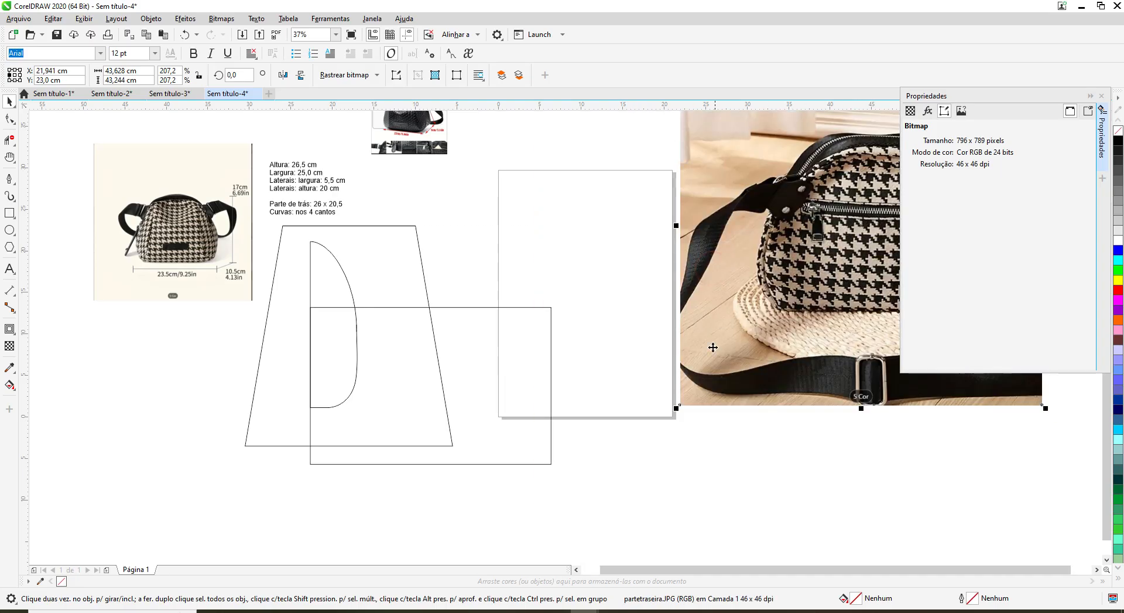
pyautogui.moveTo(676, 411); pyautogui.dragTo(771, 356)
pyautogui.click(426, 378)
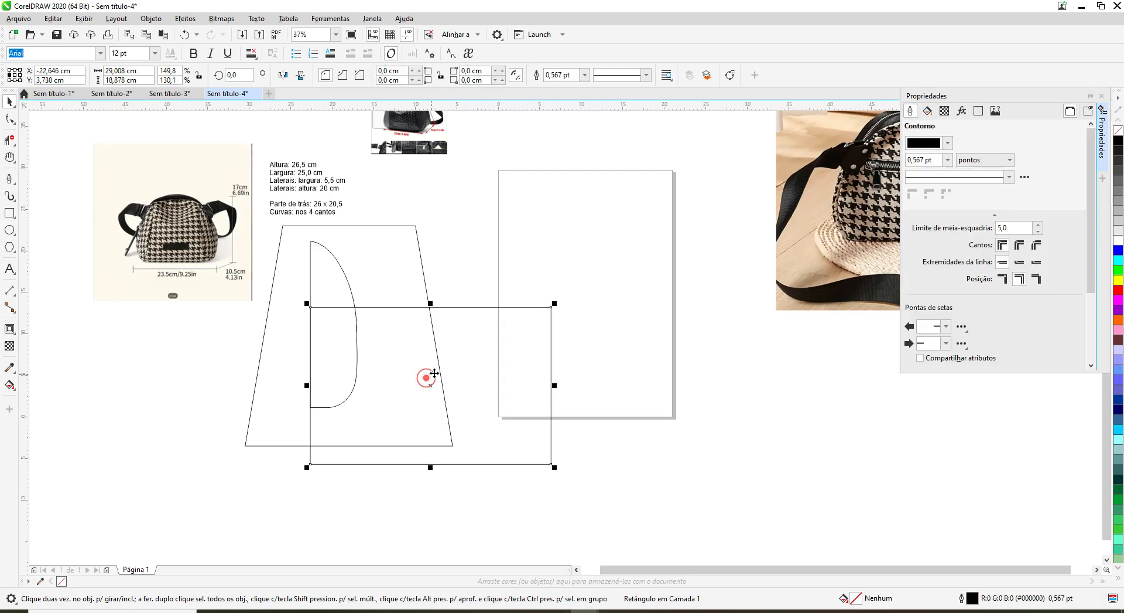
pyautogui.moveTo(431, 381); pyautogui.dragTo(616, 305)
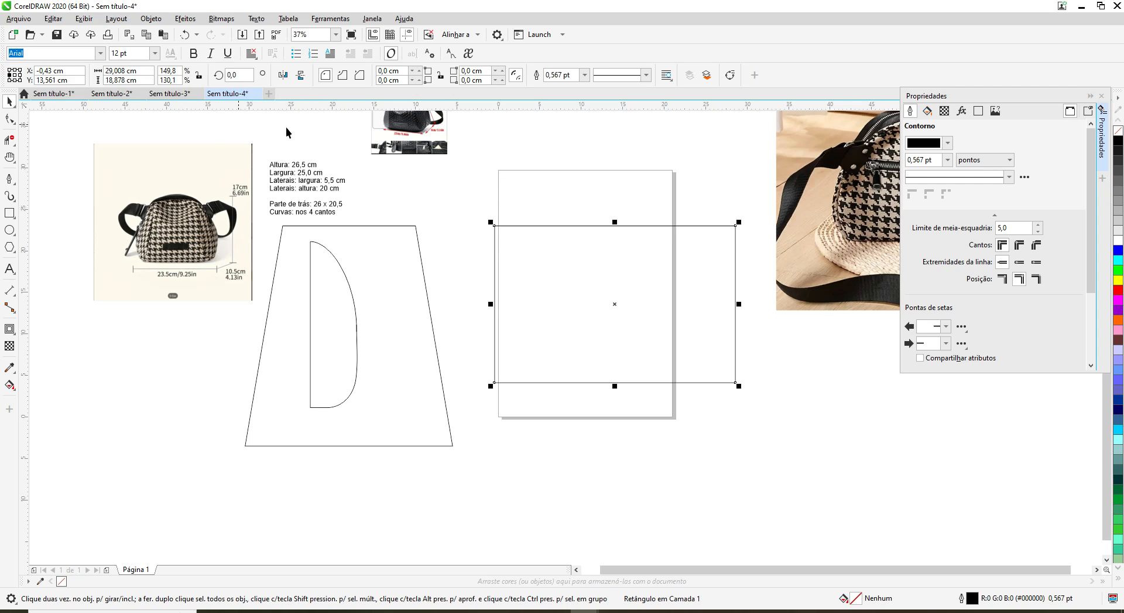
# Step: Set the back-panel rectangle's size to 26,0 cm wide by 20,5 cm high
pyautogui.click(542, 146)
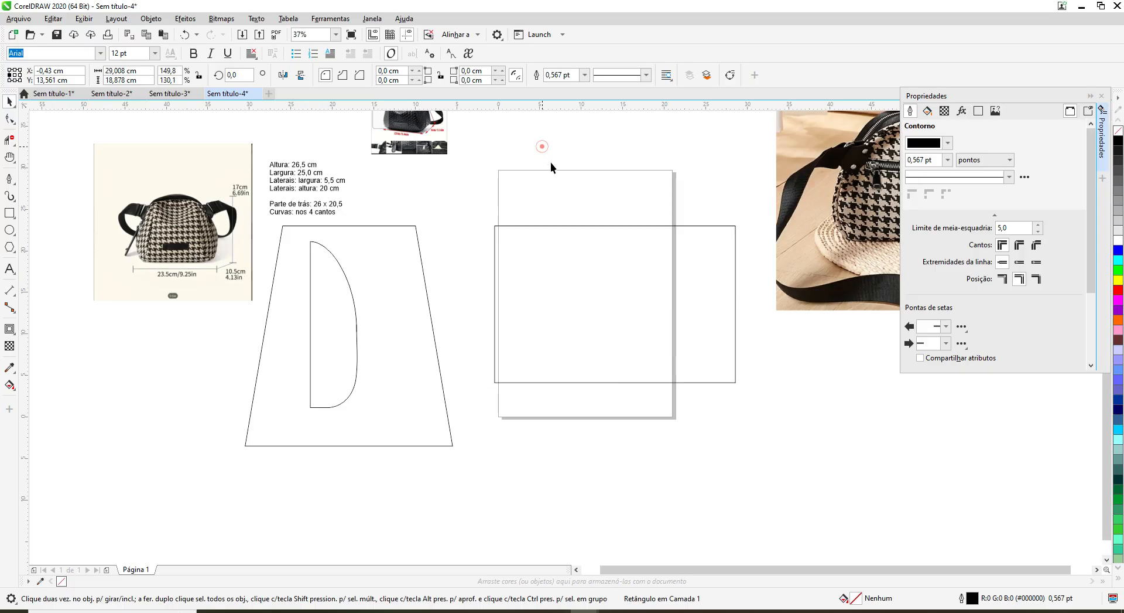
pyautogui.click(569, 225)
pyautogui.click(605, 139)
pyautogui.click(609, 226)
pyautogui.click(145, 70)
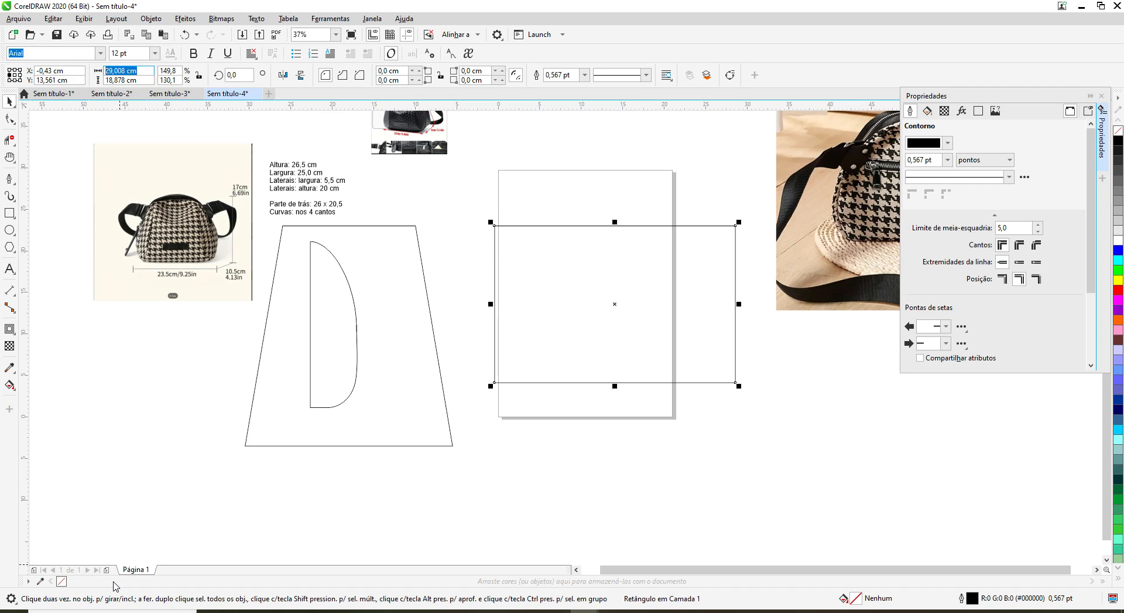
pyautogui.write('26,0')
pyautogui.click(144, 81)
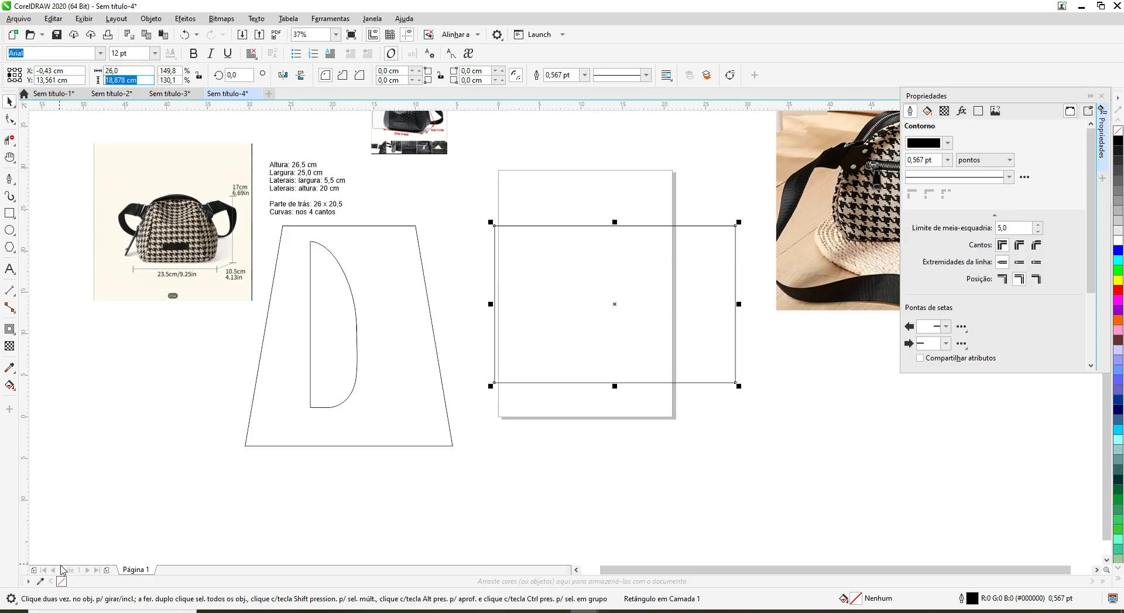
pyautogui.write('20,5')
pyautogui.click(562, 189)
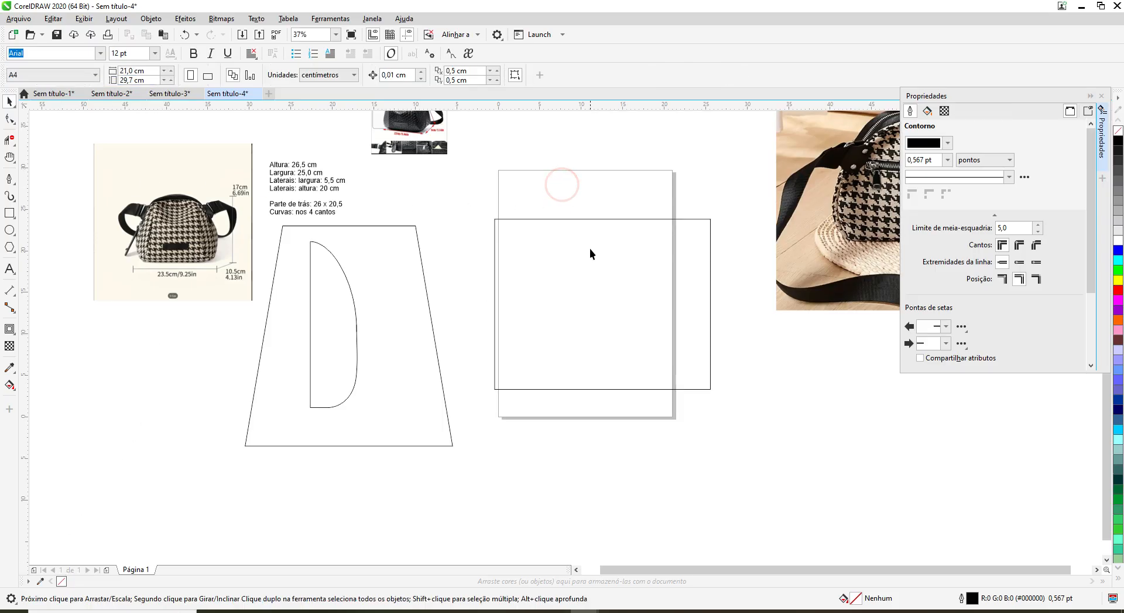
# Step: Move the back-panel rectangle slightly up so that it sits roughly centred across the page
pyautogui.click(592, 219)
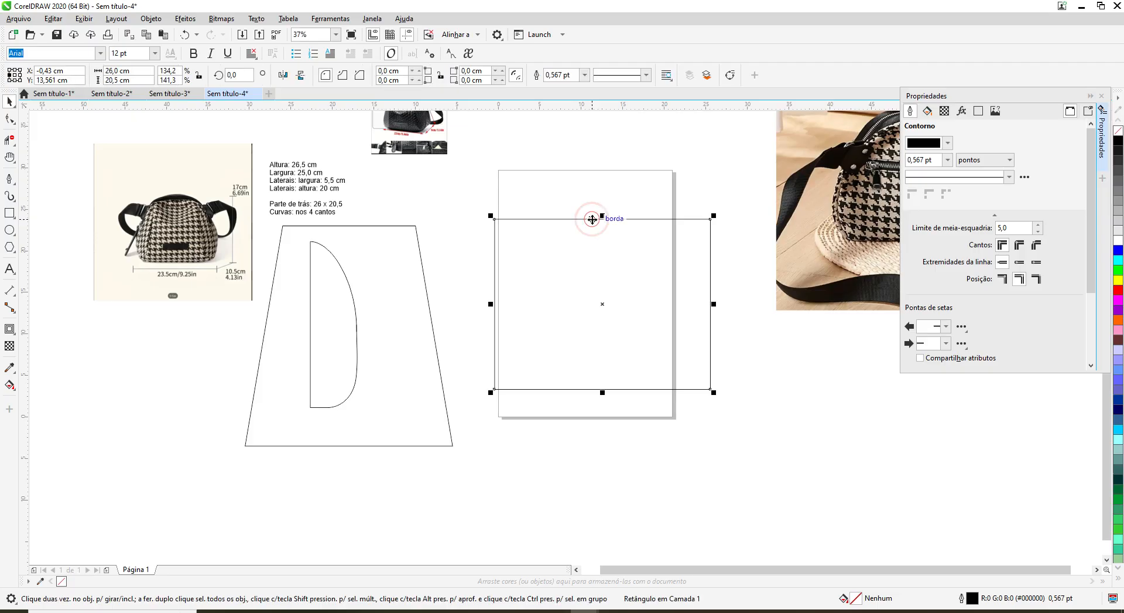
pyautogui.scroll(2, 592, 219)
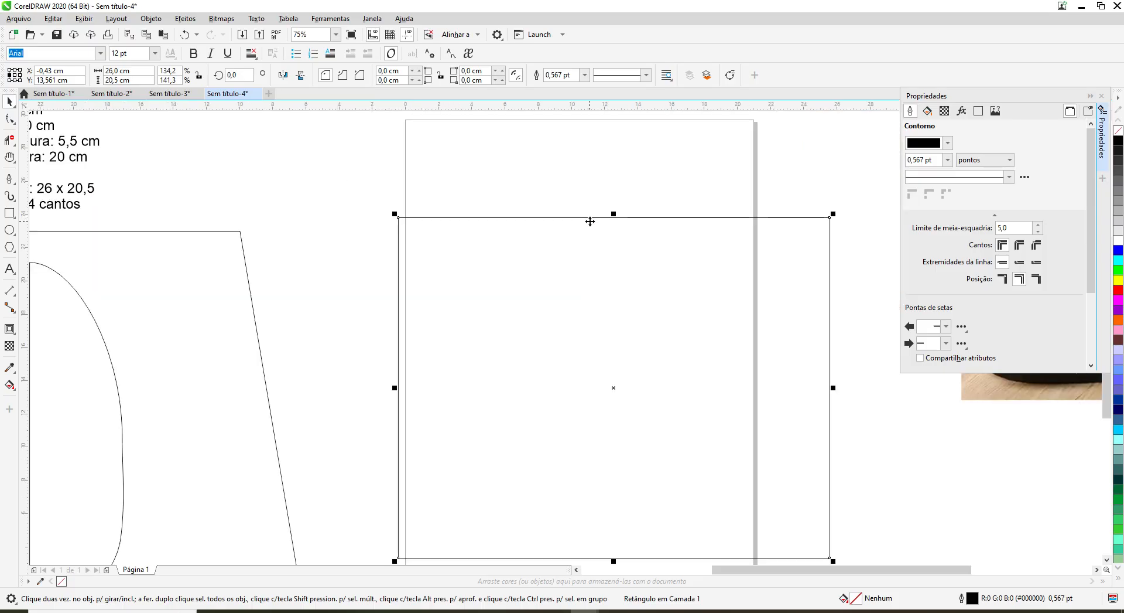
pyautogui.moveTo(612, 388); pyautogui.dragTo(570, 351)
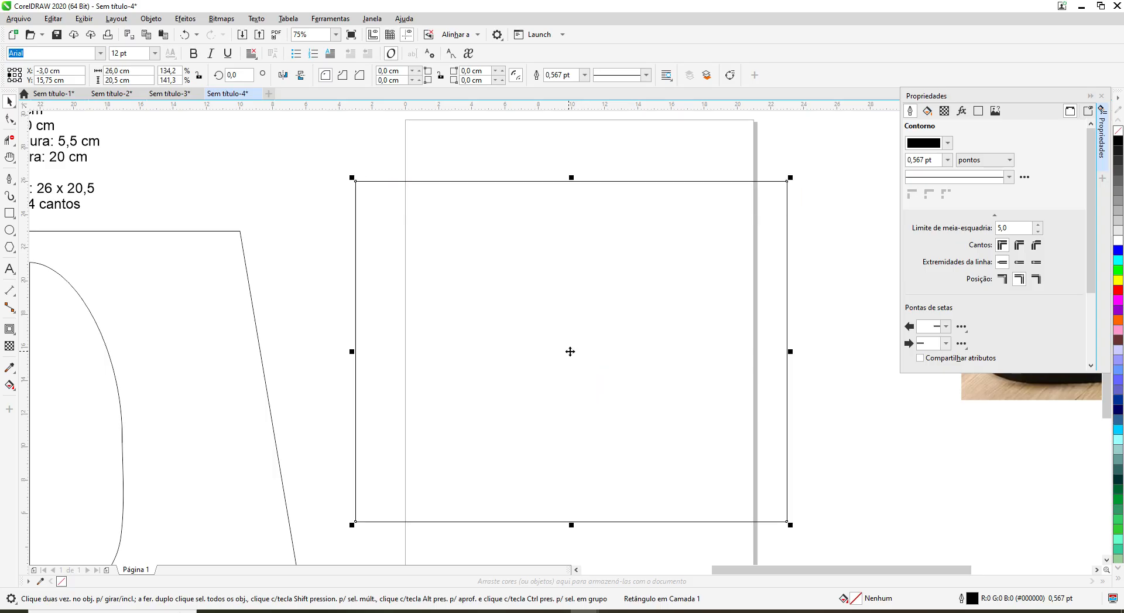
pyautogui.scroll(-2, 572, 352)
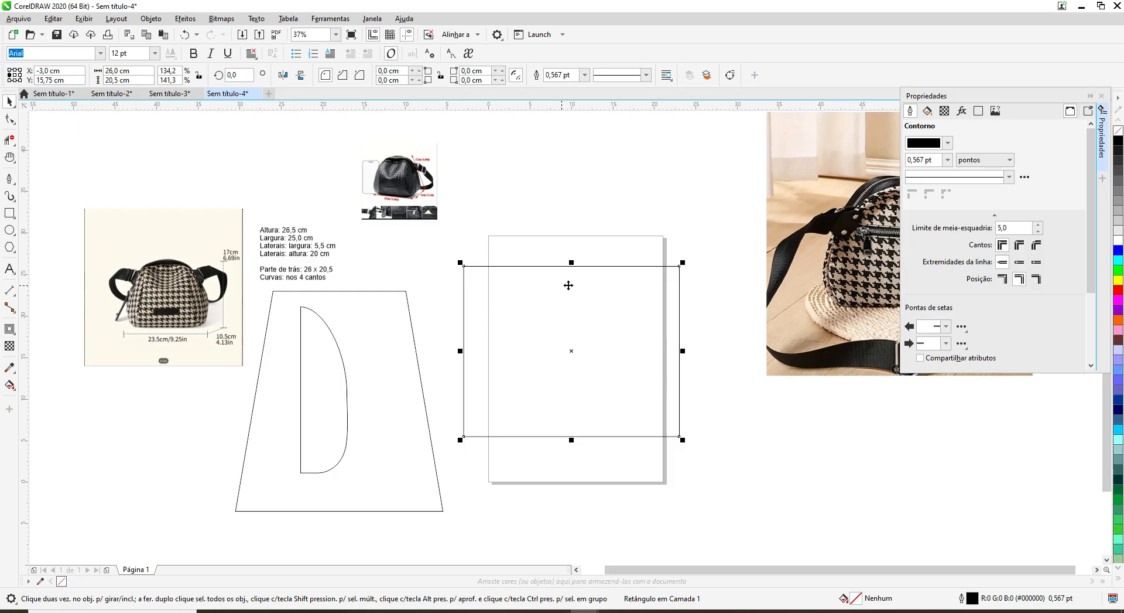
# Step: Bring the rear-view photo closer and place it beside the back-panel rectangle without overlapping it
pyautogui.click(851, 278)
pyautogui.moveTo(851, 275); pyautogui.dragTo(684, 266)
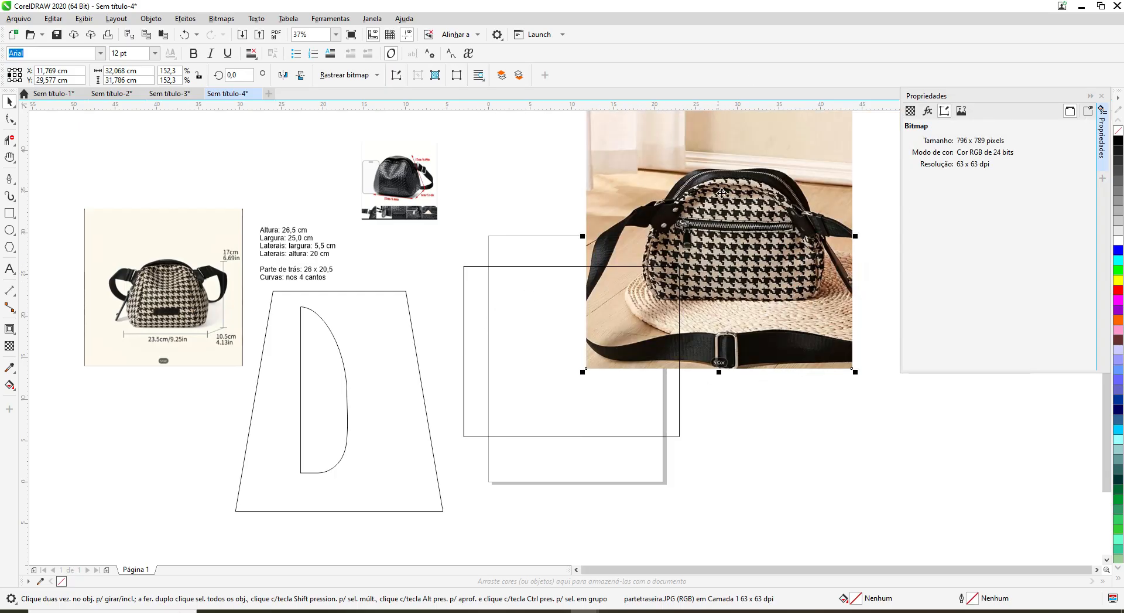
pyautogui.moveTo(771, 269); pyautogui.dragTo(989, 223)
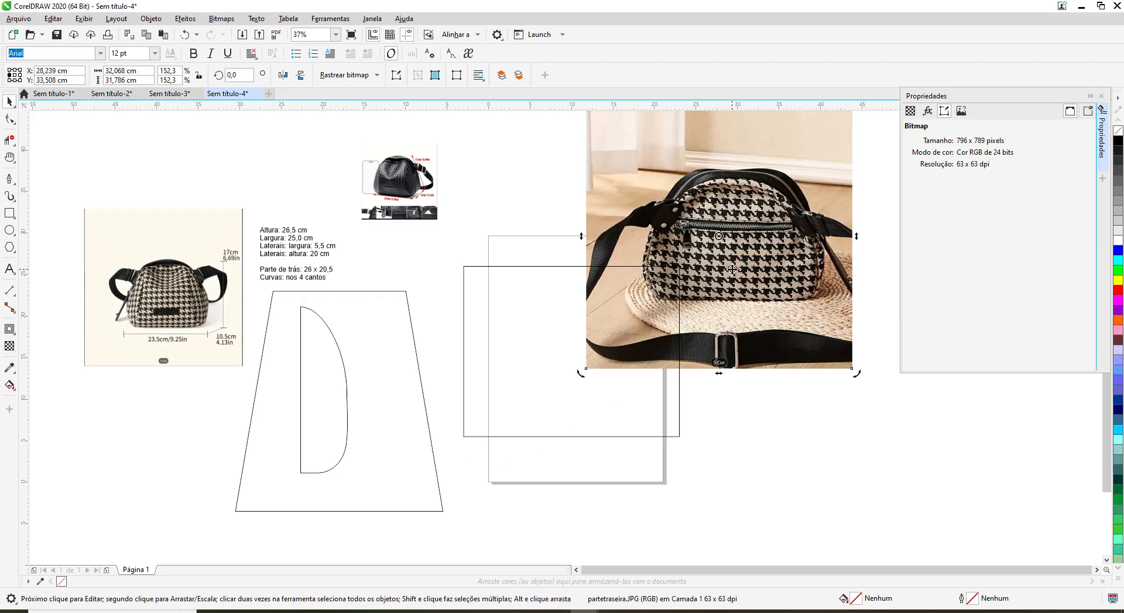
pyautogui.moveTo(740, 270); pyautogui.dragTo(864, 255)
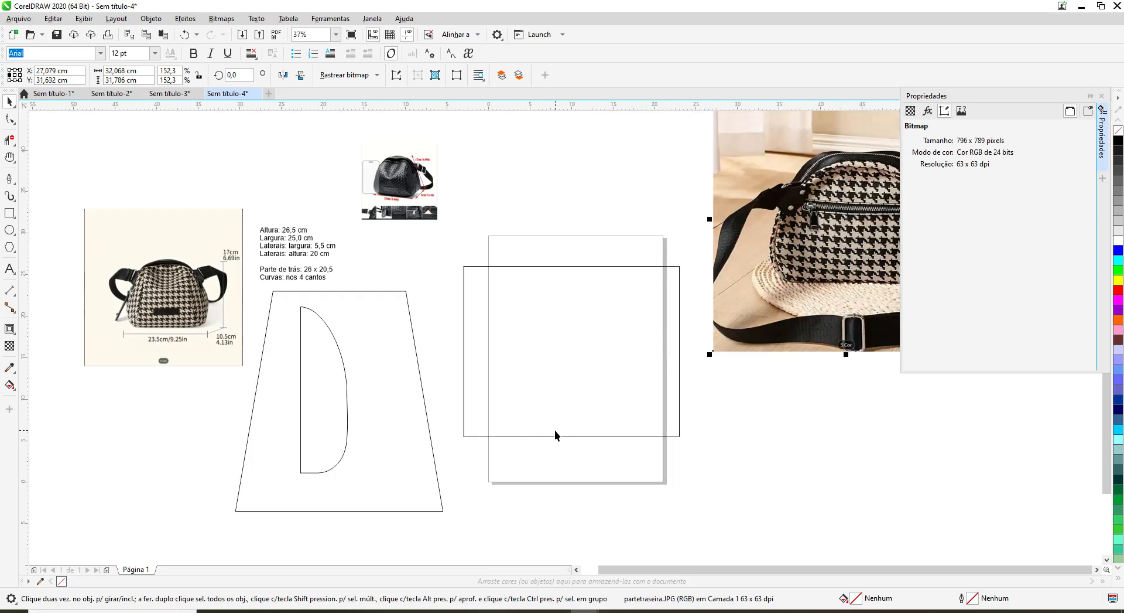
# Step: Round both lower corners of the back-panel rectangle with a 6 cm radius
pyautogui.click(554, 266)
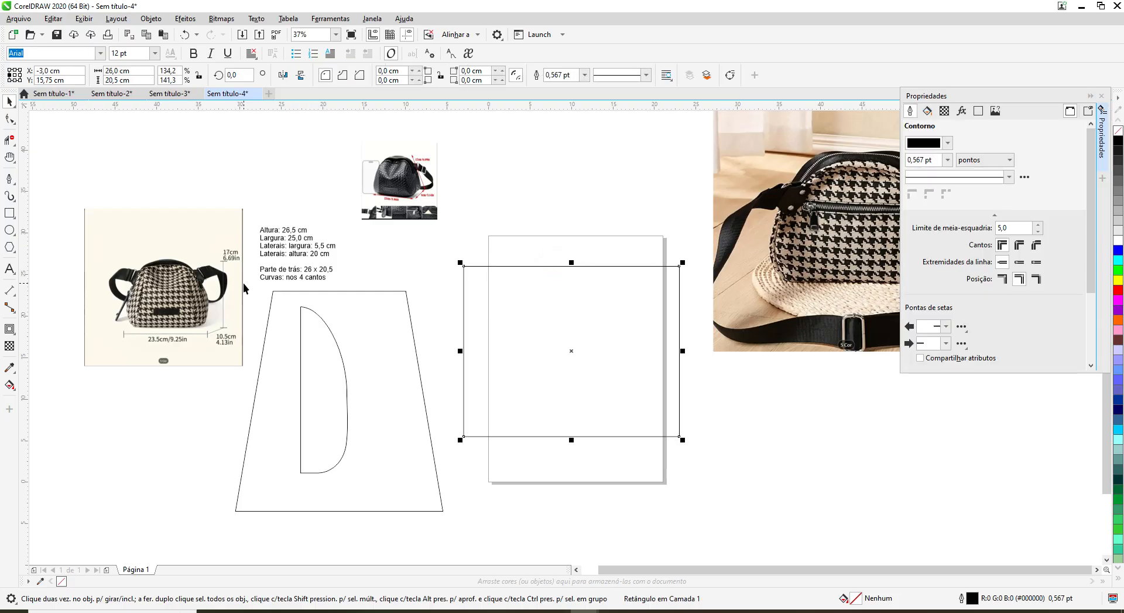
pyautogui.click(382, 80)
pyautogui.write('6')
pyautogui.click(464, 80)
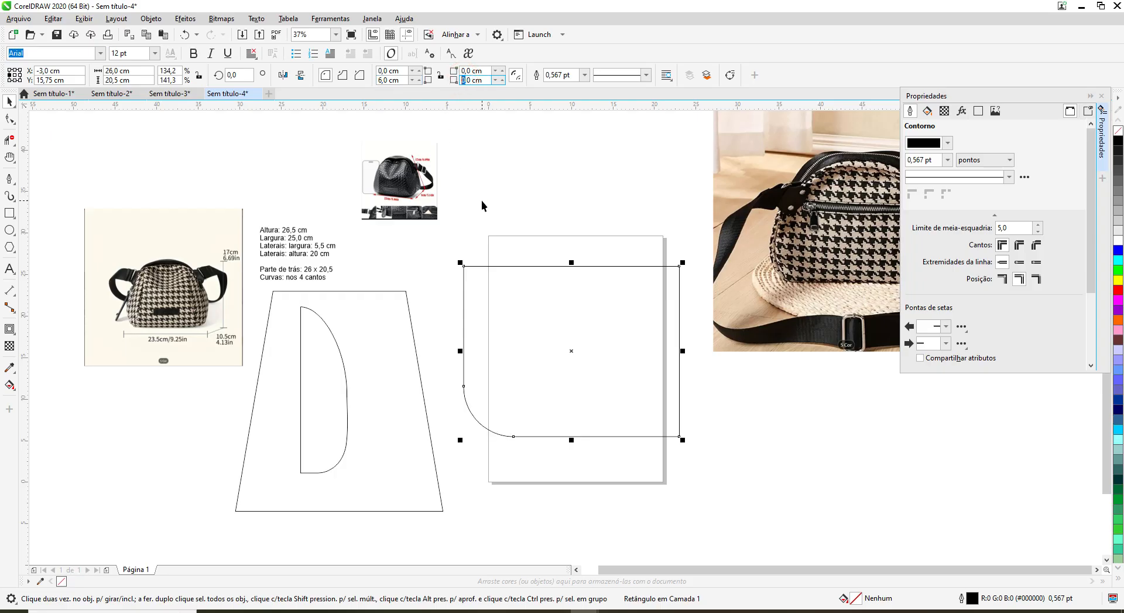
pyautogui.write('6')
pyautogui.click(722, 420)
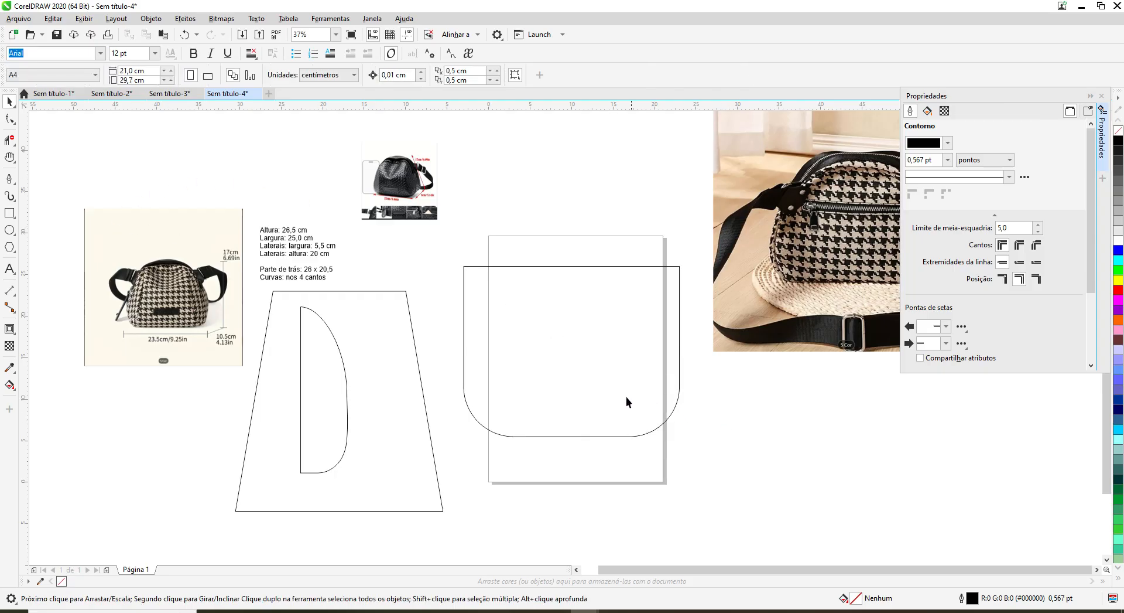
# Step: Round both upper corners of the back-panel rectangle with an 11 cm radius
pyautogui.click(464, 267)
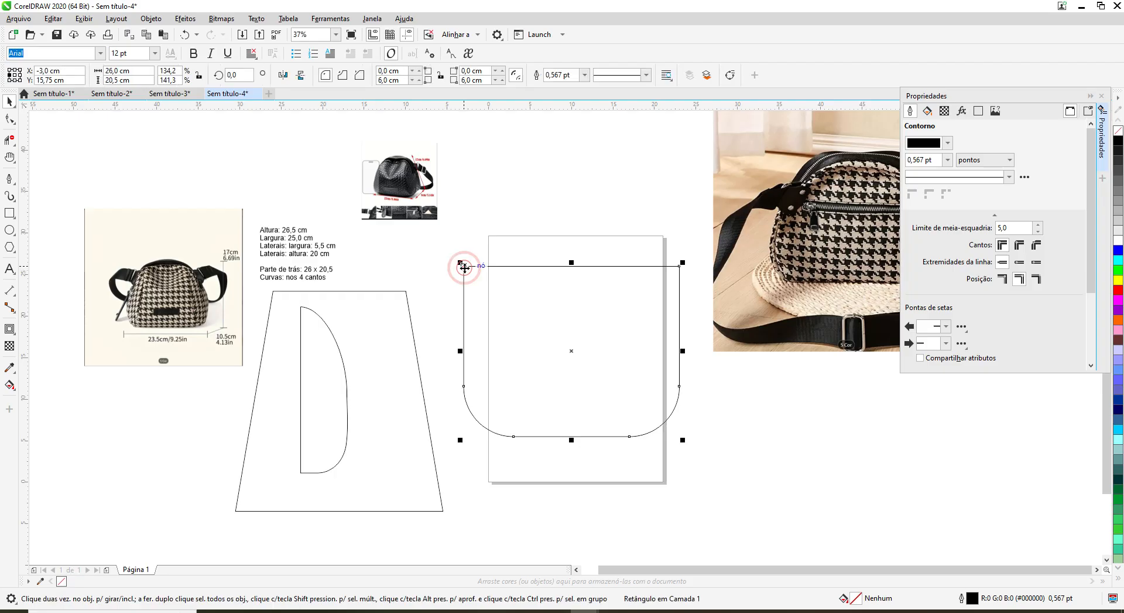
pyautogui.doubleClick(381, 70)
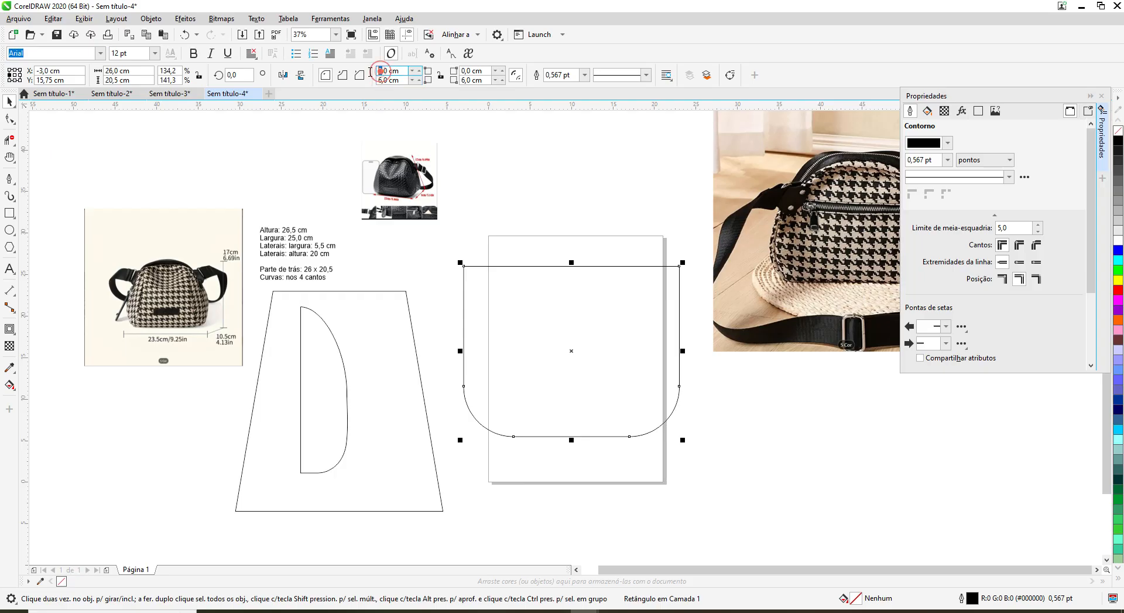
pyautogui.write('11')
pyautogui.click(468, 71)
pyautogui.doubleClick(466, 71)
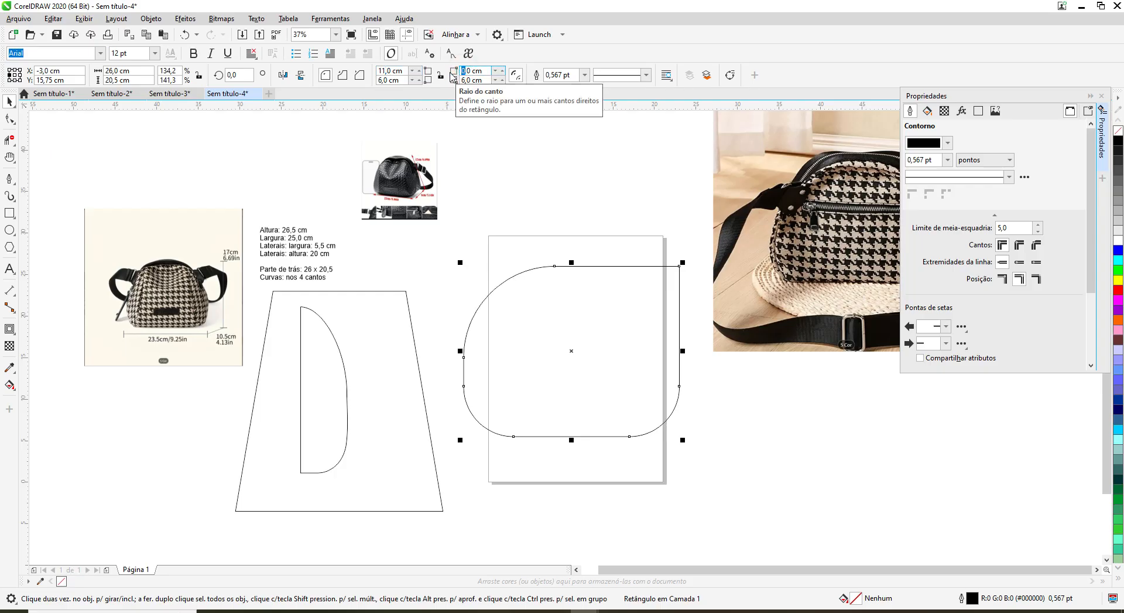
pyautogui.write('11')
pyautogui.click(632, 182)
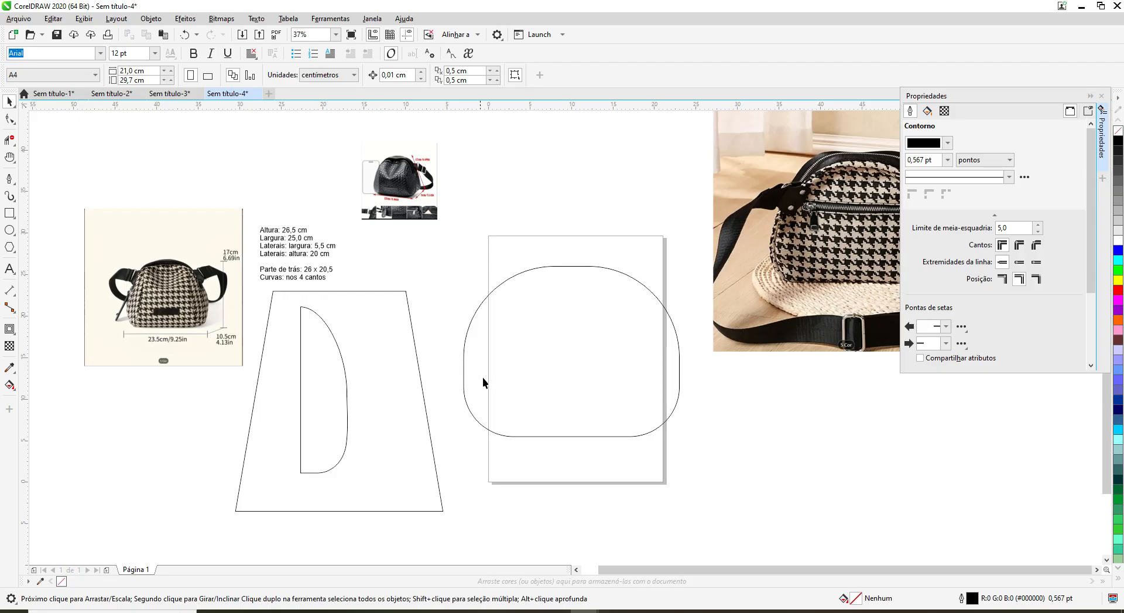
# Step: Shift the rounded back panel toward the trapezoid and bring the rear-view photo closer beside it for comparison
pyautogui.click(559, 318)
pyautogui.moveTo(574, 351); pyautogui.dragTo(550, 351)
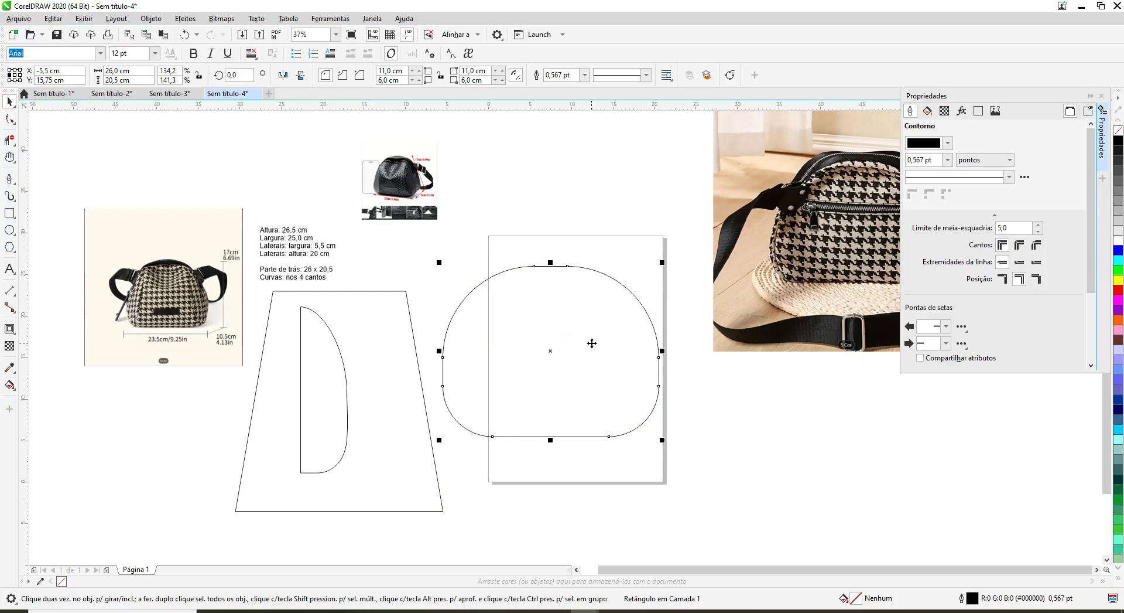
pyautogui.click(860, 249)
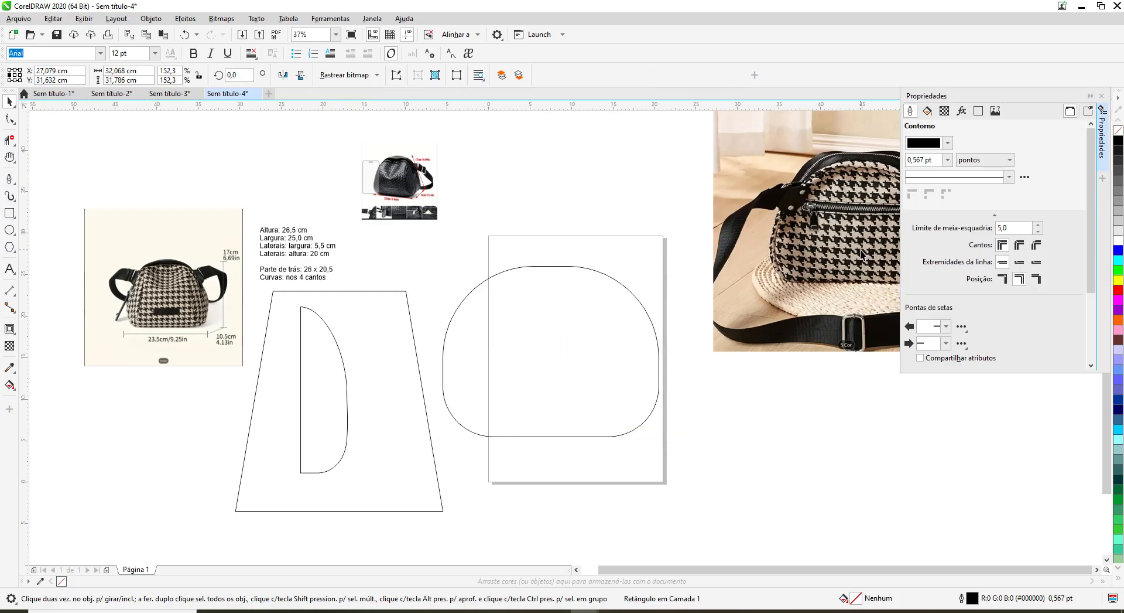
pyautogui.moveTo(860, 249); pyautogui.dragTo(830, 249)
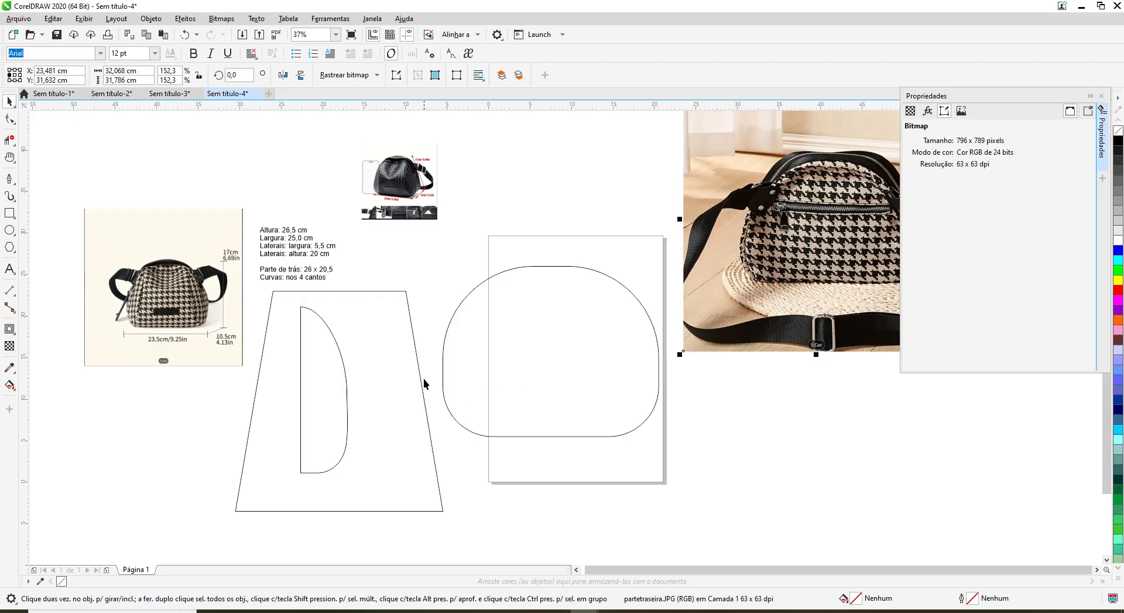
pyautogui.moveTo(804, 236); pyautogui.dragTo(874, 230)
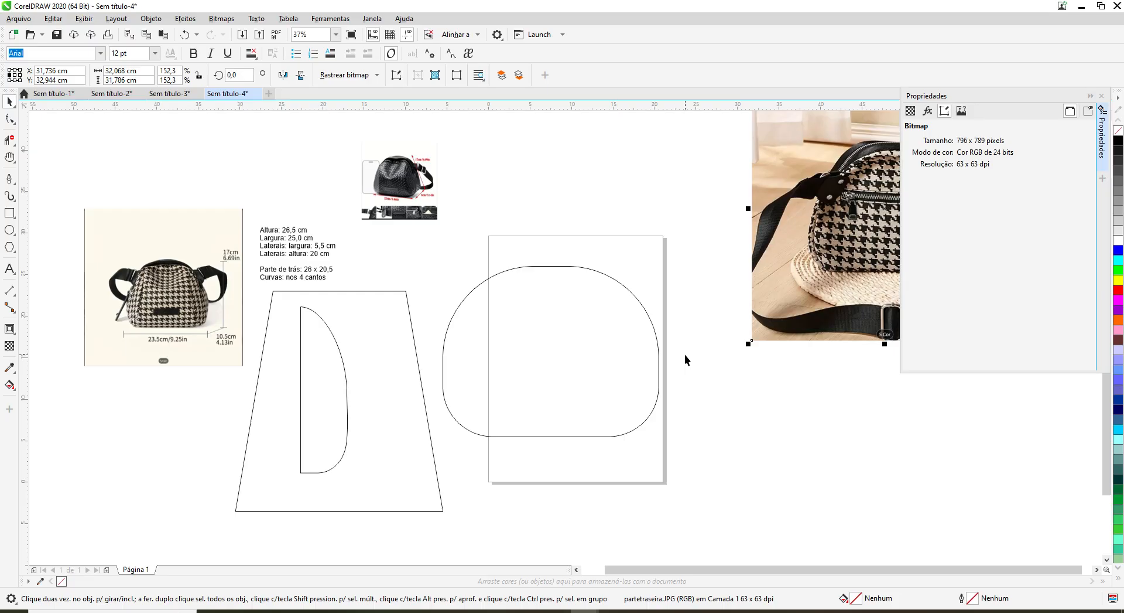
pyautogui.click(517, 296)
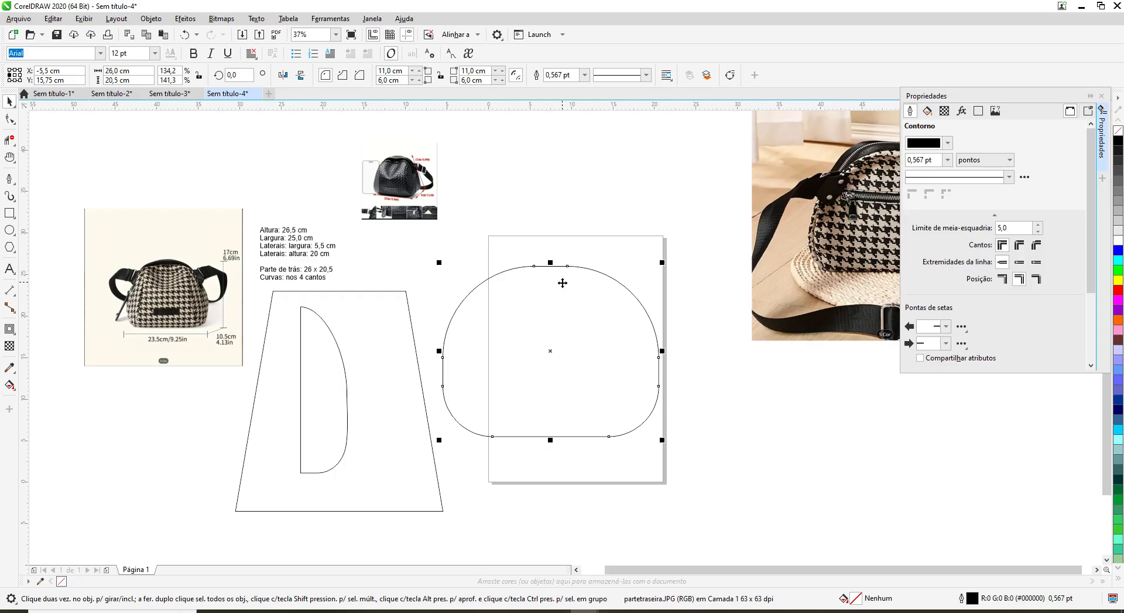
pyautogui.click(186, 36)
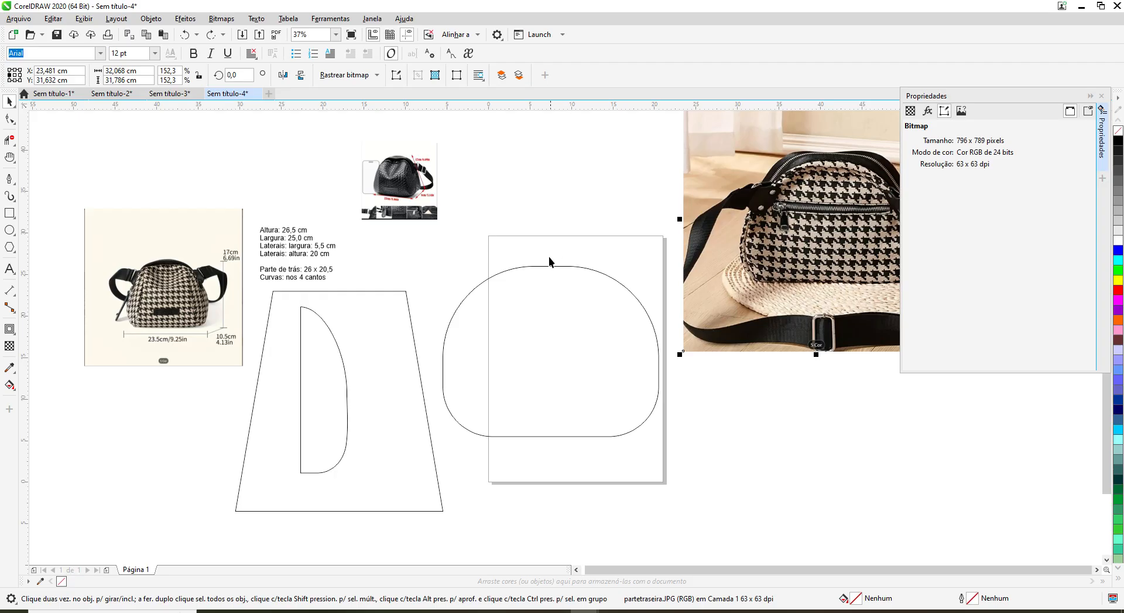
# Step: Undo the back panel's last move and the 11 cm rounding of its upper corners
pyautogui.click(542, 266)
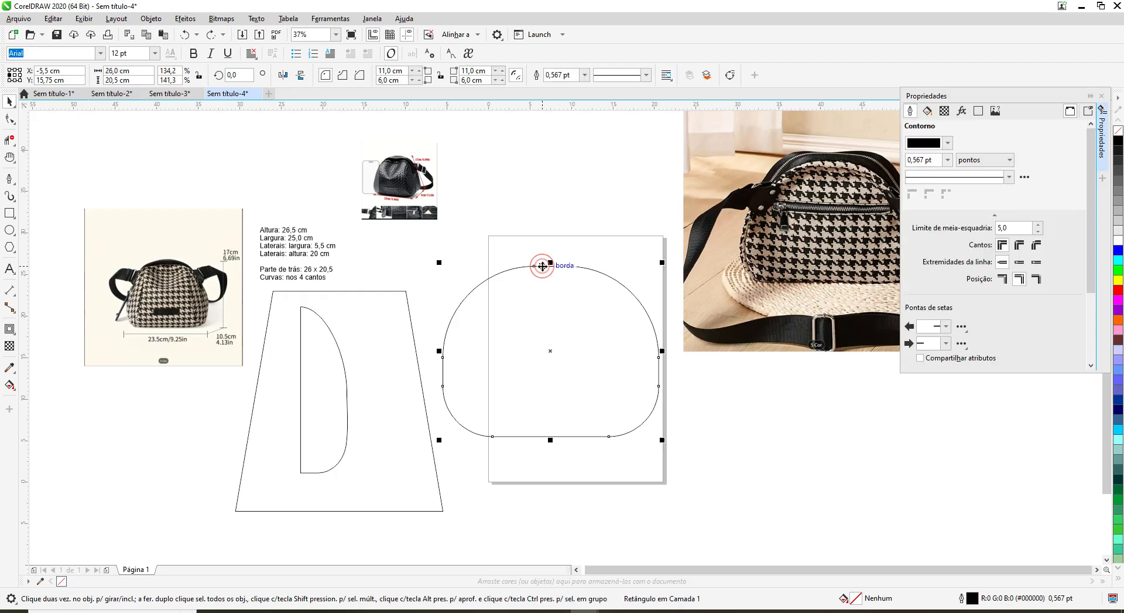
pyautogui.click(186, 35)
pyautogui.click(187, 35)
pyautogui.click(186, 35)
pyautogui.click(191, 35)
pyautogui.click(191, 34)
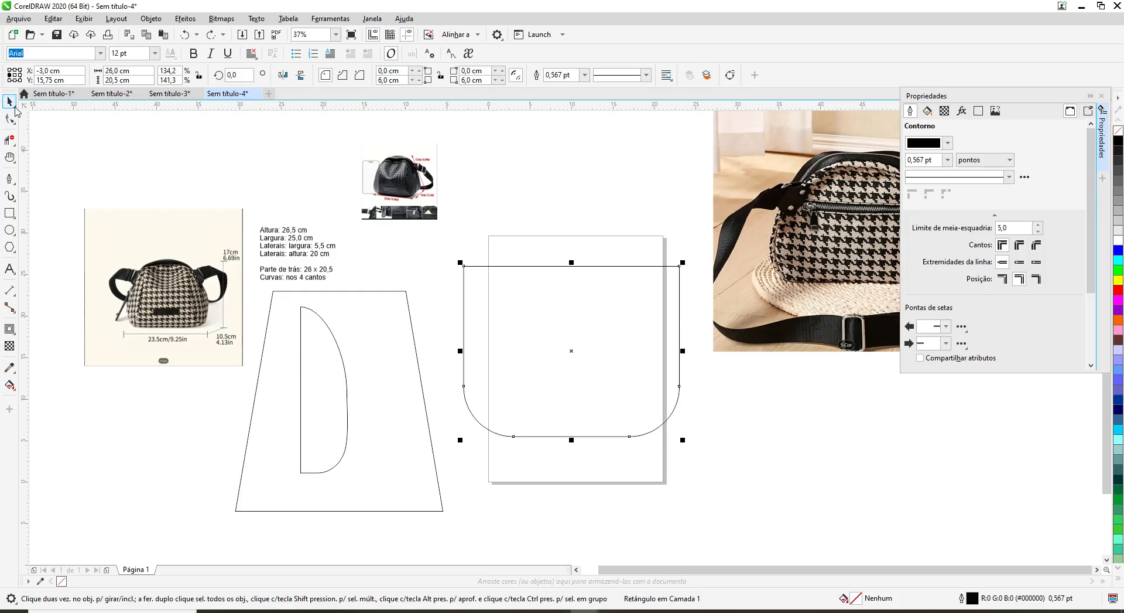
# Step: Convert the back-panel rectangle to curves so its nodes can be edited individually
pyautogui.click(14, 121)
pyautogui.click(51, 124)
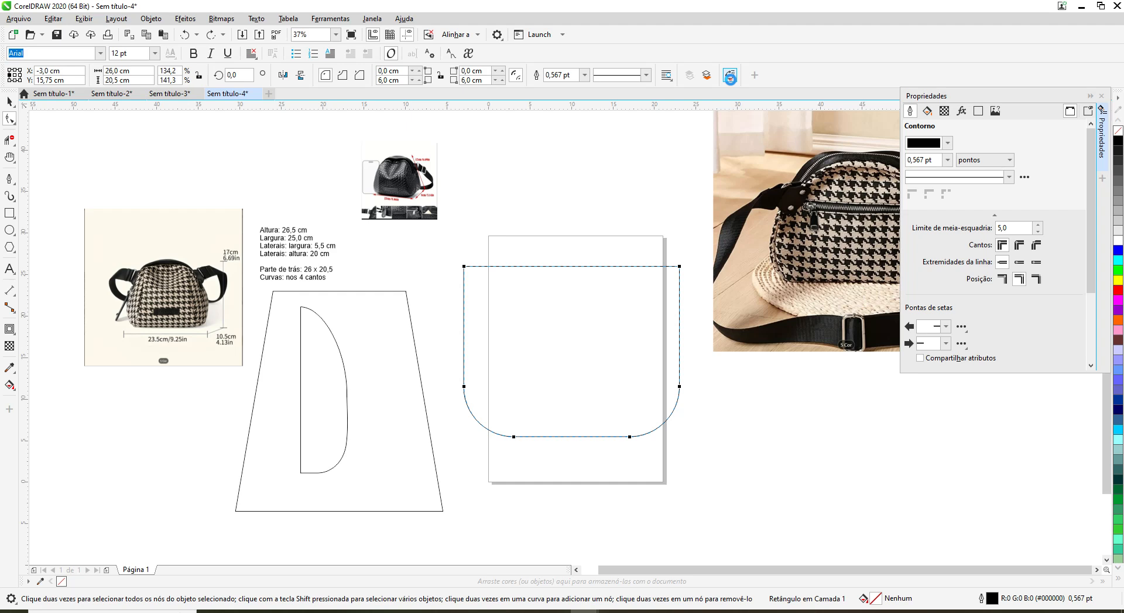
pyautogui.click(730, 77)
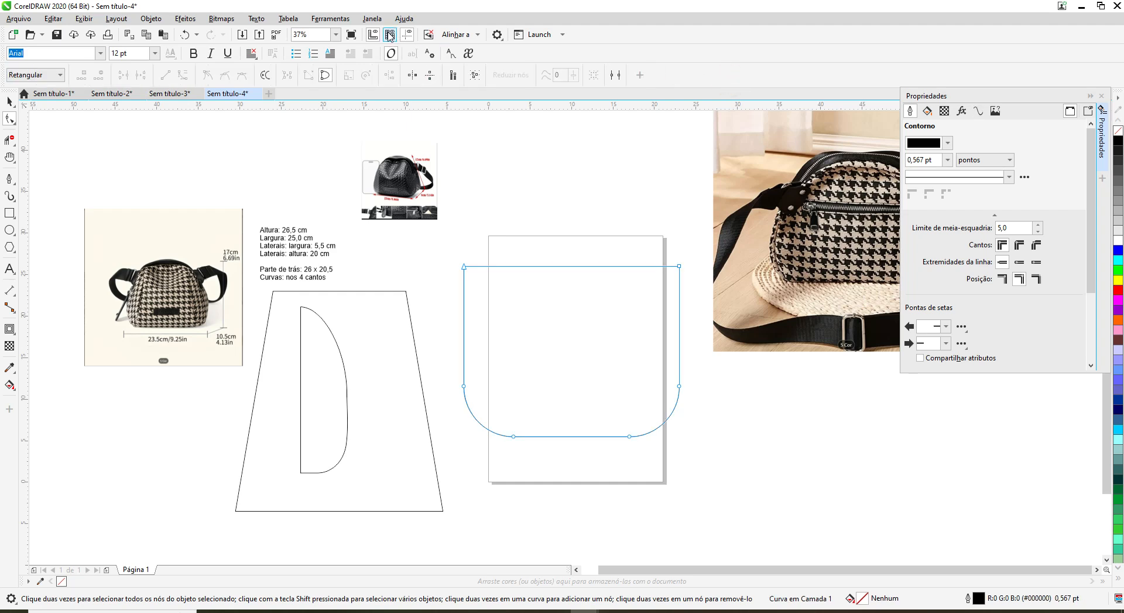
# Step: Taper the back panel by moving each upper corner node about 1 cm inward, using the document grid only as a temporary guide
pyautogui.click(390, 36)
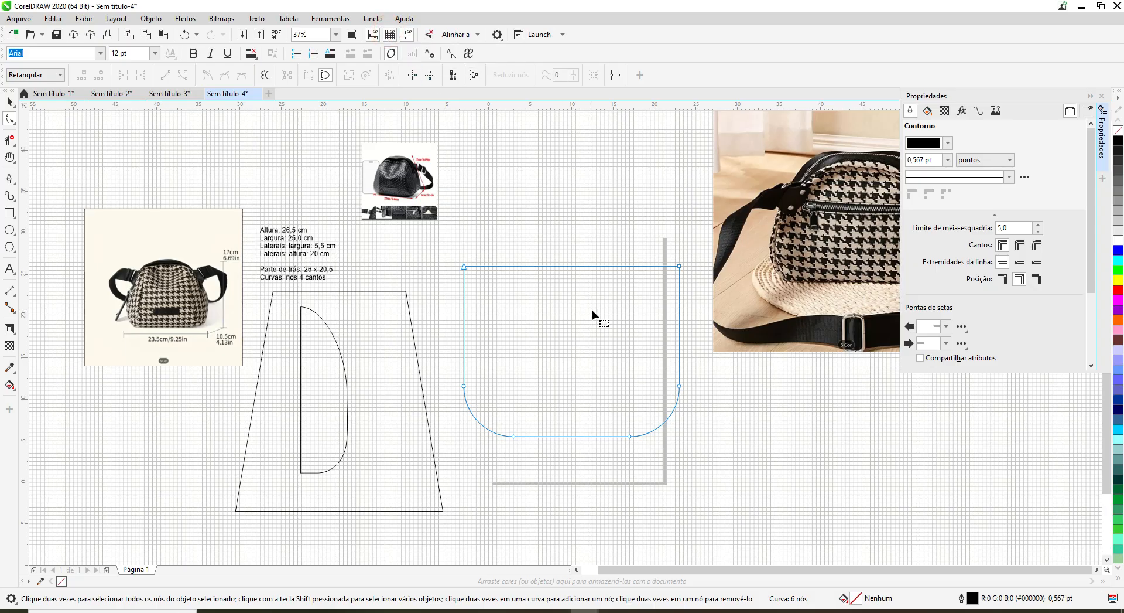
pyautogui.scroll(2, 592, 311)
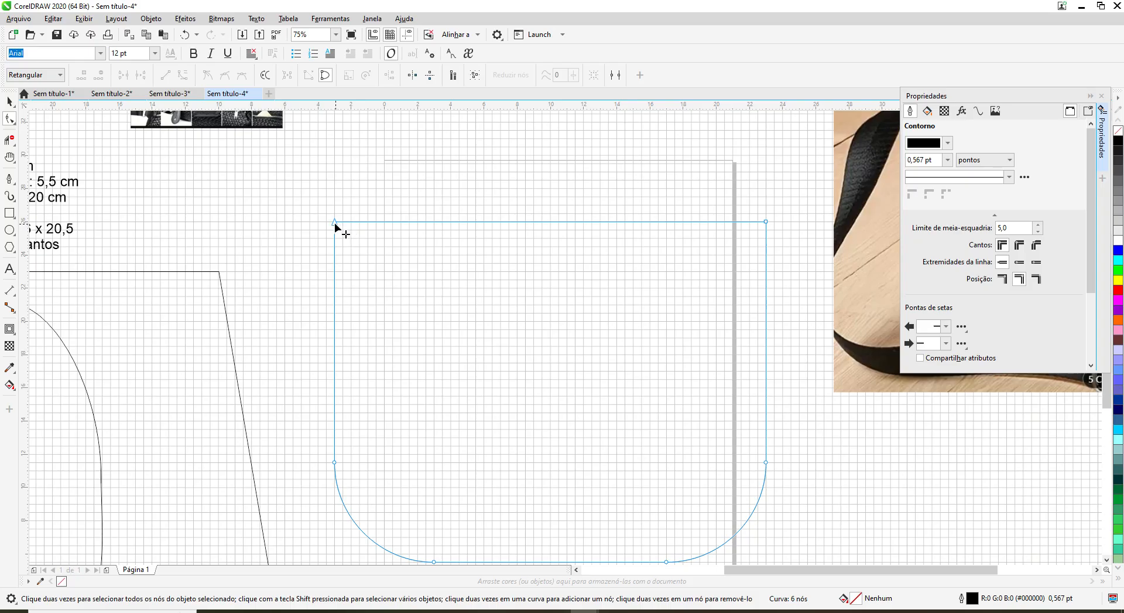
pyautogui.moveTo(335, 223); pyautogui.dragTo(351, 223)
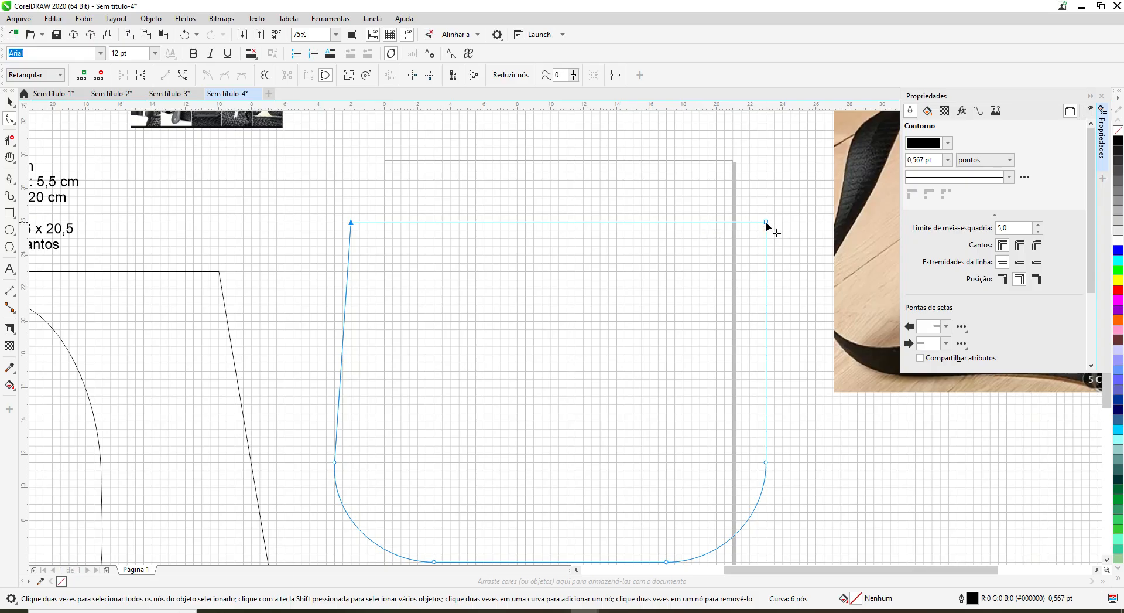
pyautogui.moveTo(768, 225); pyautogui.dragTo(751, 226)
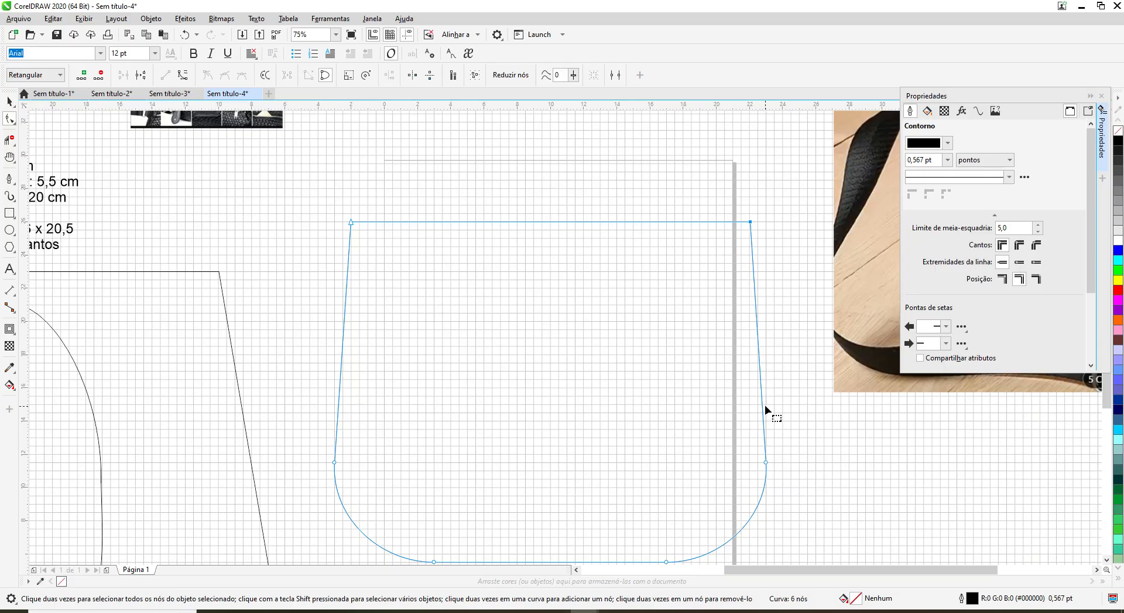
pyautogui.click(392, 35)
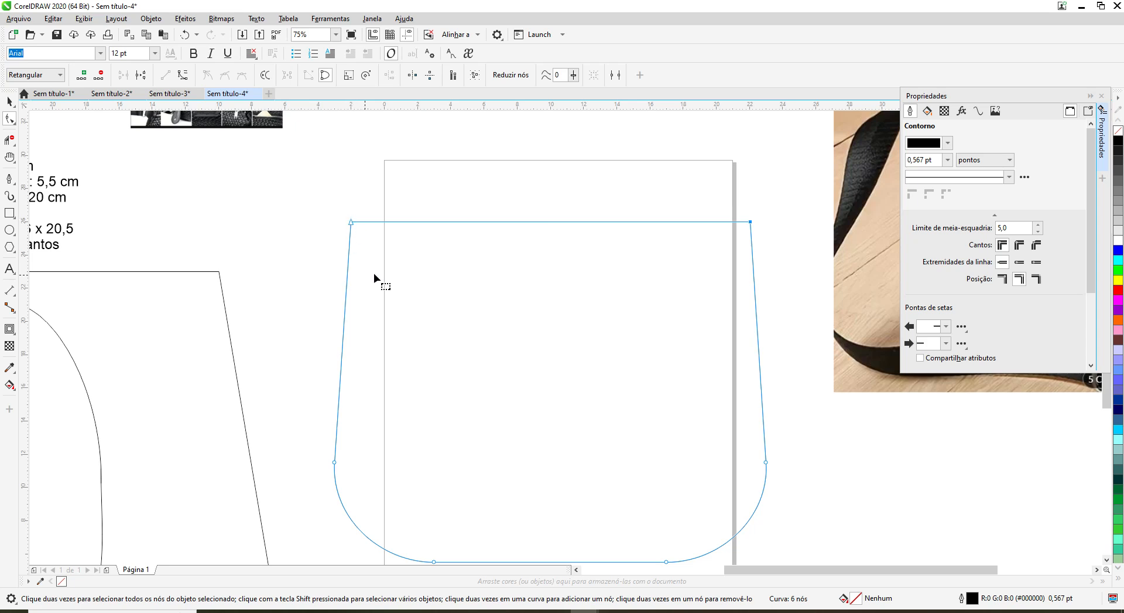
# Step: Fillet both upper corners of the tapered back panel with an 11 cm radius
pyautogui.click(373, 18)
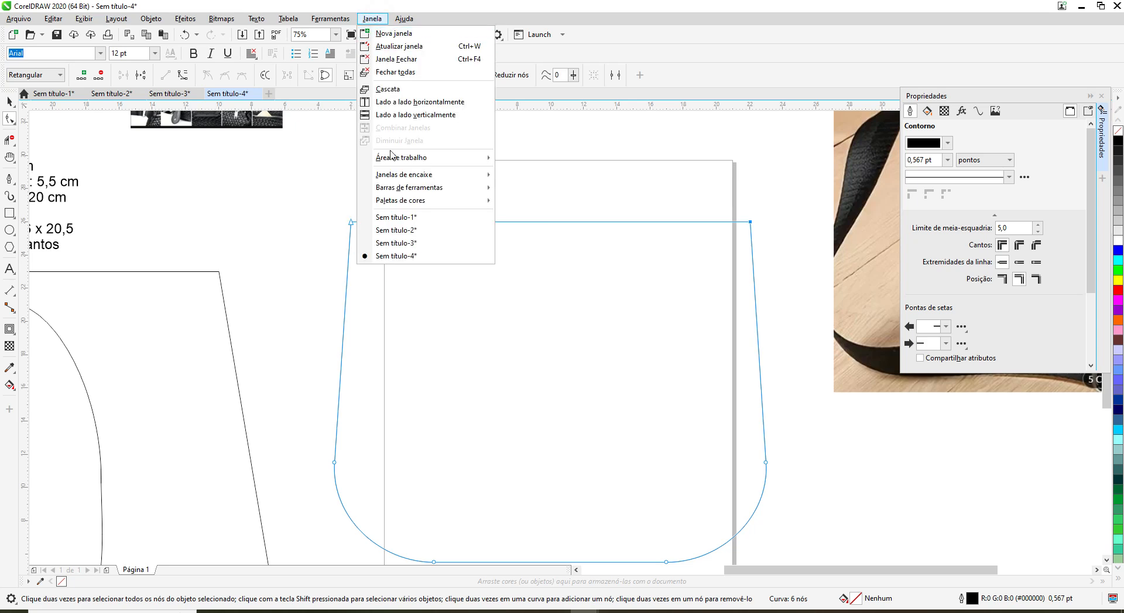
pyautogui.moveTo(396, 170)
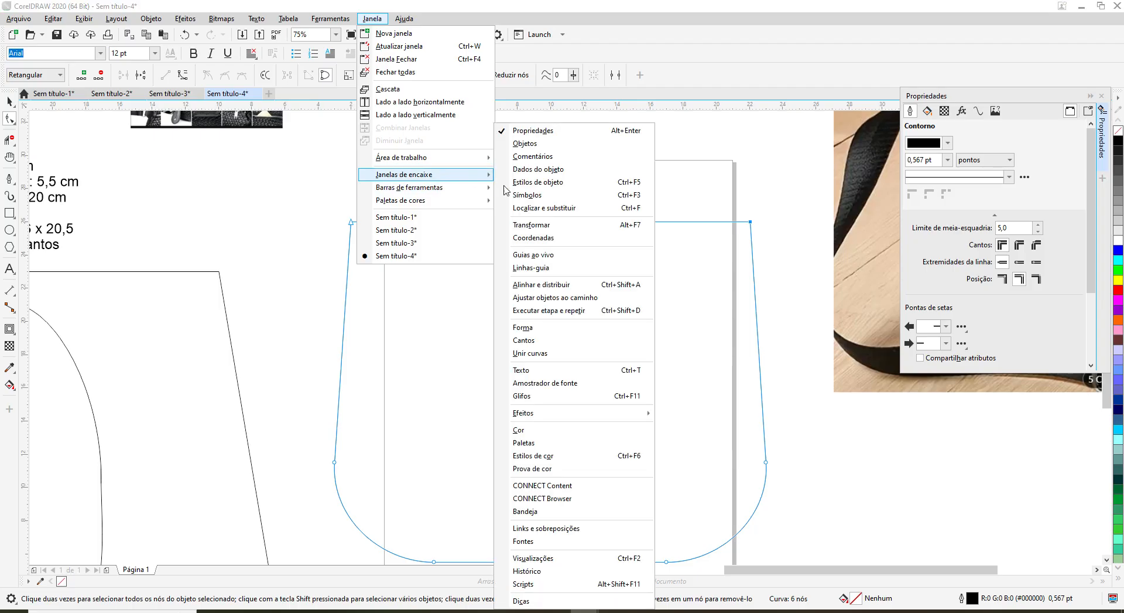
pyautogui.click(568, 341)
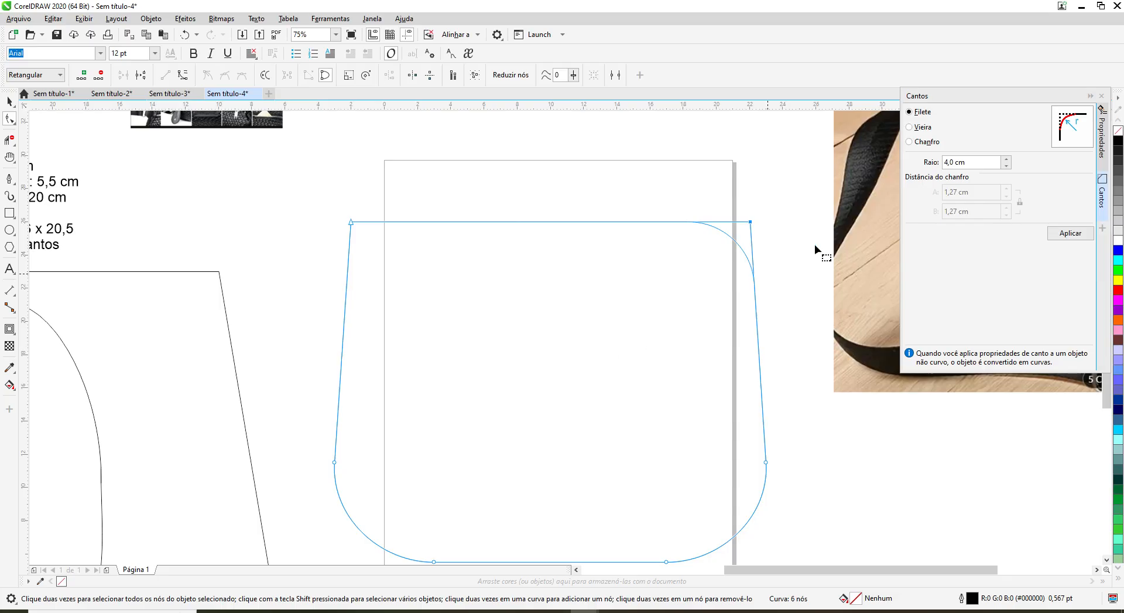
pyautogui.click(970, 162)
pyautogui.doubleClick(970, 162)
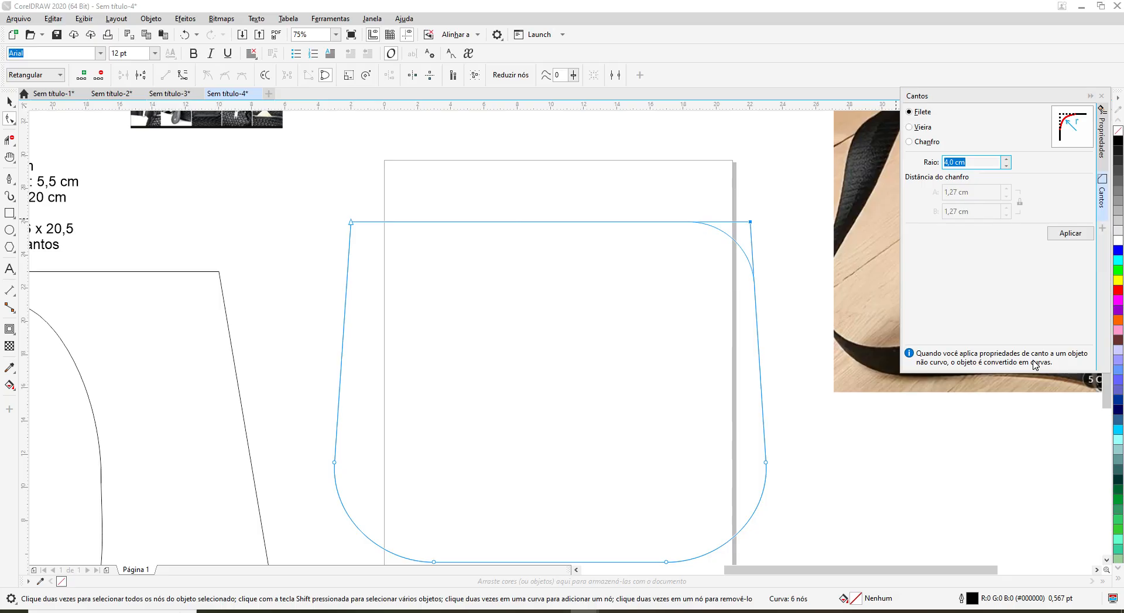
pyautogui.write('11,0')
pyautogui.click(1066, 237)
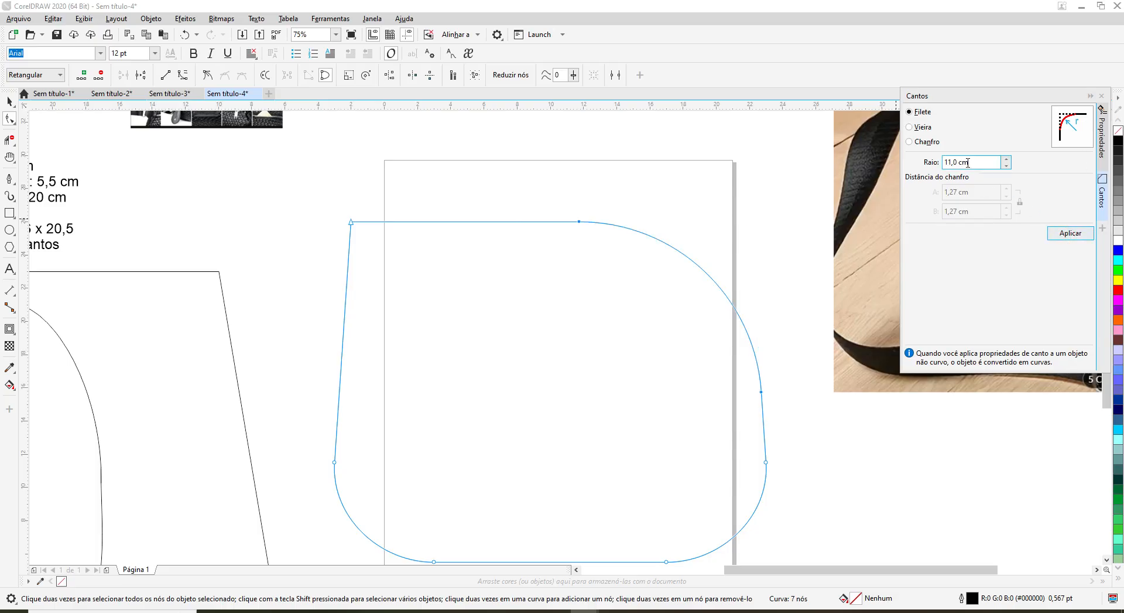
pyautogui.click(351, 222)
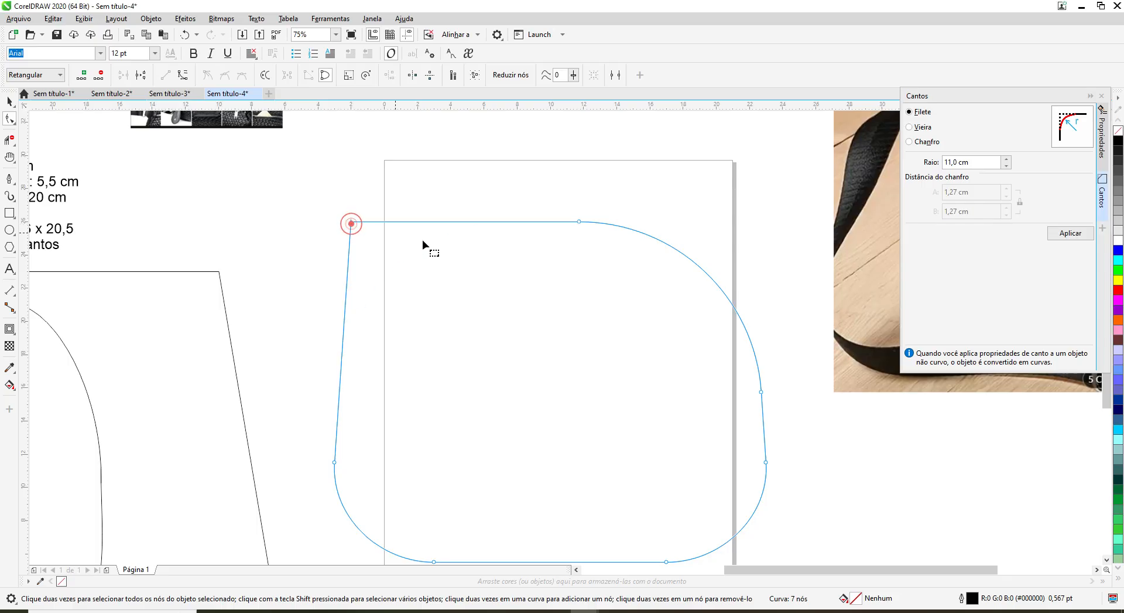
pyautogui.click(1074, 233)
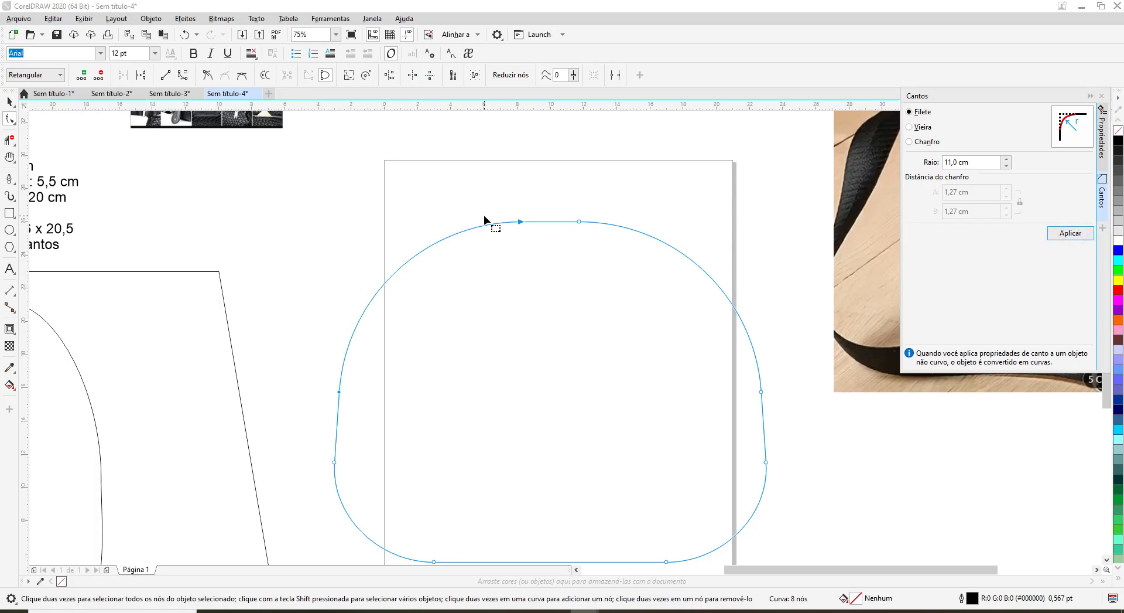
pyautogui.scroll(-2, 483, 216)
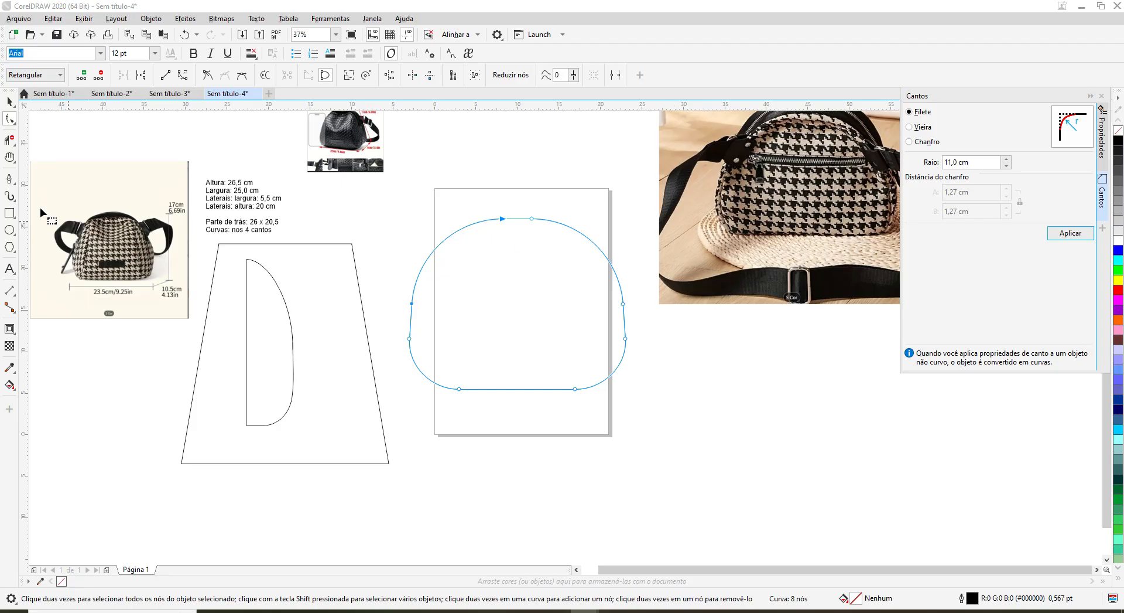
pyautogui.click(9, 102)
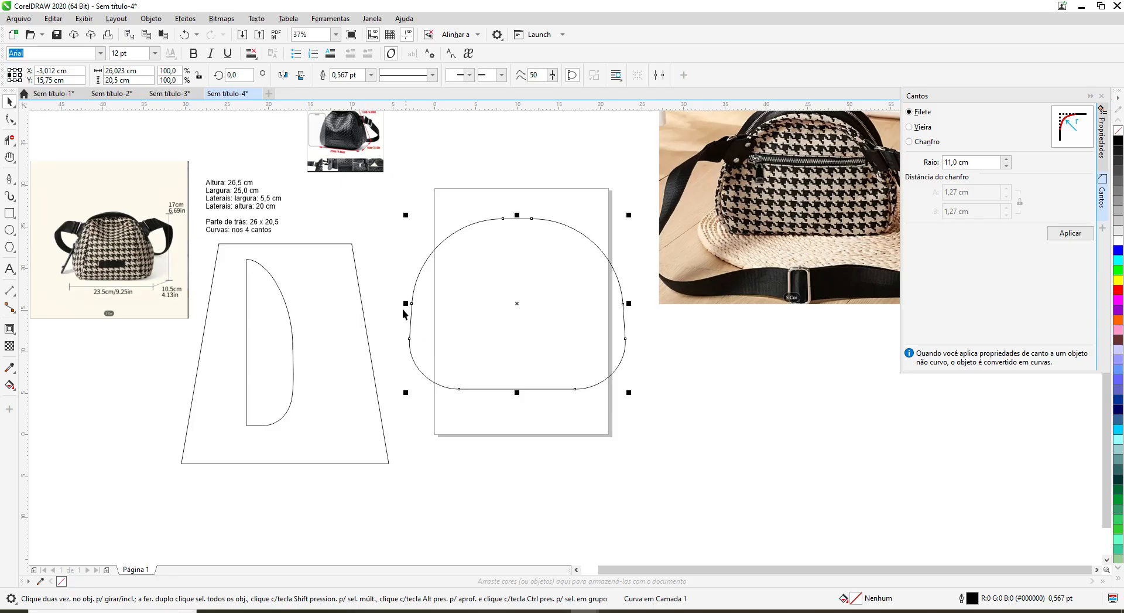
pyautogui.click(701, 396)
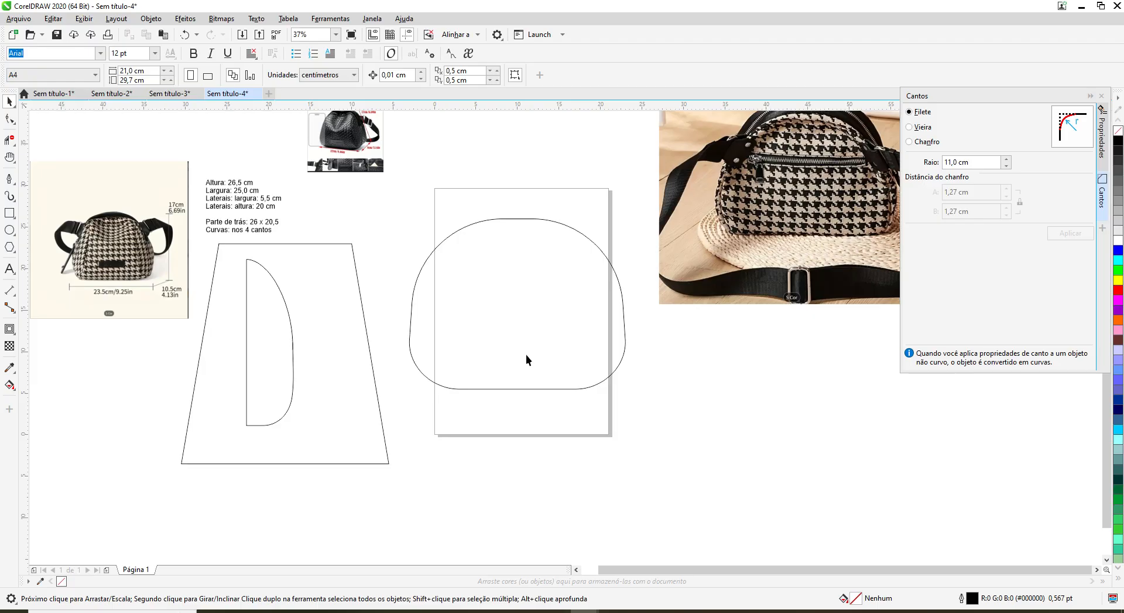
# Step: Check the curve length of the rounded back-panel outline in its curve properties
pyautogui.click(526, 219)
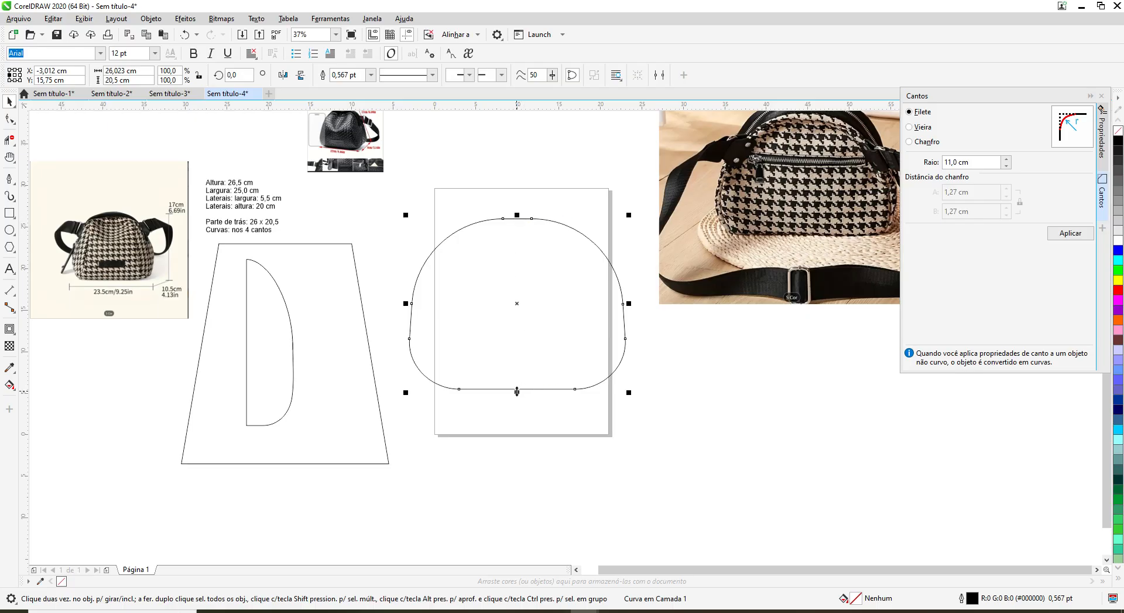
pyautogui.rightClick(517, 392)
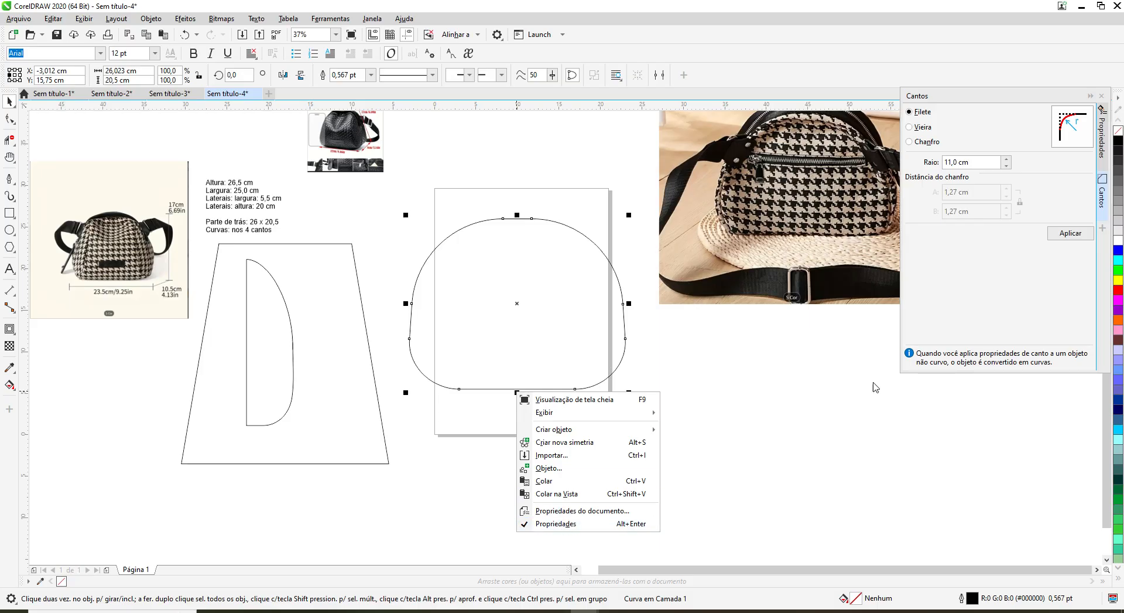
pyautogui.click(1103, 140)
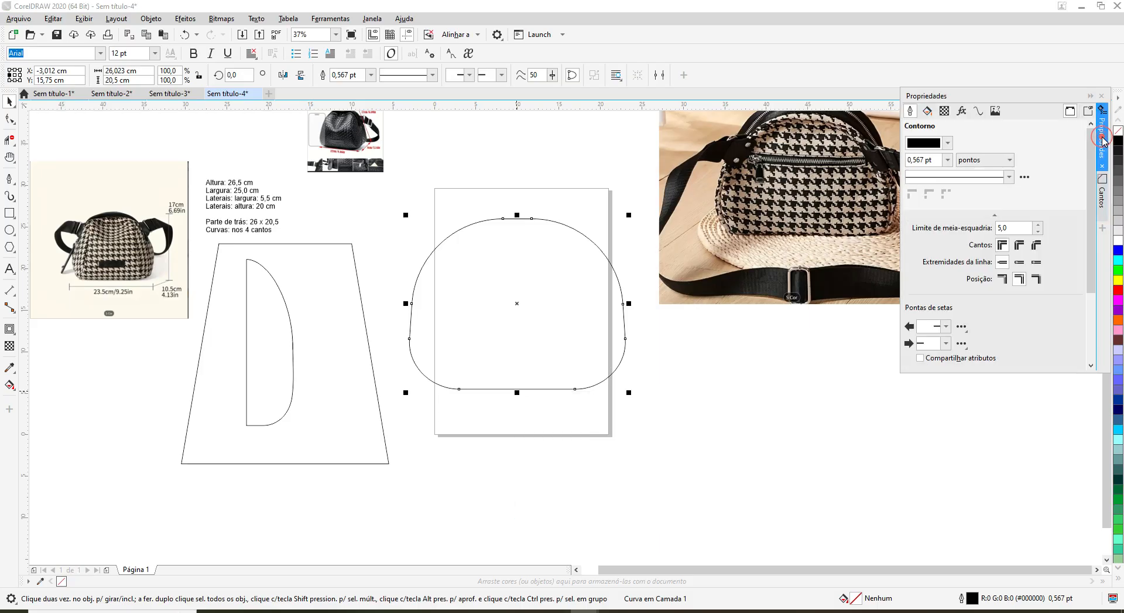
pyautogui.click(978, 113)
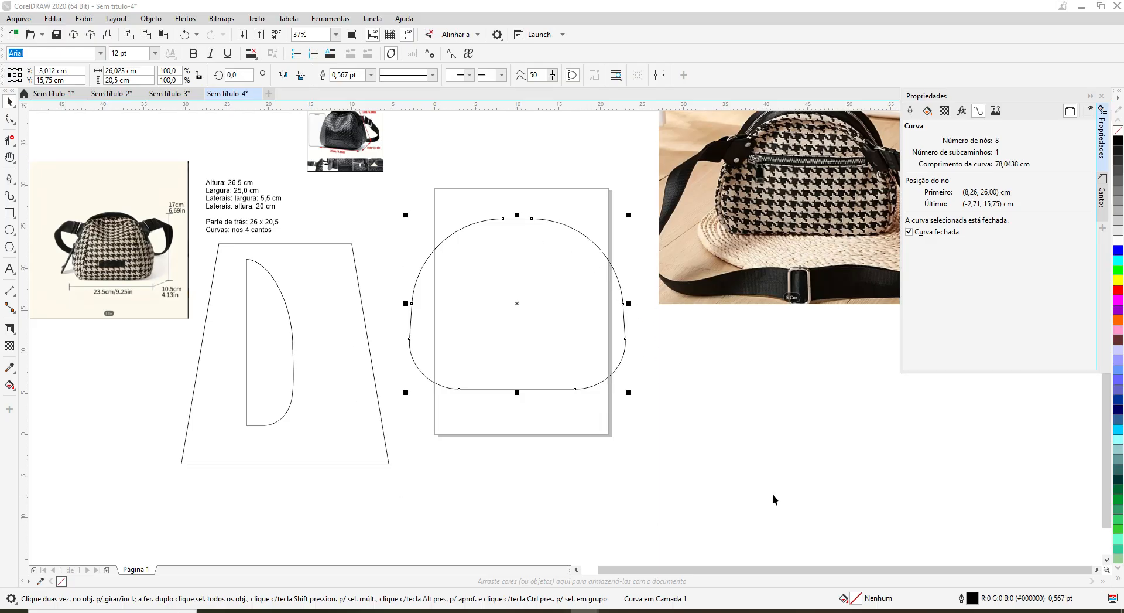
pyautogui.click(367, 219)
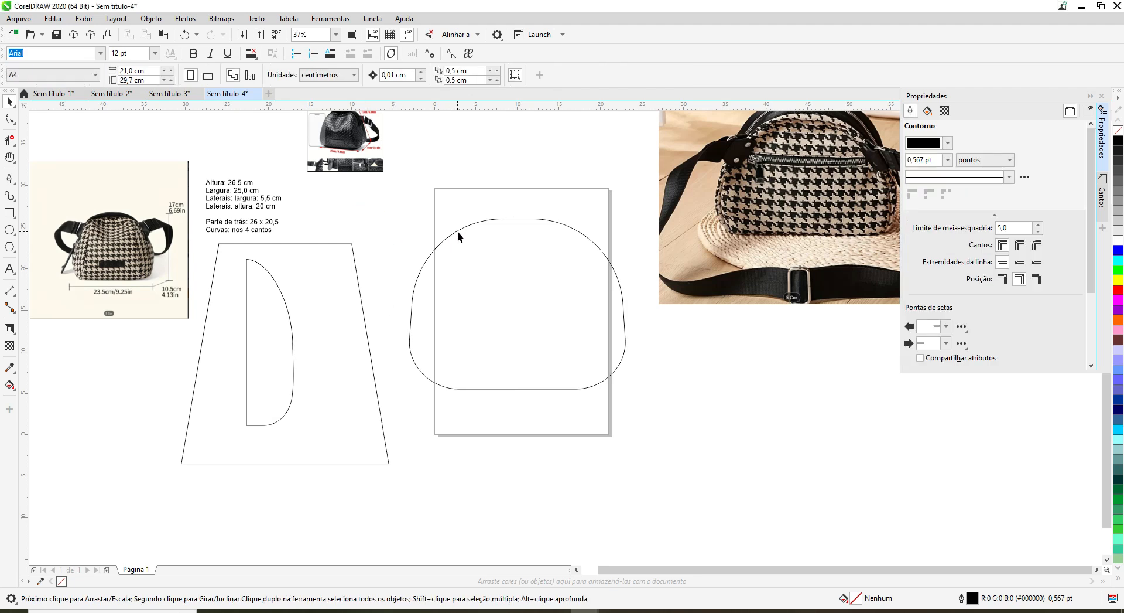
pyautogui.click(458, 232)
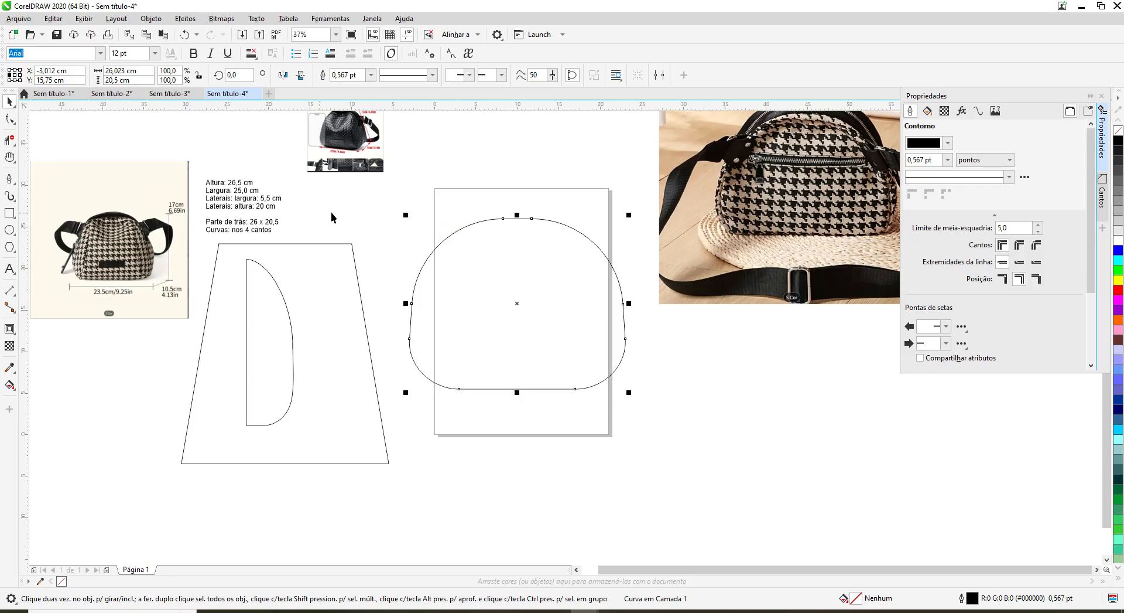
pyautogui.click(368, 210)
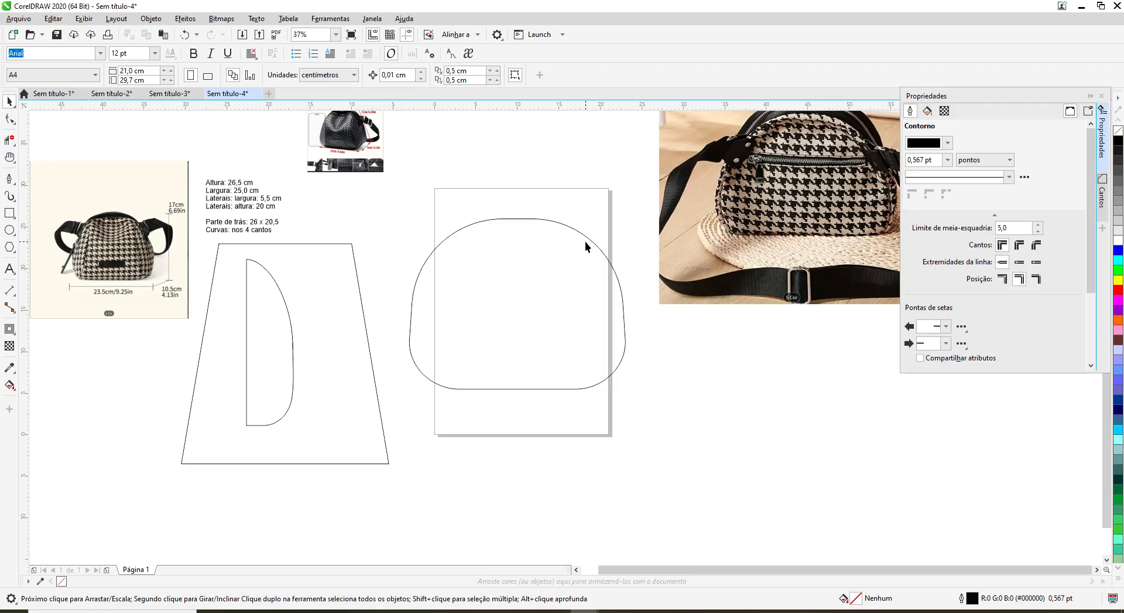
pyautogui.click(538, 218)
pyautogui.click(542, 218)
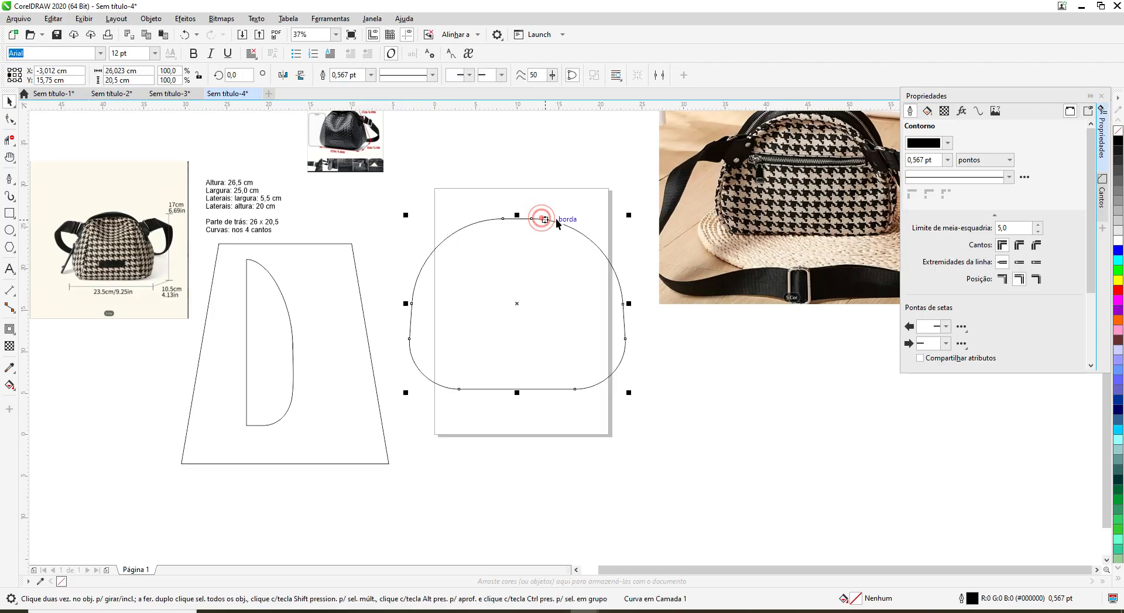
pyautogui.click(979, 111)
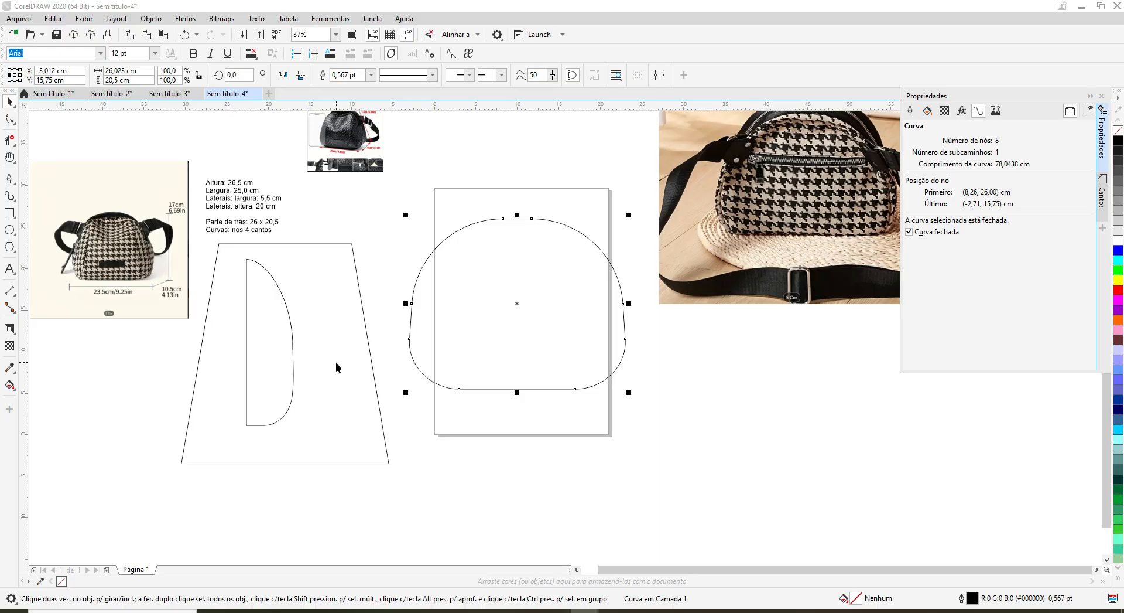
pyautogui.click(496, 166)
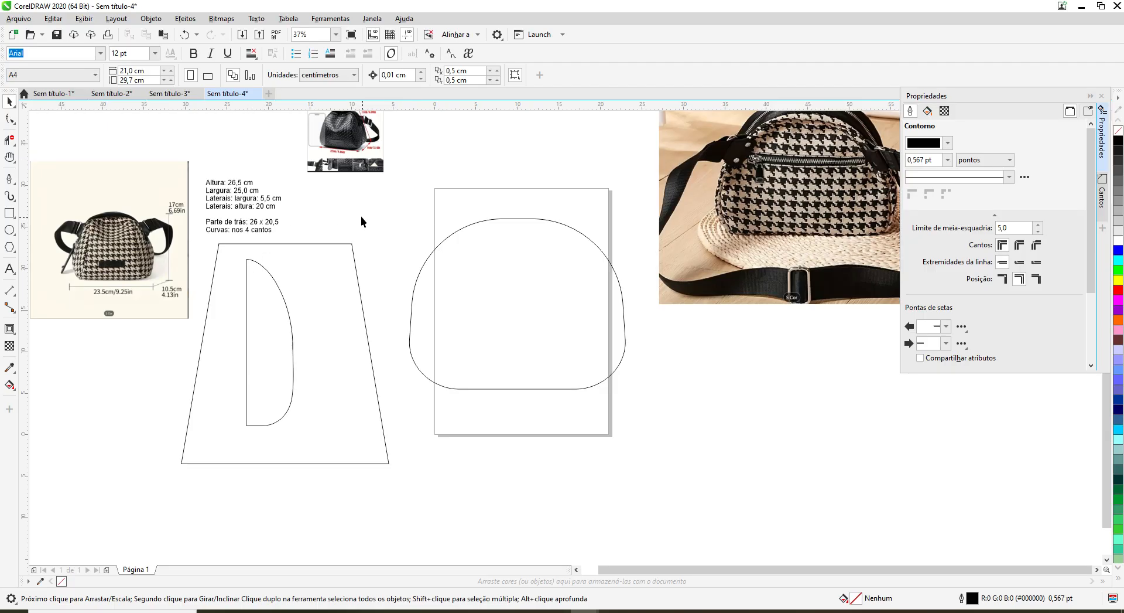
# Step: Add a text note beside the measurement list reading "Canal do zíper: cortar duas tiras de 30 cm x 5 cm", split over two lines
pyautogui.click(9, 270)
pyautogui.click(319, 192)
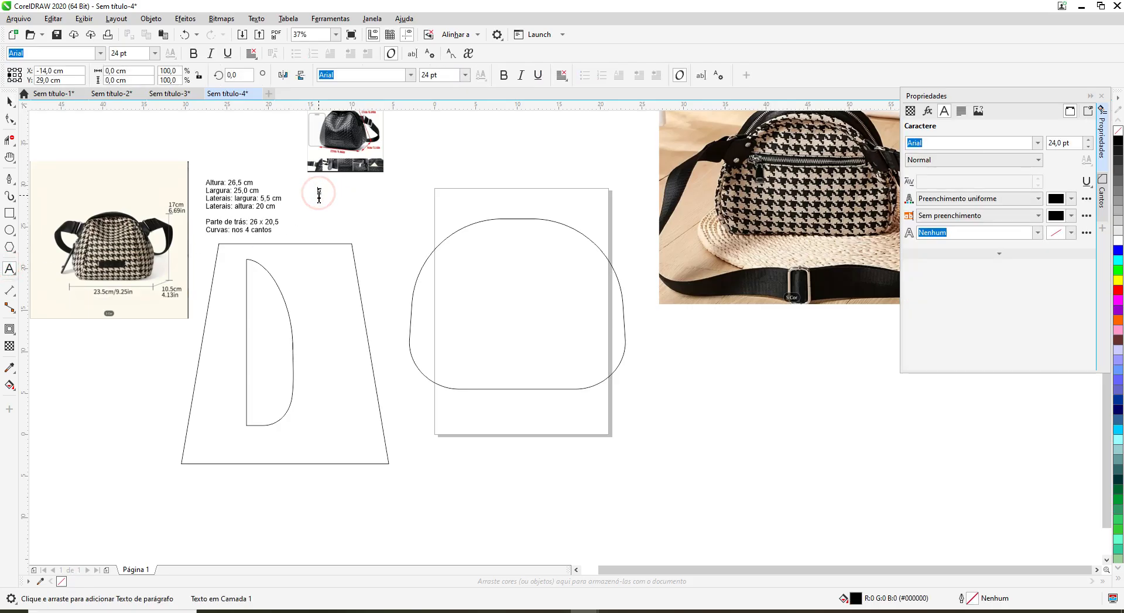
pyautogui.write('Canal ')
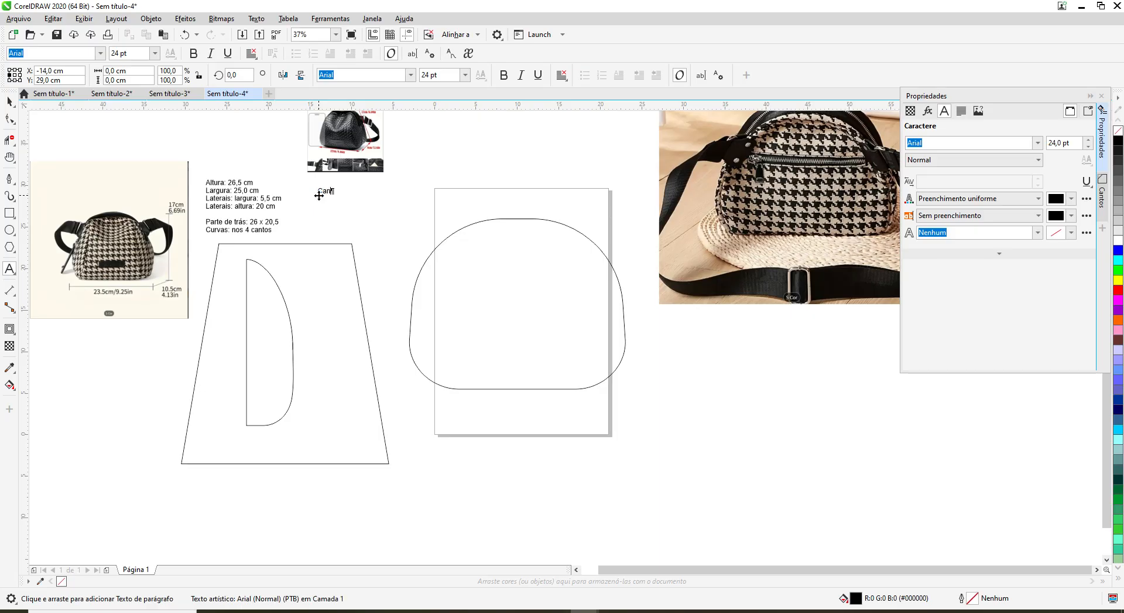
pyautogui.write('do')
pyautogui.write(' zi')
pyautogui.write('per')
pyautogui.write(': com')
pyautogui.write('ar')
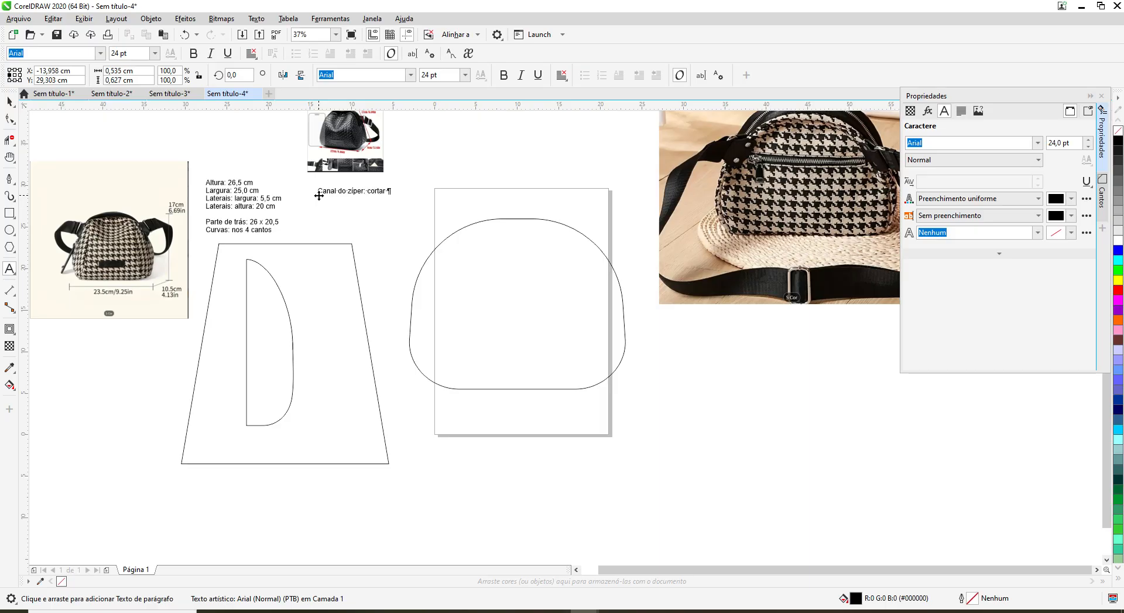
pyautogui.write(' duas ti')
pyautogui.write('ras de ')
pyautogui.write('10 cm')
pyautogui.write(' x 5 cm')
pyautogui.click(321, 198)
pyautogui.press('BackSpace')
pyautogui.write('3')
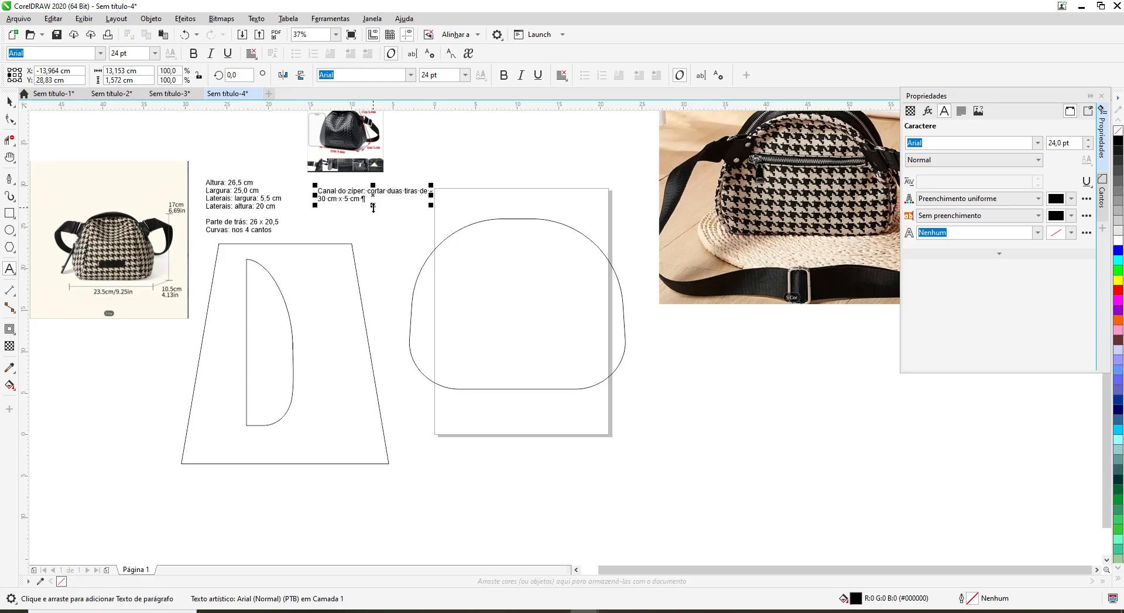
# Step: Add the line "Fole e fundo= 11 cm de largura" below the zipper channel note
pyautogui.press('Return')
pyautogui.write('Fole e fundo= 11 cm de largura')
pyautogui.press('Escape')
pyautogui.click(9, 101)
pyautogui.click(376, 234)
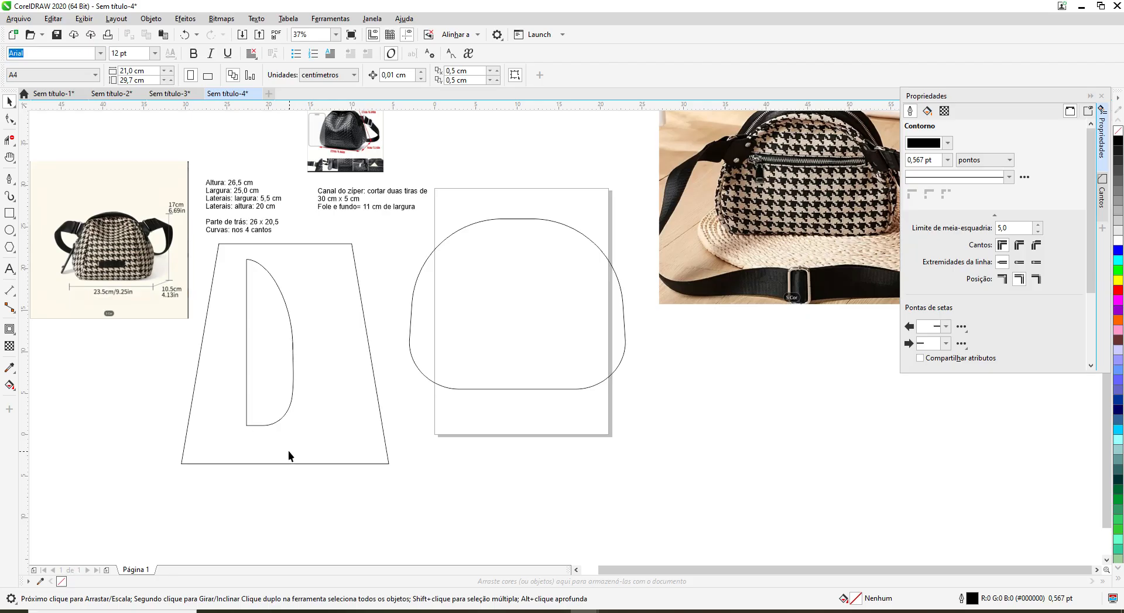
pyautogui.scroll(-2, 295, 447)
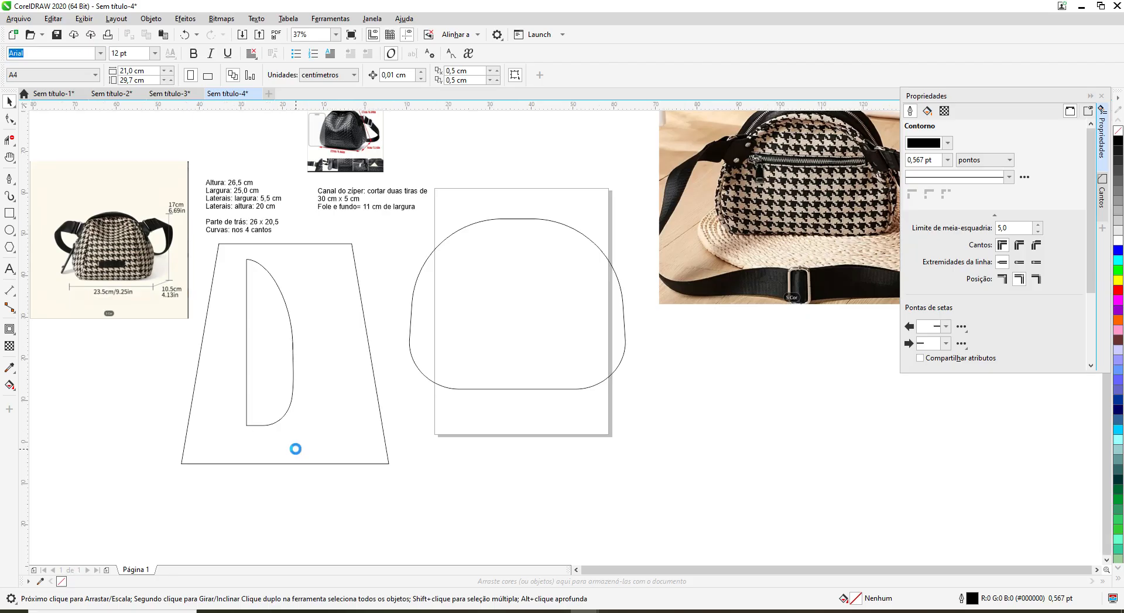
# Step: Look through the Sem título-1 and Sem título-2 documents for the earlier bag patterns
pyautogui.scroll(2, 295, 448)
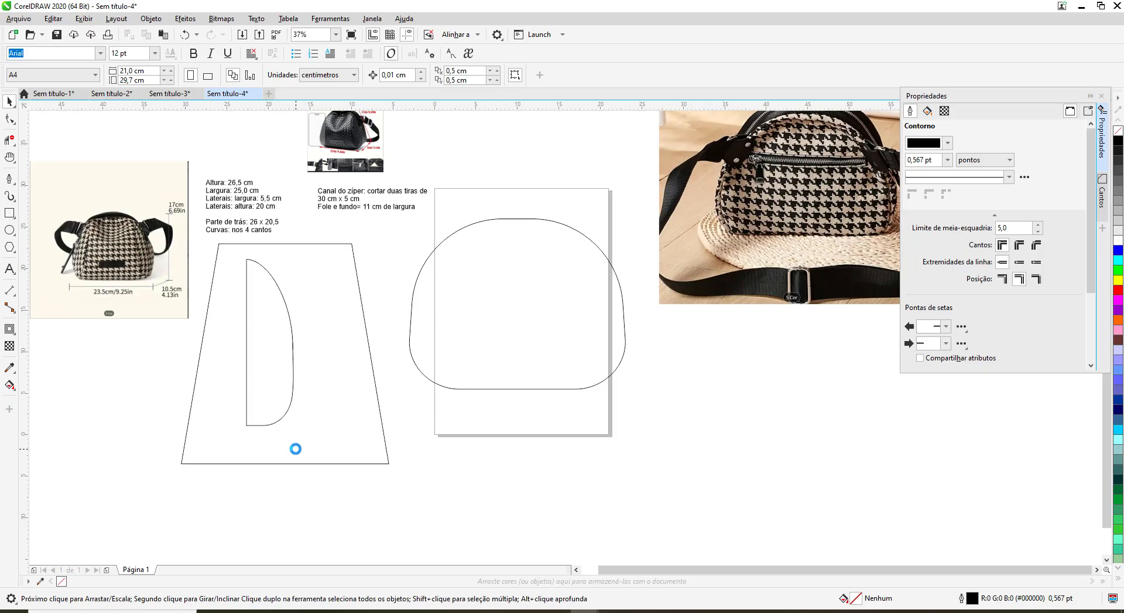
pyautogui.click(346, 271)
pyautogui.click(467, 329)
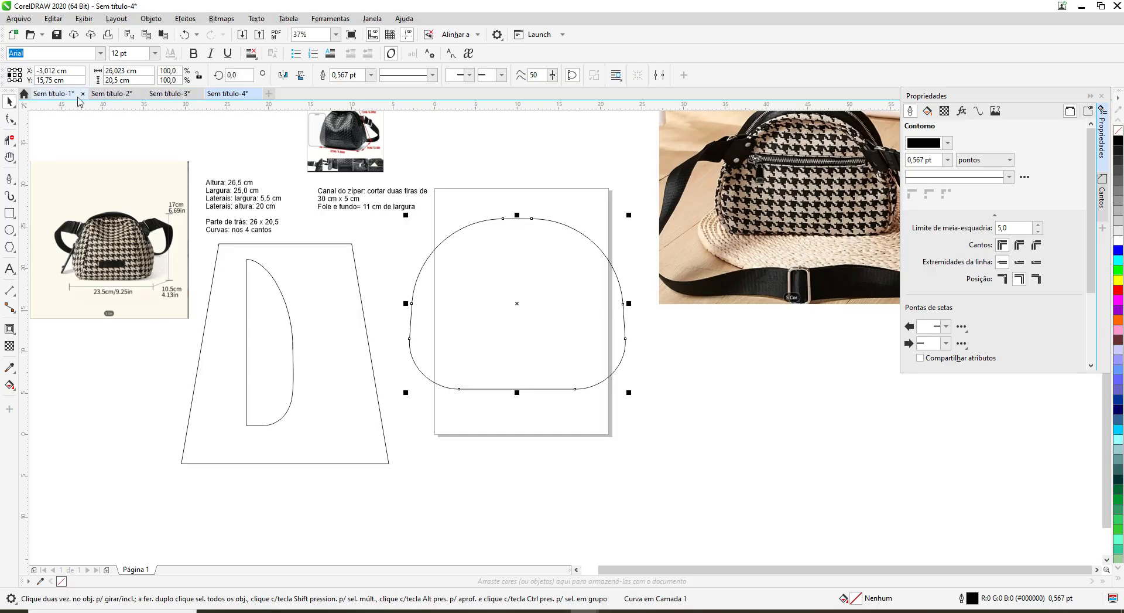
pyautogui.click(54, 94)
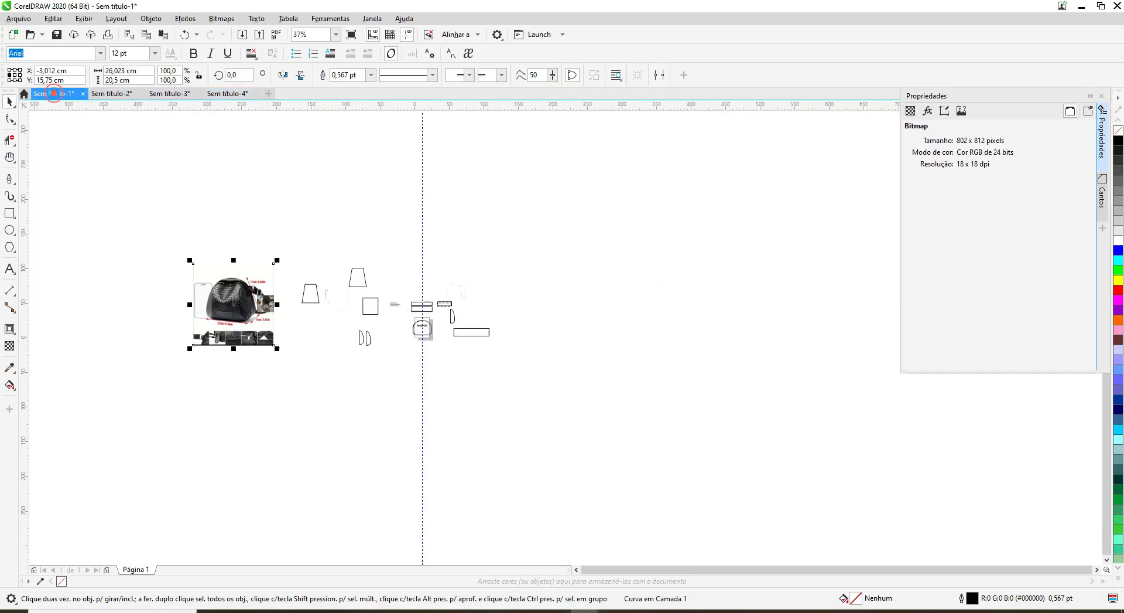
pyautogui.click(120, 96)
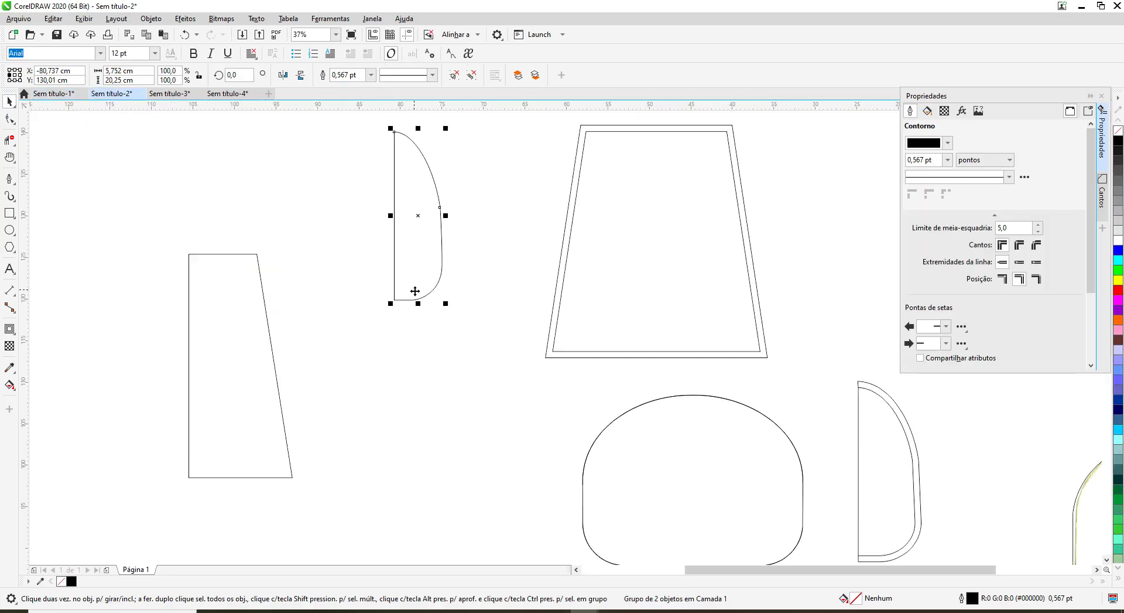
pyautogui.scroll(-4, 414, 291)
pyautogui.scroll(2, 415, 291)
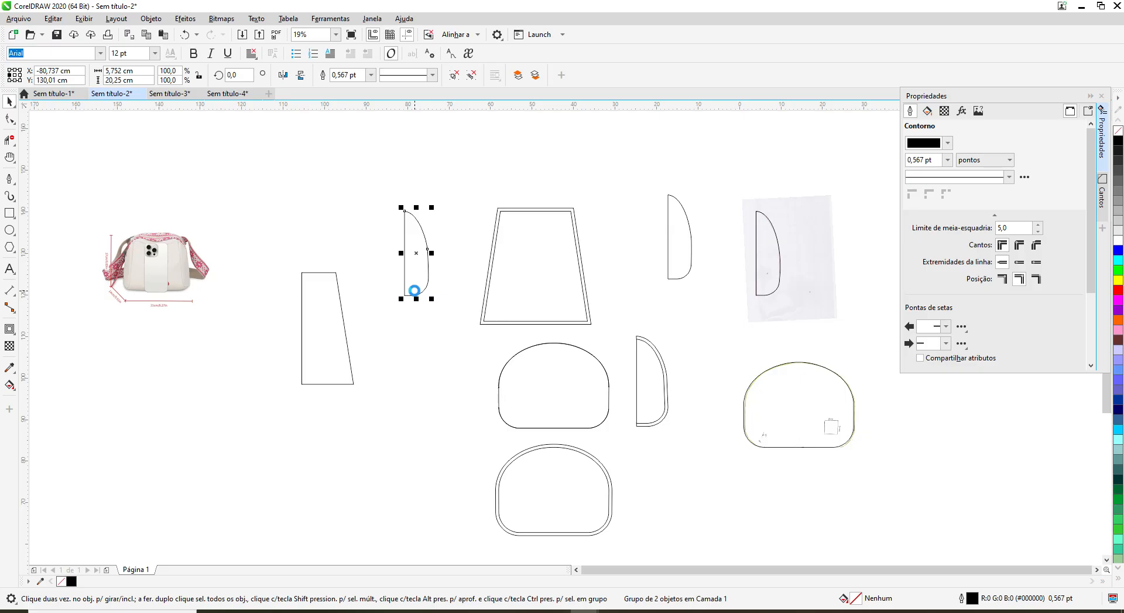
# Step: In Sem título-2, move the scanned side-panel sheet off its traced outline to just above the bag photo
pyautogui.scroll(-2, 415, 291)
pyautogui.click(617, 274)
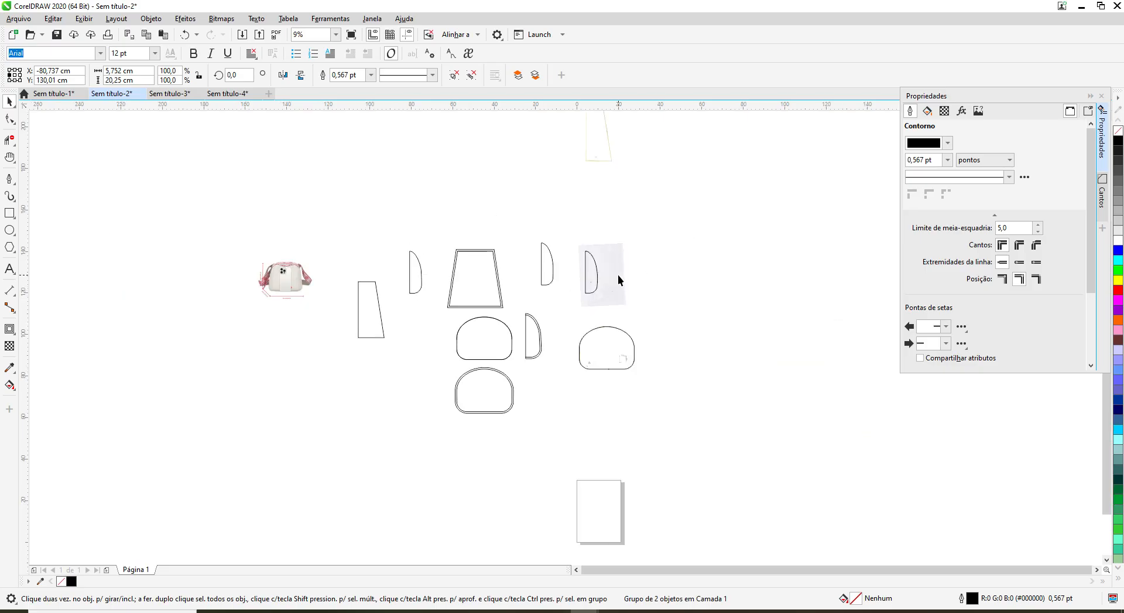
pyautogui.moveTo(610, 267); pyautogui.dragTo(342, 217)
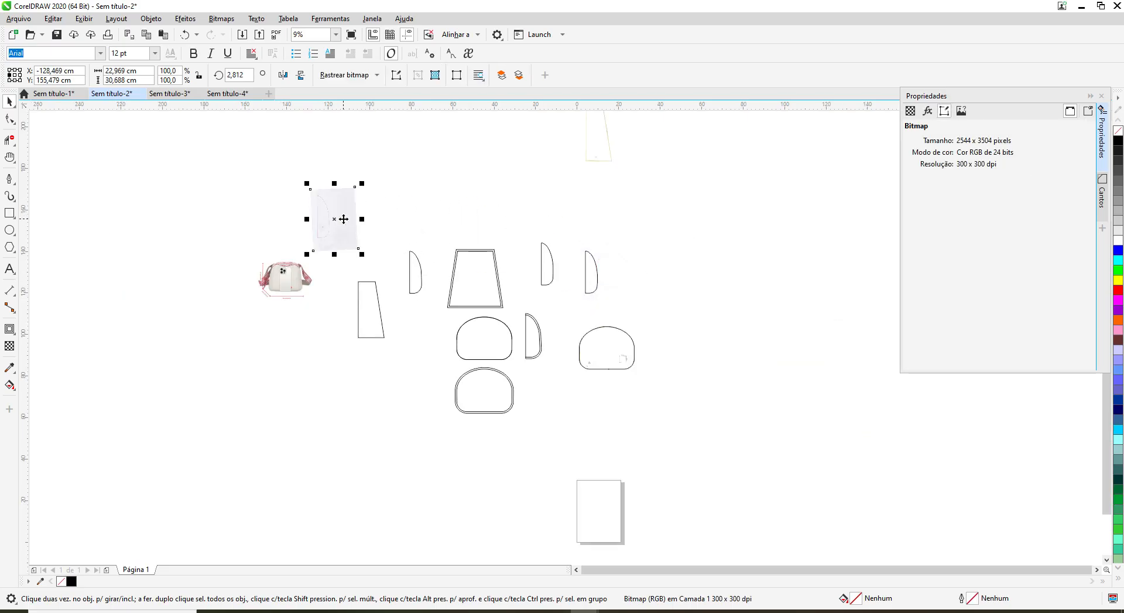
pyautogui.scroll(2, 343, 218)
pyautogui.scroll(2, 343, 218)
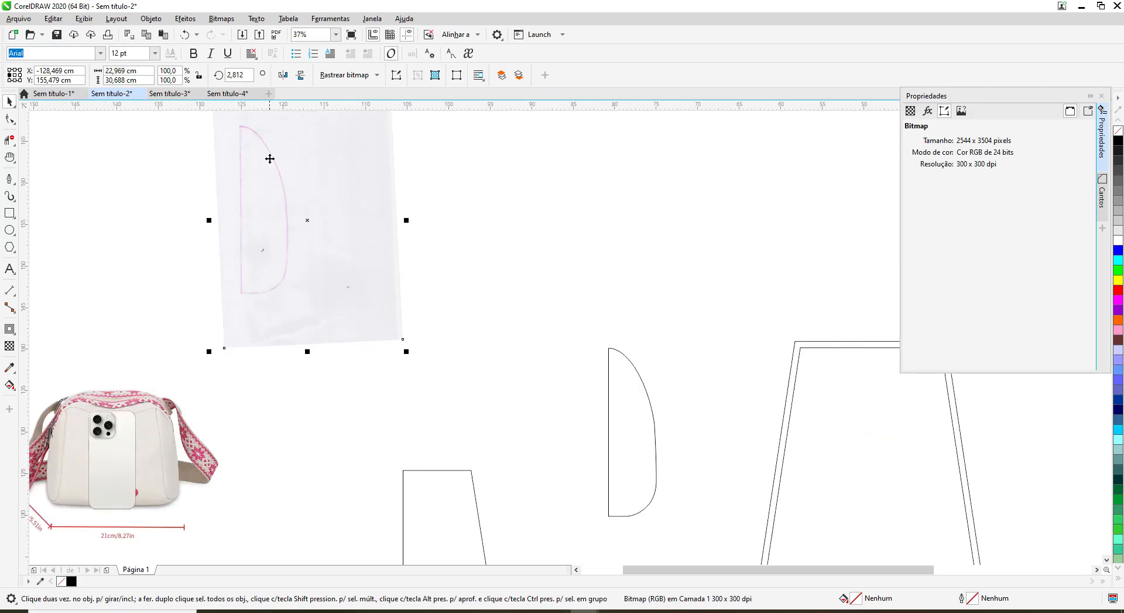
pyautogui.scroll(-2, 497, 251)
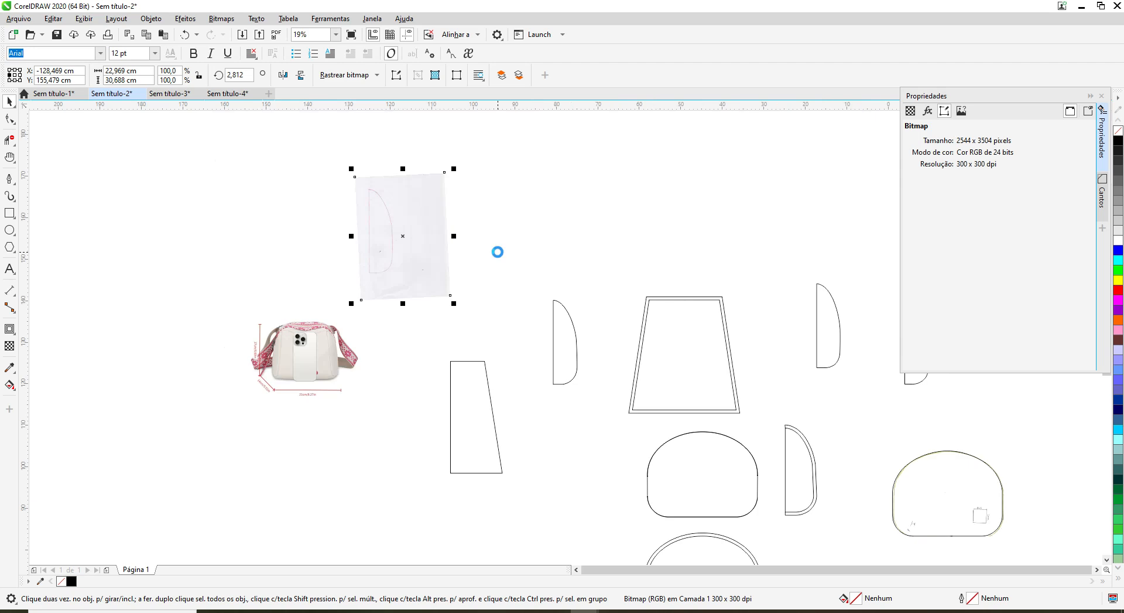
pyautogui.click(756, 271)
# Step: In Sem título-3, shift the scanned tapered template down and move the scanned rounded panel toward the side-panel scan
pyautogui.click(174, 96)
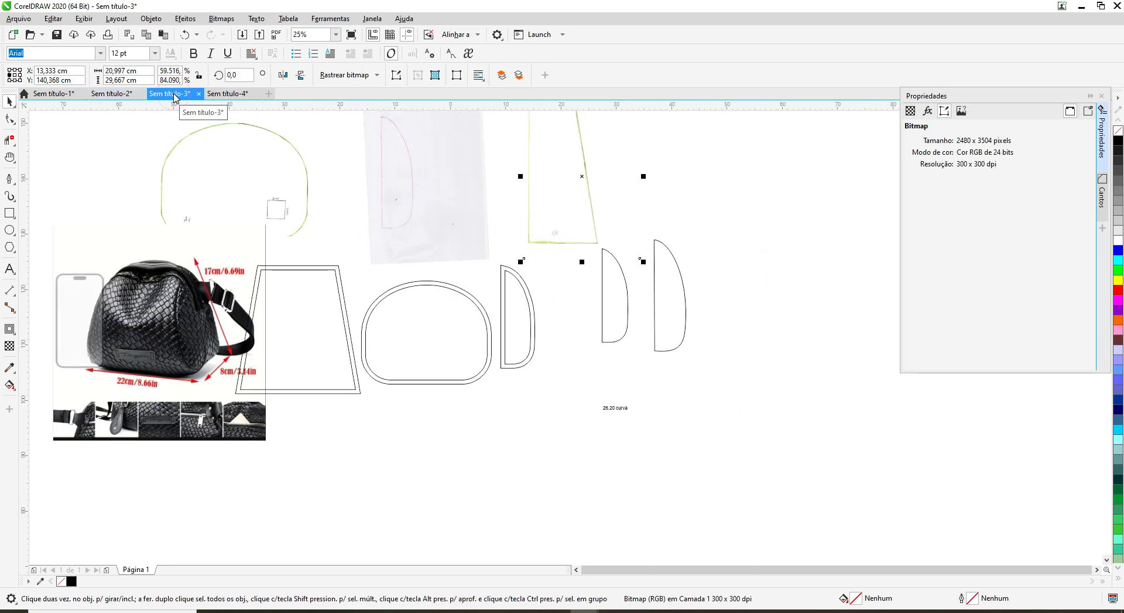
pyautogui.moveTo(550, 168); pyautogui.dragTo(551, 209)
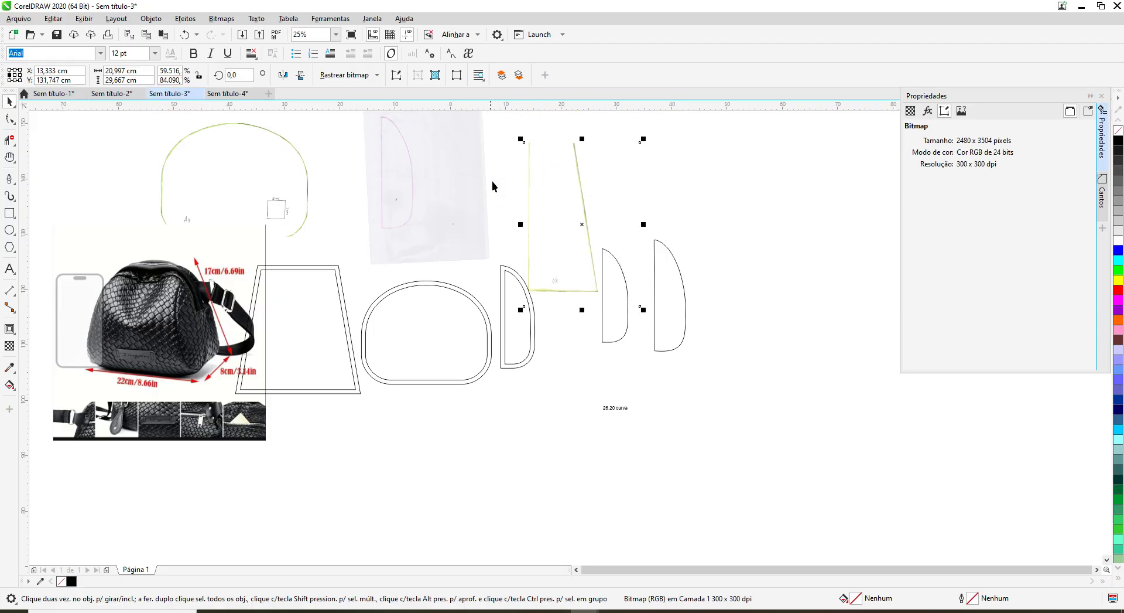
pyautogui.click(258, 167)
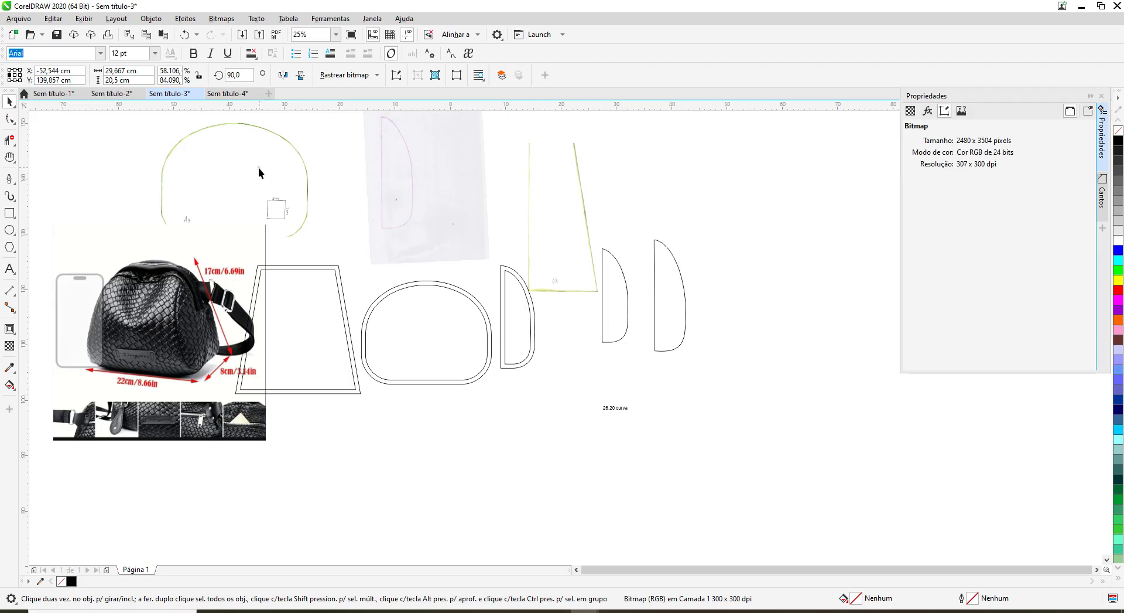
pyautogui.moveTo(258, 166); pyautogui.dragTo(315, 169)
# Step: Copy the scanned rounded panel bitmap from Sem título-3 and paste it into the current view of Sem título-4
pyautogui.rightClick(312, 168)
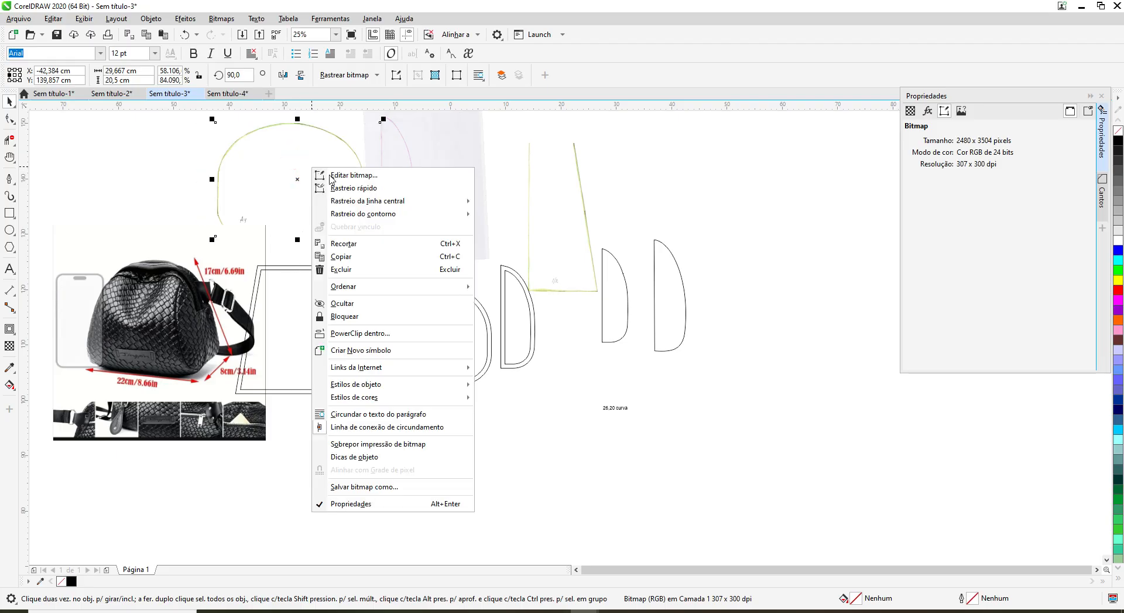
pyautogui.click(387, 256)
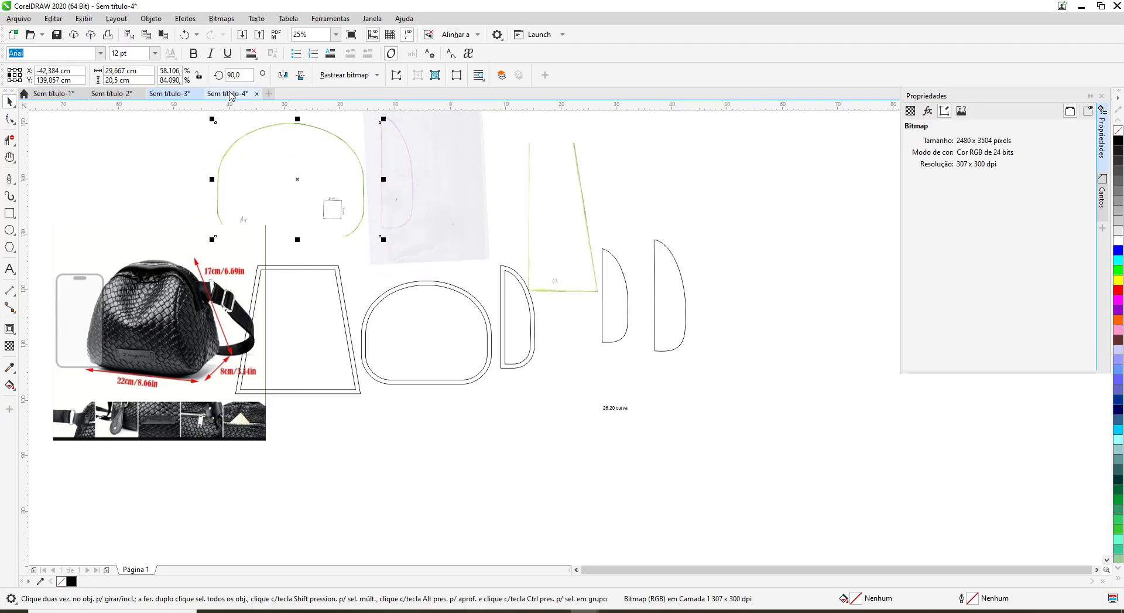
pyautogui.click(231, 95)
pyautogui.rightClick(512, 265)
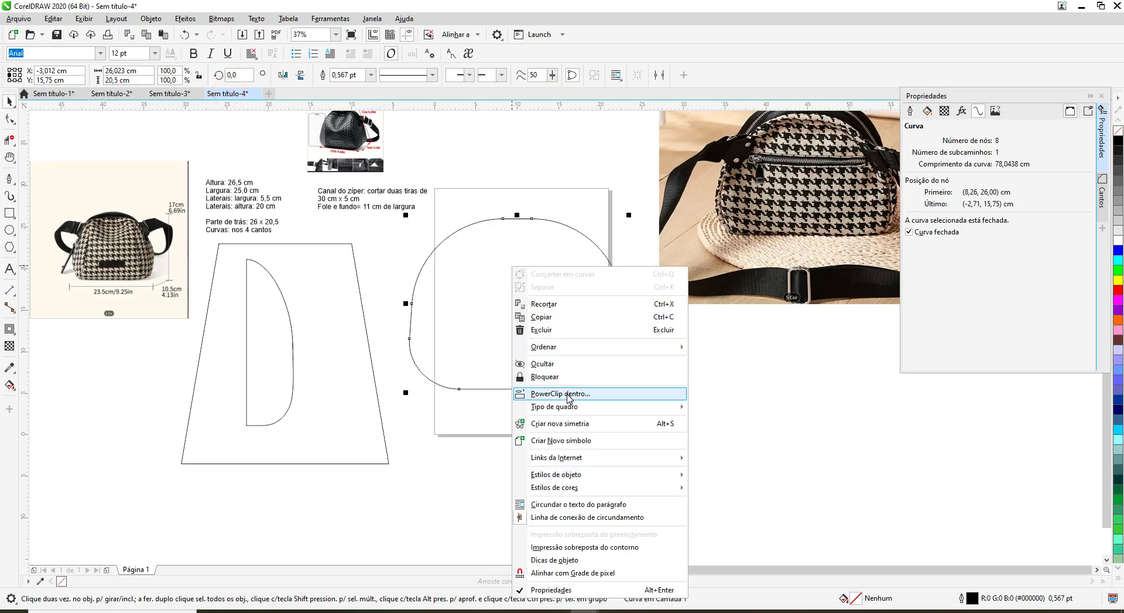
pyautogui.click(441, 466)
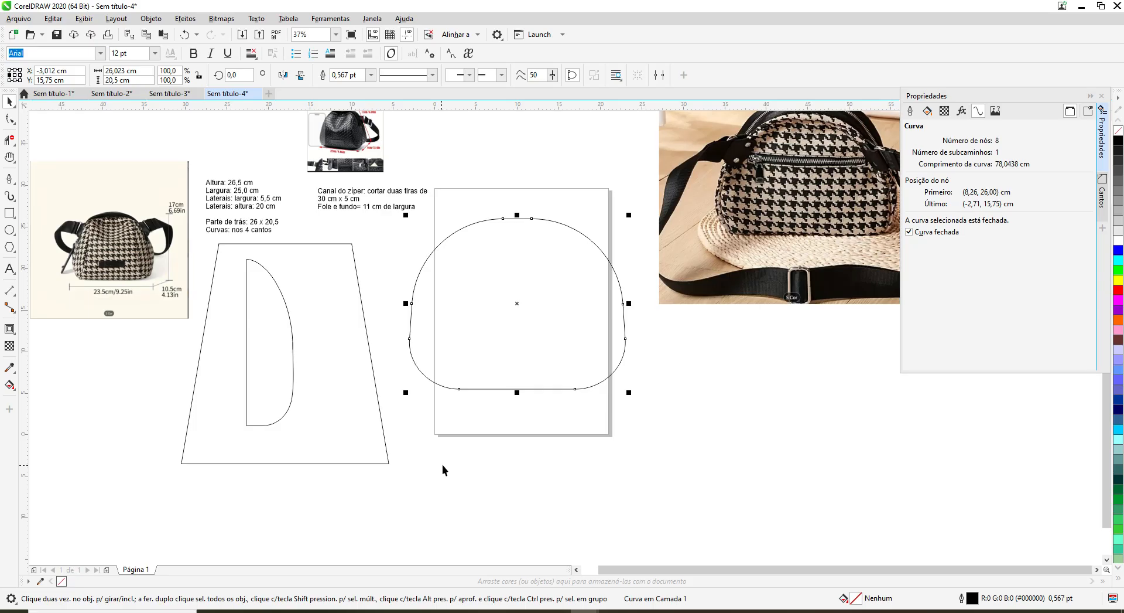
pyautogui.rightClick(681, 401)
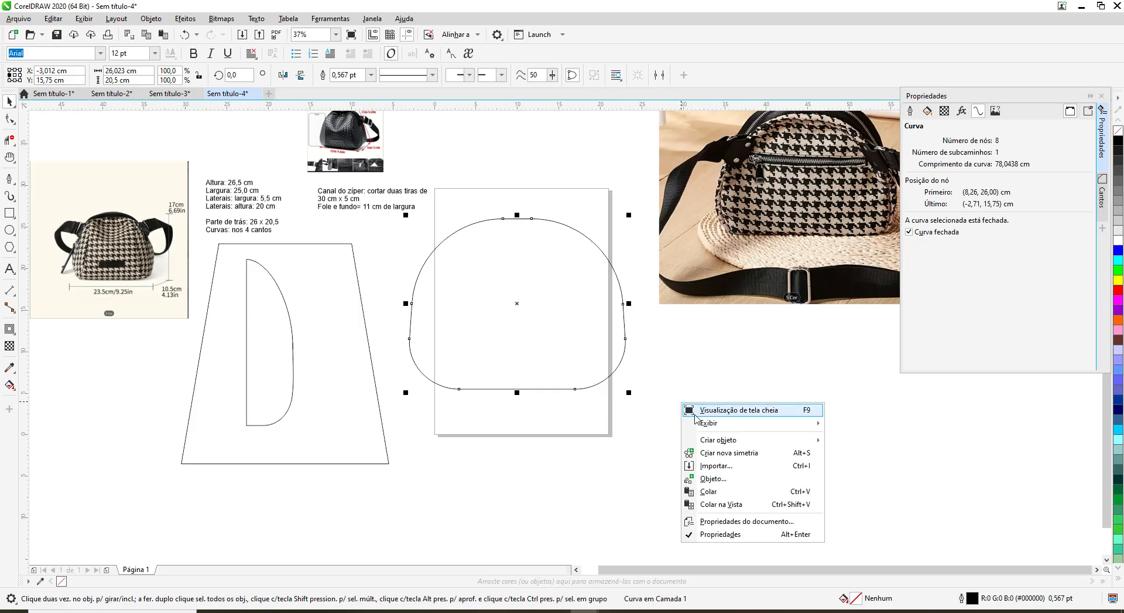
pyautogui.click(715, 504)
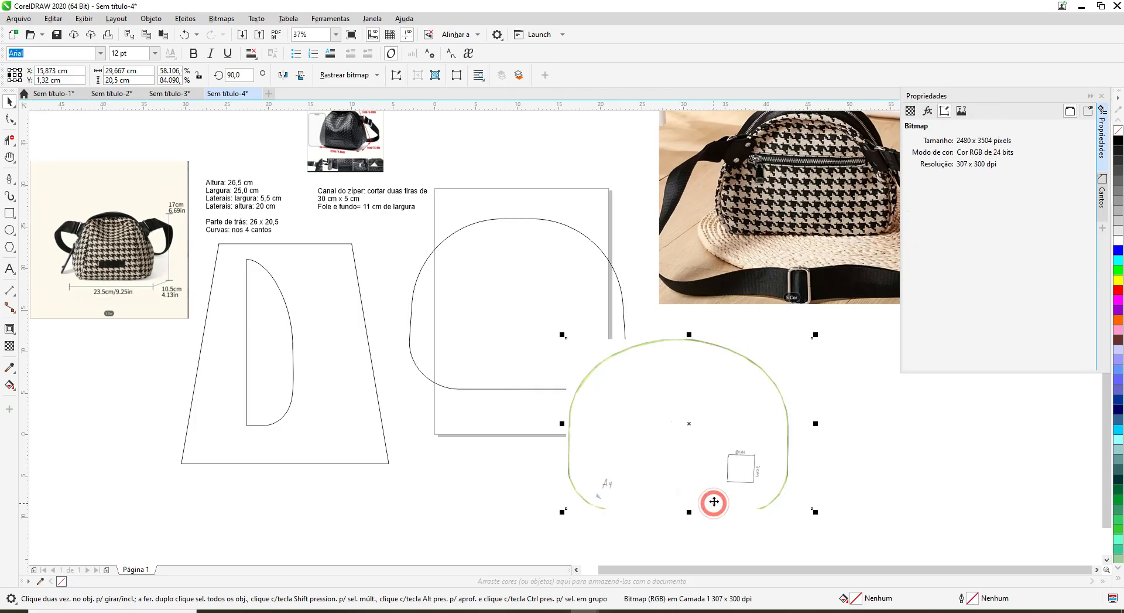
# Step: Place the rounded back-panel outline over the pasted scan and send the scan behind it to compare both shapes
pyautogui.click(525, 295)
pyautogui.moveTo(517, 301)
pyautogui.mouseDown()
pyautogui.moveTo(647, 370)
pyautogui.moveTo(678, 429)
pyautogui.mouseUp()
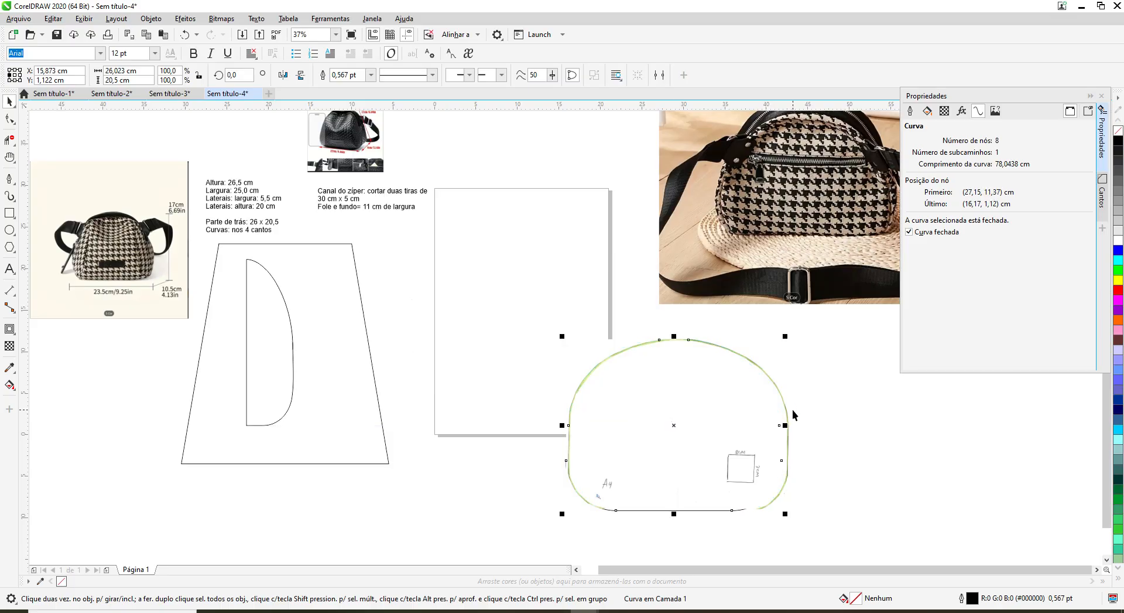
pyautogui.click(718, 395)
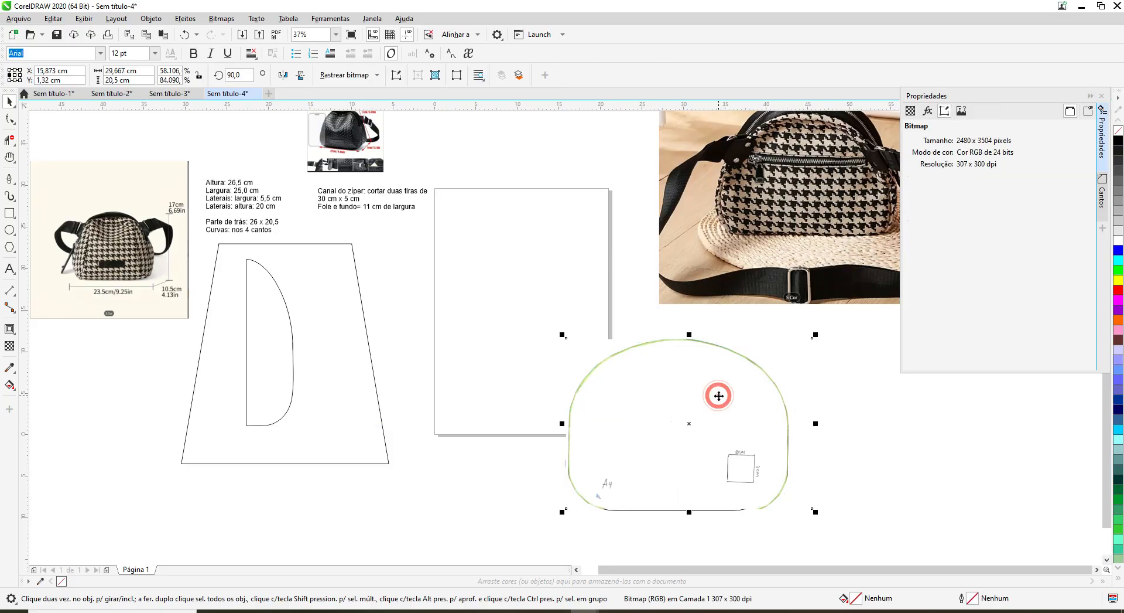
pyautogui.click(519, 76)
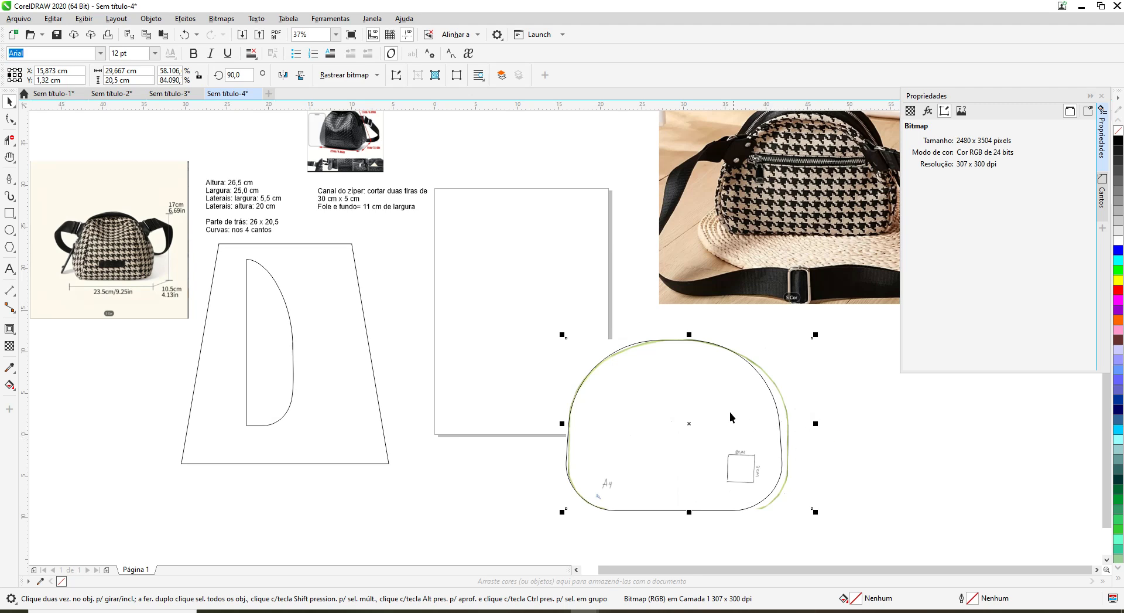
# Step: Move the scanned rounded panel off the back-panel outline and up onto the page
pyautogui.moveTo(691, 422)
pyautogui.mouseDown()
pyautogui.moveTo(507, 318)
pyautogui.moveTo(506, 381)
pyautogui.moveTo(515, 246)
pyautogui.mouseUp()
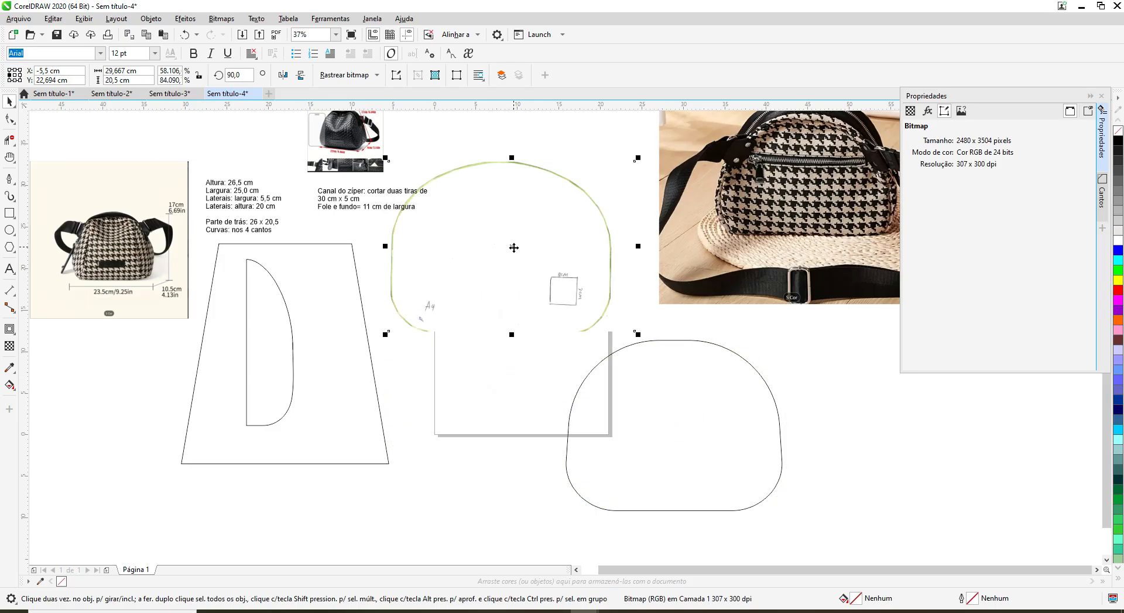
pyautogui.moveTo(507, 331); pyautogui.dragTo(507, 331)
pyautogui.moveTo(511, 246); pyautogui.dragTo(500, 287)
# Step: Overlay the back-panel outline on the relocated scan for comparison, and move it clear to the space below the houndstooth bag photo
pyautogui.click(677, 432)
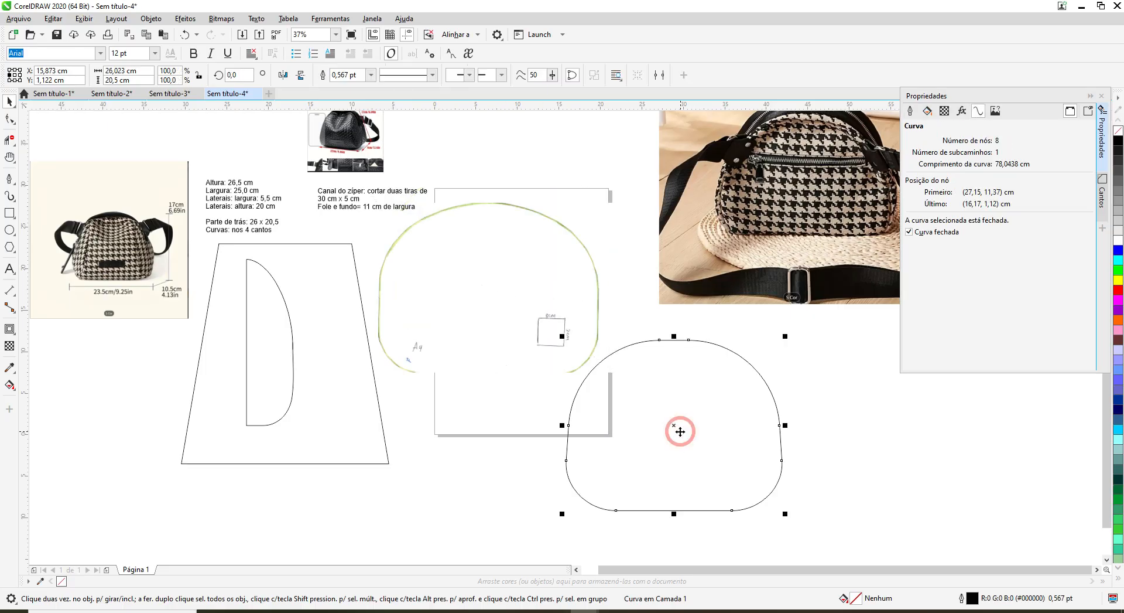
pyautogui.moveTo(673, 424)
pyautogui.mouseDown()
pyautogui.moveTo(484, 317)
pyautogui.moveTo(487, 295)
pyautogui.mouseUp()
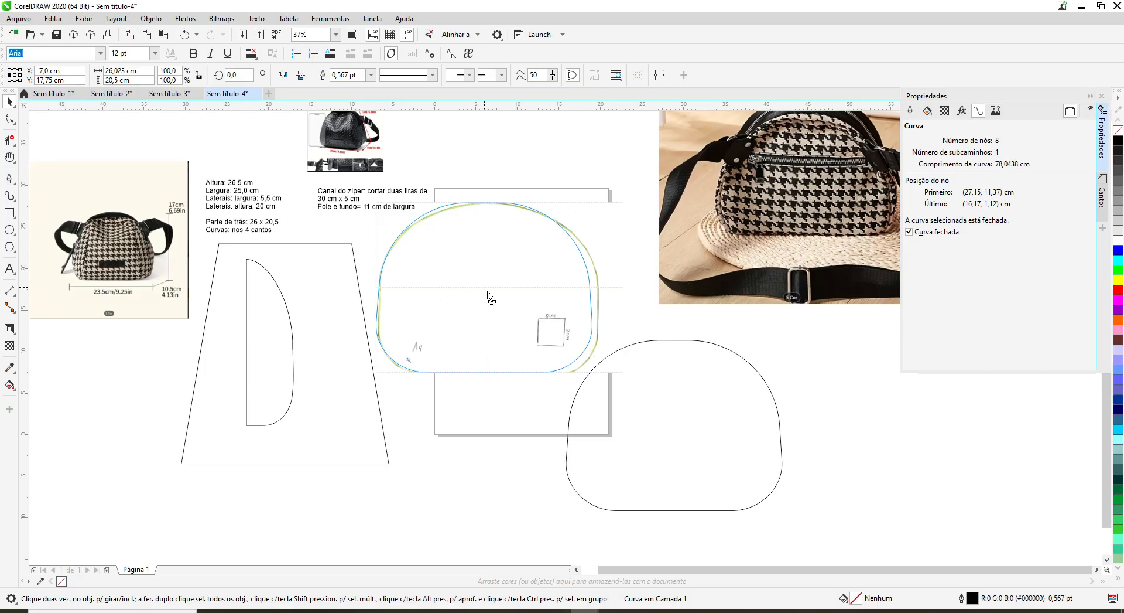
pyautogui.moveTo(488, 294); pyautogui.dragTo(487, 294)
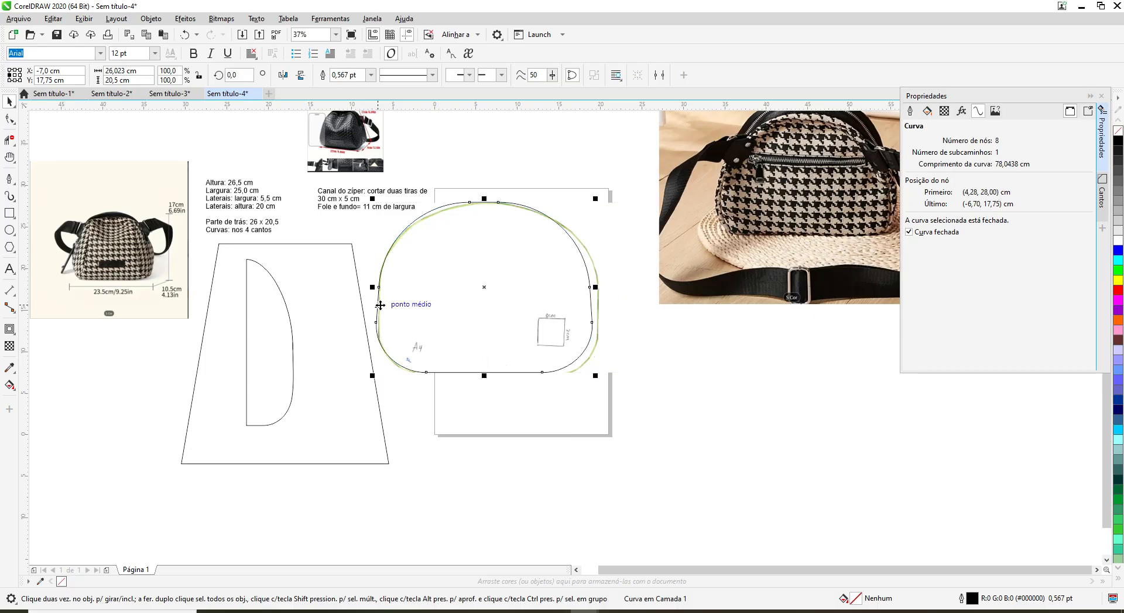
pyautogui.moveTo(483, 287)
pyautogui.mouseDown()
pyautogui.moveTo(499, 287)
pyautogui.moveTo(484, 287)
pyautogui.moveTo(680, 439)
pyautogui.moveTo(721, 457)
pyautogui.mouseUp()
pyautogui.click(502, 312)
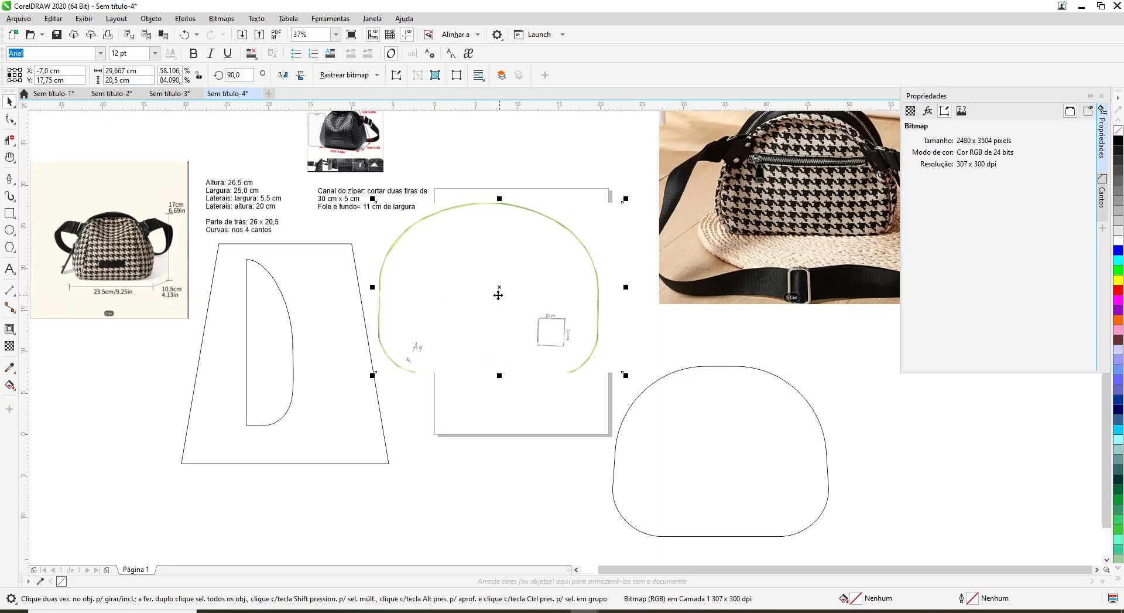
# Step: In Sem título-3, move the scanned rounded panel to the far side of the scanned tapered template
pyautogui.click(122, 100)
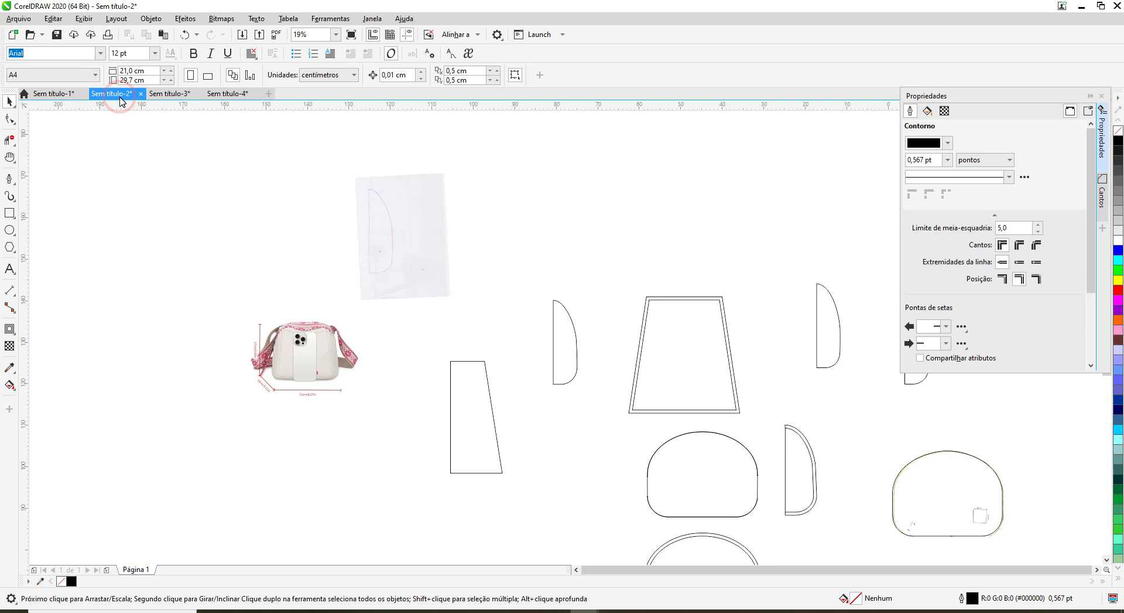
pyautogui.click(165, 98)
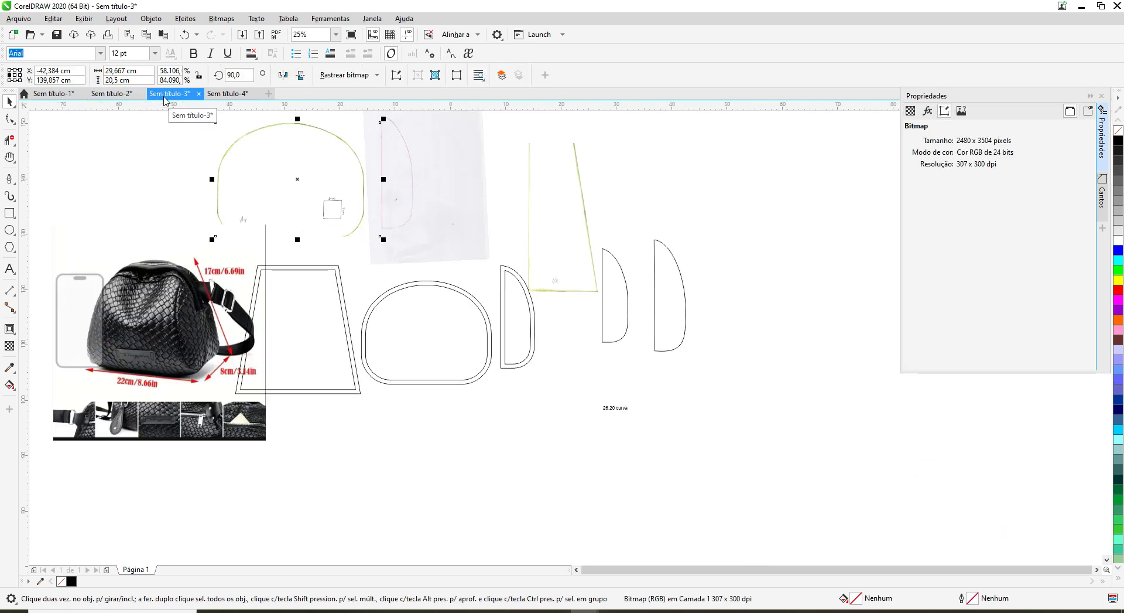
pyautogui.moveTo(293, 184); pyautogui.dragTo(761, 192)
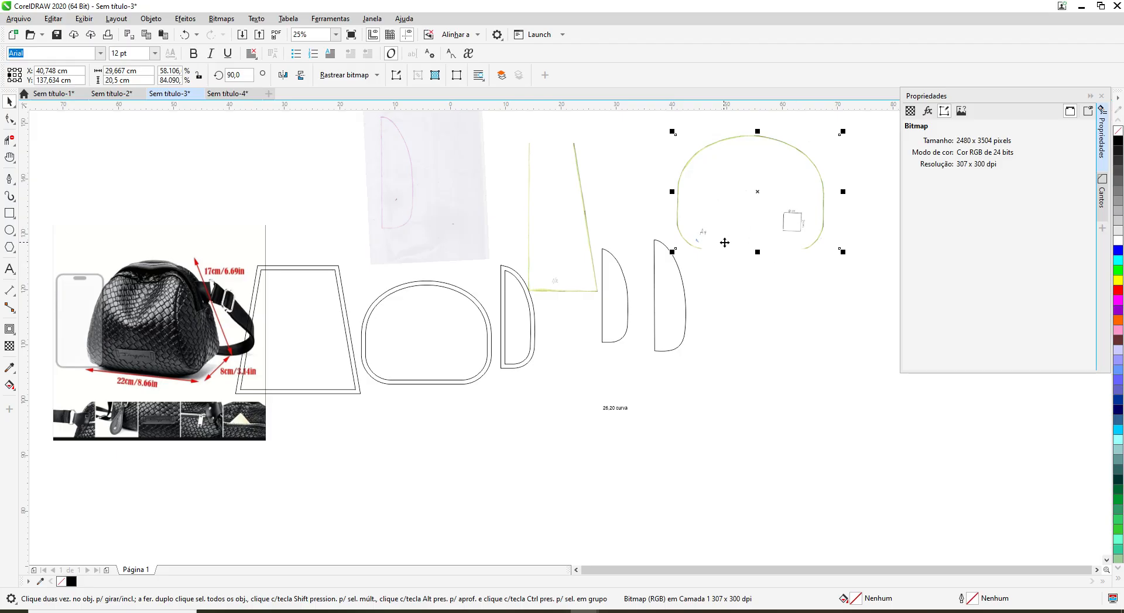
# Step: Examine the scanned tapered, side-panel and rounded templates in Sem título-3 one by one
pyautogui.click(566, 217)
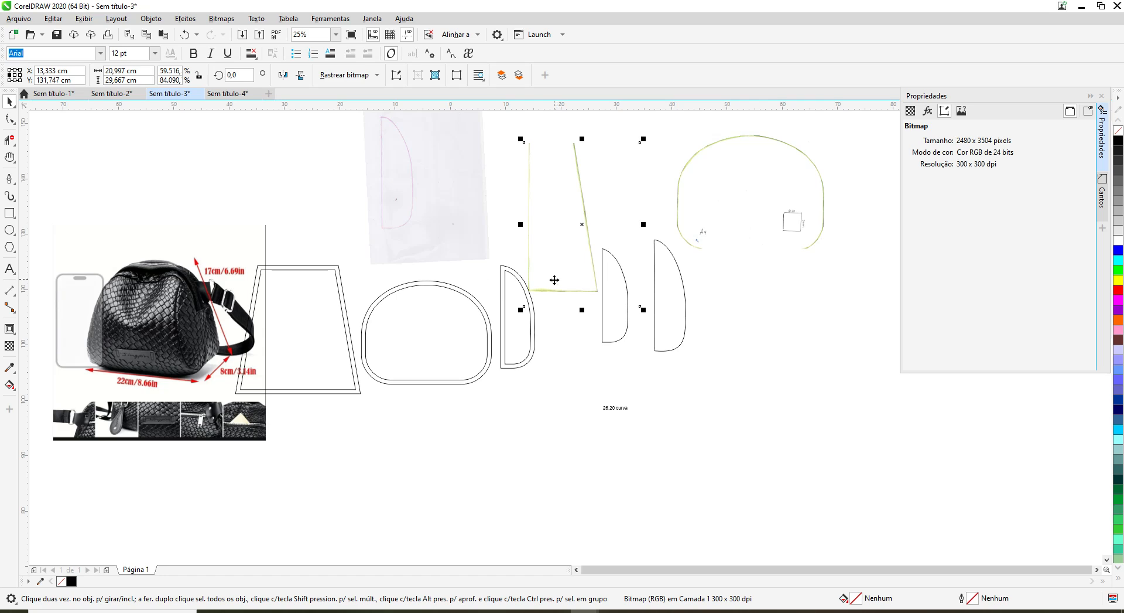
pyautogui.click(400, 170)
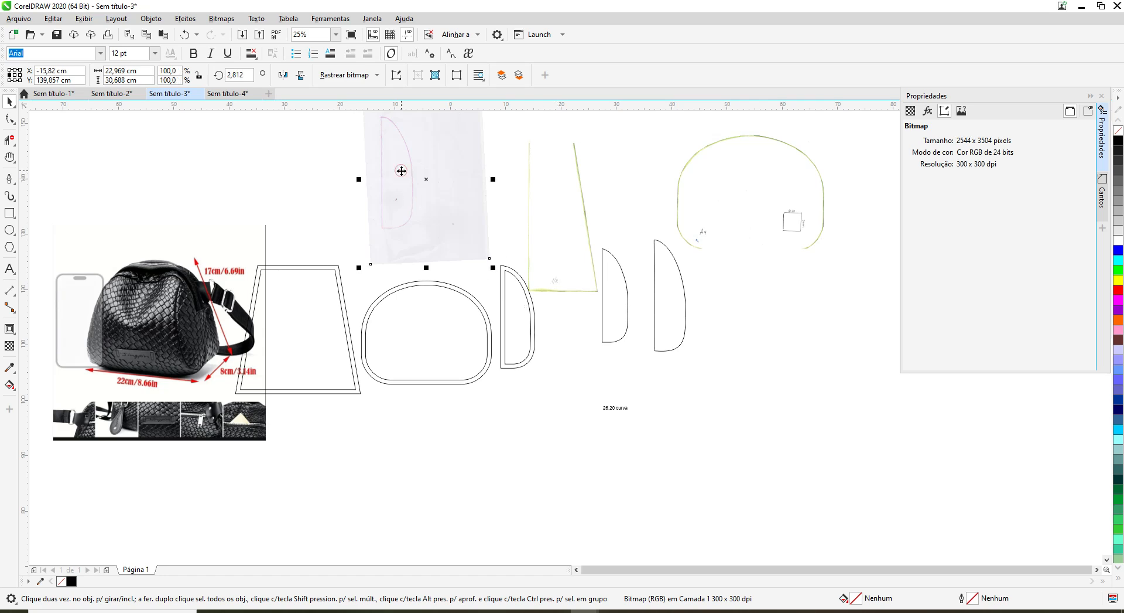
pyautogui.click(546, 209)
pyautogui.click(741, 212)
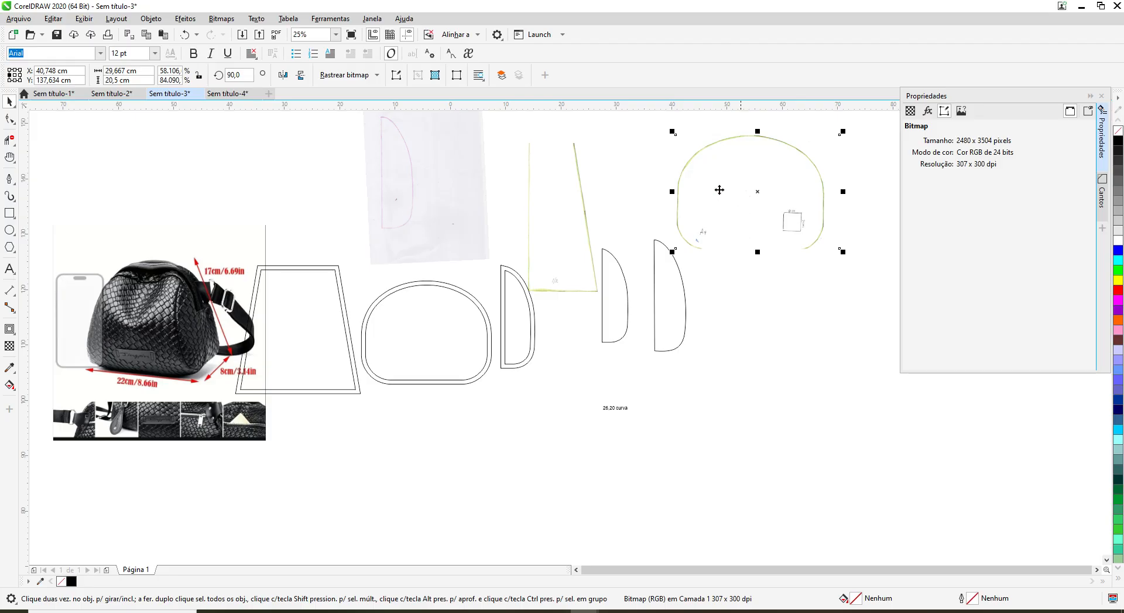
pyautogui.click(381, 156)
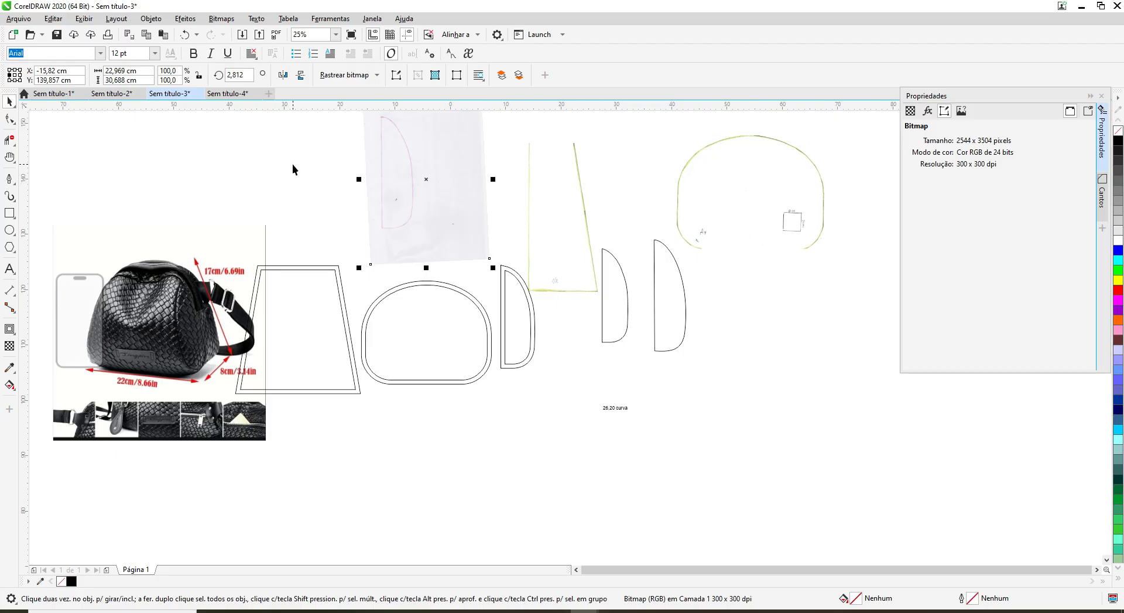
pyautogui.click(737, 212)
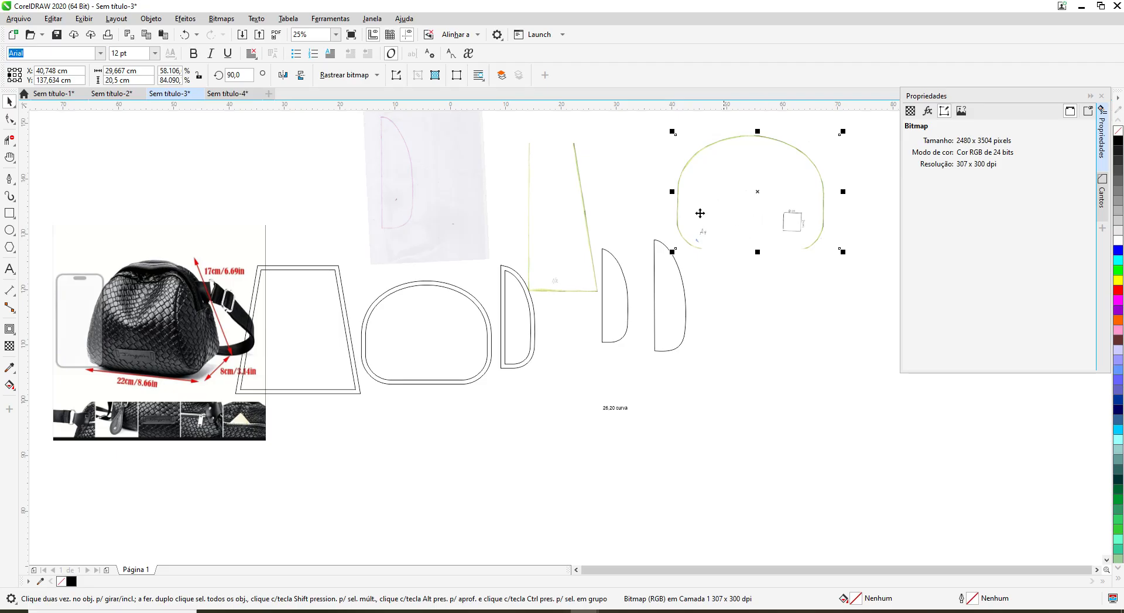
pyautogui.click(402, 183)
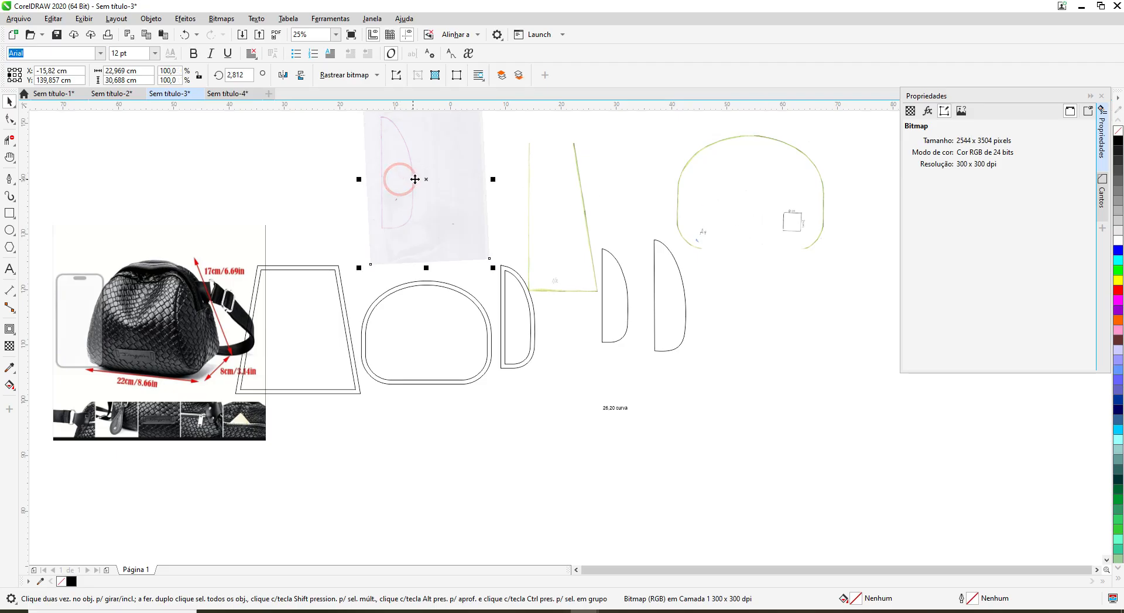
# Step: Move the scanned half-rounded side template down to sit just above the double-outlined rounded panel
pyautogui.scroll(2, 447, 194)
pyautogui.moveTo(440, 181); pyautogui.dragTo(464, 278)
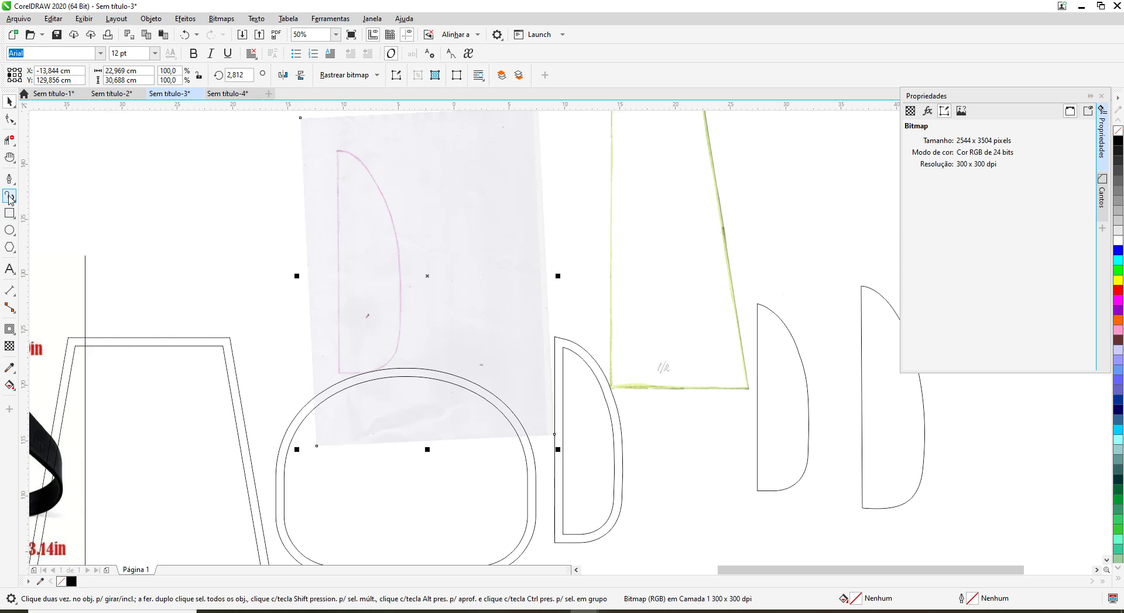
pyautogui.moveTo(459, 302); pyautogui.dragTo(453, 282)
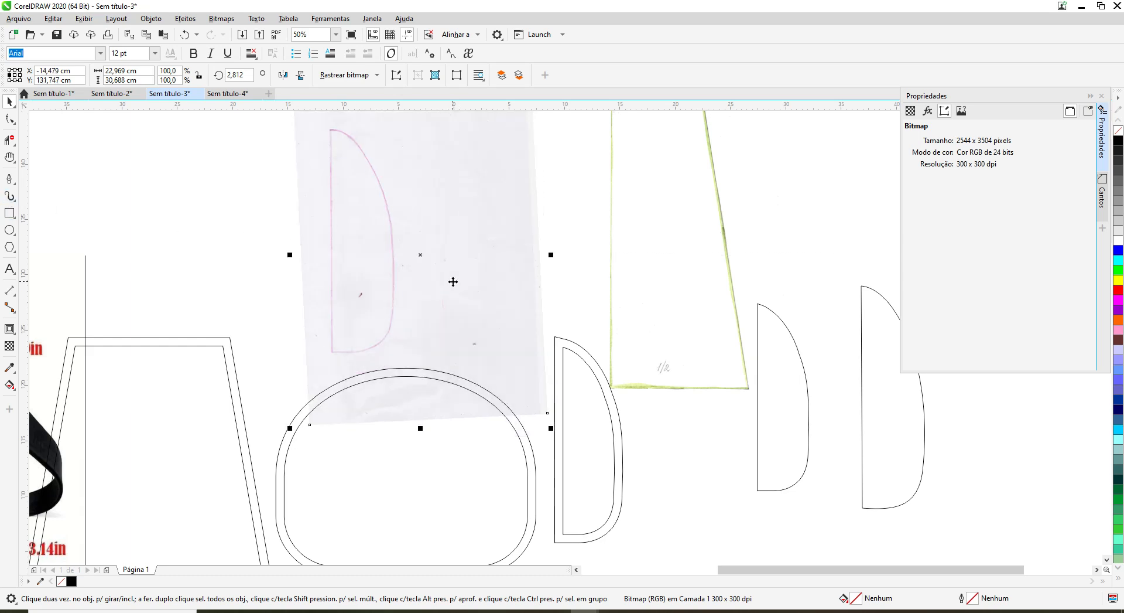
# Step: Trace the scanned side template's curved edge and base with the Pen tool as an open polyline about 5.5 cm wide and 20.1 cm high
pyautogui.click(9, 179)
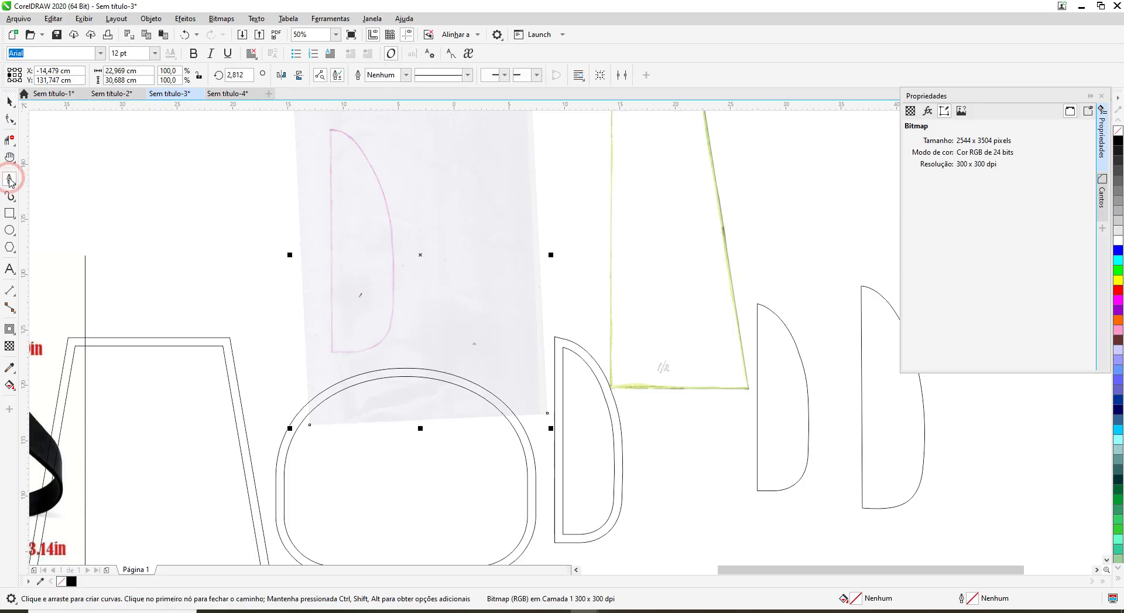
pyautogui.click(332, 131)
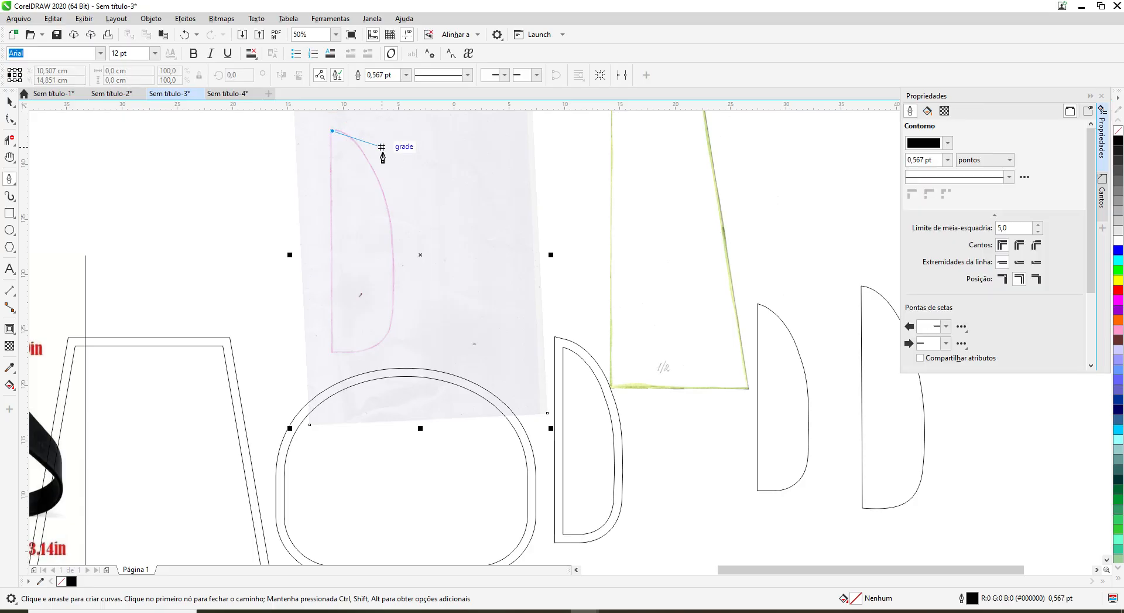
pyautogui.click(360, 148)
pyautogui.click(382, 189)
pyautogui.click(392, 239)
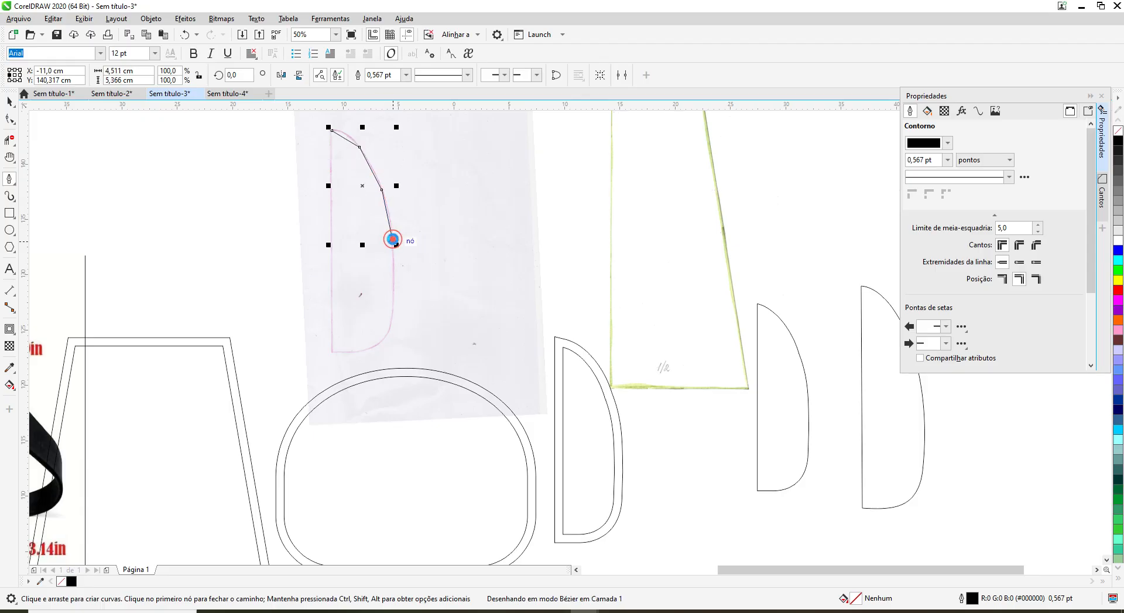
pyautogui.click(394, 289)
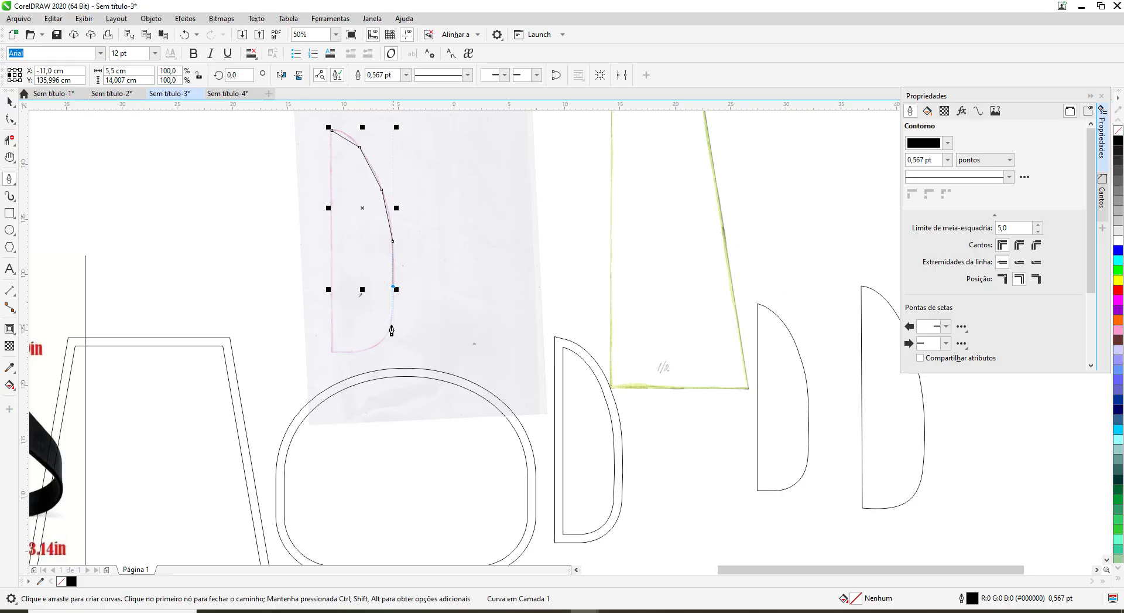
pyautogui.click(393, 325)
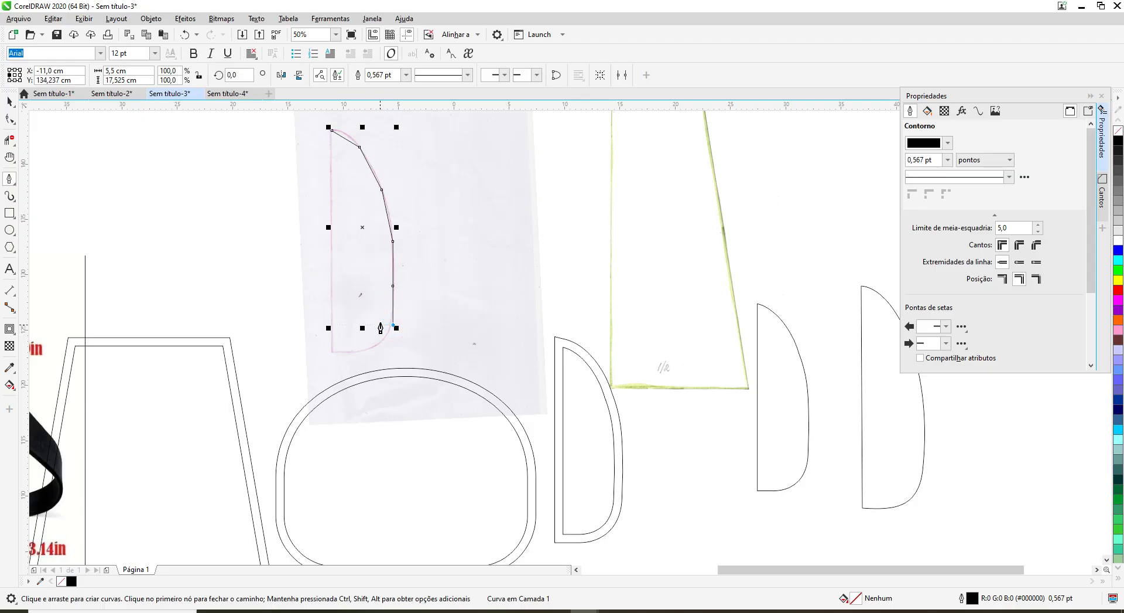
pyautogui.click(363, 352)
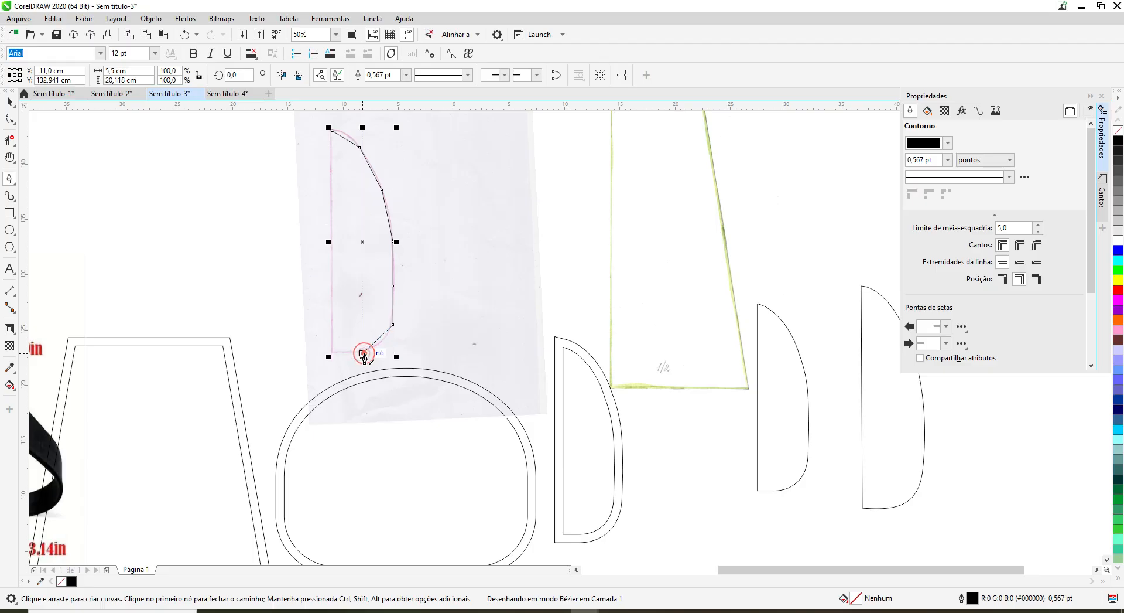
pyautogui.doubleClick(331, 351)
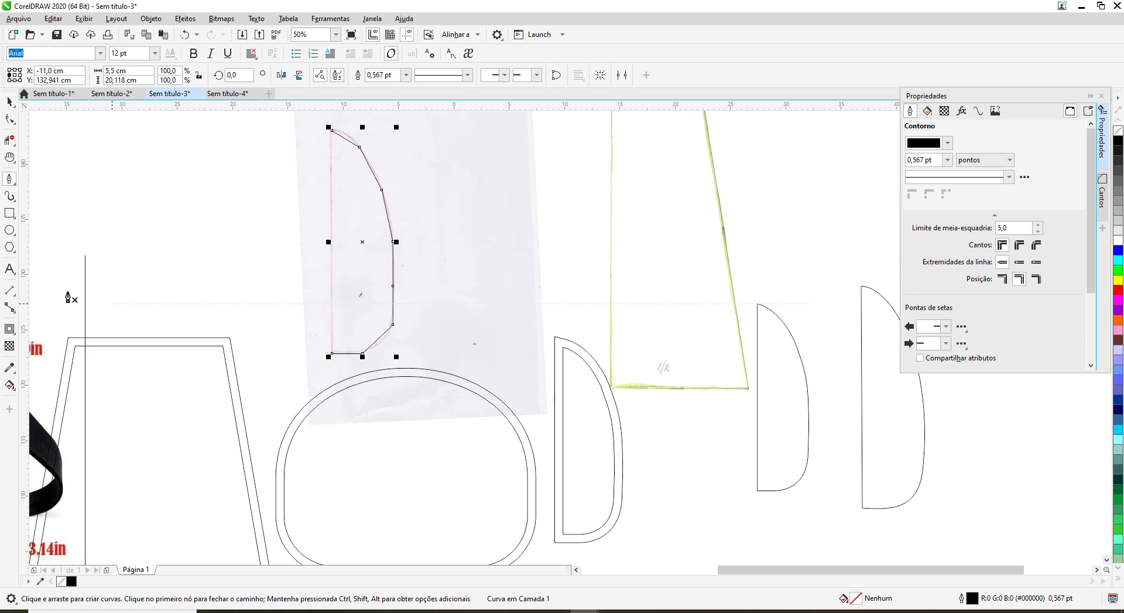
# Step: Convert the traced outline's uppermost segment to a curve and bend it outward along the pink line
pyautogui.click(16, 122)
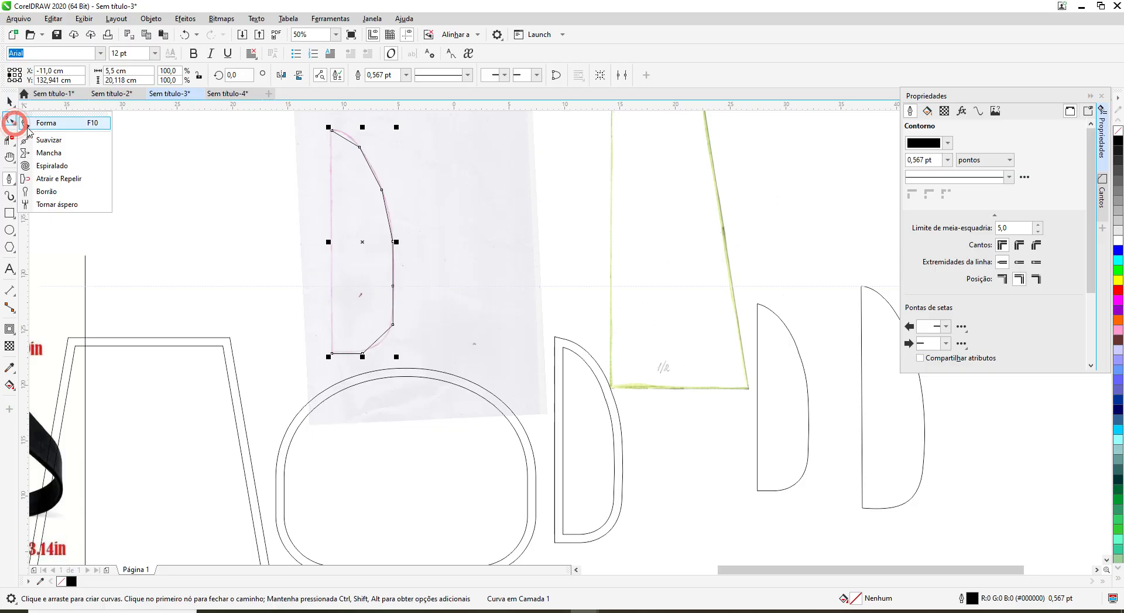
pyautogui.click(38, 126)
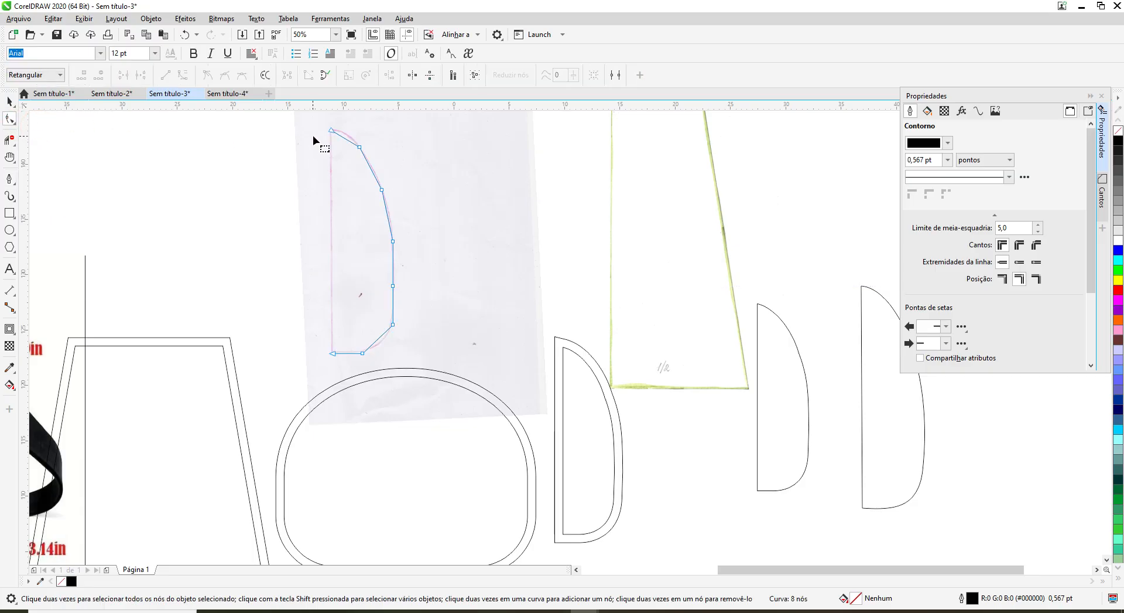
pyautogui.click(359, 146)
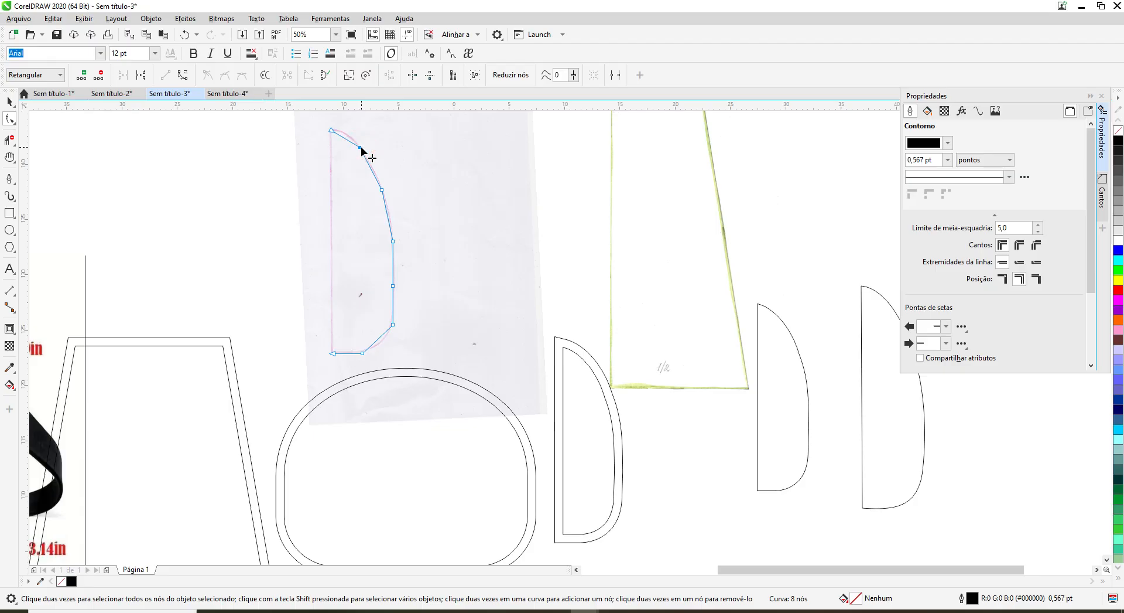
pyautogui.rightClick(361, 147)
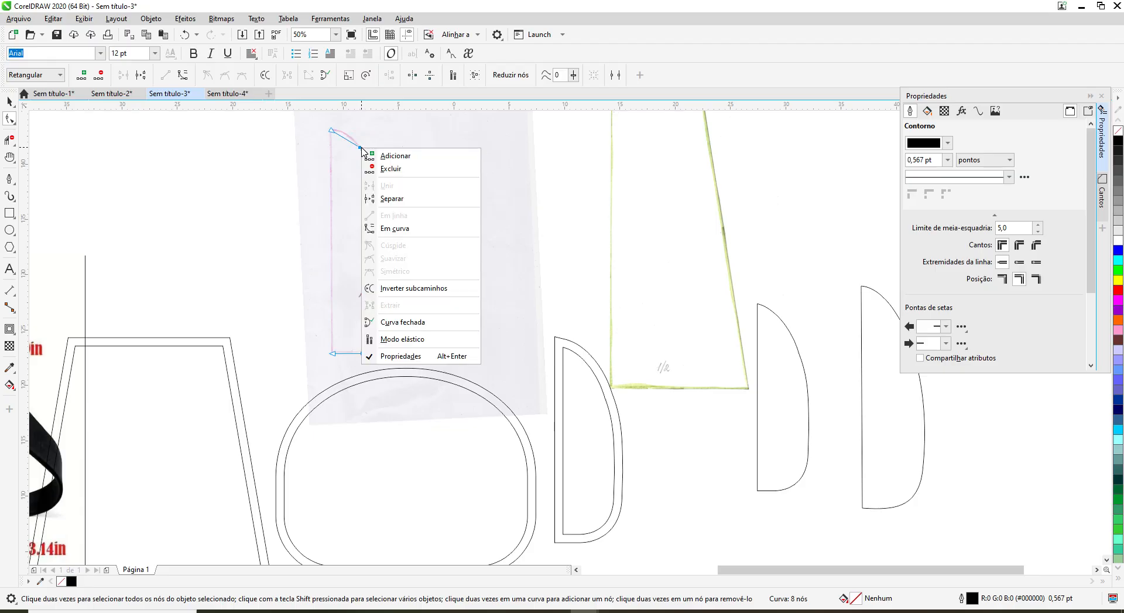
pyautogui.click(404, 230)
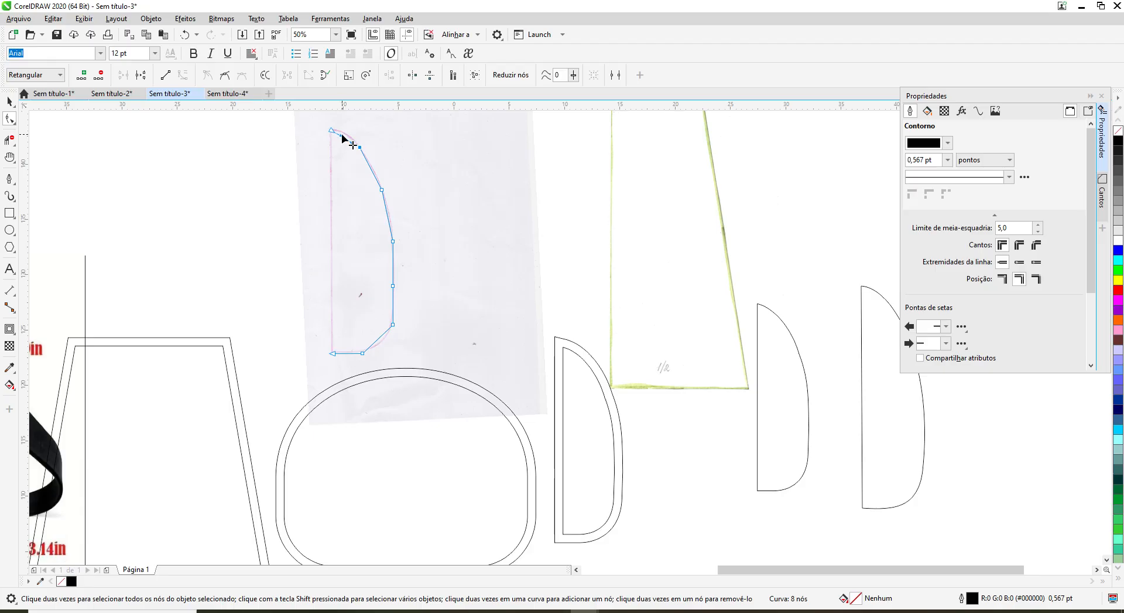
pyautogui.moveTo(341, 136); pyautogui.dragTo(344, 131)
# Step: Refine the bend of the uppermost segment so it follows the scanned pink line more closely
pyautogui.scroll(2, 457, 206)
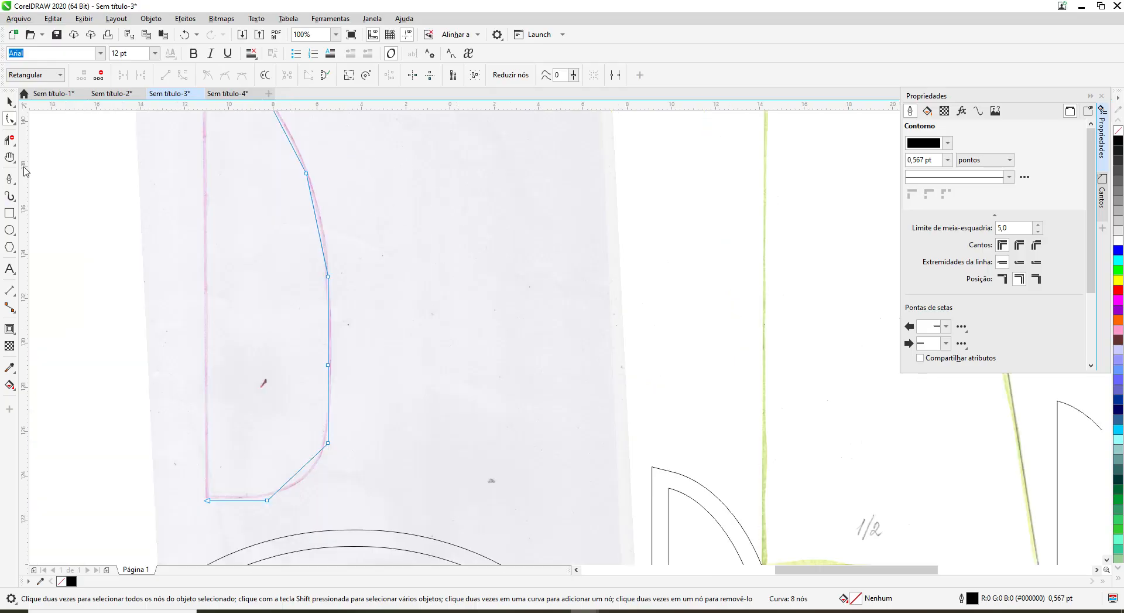
pyautogui.click(10, 157)
pyautogui.moveTo(167, 166); pyautogui.dragTo(213, 316)
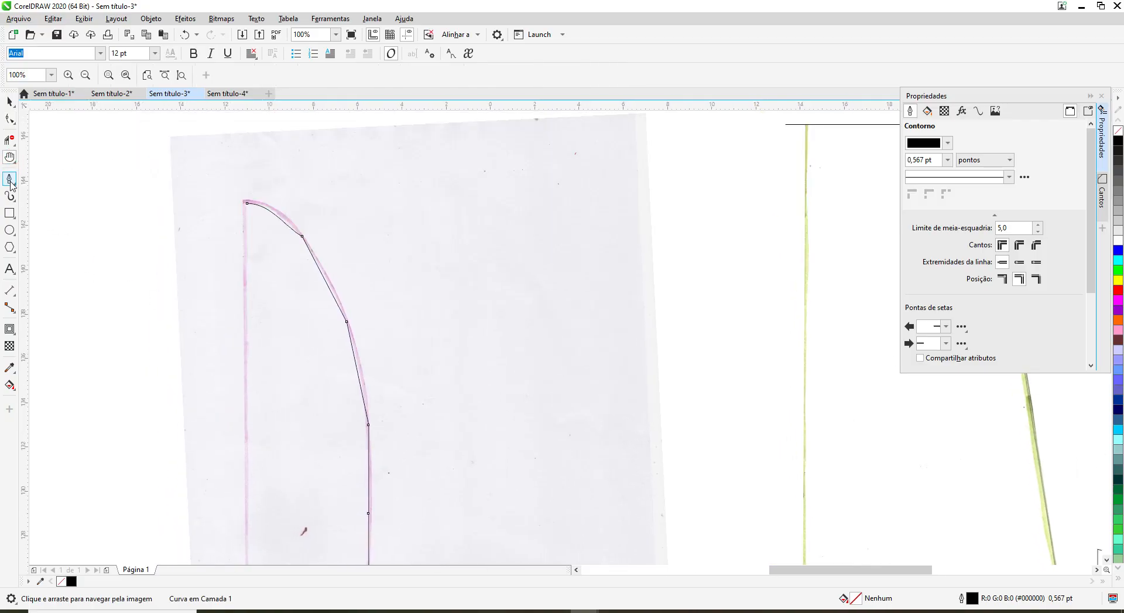
pyautogui.click(11, 120)
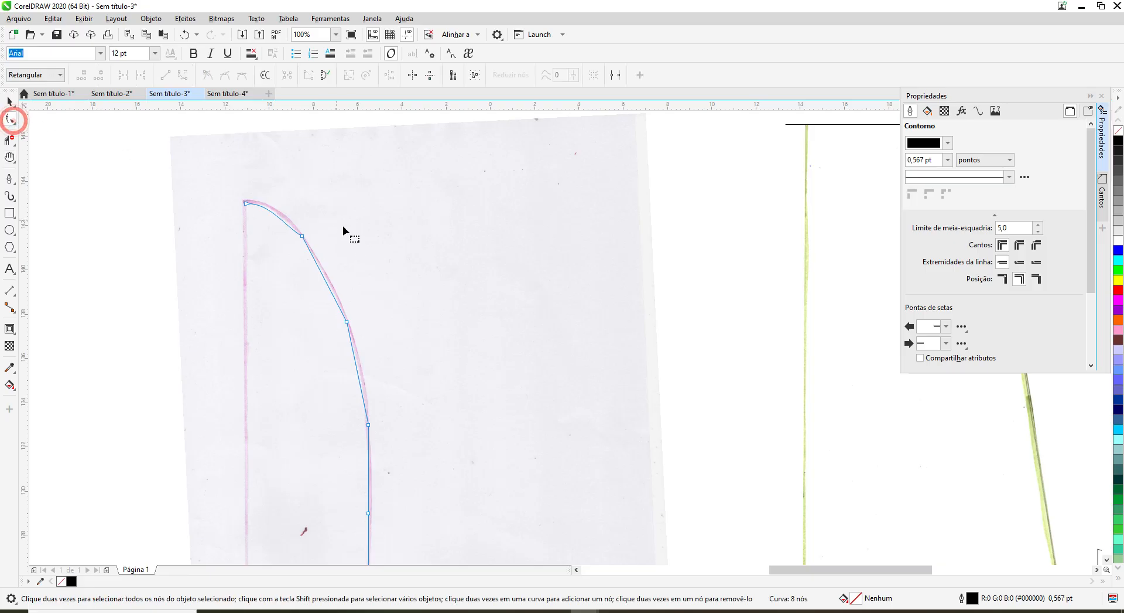
pyautogui.click(303, 236)
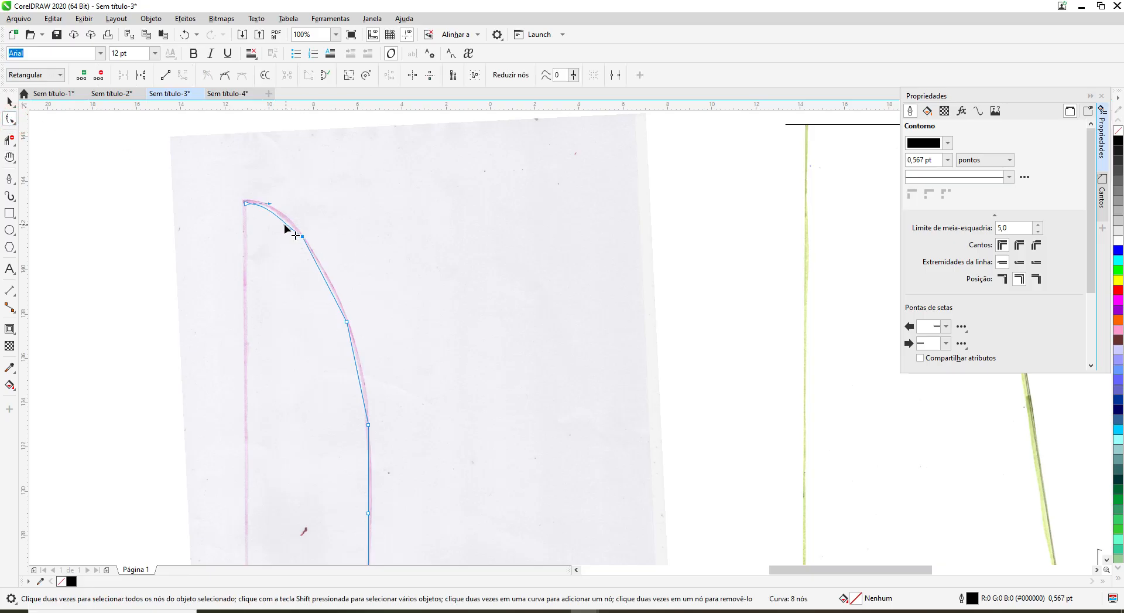
pyautogui.click(284, 221)
pyautogui.moveTo(269, 205); pyautogui.dragTo(269, 203)
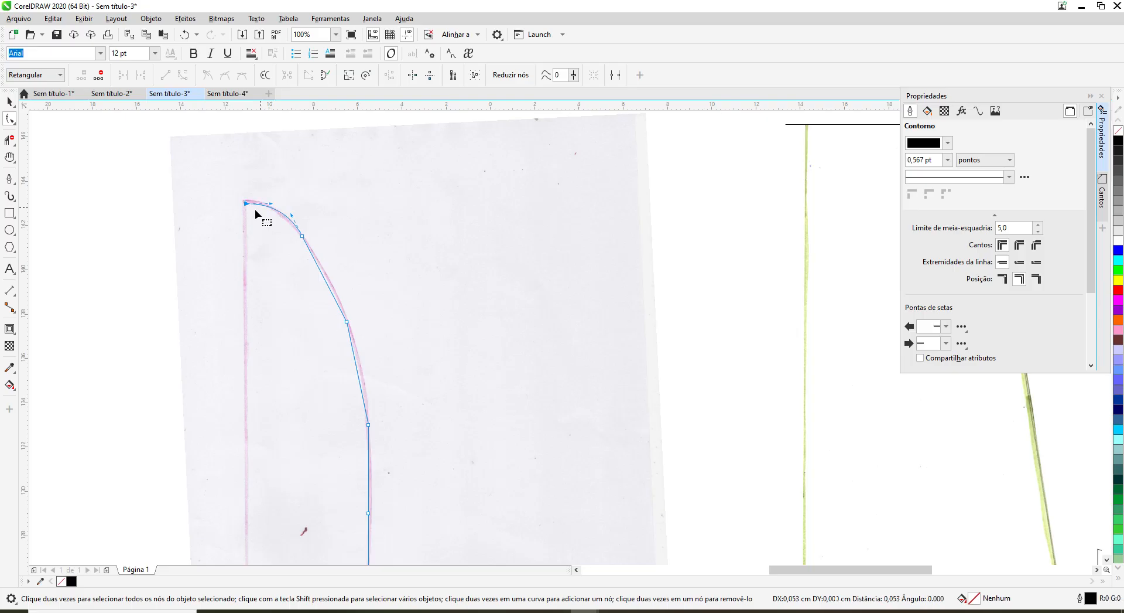
# Step: Reposition the trace's upper end node at the tip of the scanned shape, undoing a misplaced node move along the way
pyautogui.click(244, 202)
pyautogui.click(254, 210)
pyautogui.moveTo(253, 210); pyautogui.dragTo(252, 204)
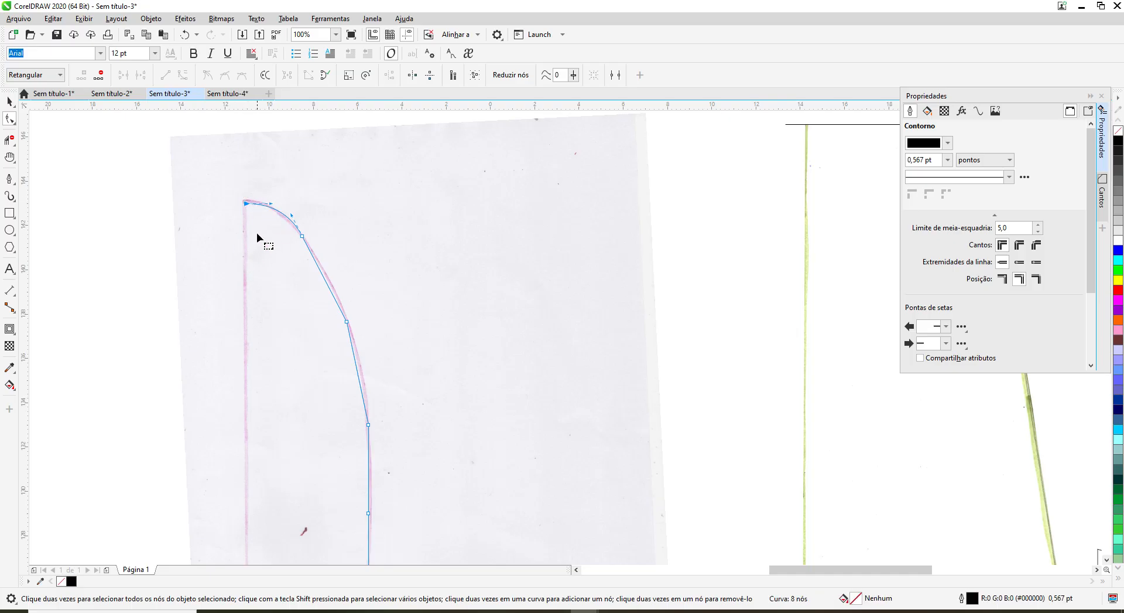
pyautogui.moveTo(245, 202); pyautogui.dragTo(245, 198)
pyautogui.click(244, 199)
pyautogui.moveTo(243, 202); pyautogui.dragTo(247, 206)
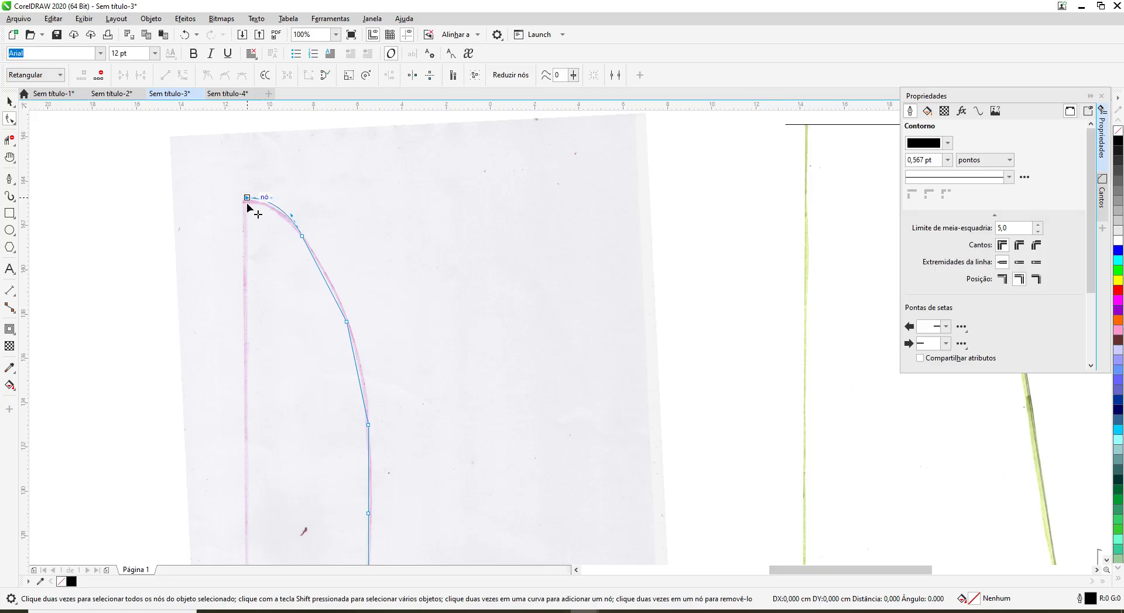
pyautogui.hotkey('ctrl', 'z')
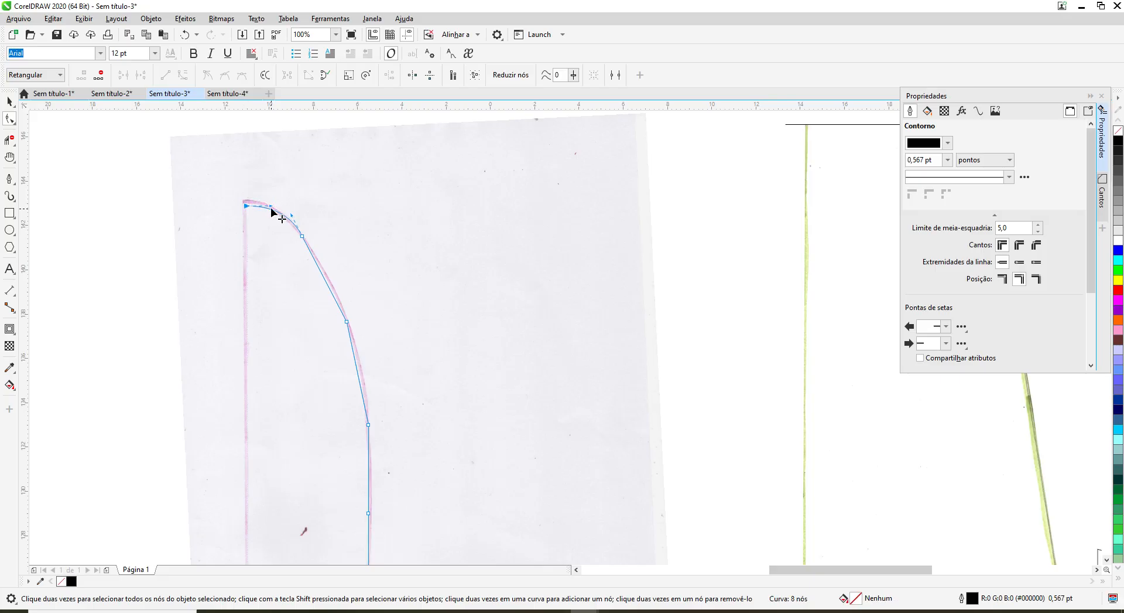
pyautogui.moveTo(271, 206); pyautogui.dragTo(247, 214)
# Step: Convert the second segment of the trace to a curve and shape it along the scanned pink line
pyautogui.rightClick(346, 322)
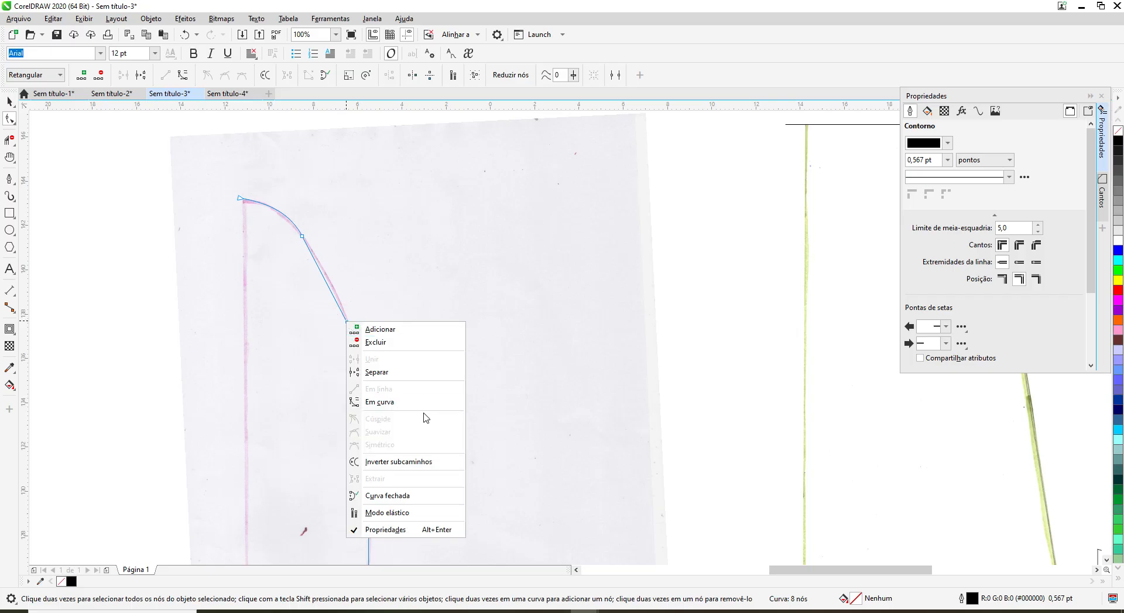
pyautogui.click(404, 402)
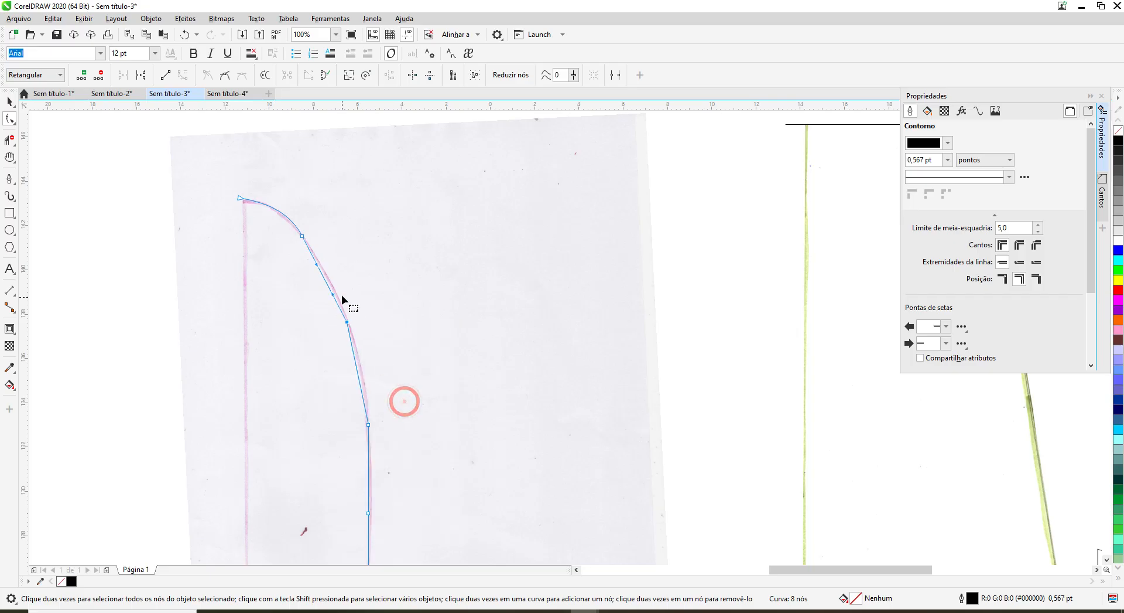
pyautogui.moveTo(333, 294)
pyautogui.mouseDown()
pyautogui.moveTo(347, 296)
pyautogui.moveTo(324, 263)
pyautogui.mouseUp()
pyautogui.click(323, 257)
pyautogui.moveTo(322, 257); pyautogui.dragTo(319, 260)
# Step: Delete the node at the second segment's lower end and reshape the merged curve to follow the scan
pyautogui.click(347, 322)
pyautogui.rightClick(347, 322)
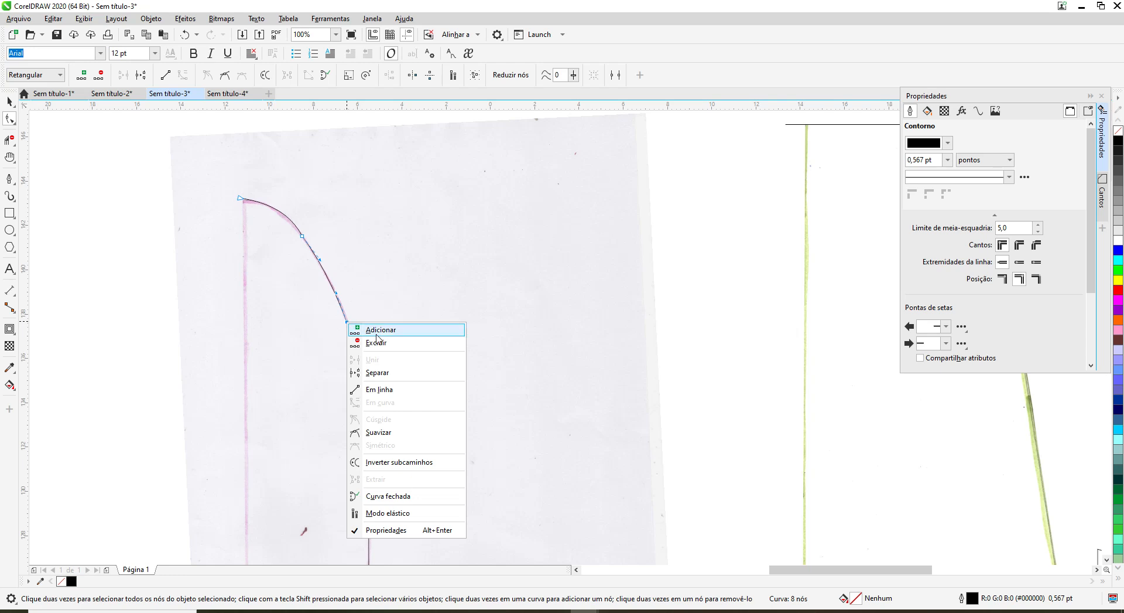
pyautogui.click(394, 343)
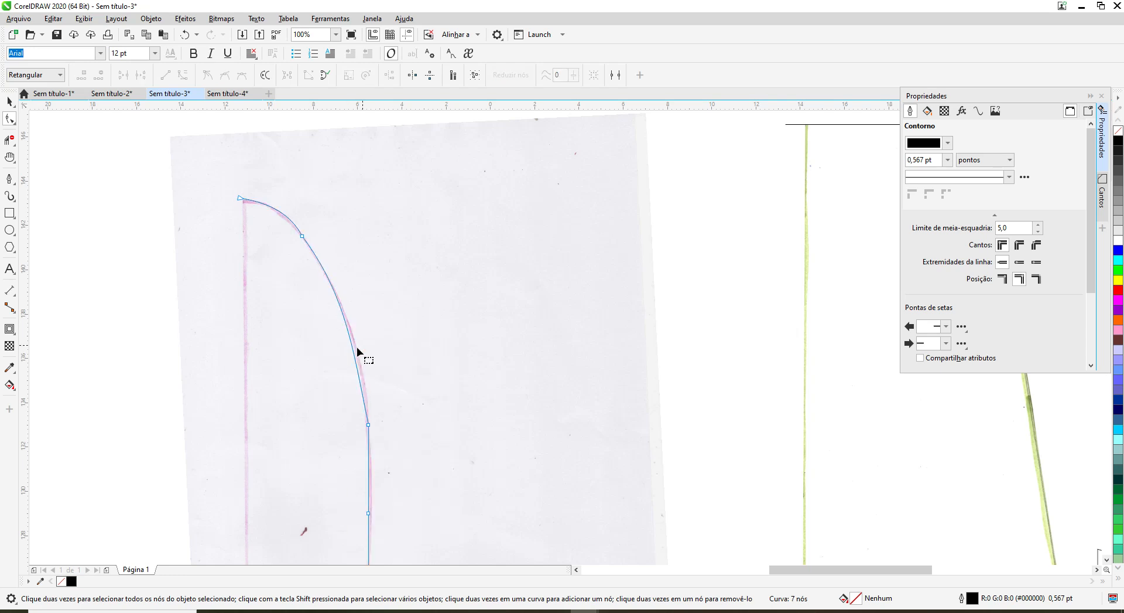
pyautogui.click(369, 424)
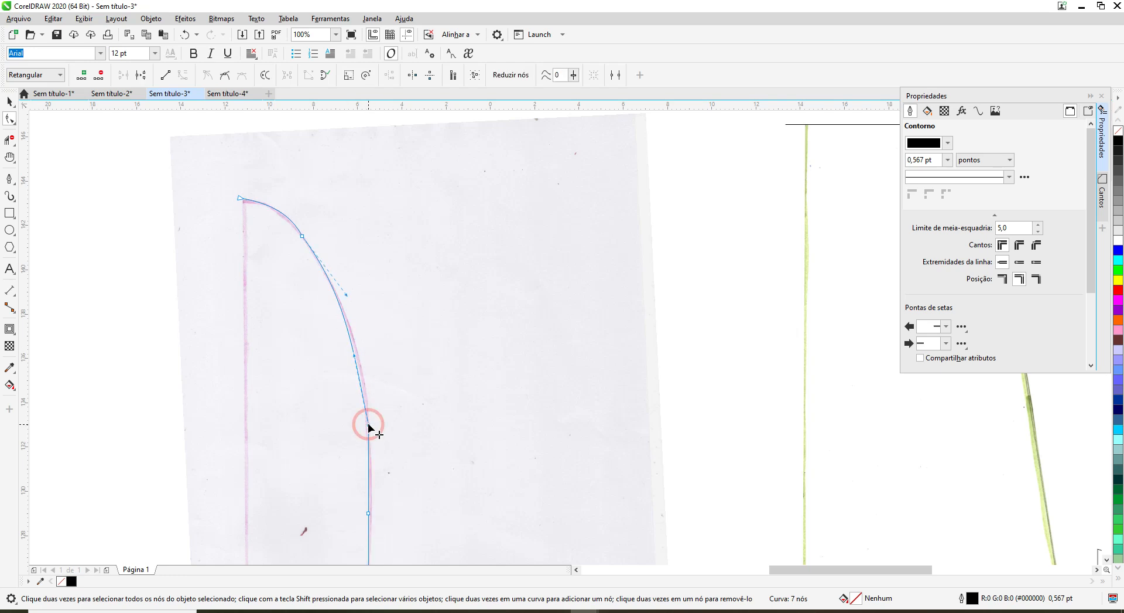
pyautogui.moveTo(354, 355); pyautogui.dragTo(364, 352)
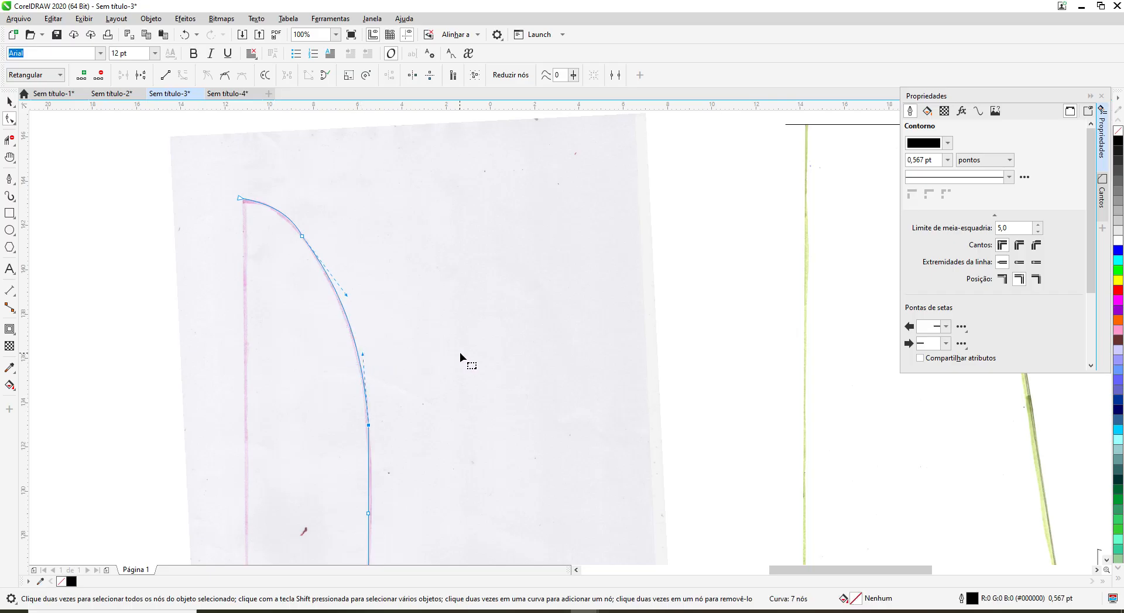
# Step: Try to turn the side curve's lower handle vertical above the node where it meets the straight side
pyautogui.click(9, 157)
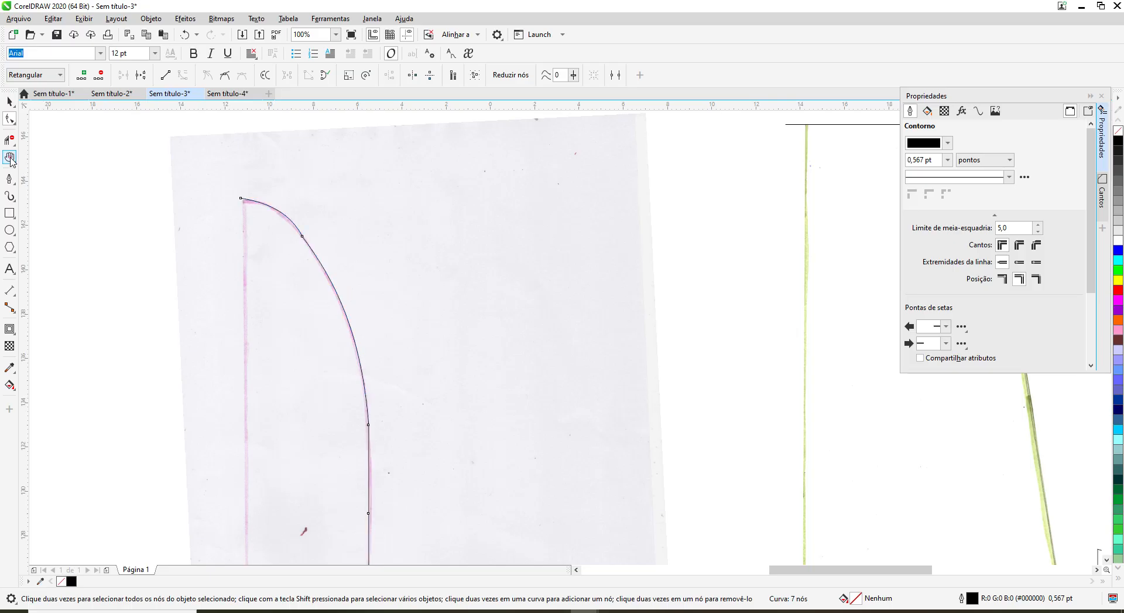
pyautogui.moveTo(461, 420); pyautogui.dragTo(475, 297)
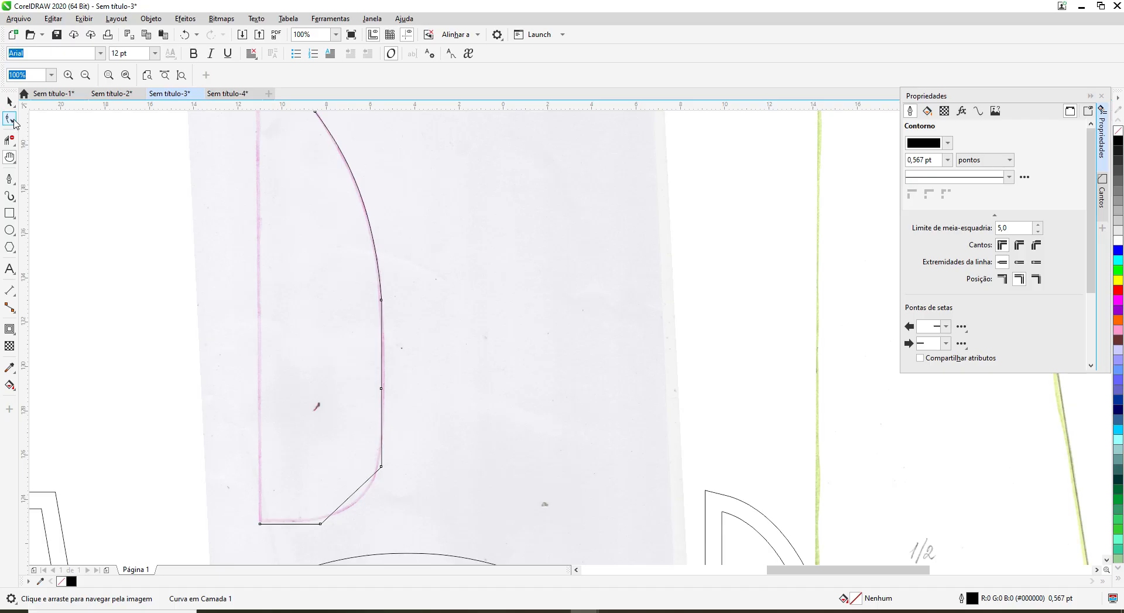
pyautogui.click(13, 124)
pyautogui.click(47, 123)
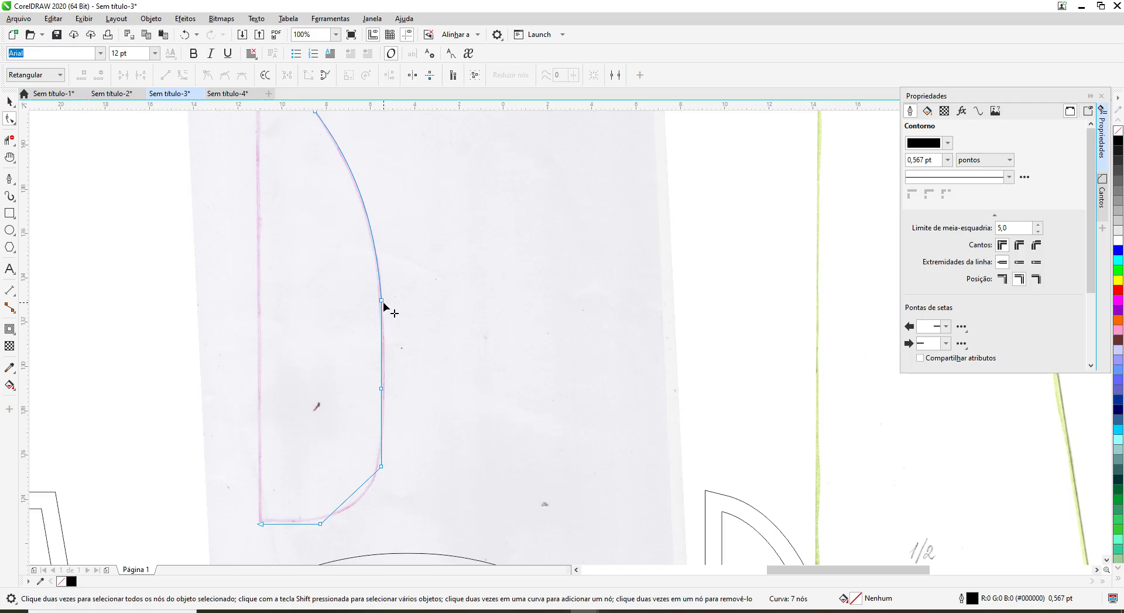
pyautogui.click(382, 300)
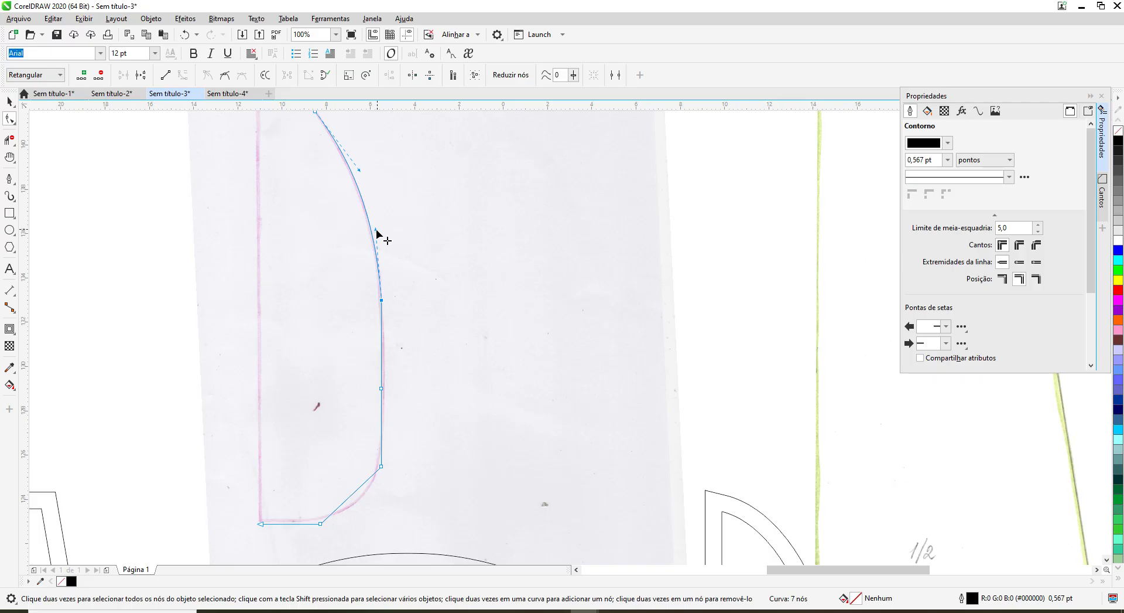
pyautogui.moveTo(375, 230); pyautogui.dragTo(382, 229)
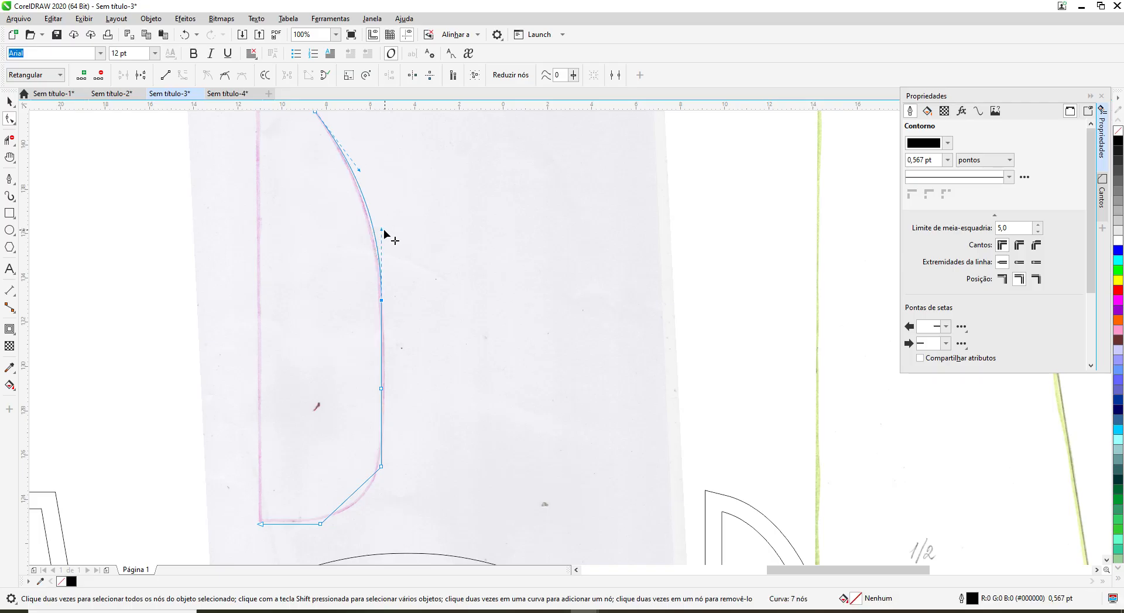
pyautogui.click(185, 35)
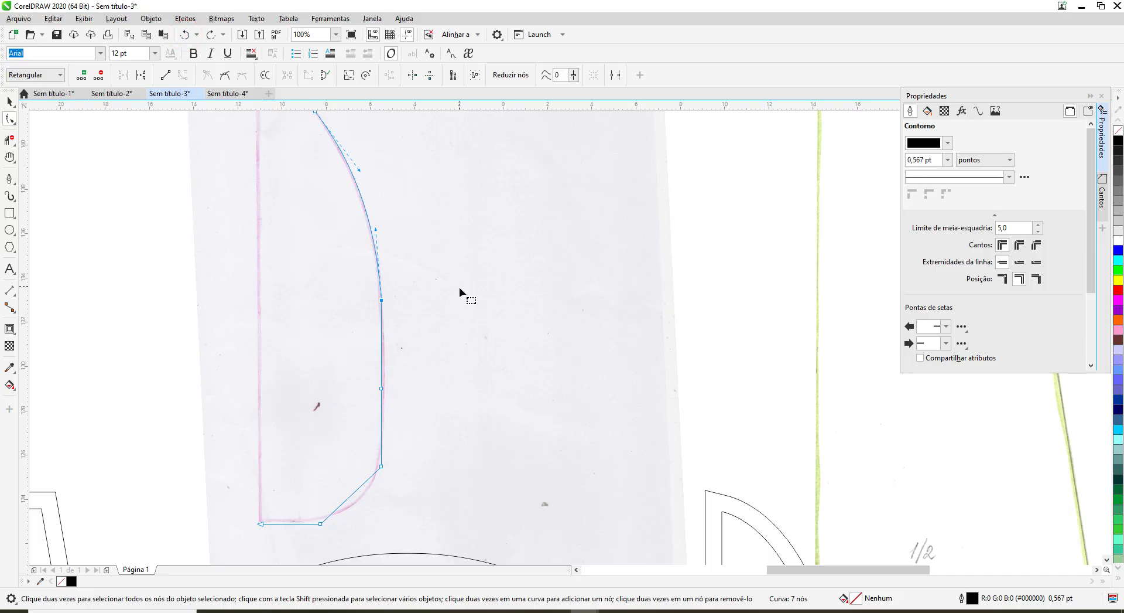
# Step: Delete the node where the side curve meets the straight side, and select the next node down
pyautogui.rightClick(380, 300)
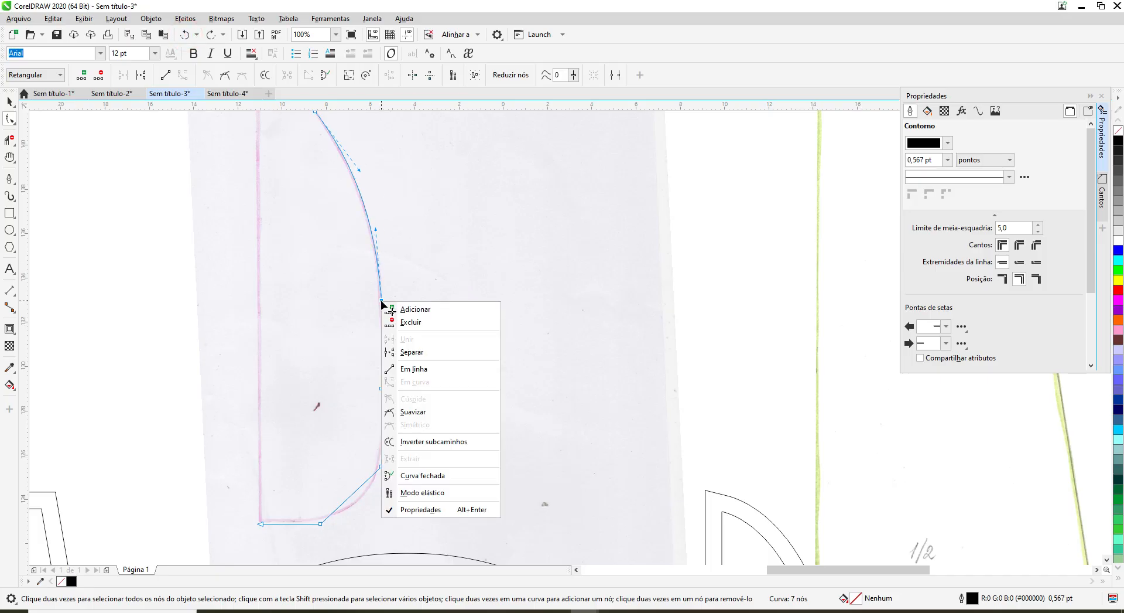
pyautogui.click(409, 322)
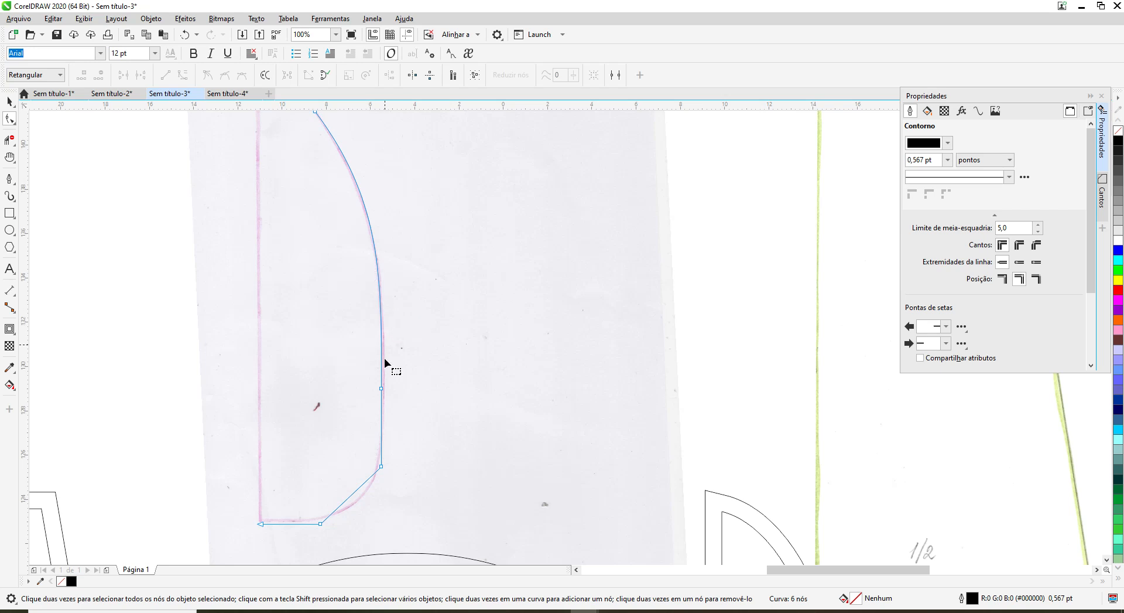
pyautogui.click(382, 389)
pyautogui.rightClick(382, 389)
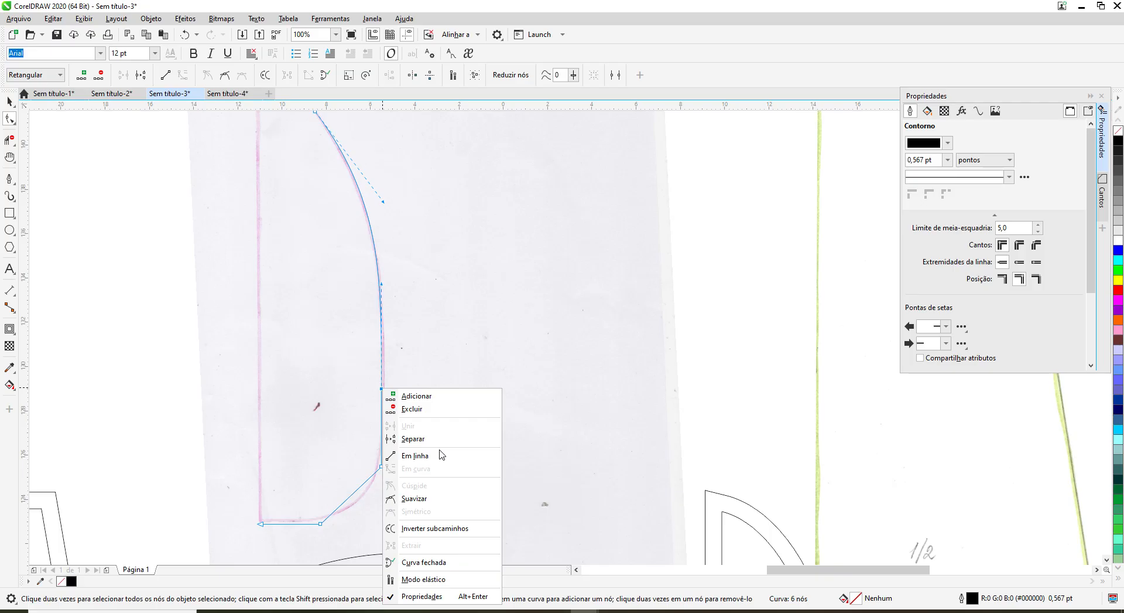
pyautogui.click(427, 347)
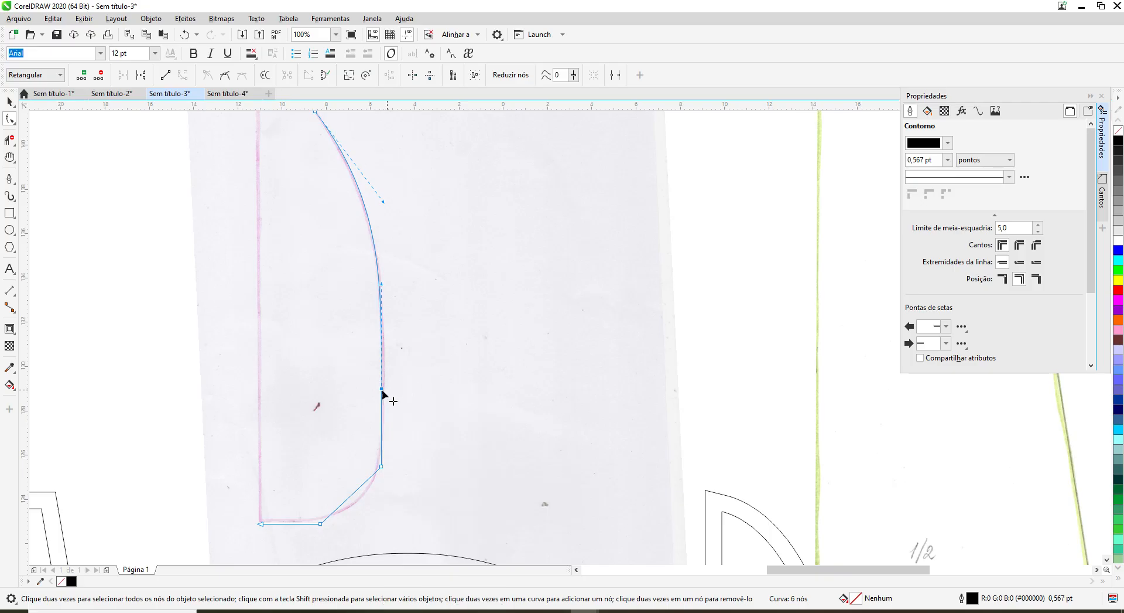
# Step: Reposition the node on the outline's curved side so the curve follows the scanned pink line
pyautogui.click(382, 390)
pyautogui.moveTo(382, 286)
pyautogui.mouseDown()
pyautogui.moveTo(391, 287)
pyautogui.moveTo(382, 287)
pyautogui.mouseUp()
pyautogui.moveTo(381, 388); pyautogui.dragTo(393, 391)
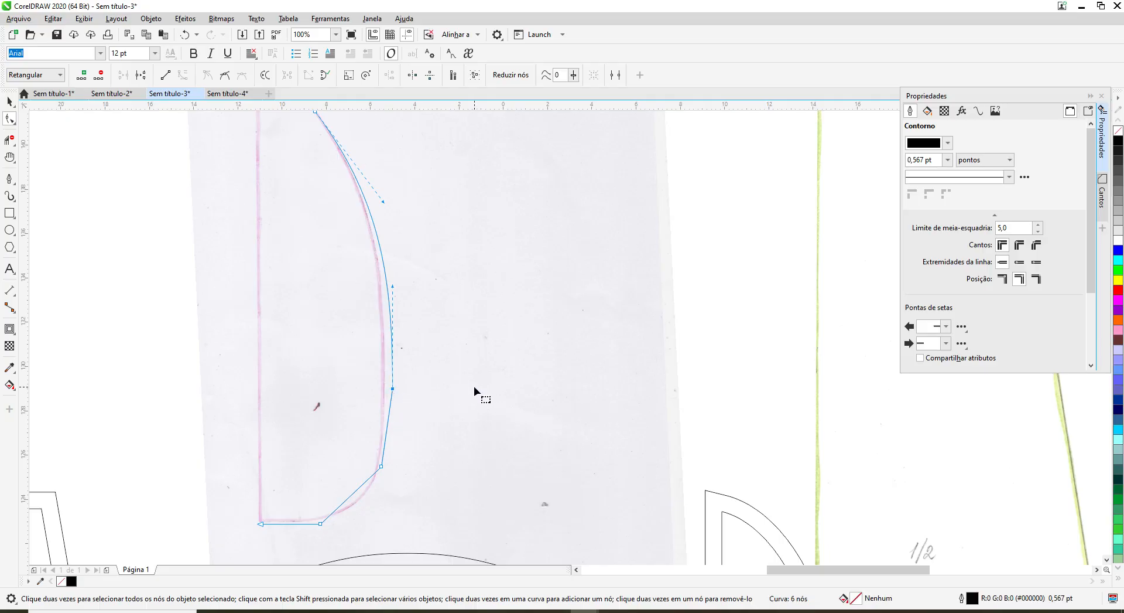
pyautogui.press('Left')
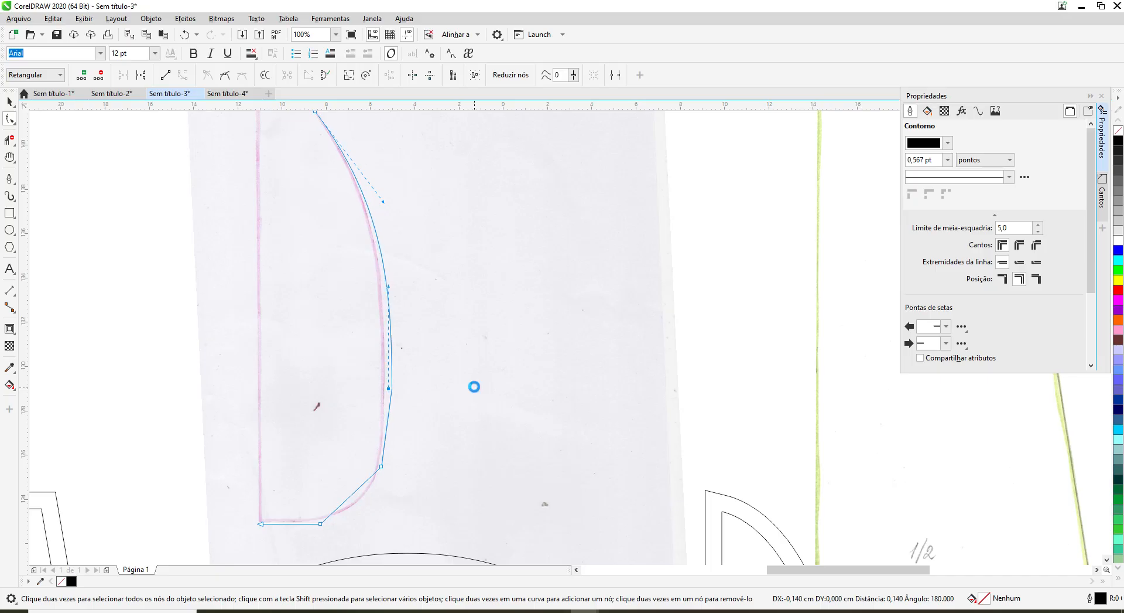
pyautogui.press('Left')
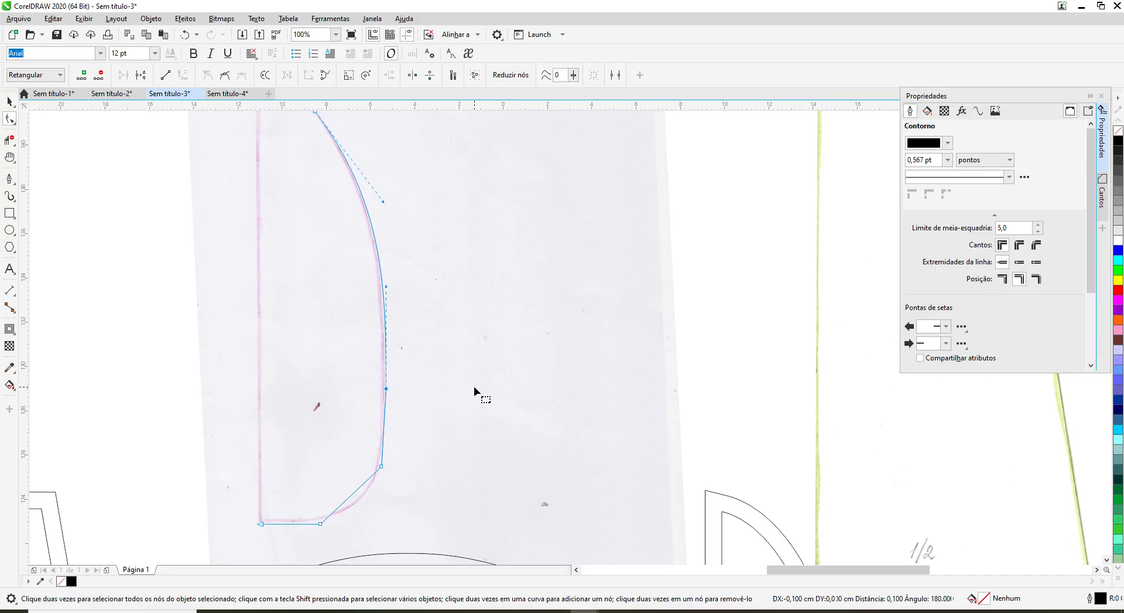
pyautogui.press('Left')
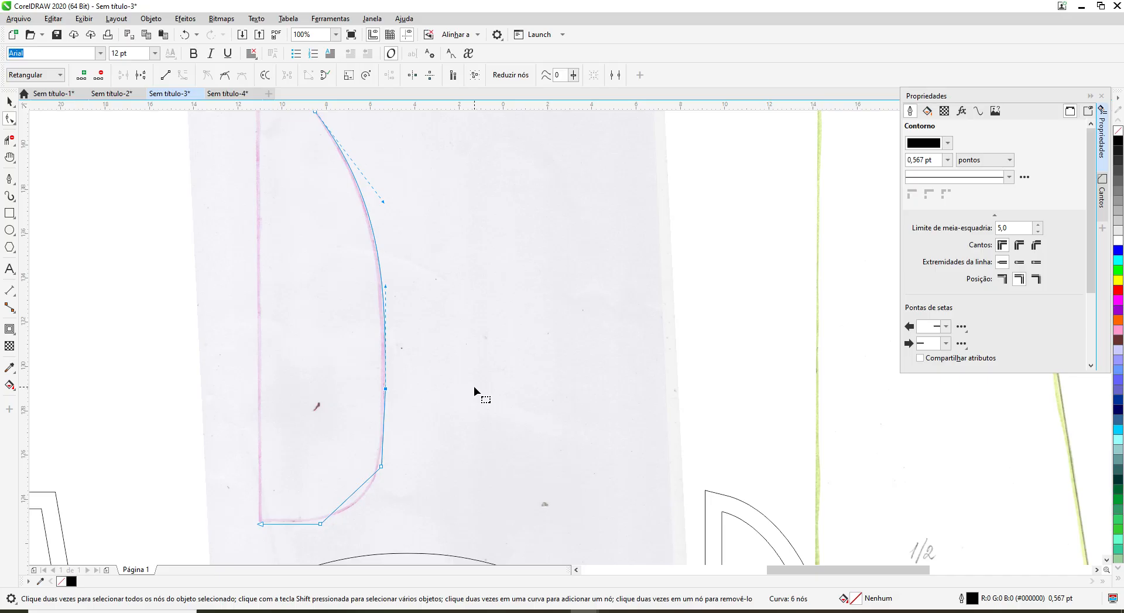
pyautogui.press('Left')
pyautogui.press('Left')
# Step: Convert the straight segment below the side node to a curve and delete the node at its lower end
pyautogui.click(381, 467)
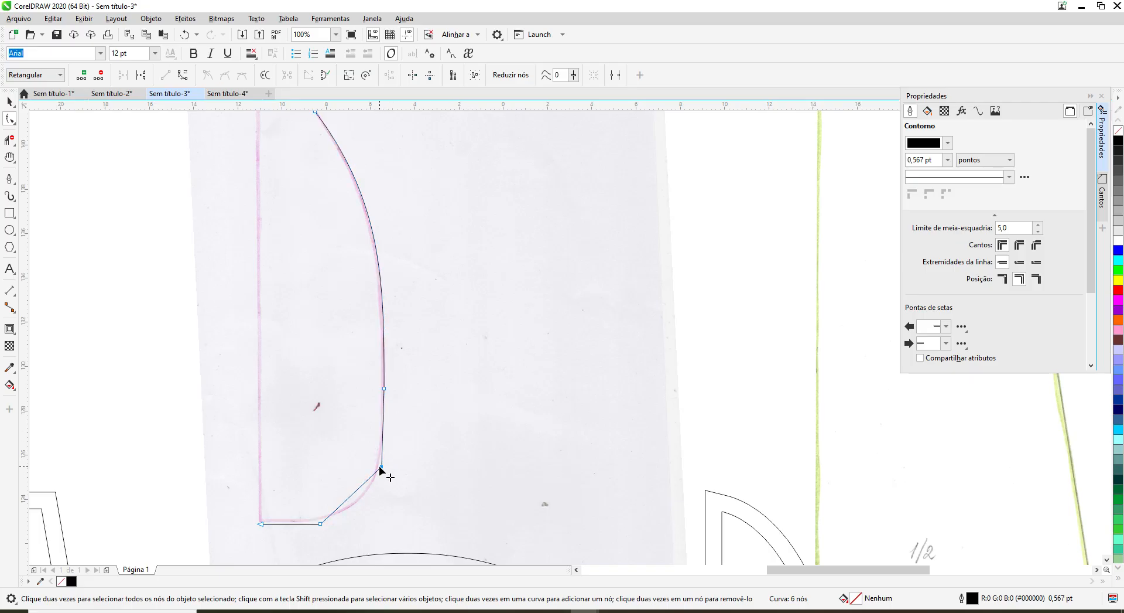
pyautogui.rightClick(380, 467)
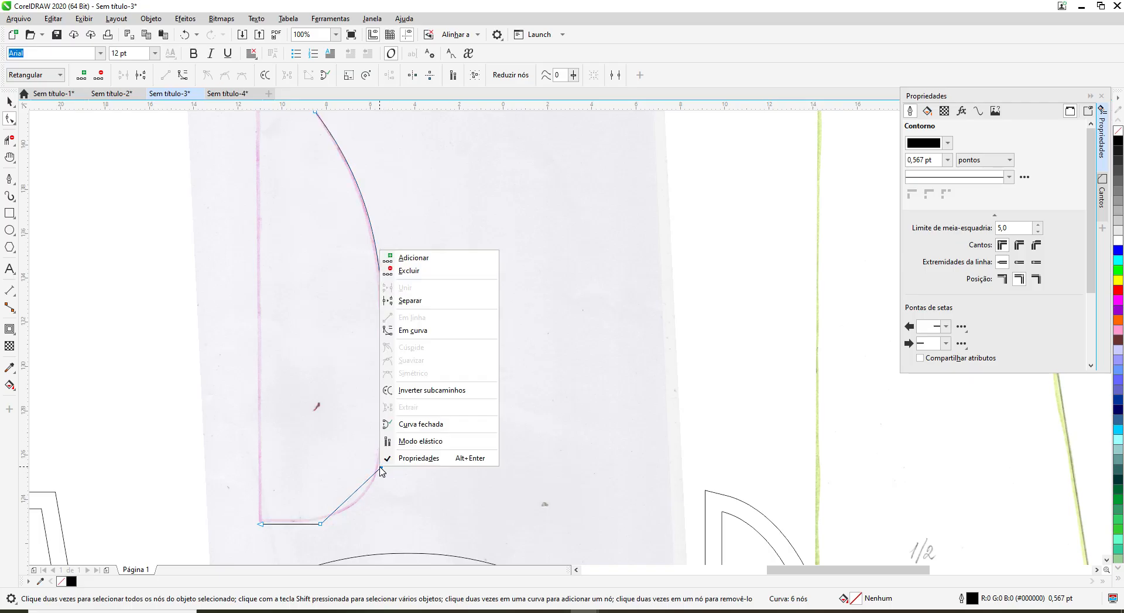
pyautogui.click(443, 332)
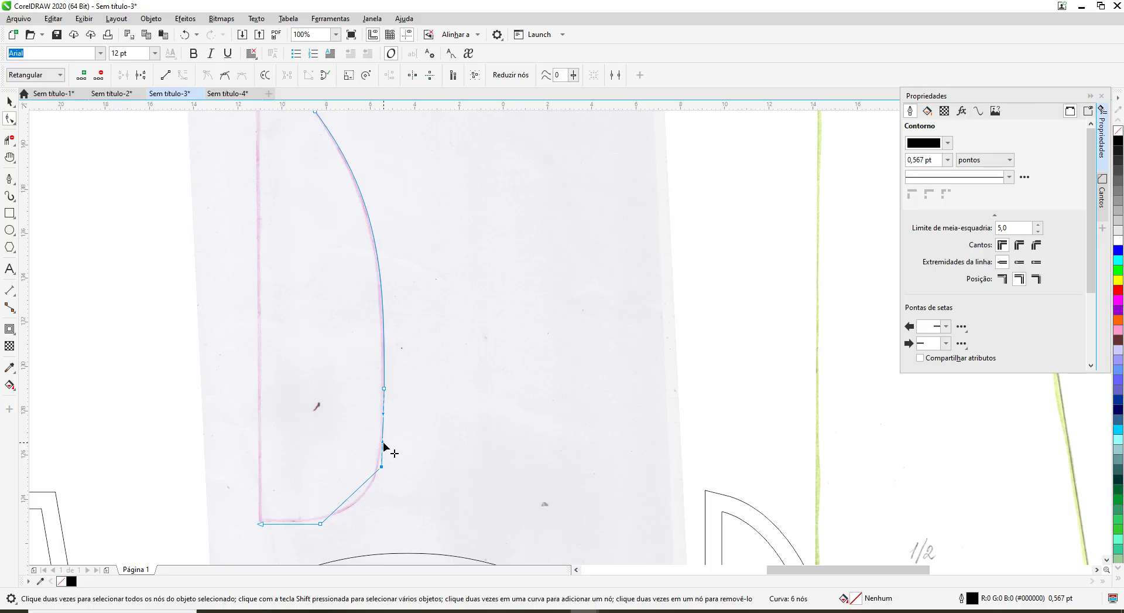
pyautogui.moveTo(382, 441); pyautogui.dragTo(382, 445)
pyautogui.rightClick(381, 466)
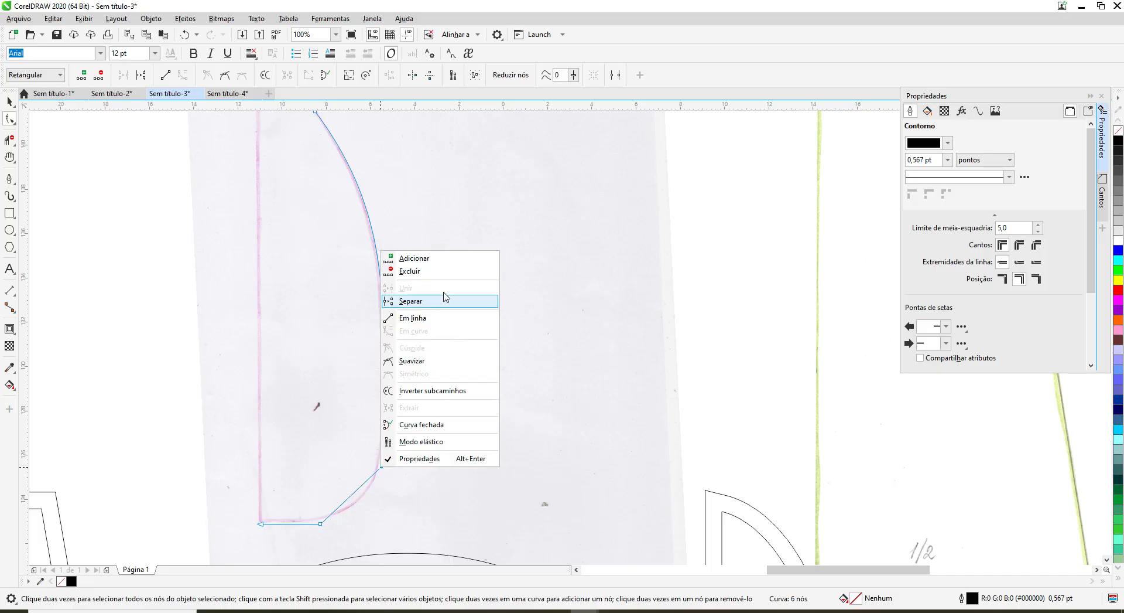
pyautogui.click(445, 271)
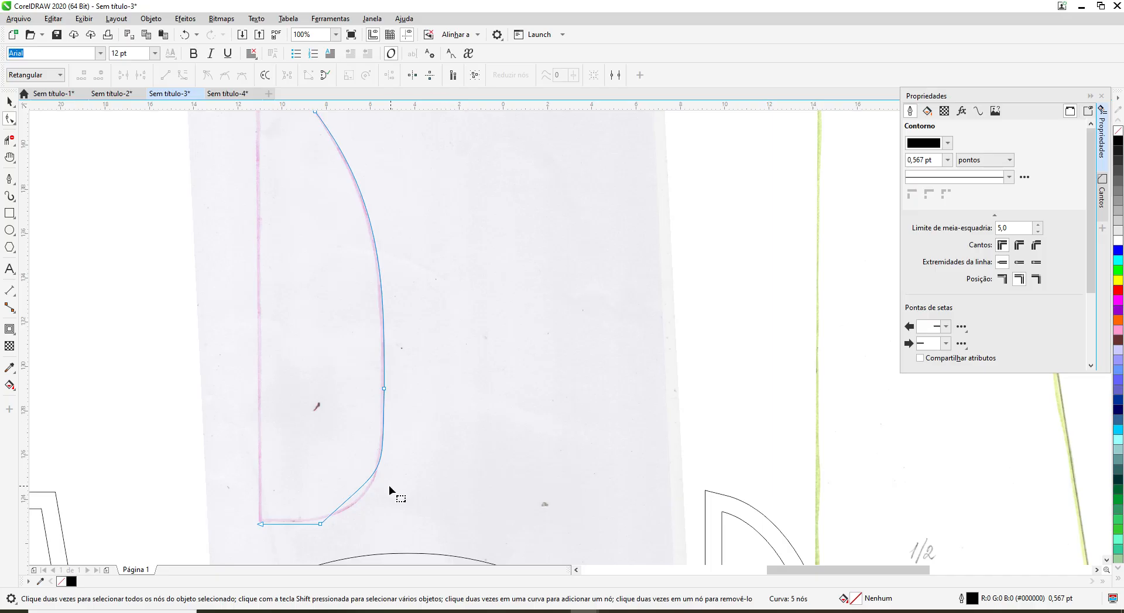
# Step: Adjust the lower corner's curve handle towards the pink line and delete the node on the bottom edge to round the corner
pyautogui.rightClick(350, 496)
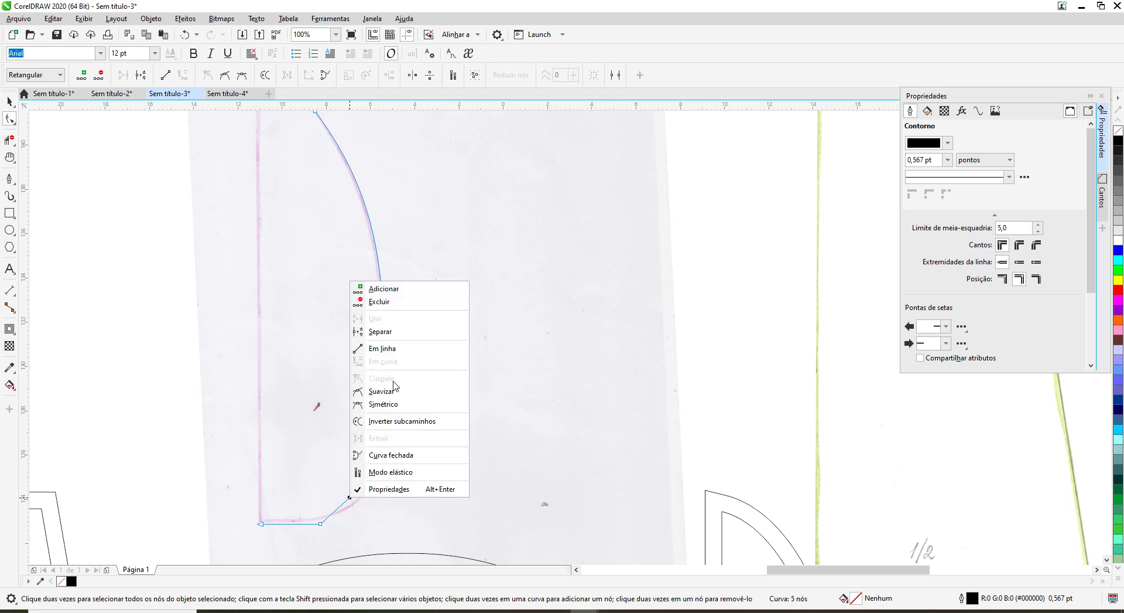
pyautogui.click(570, 392)
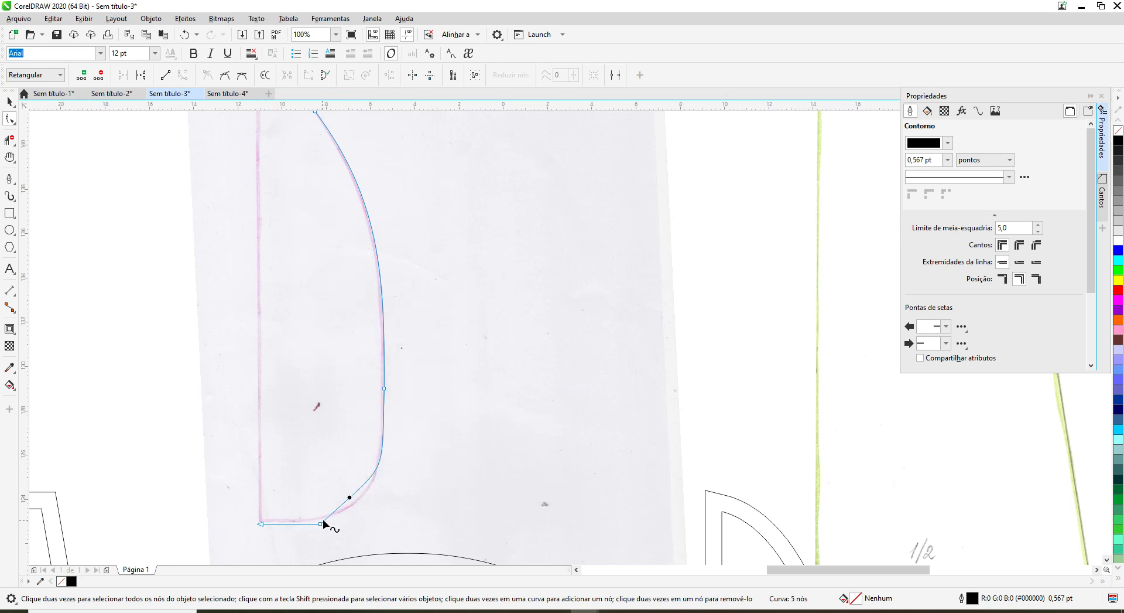
pyautogui.click(319, 523)
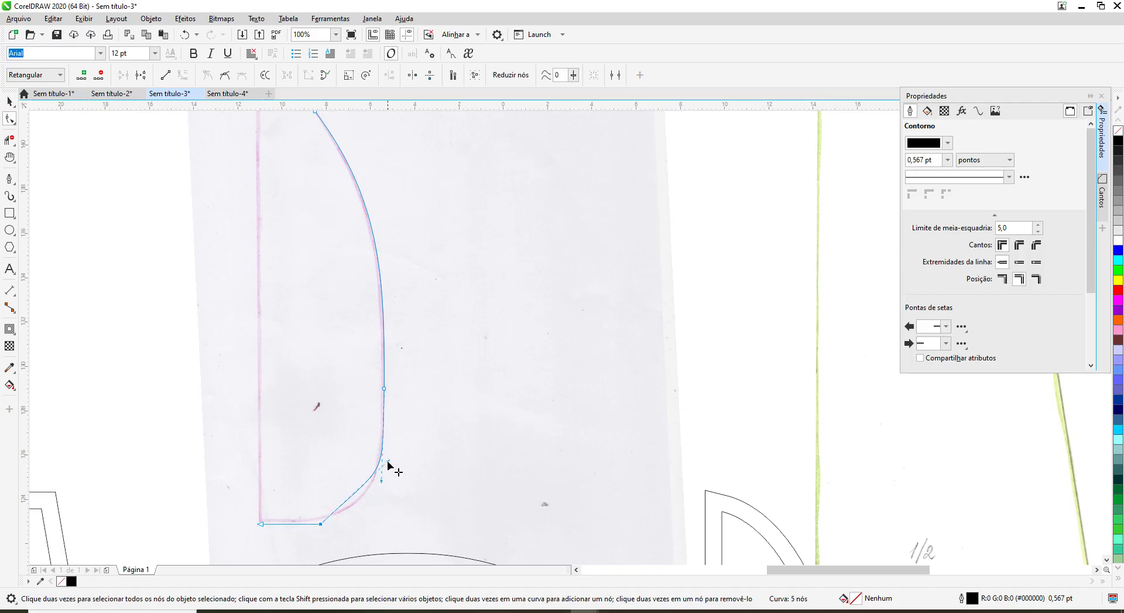
pyautogui.moveTo(388, 462); pyautogui.dragTo(377, 493)
pyautogui.moveTo(321, 526); pyautogui.dragTo(323, 524)
pyautogui.rightClick(321, 525)
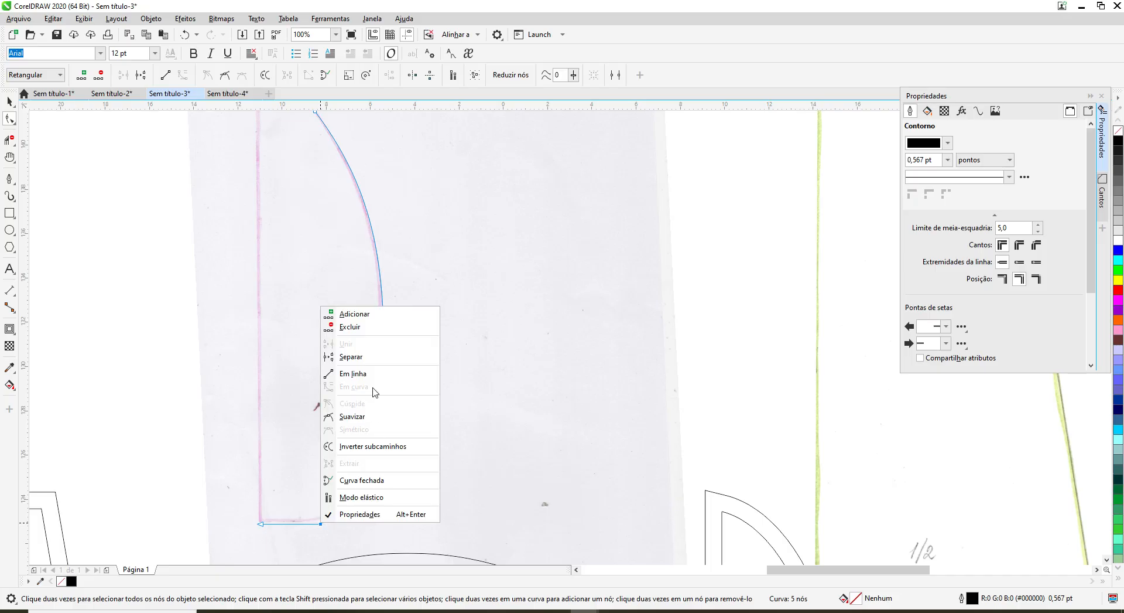
pyautogui.click(363, 328)
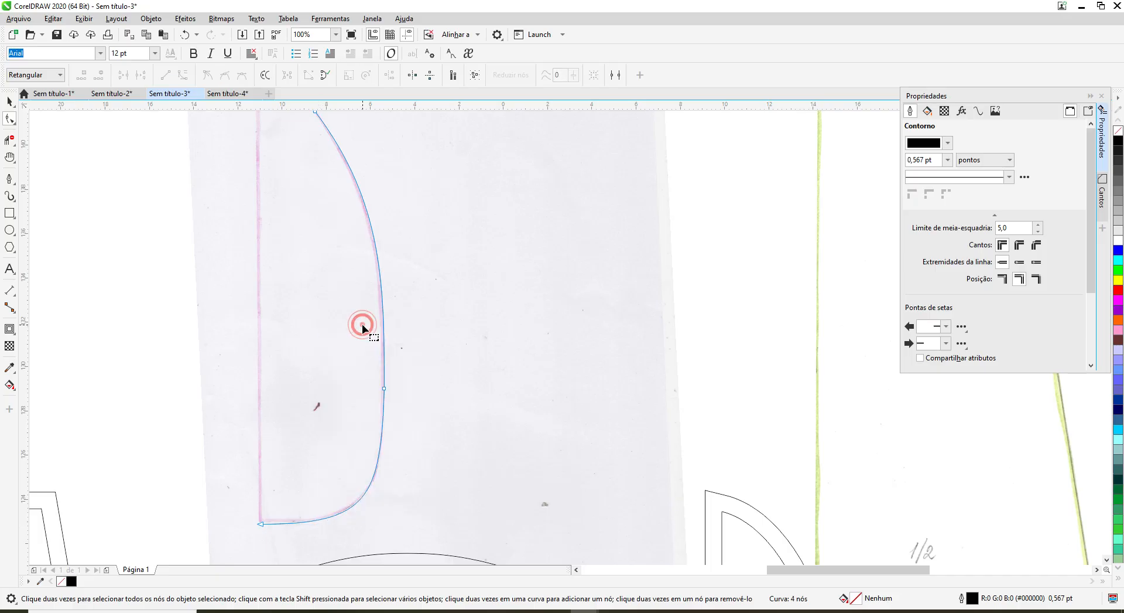
# Step: Move the outline's bottom end node onto the lower corner of the scanned pink line
pyautogui.click(260, 524)
pyautogui.moveTo(260, 523); pyautogui.dragTo(260, 520)
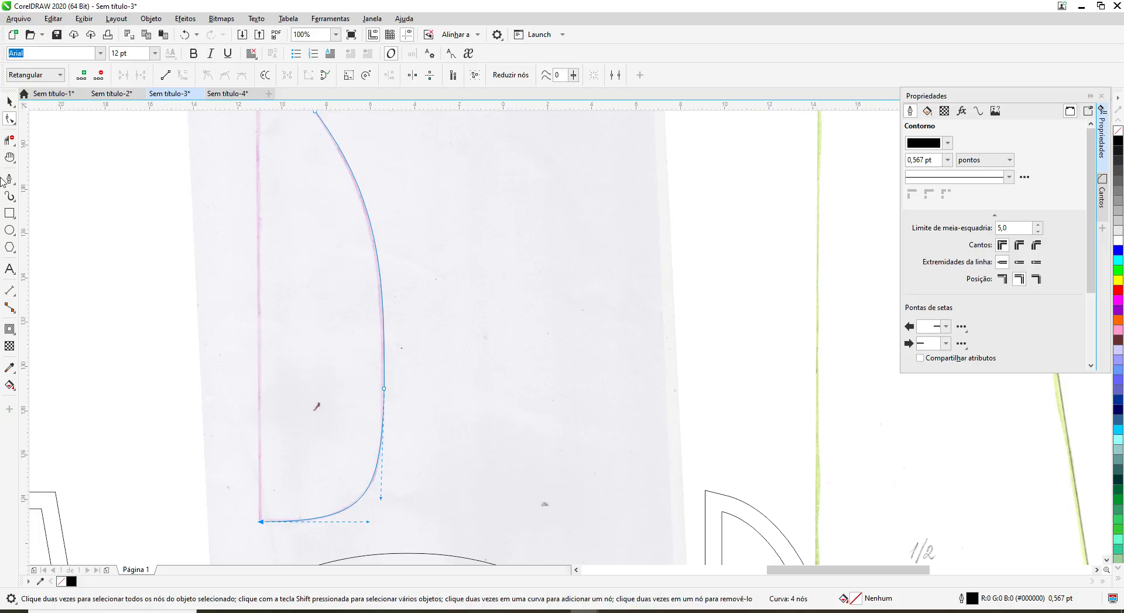
pyautogui.press('Escape')
# Step: Close the traced outline with a straight Freehand line from its top end node to its bottom end node
pyautogui.click(9, 157)
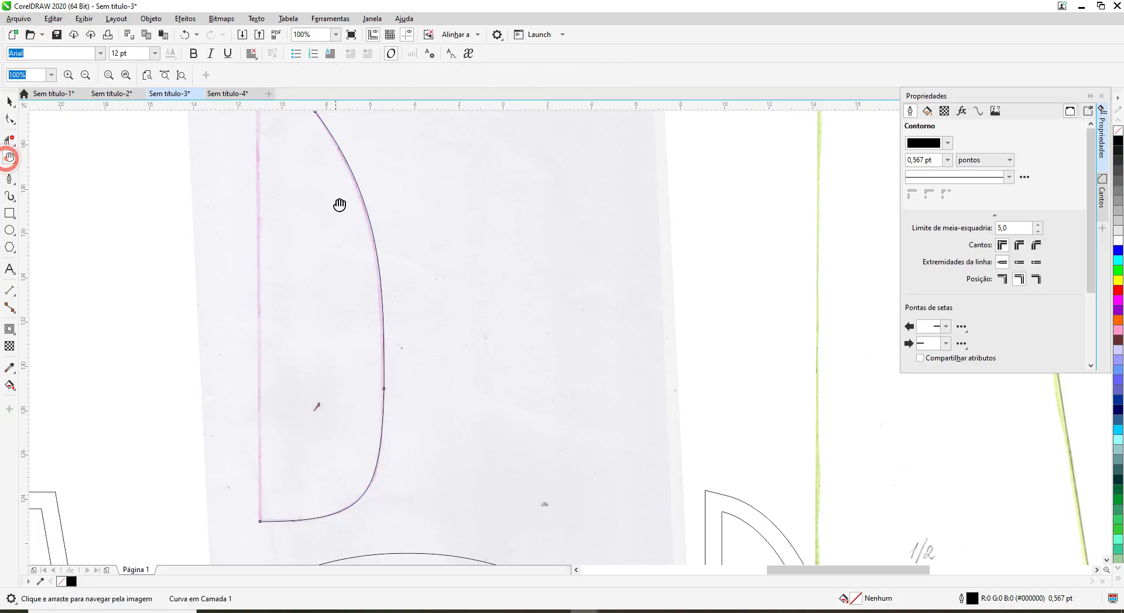
pyautogui.moveTo(339, 205); pyautogui.dragTo(401, 274)
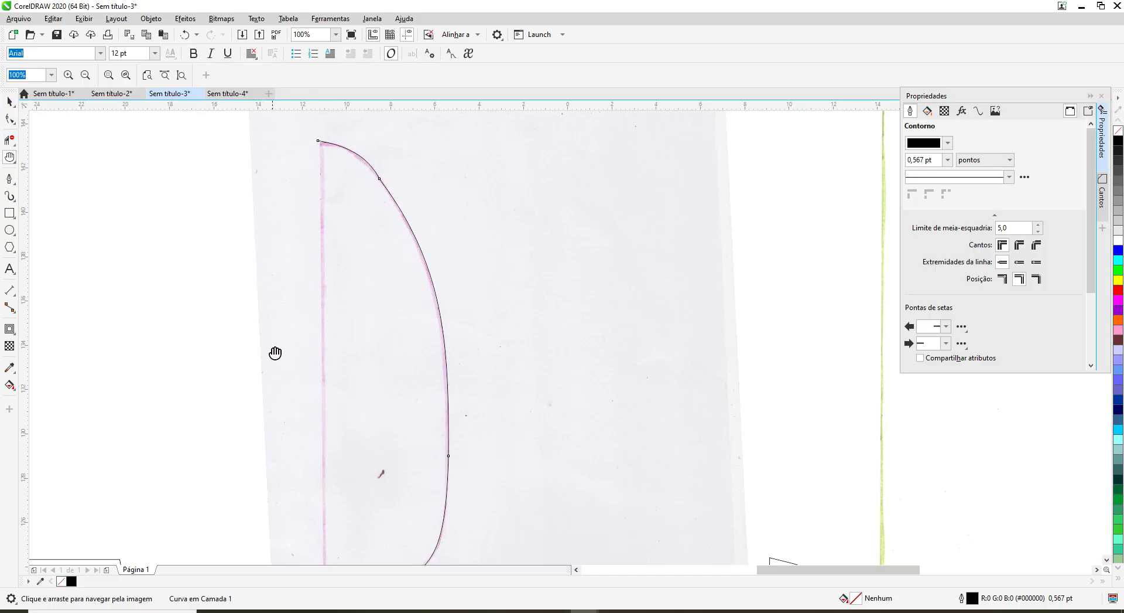
pyautogui.moveTo(282, 359); pyautogui.dragTo(279, 327)
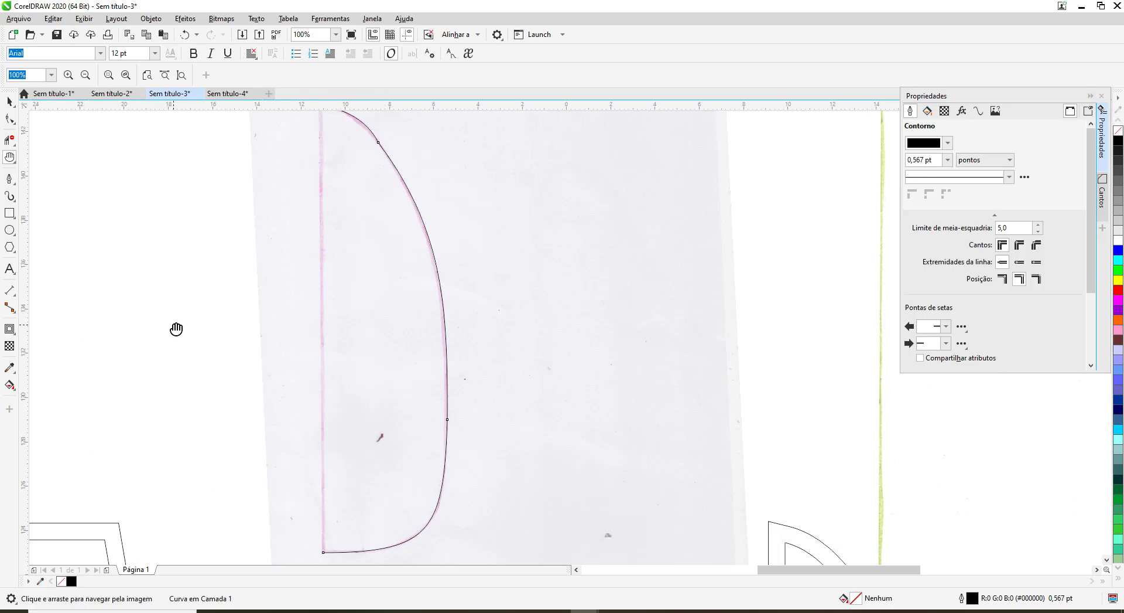
pyautogui.scroll(-1, 177, 329)
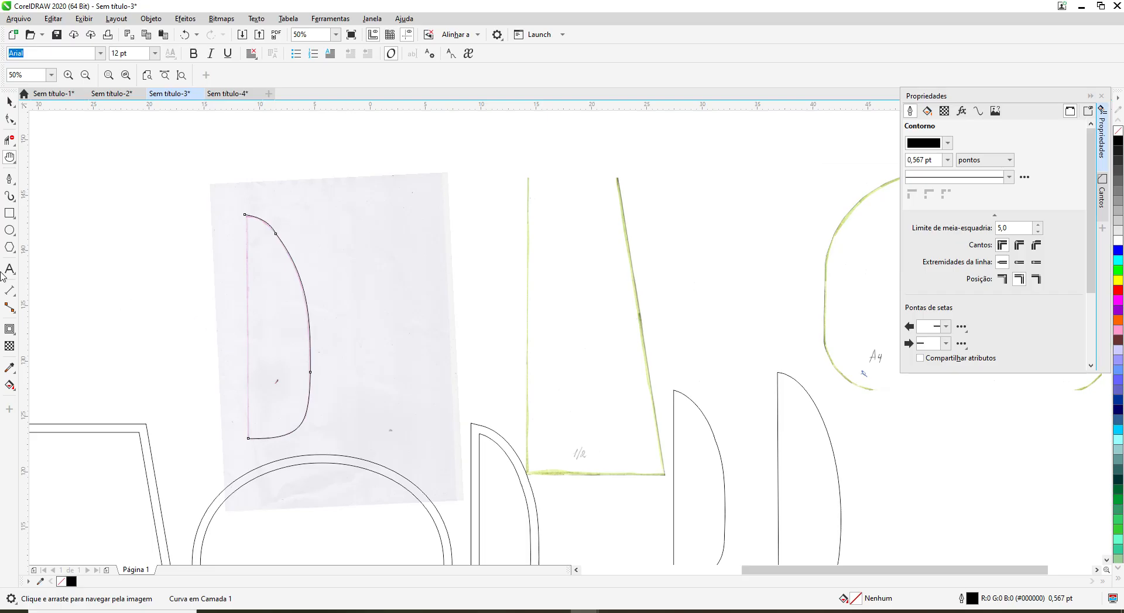
pyautogui.click(10, 178)
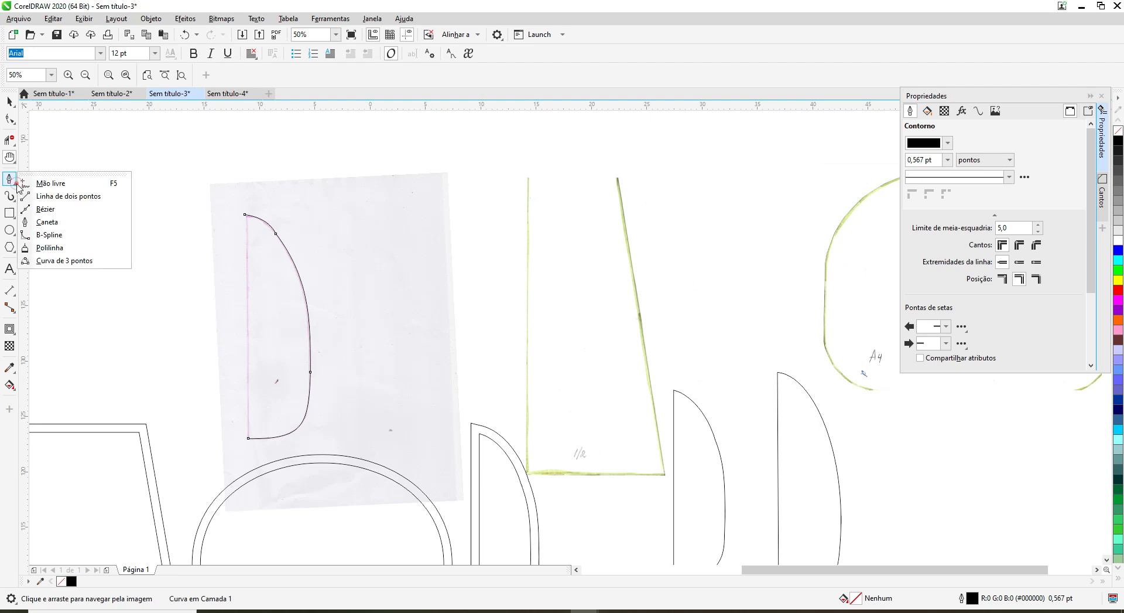
pyautogui.click(57, 186)
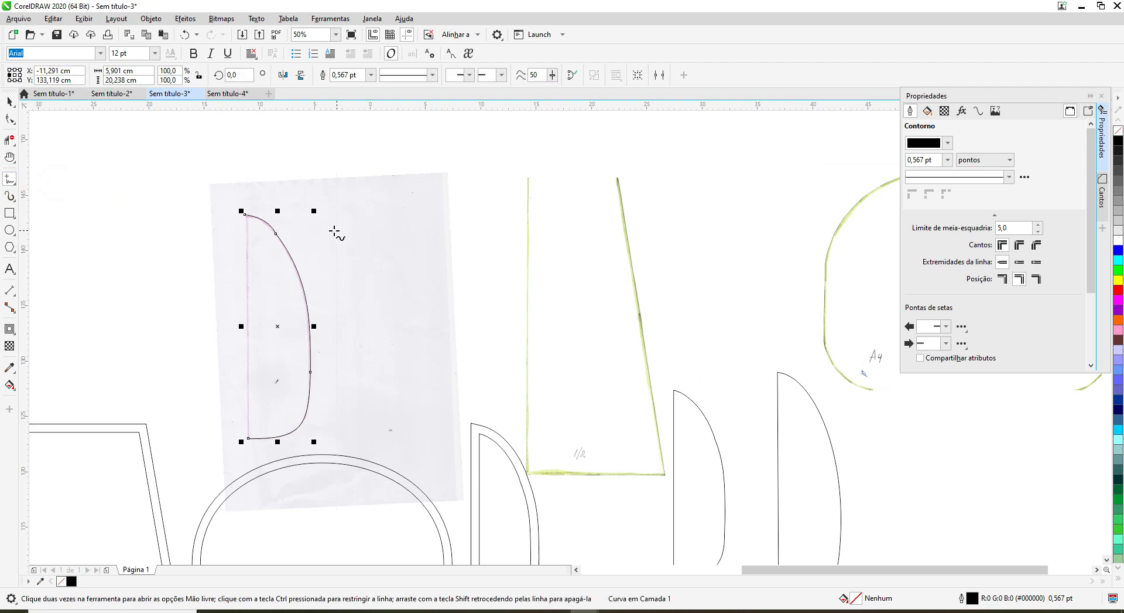
pyautogui.click(9, 156)
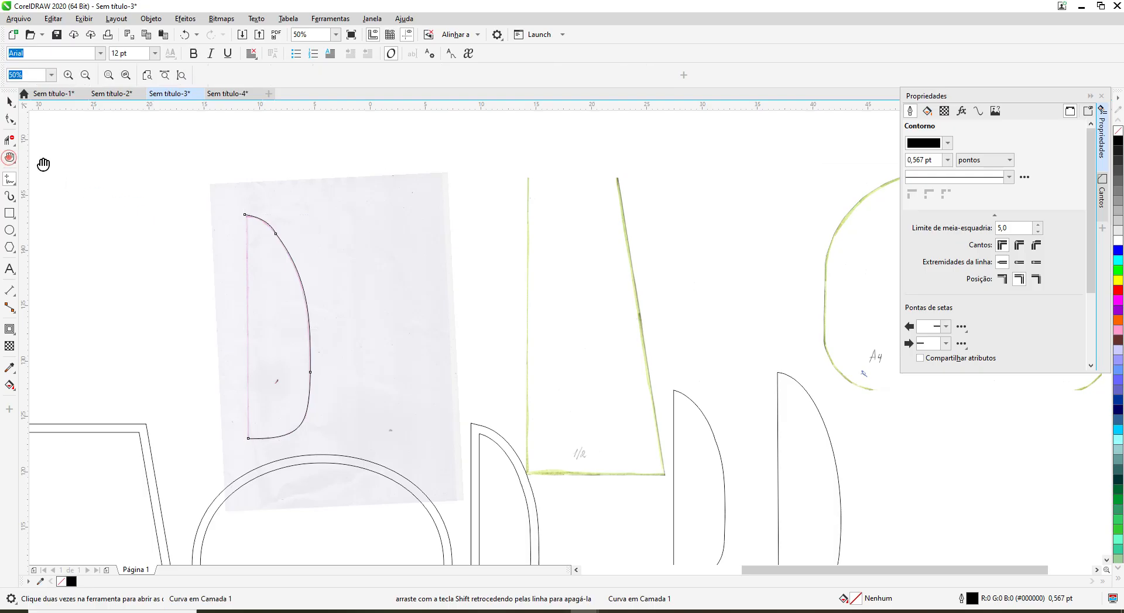
pyautogui.moveTo(210, 321); pyautogui.dragTo(414, 304)
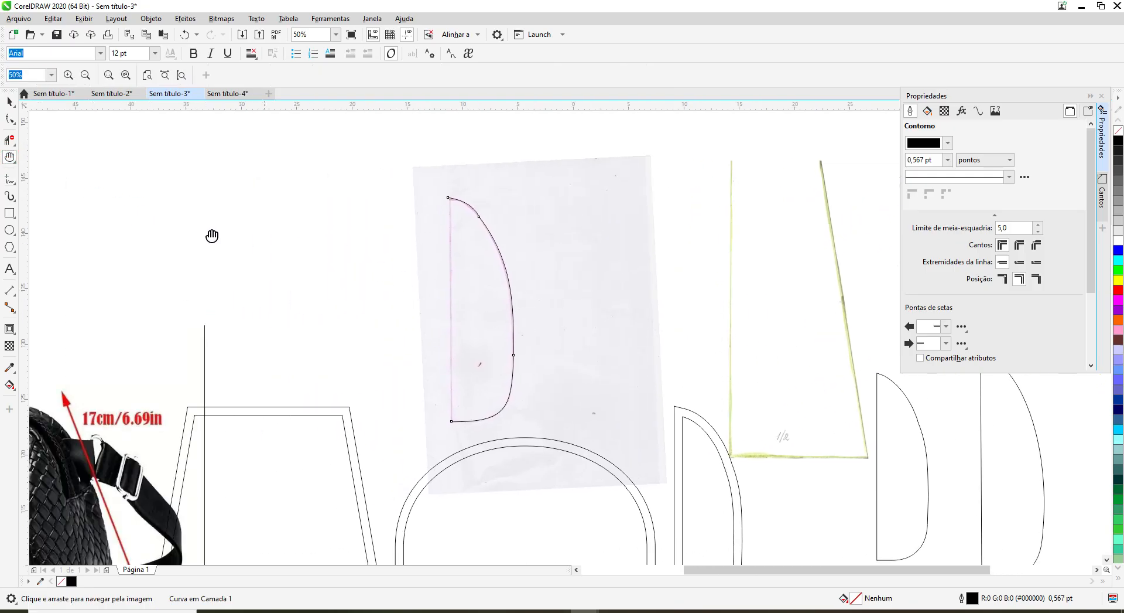
pyautogui.click(14, 183)
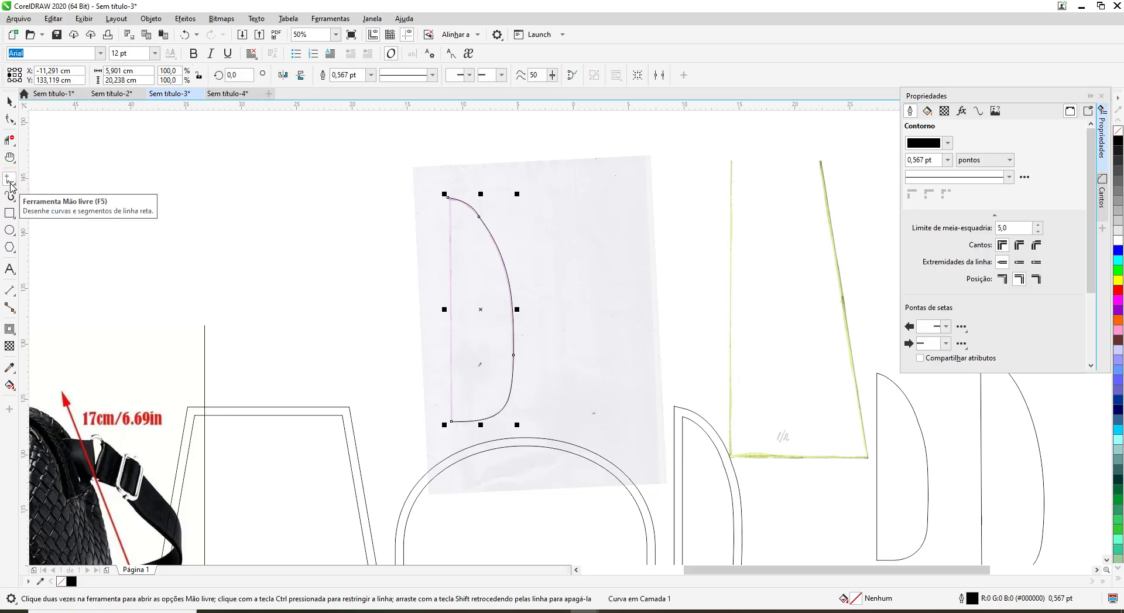
pyautogui.click(11, 182)
pyautogui.click(14, 183)
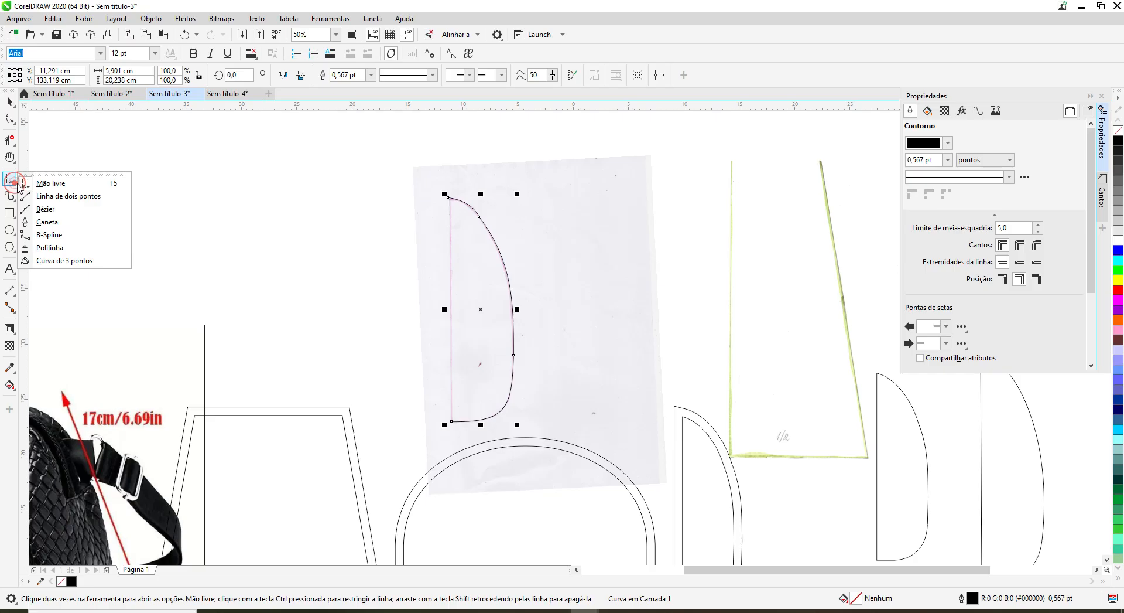
pyautogui.click(51, 184)
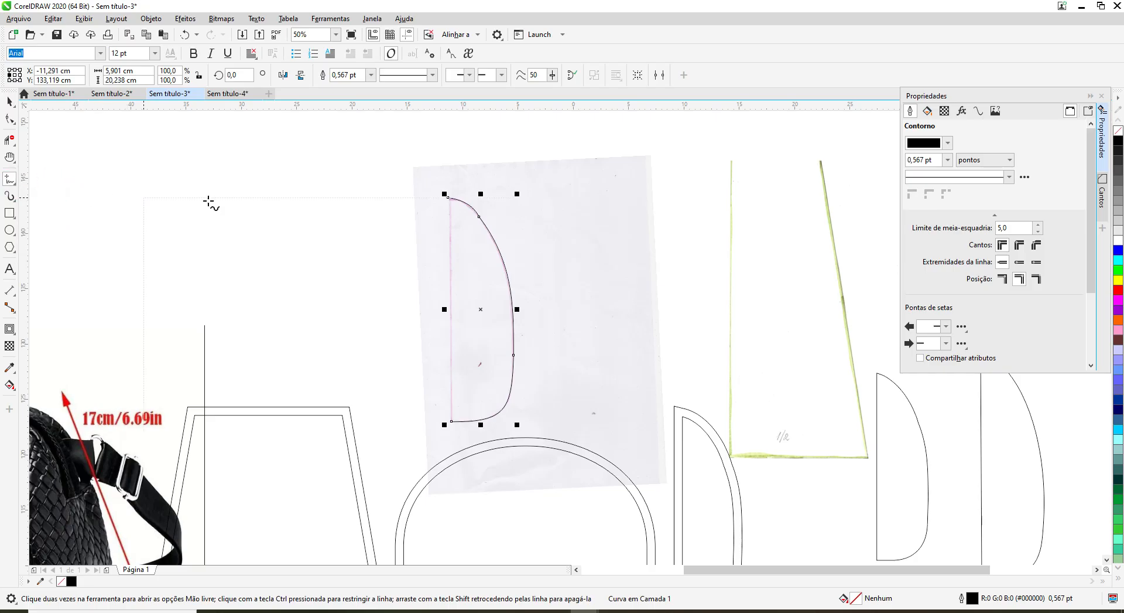
pyautogui.click(446, 197)
pyautogui.click(450, 421)
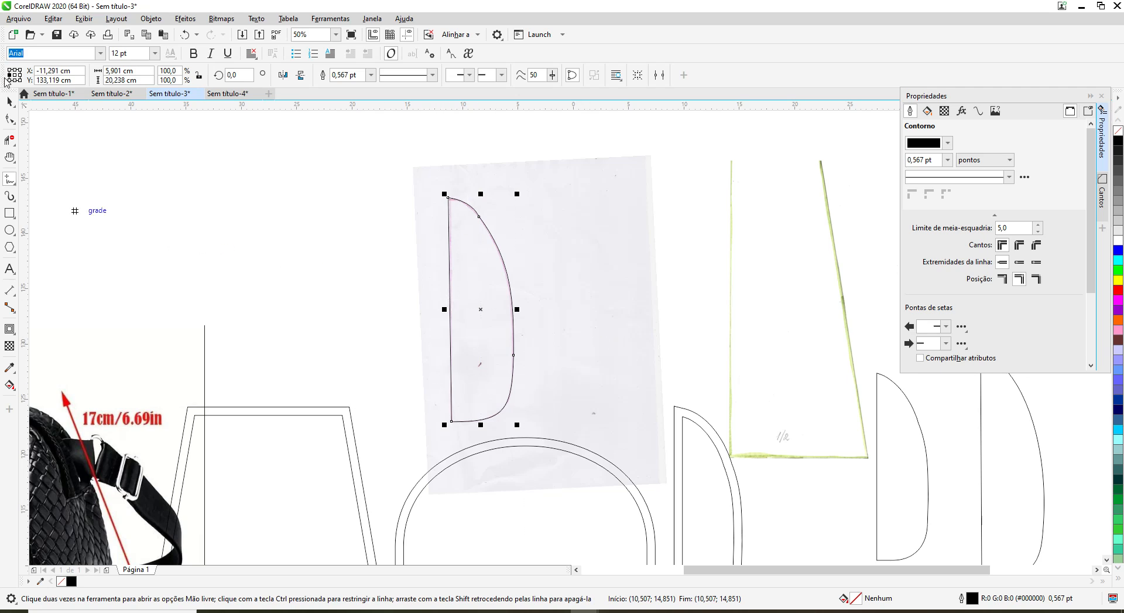
pyautogui.click(9, 102)
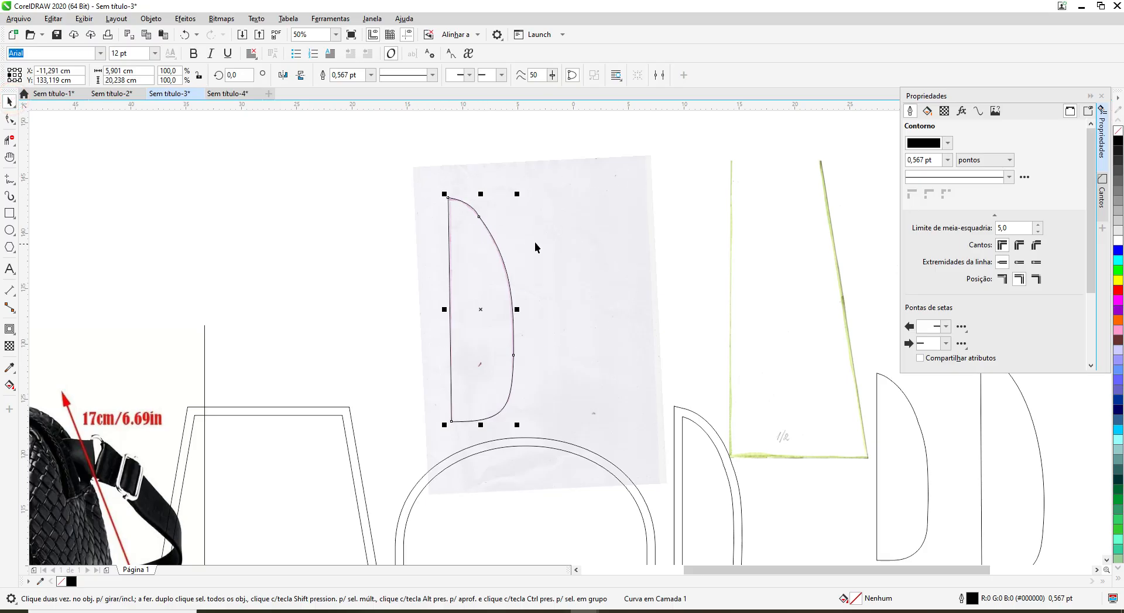
# Step: Try to delete the node on the upper part of the outline's curved edge
pyautogui.scroll(2, 579, 255)
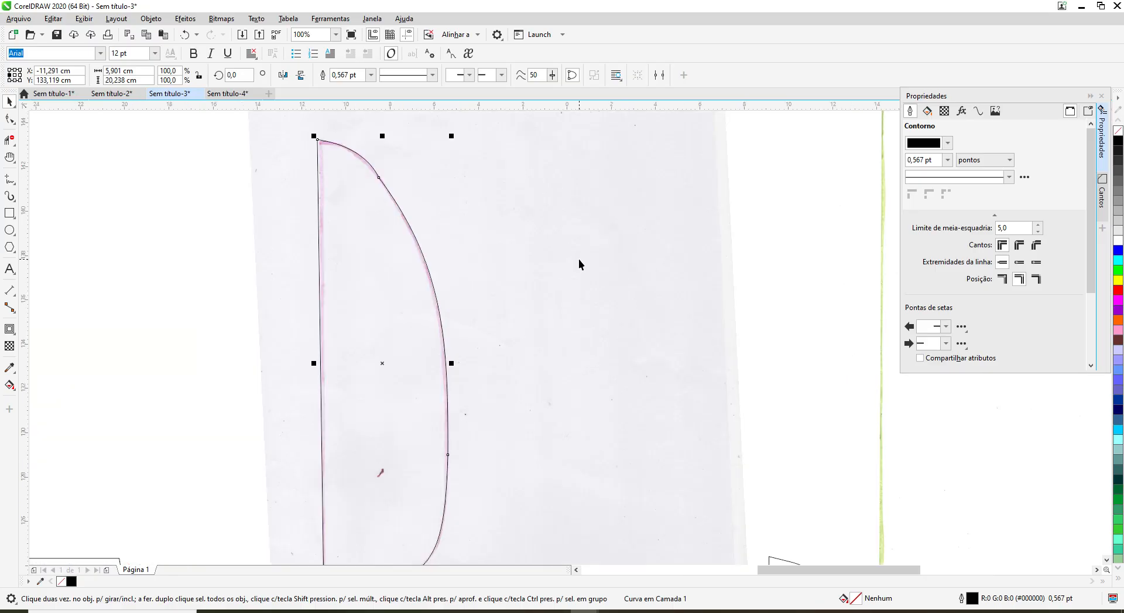
pyautogui.scroll(-2, 579, 259)
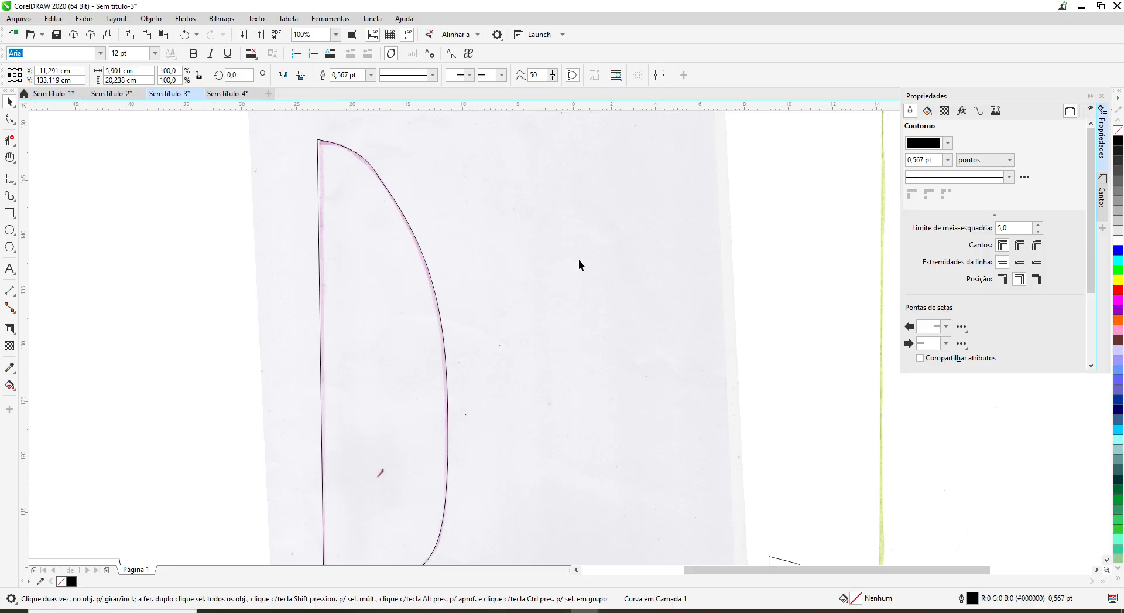
pyautogui.scroll(2, 578, 258)
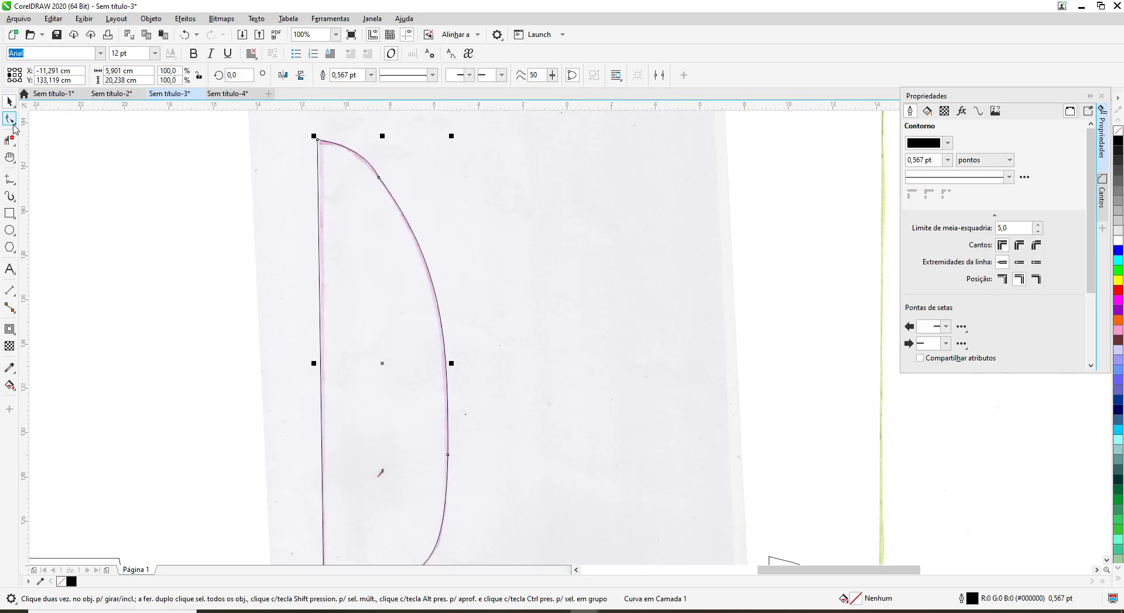
pyautogui.click(14, 122)
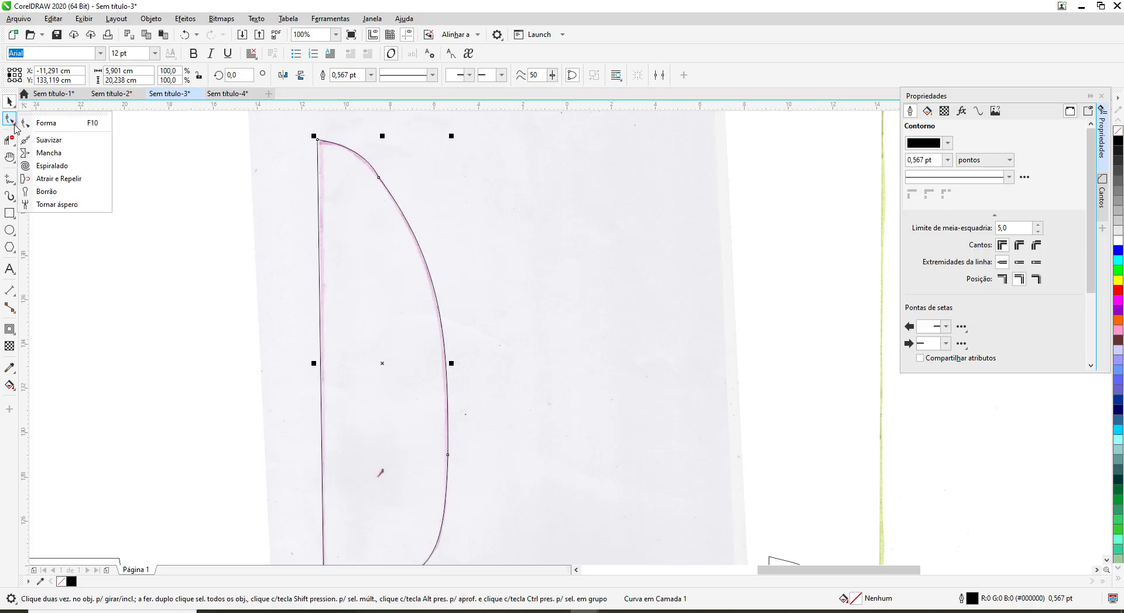
pyautogui.click(55, 124)
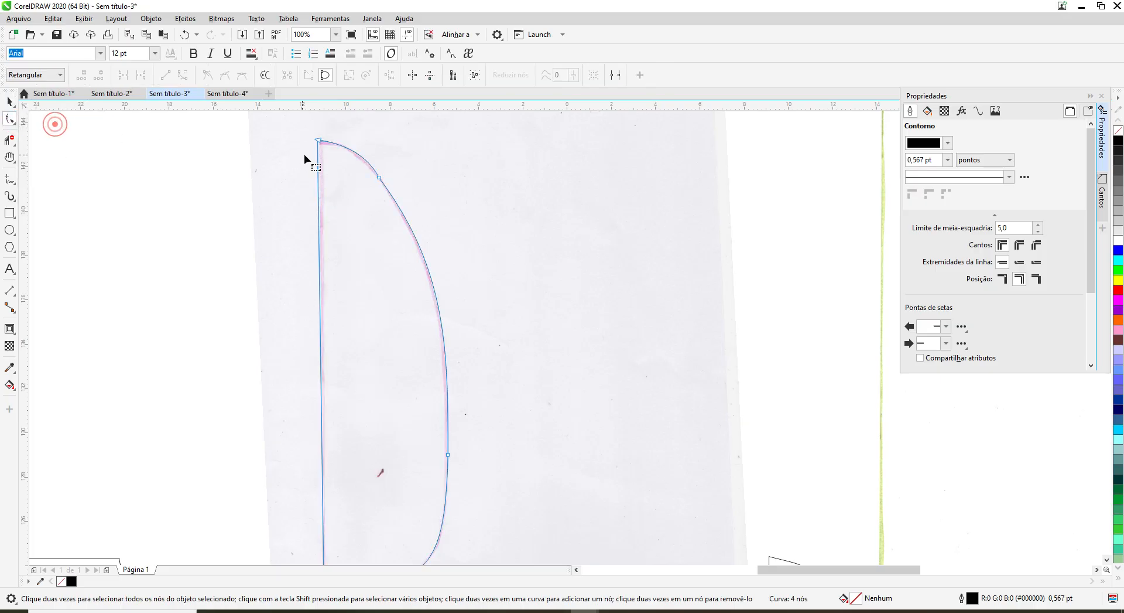
pyautogui.click(379, 178)
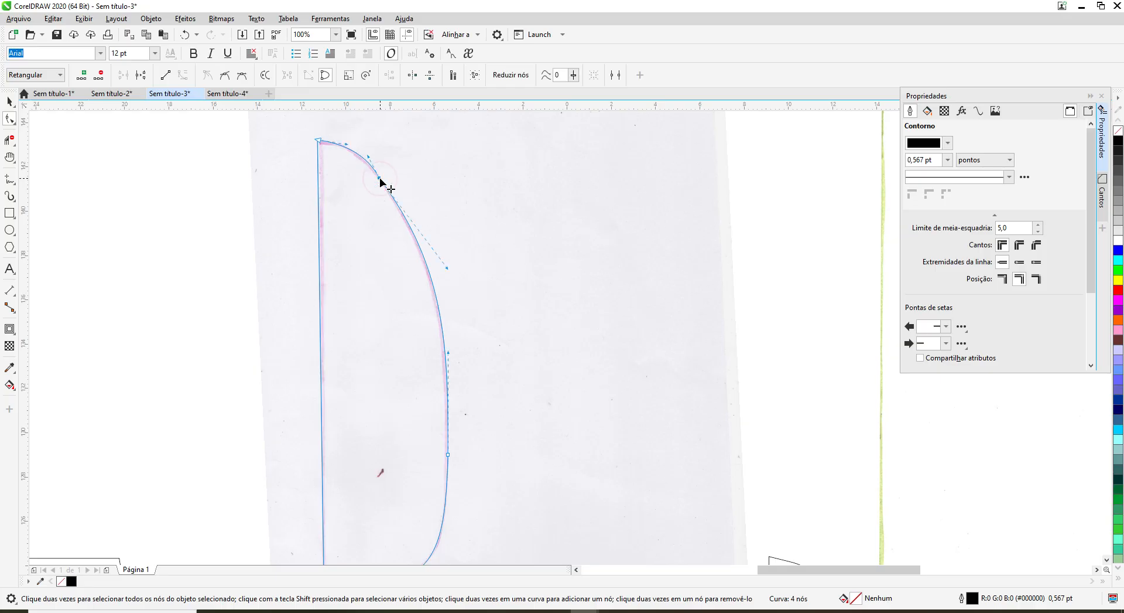
pyautogui.rightClick(380, 178)
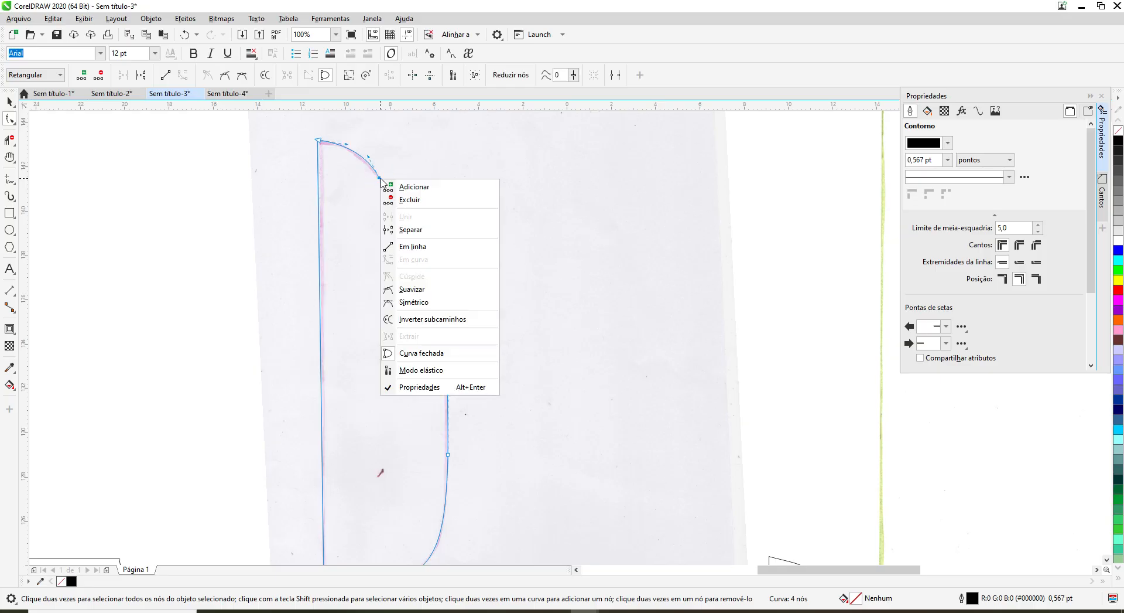
pyautogui.click(410, 199)
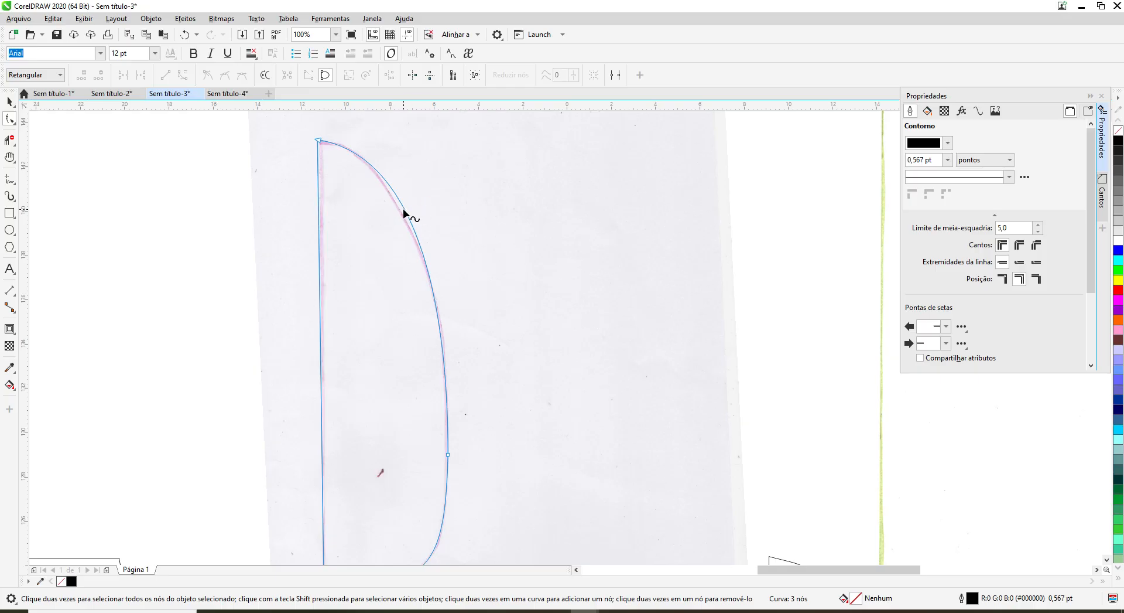
pyautogui.click(185, 34)
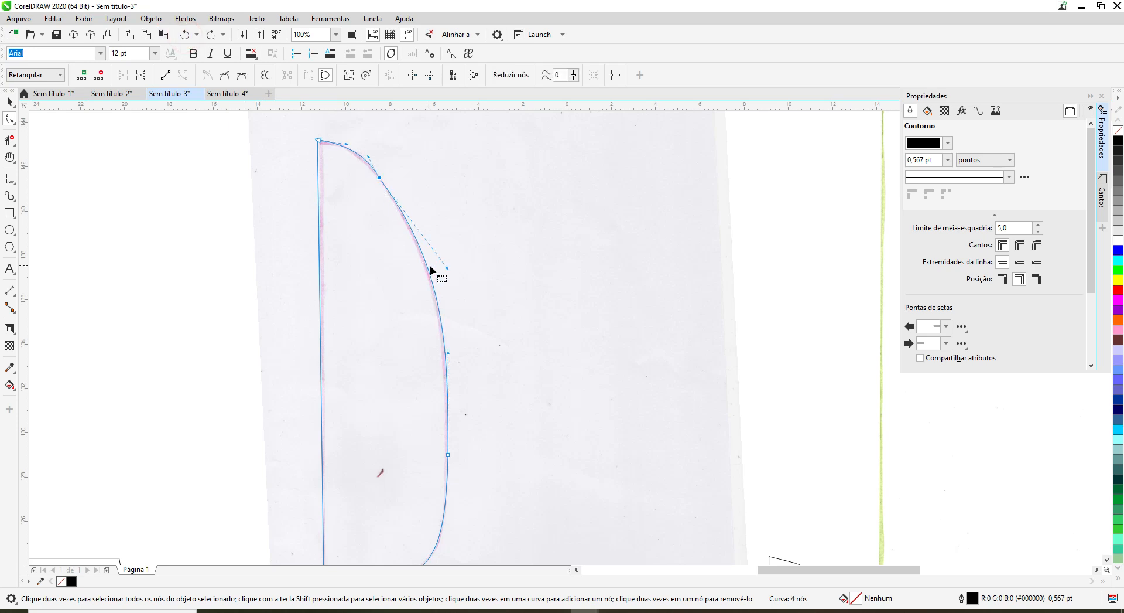
# Step: Try to move the upper node of the curved edge slightly outward and down
pyautogui.moveTo(379, 178)
pyautogui.mouseDown()
pyautogui.moveTo(371, 167)
pyautogui.moveTo(394, 186)
pyautogui.mouseUp()
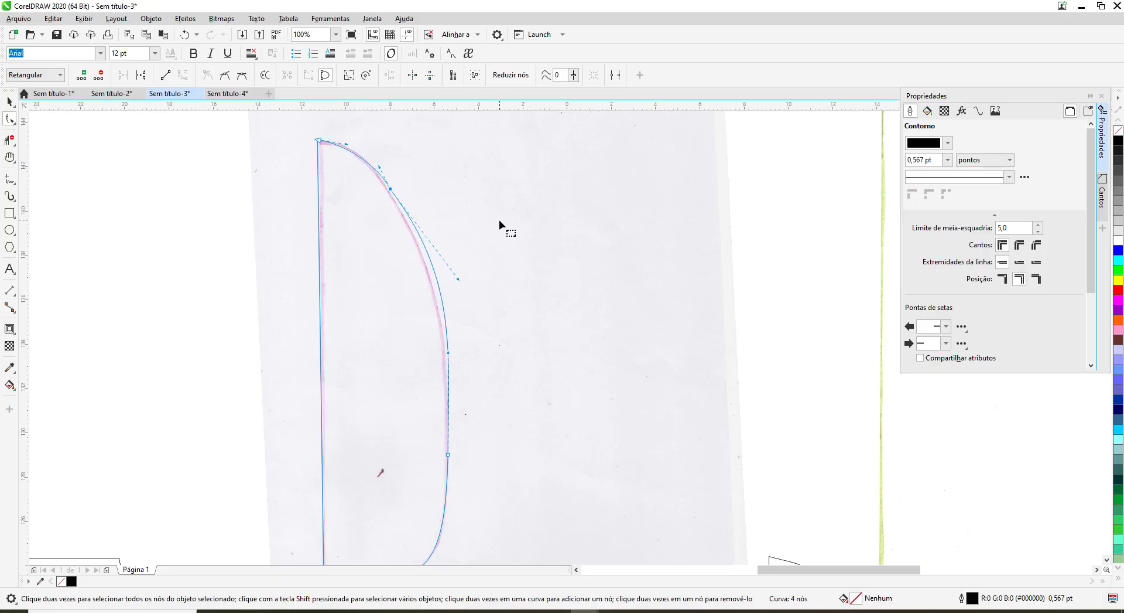
pyautogui.click(185, 36)
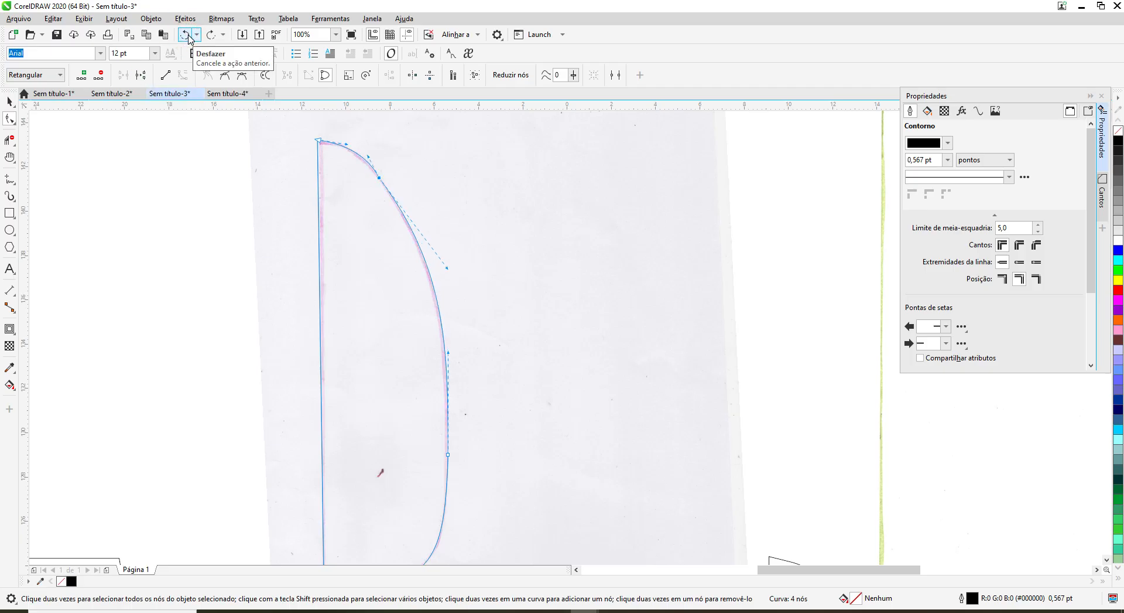
pyautogui.click(186, 36)
pyautogui.click(210, 36)
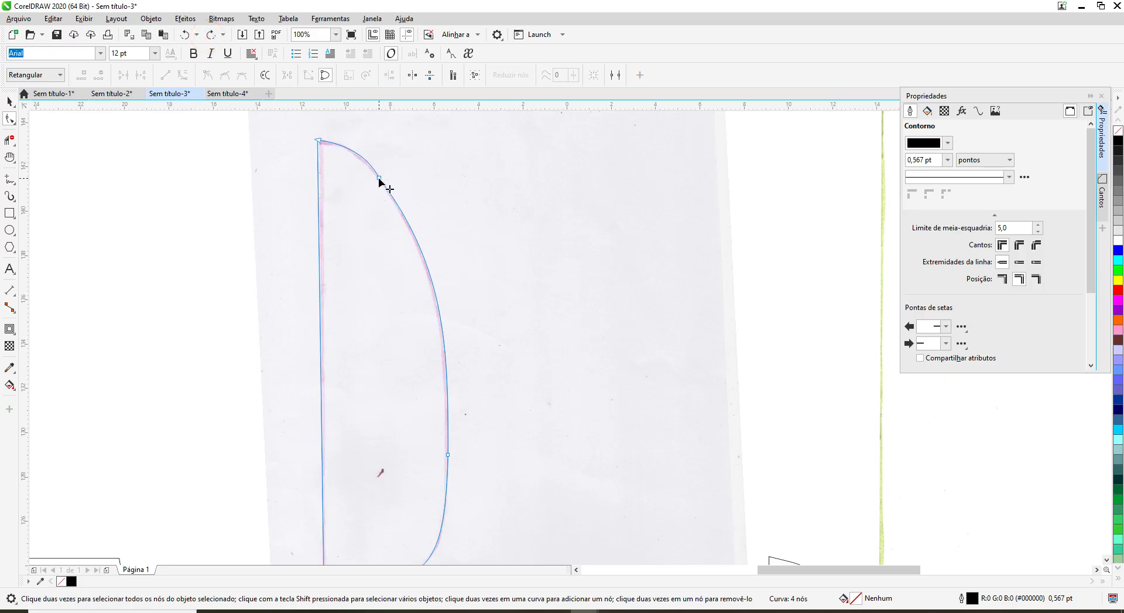
# Step: Delete the upper node between the top end node and the side node on the curved edge
pyautogui.click(380, 177)
pyautogui.rightClick(380, 177)
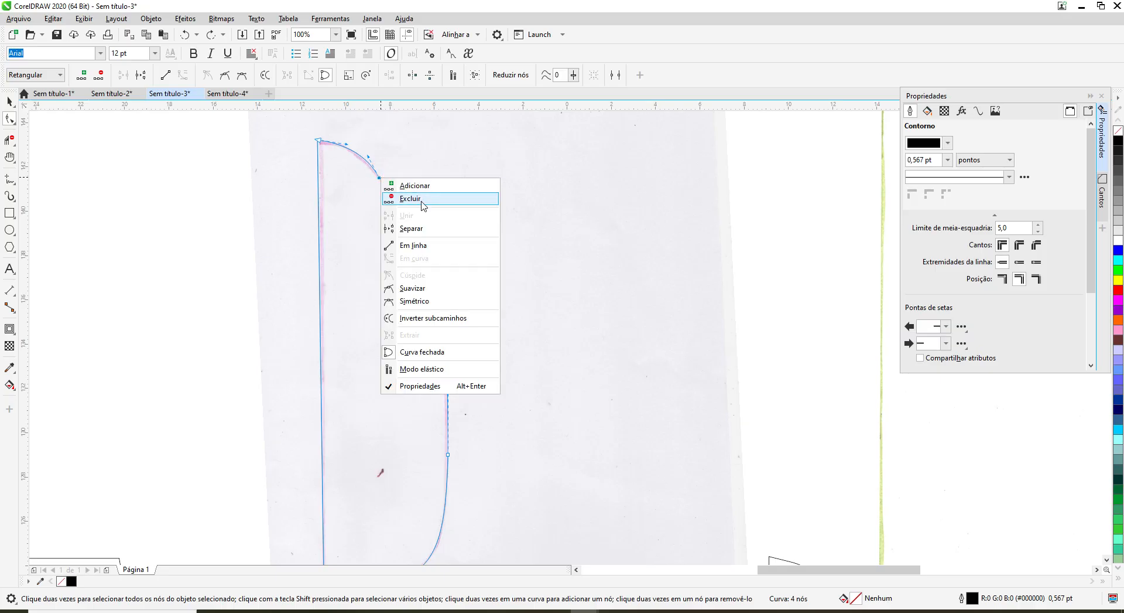
pyautogui.click(421, 200)
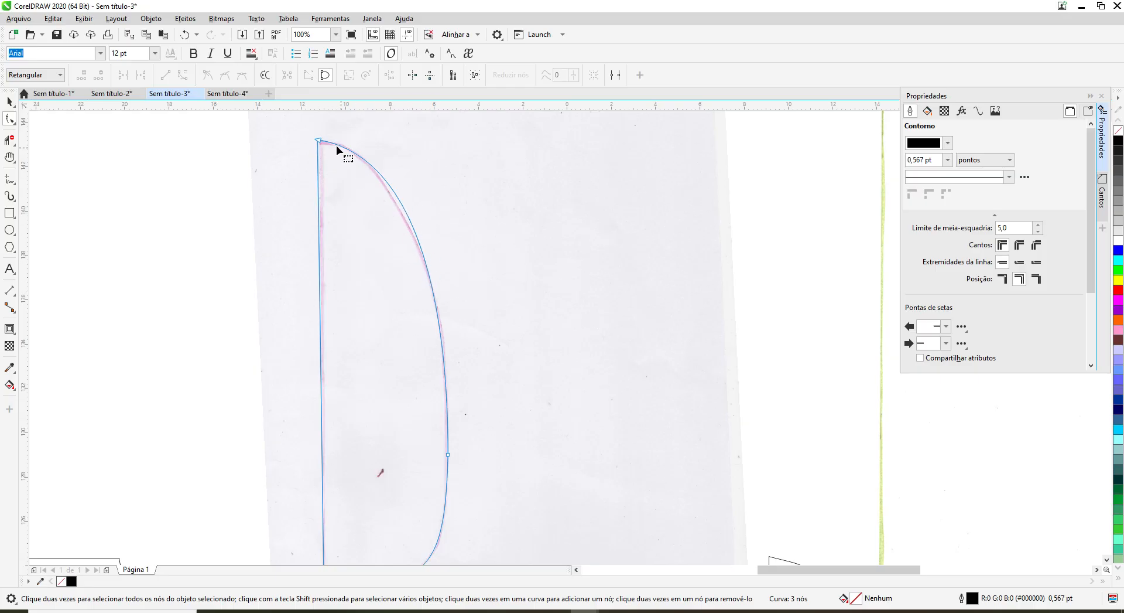
# Step: Adjust the curve handles of the top end node and the side node so the upper curve follows the scanned pink line
pyautogui.click(320, 140)
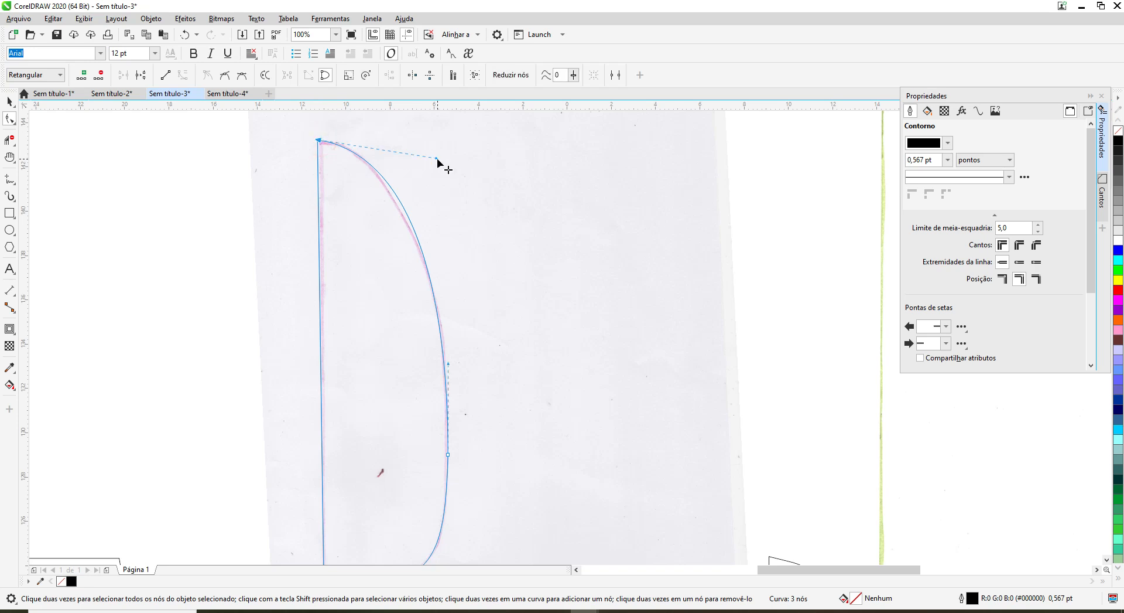
pyautogui.moveTo(437, 159); pyautogui.dragTo(434, 167)
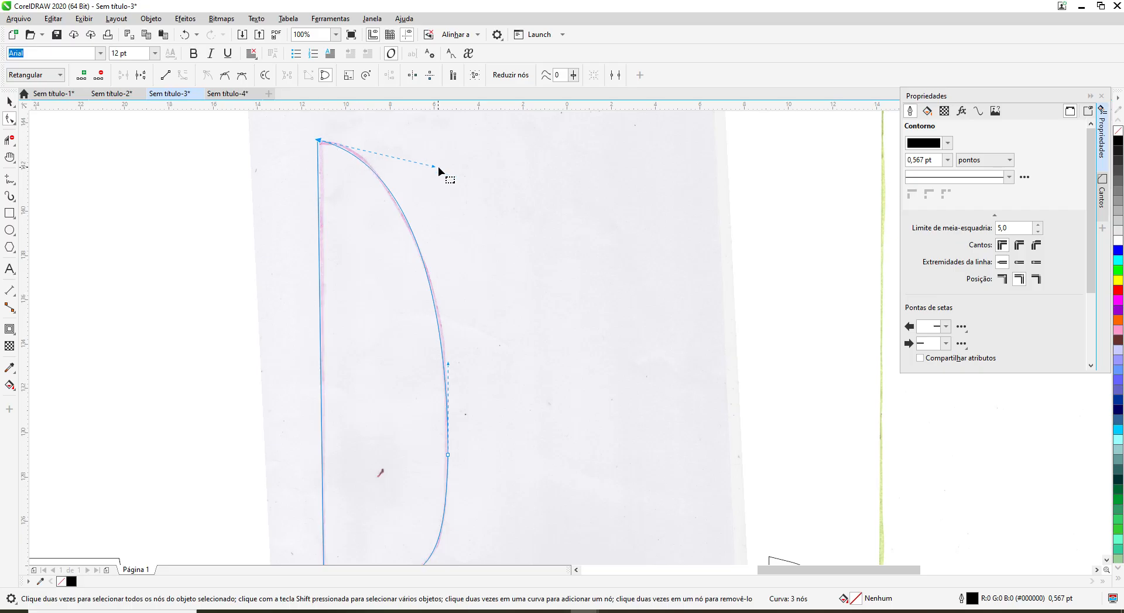
pyautogui.moveTo(434, 164); pyautogui.dragTo(432, 158)
pyautogui.moveTo(455, 365); pyautogui.dragTo(455, 364)
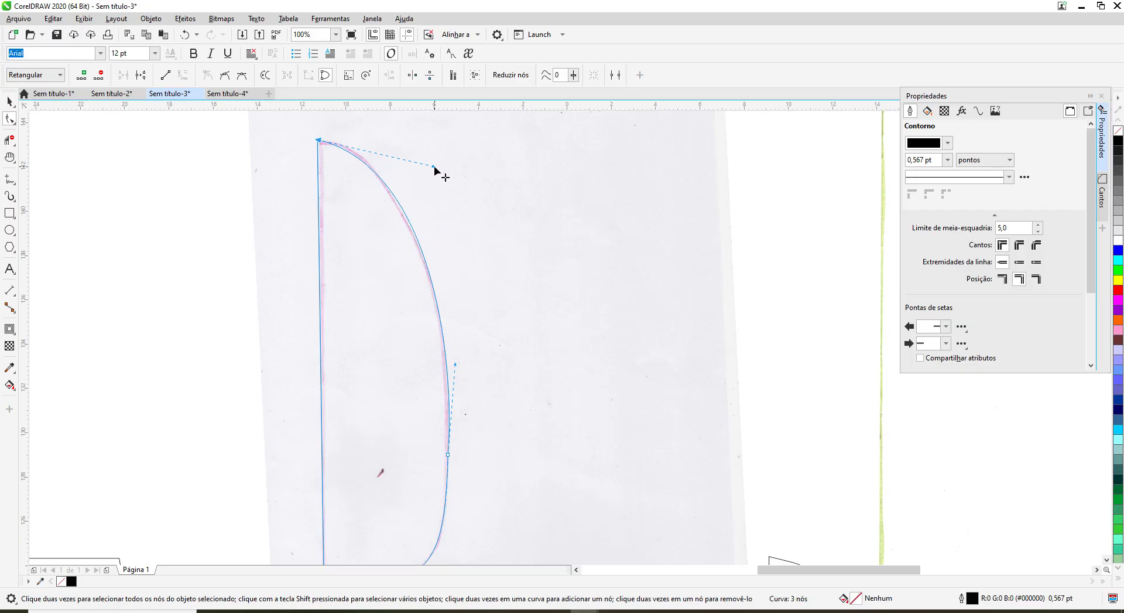
pyautogui.moveTo(434, 167); pyautogui.dragTo(431, 171)
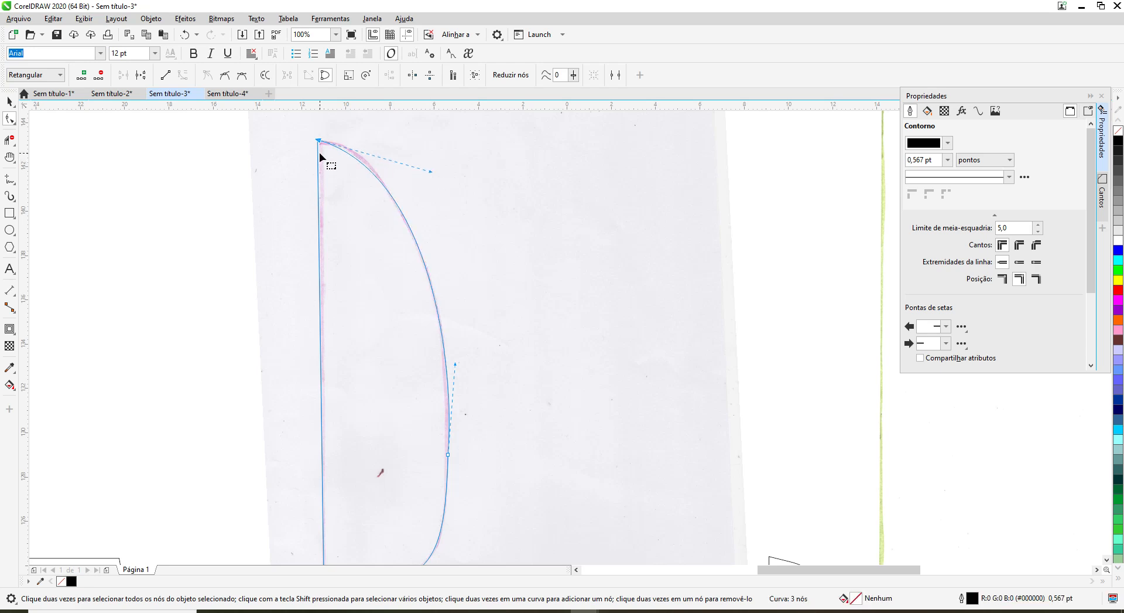
pyautogui.moveTo(431, 171); pyautogui.dragTo(416, 142)
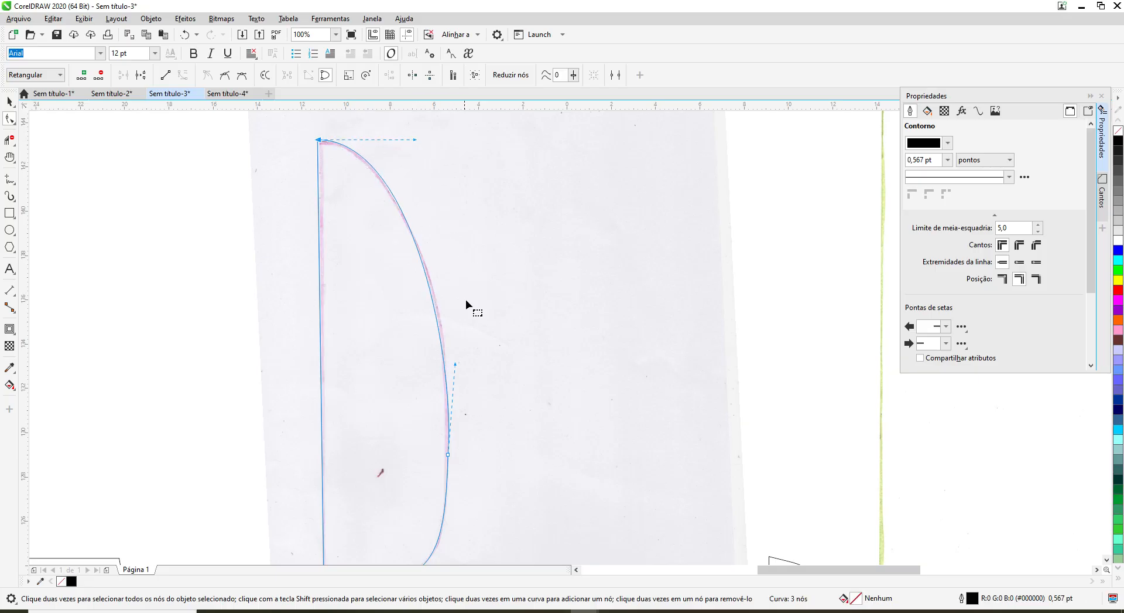
pyautogui.moveTo(455, 363); pyautogui.dragTo(464, 365)
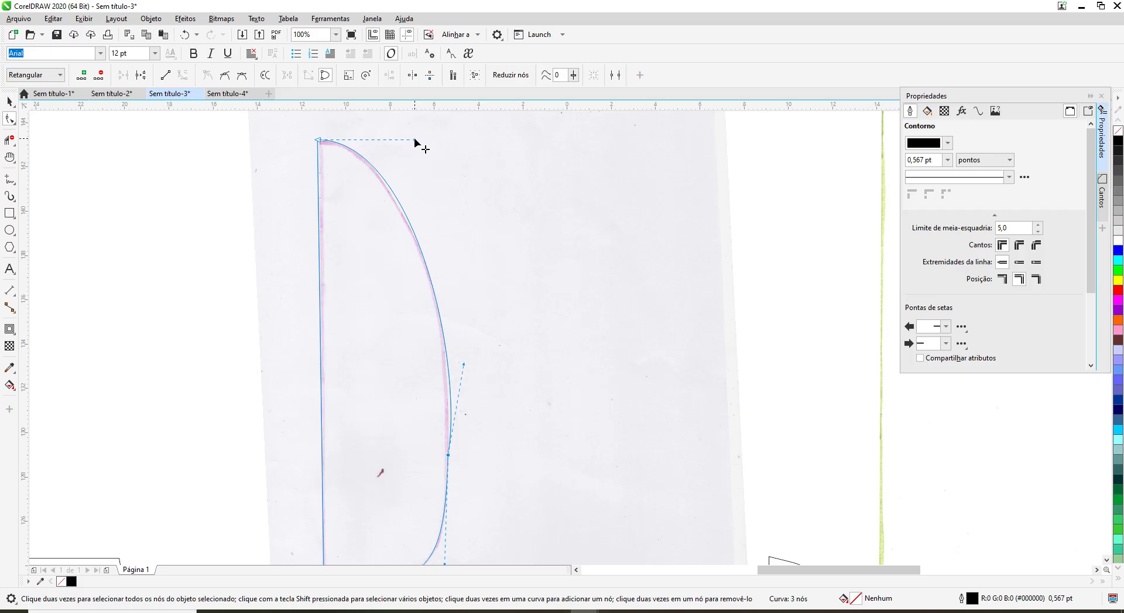
pyautogui.moveTo(413, 139); pyautogui.dragTo(415, 145)
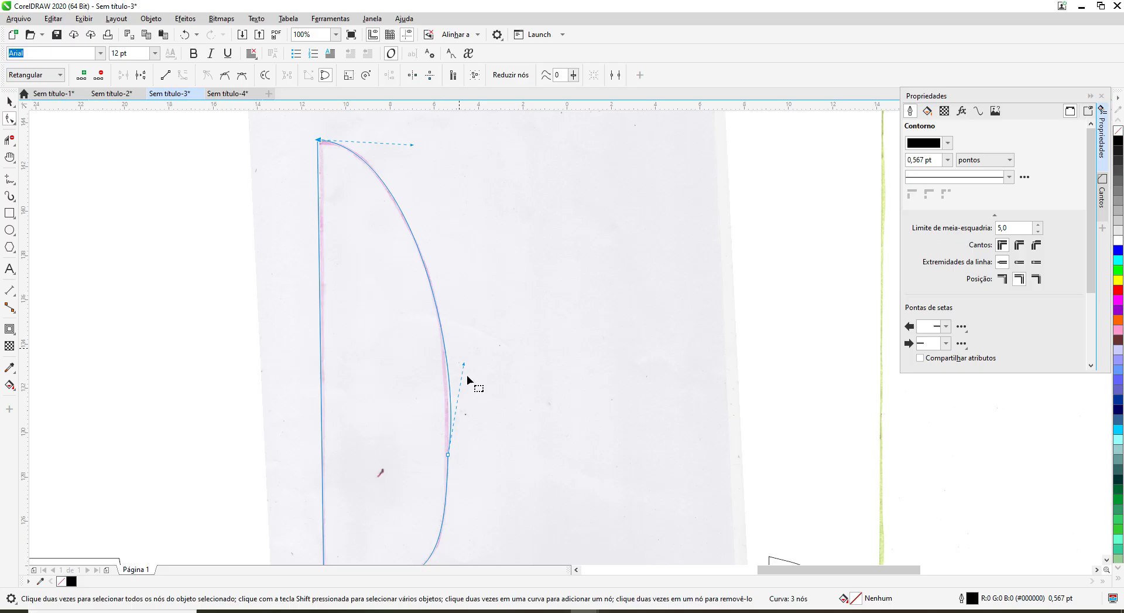
pyautogui.moveTo(465, 363); pyautogui.dragTo(459, 364)
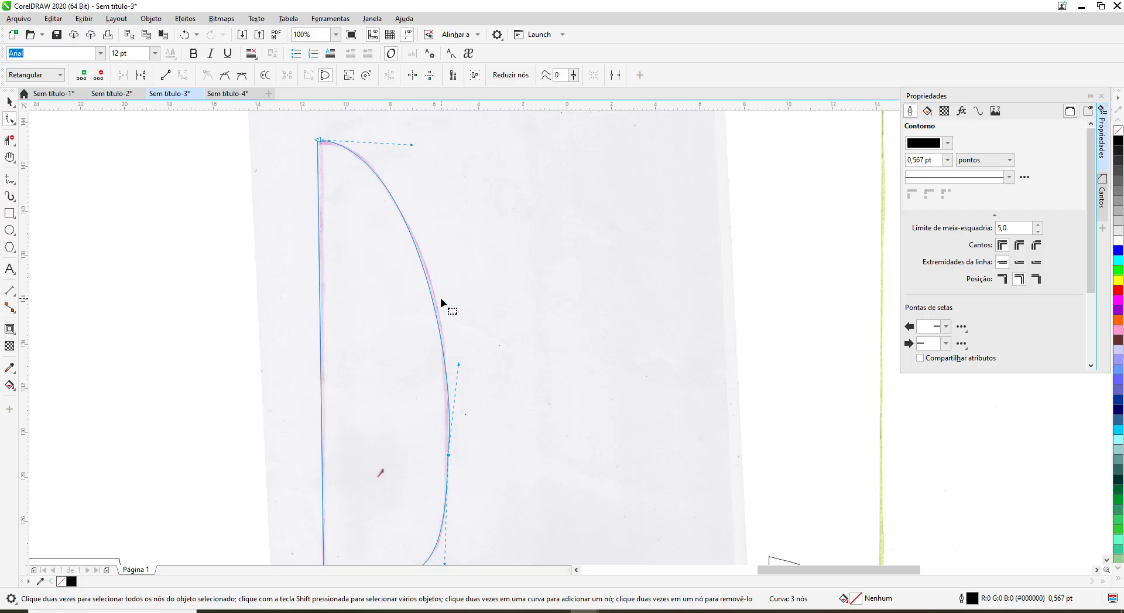
pyautogui.click(10, 102)
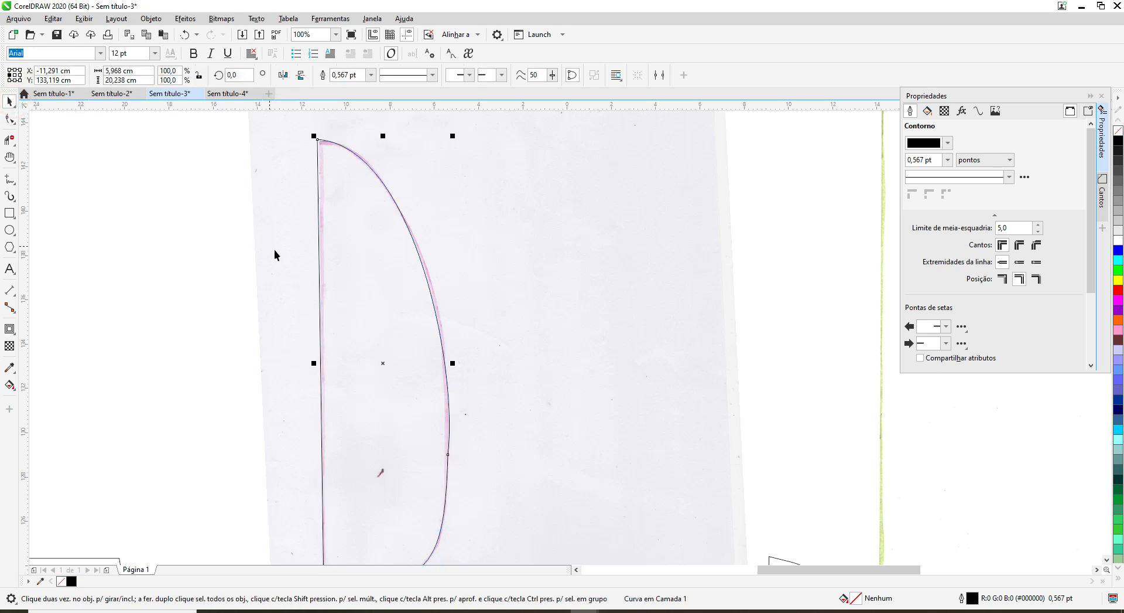
pyautogui.click(18, 182)
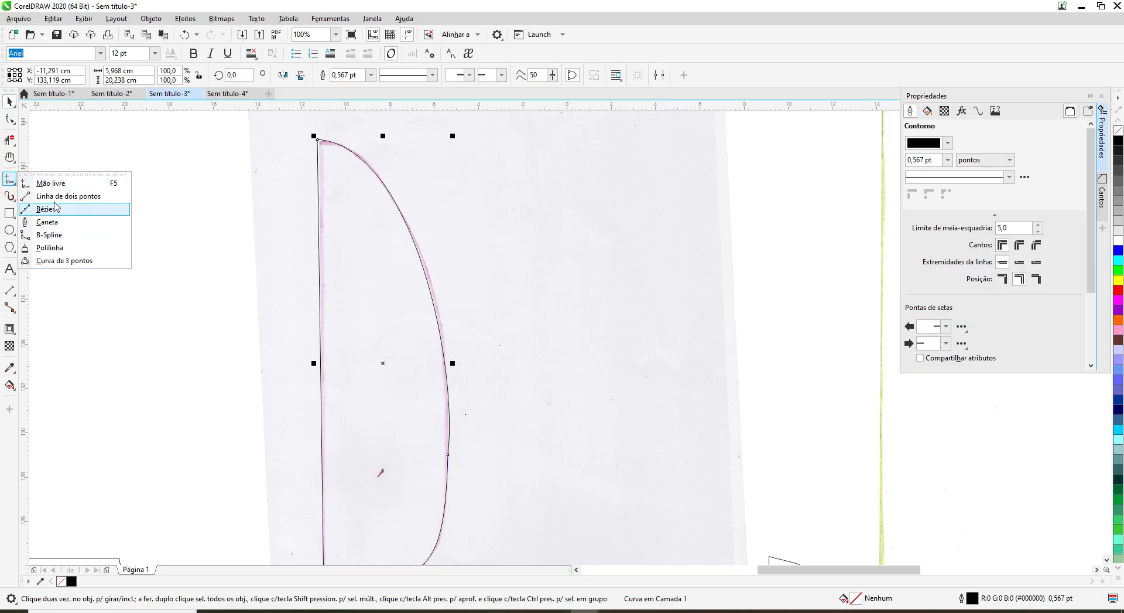
pyautogui.click(171, 198)
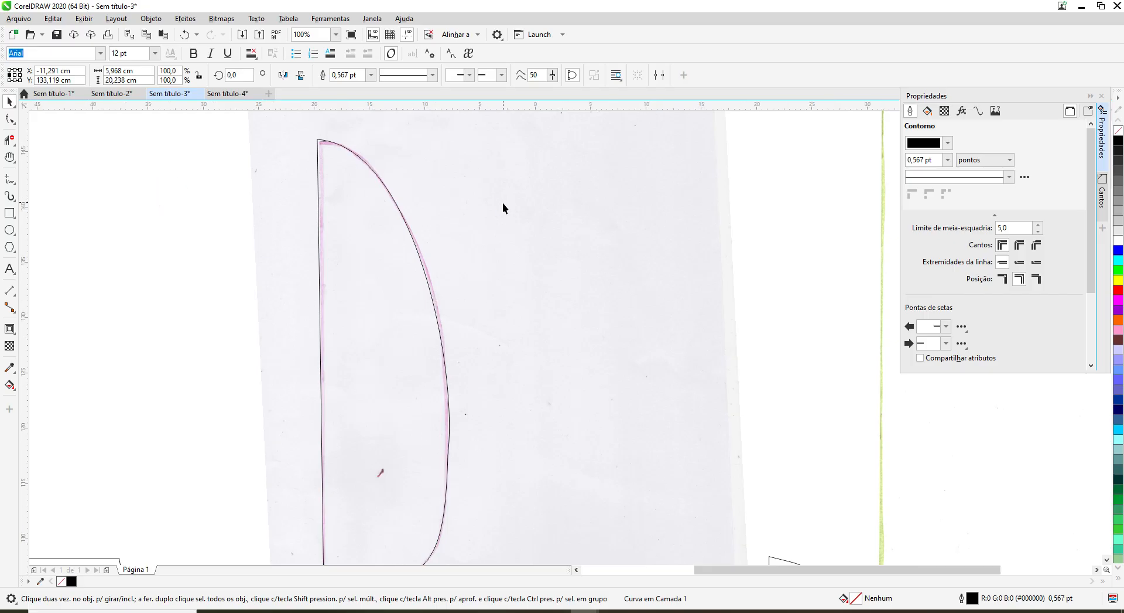
pyautogui.scroll(-2, 502, 202)
pyautogui.scroll(2, 500, 244)
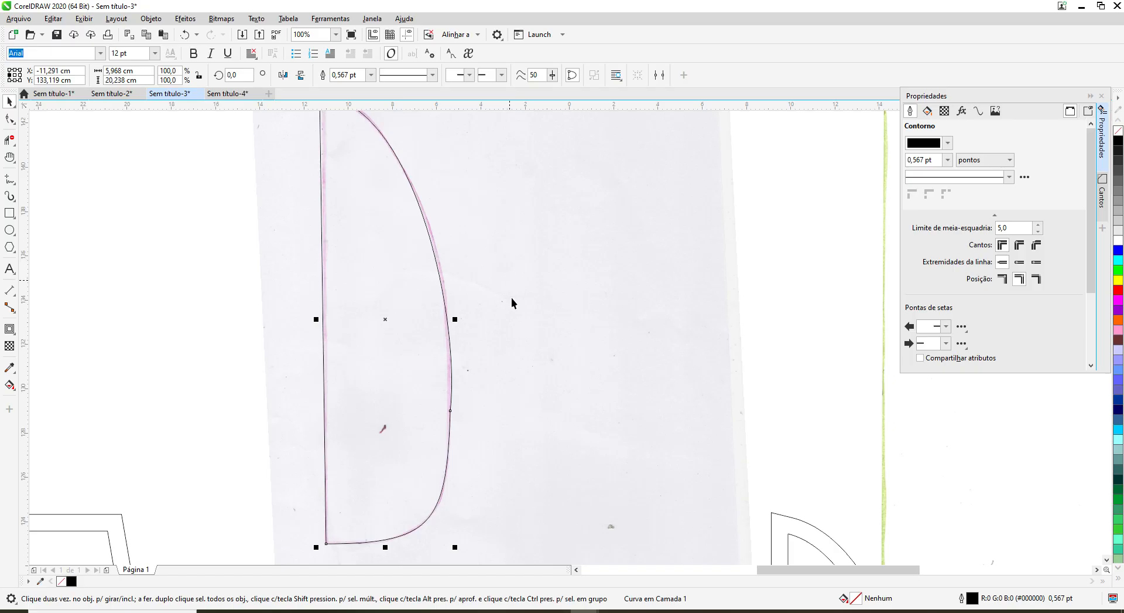
# Step: Try to delete the side node of the outline's curved edge
pyautogui.click(9, 121)
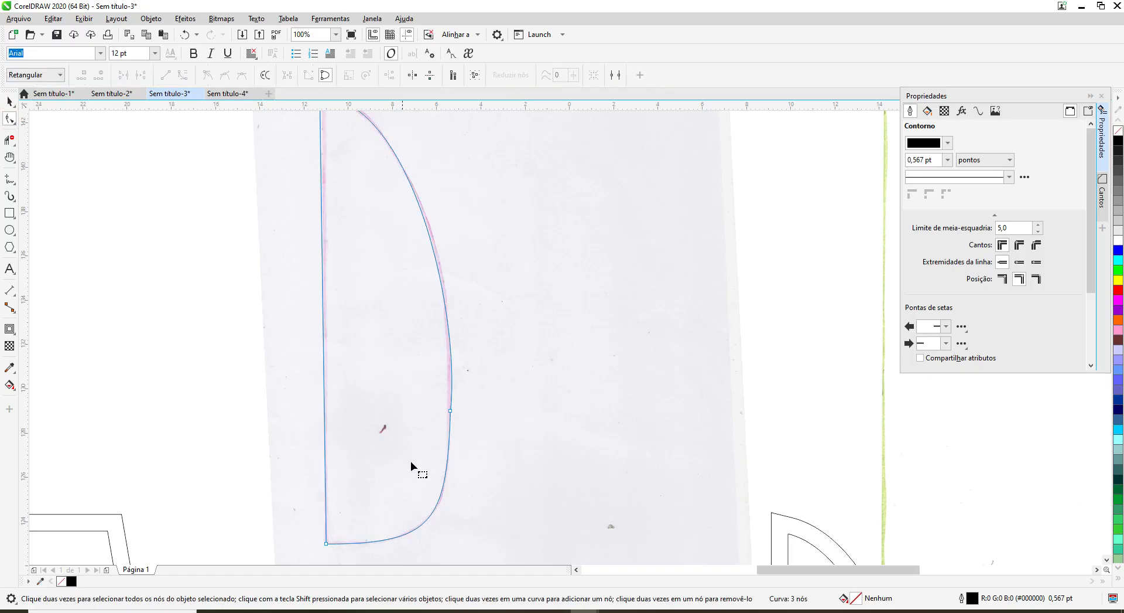
pyautogui.click(451, 411)
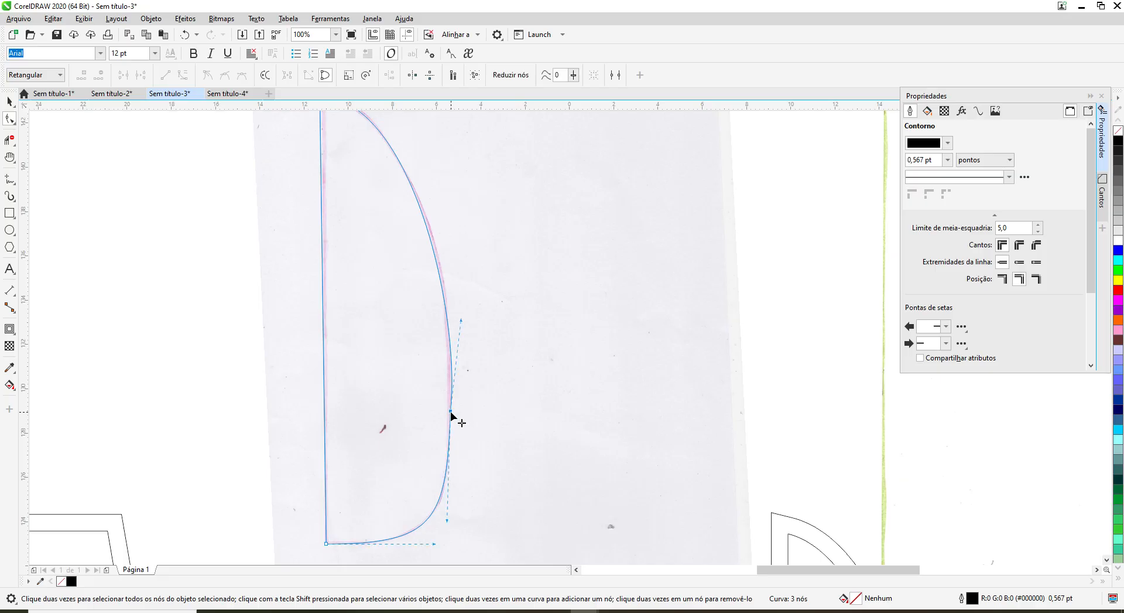
pyautogui.rightClick(451, 414)
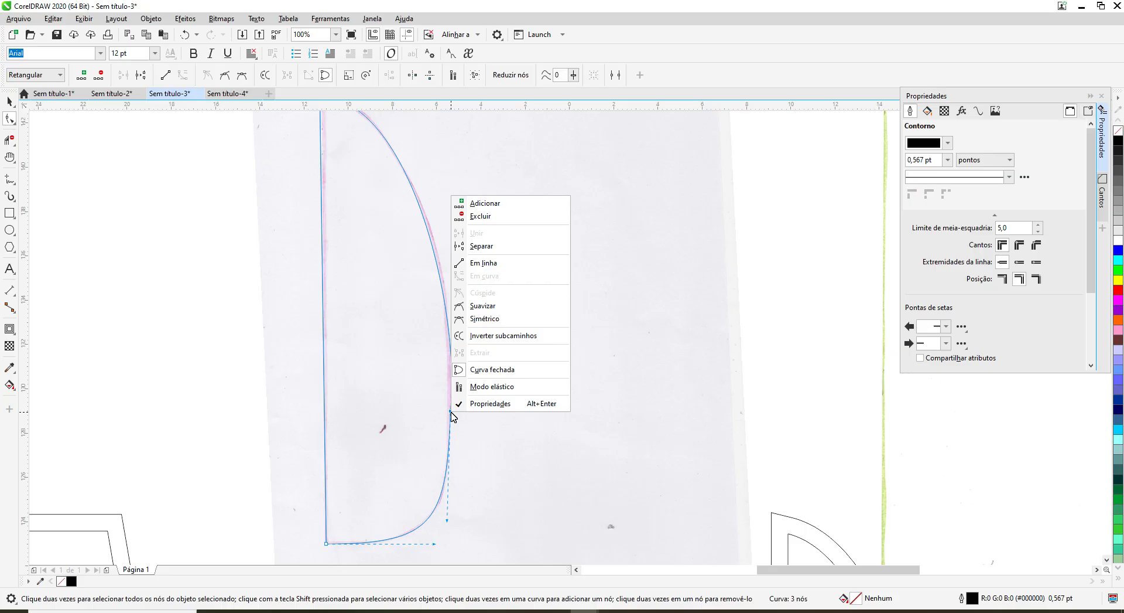
pyautogui.click(480, 216)
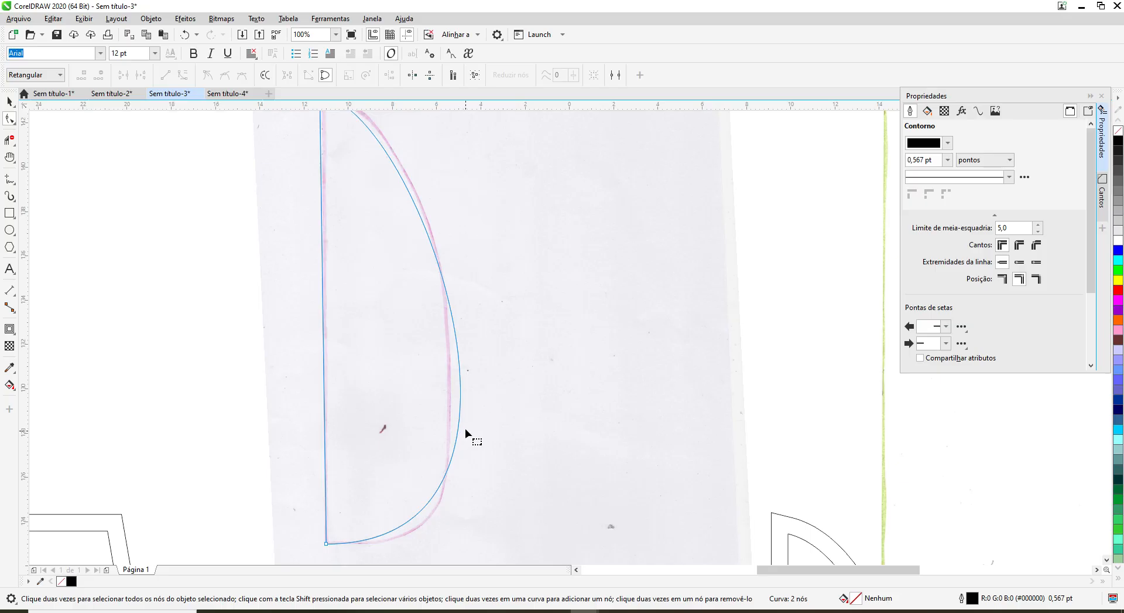
pyautogui.click(185, 35)
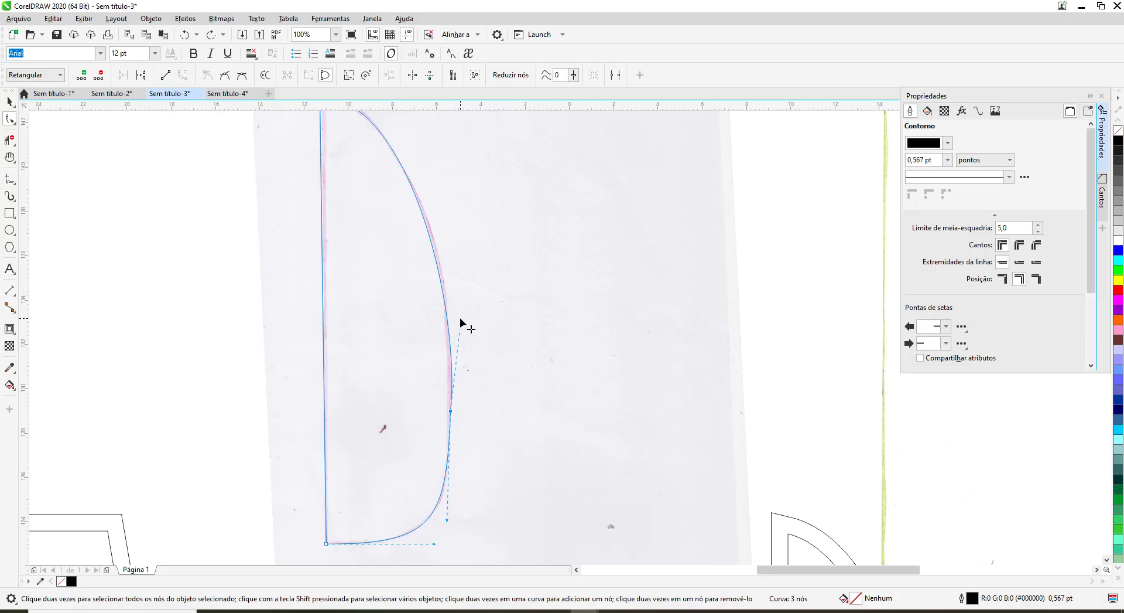
# Step: Fine-tune the side node's upper and lower curve handles to fit the scanned pink line
pyautogui.moveTo(460, 318); pyautogui.dragTo(460, 321)
pyautogui.moveTo(447, 522); pyautogui.dragTo(450, 521)
pyautogui.moveTo(460, 320); pyautogui.dragTo(464, 319)
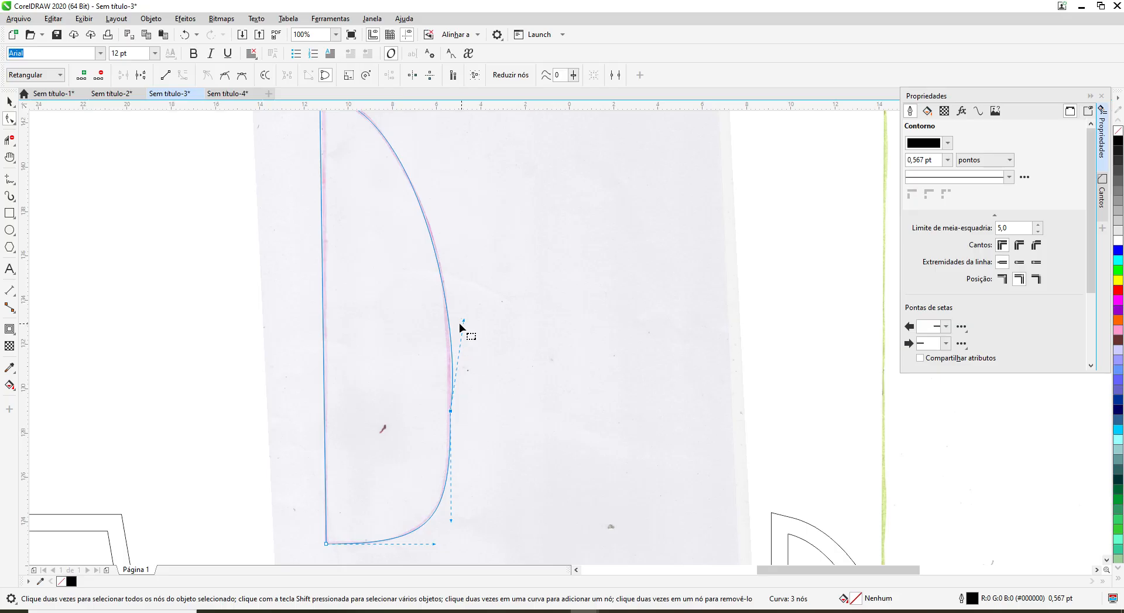
pyautogui.scroll(-1, 474, 346)
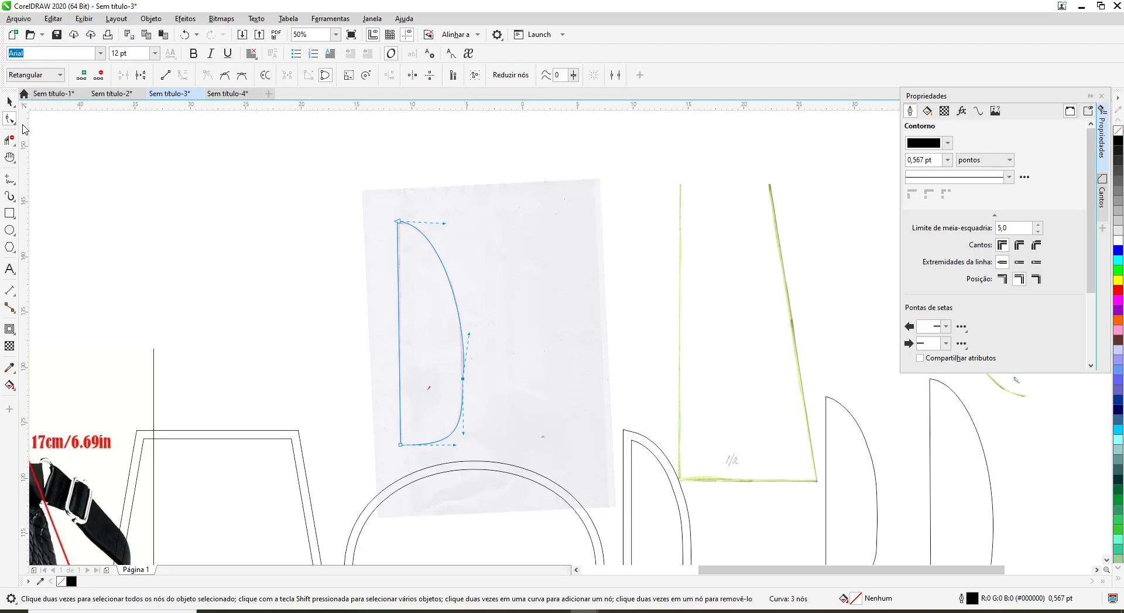
pyautogui.click(10, 104)
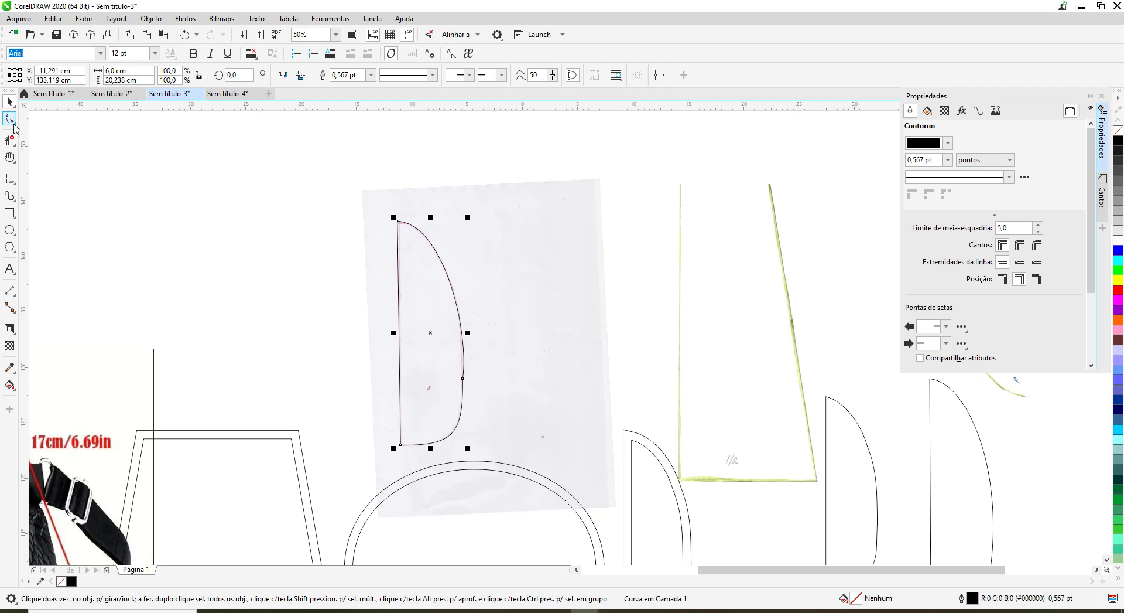
# Step: Try to delete the side node of the half-pattern outline's curved edge, and undo the deletion
pyautogui.click(13, 122)
pyautogui.click(47, 122)
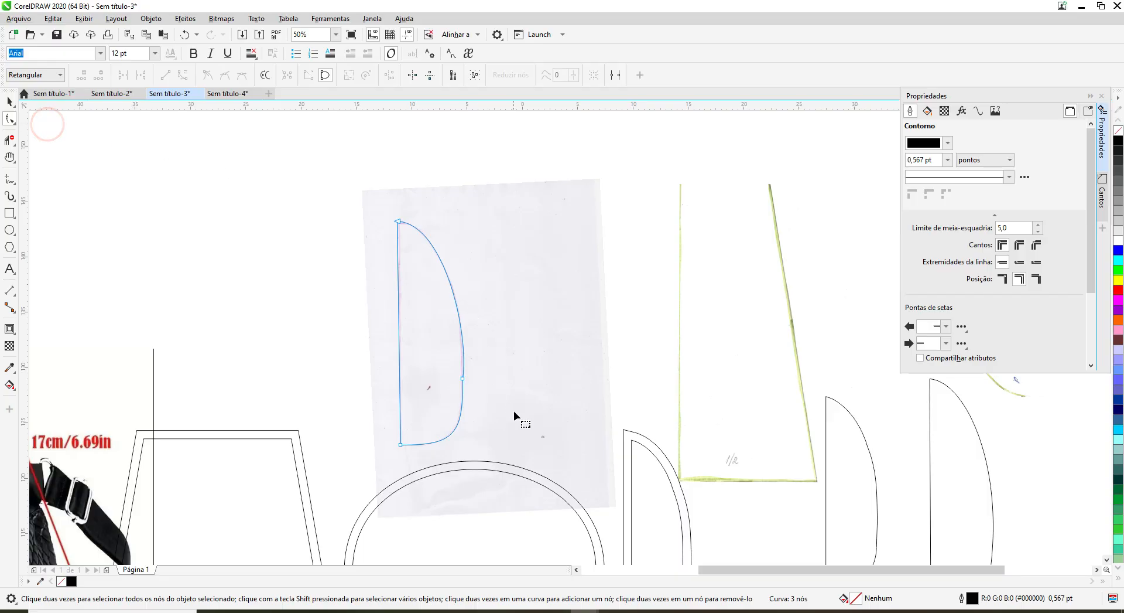
pyautogui.click(463, 379)
pyautogui.rightClick(463, 381)
pyautogui.click(496, 399)
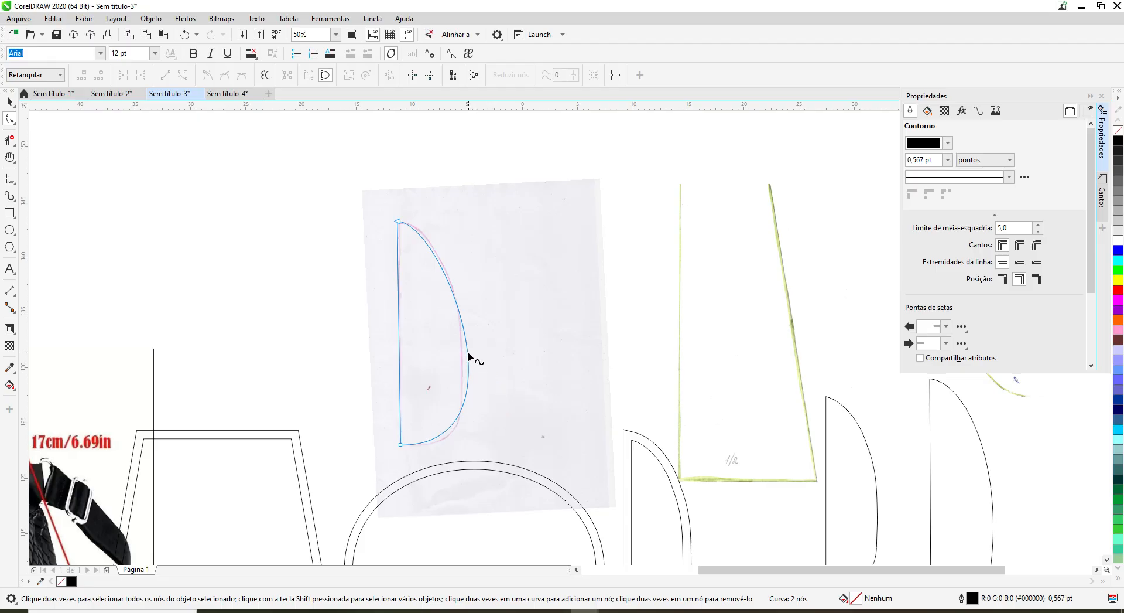
pyautogui.click(185, 35)
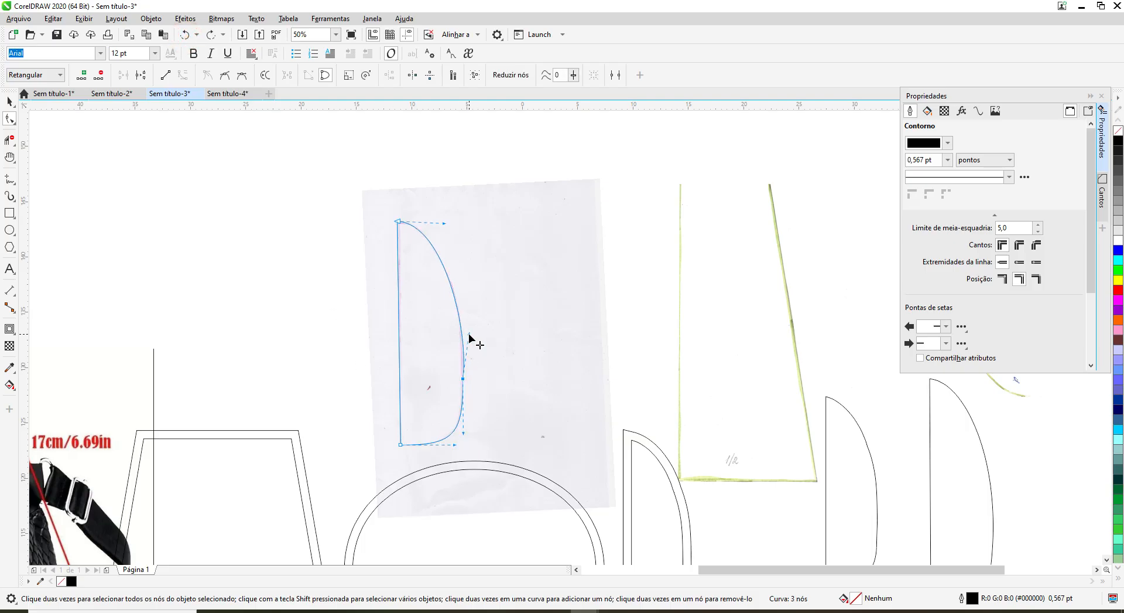
# Step: Set the side node's upper curve handle vertical and the top node's handle horizontal, refitting the upper curve to the scanned pink line
pyautogui.moveTo(469, 334); pyautogui.dragTo(467, 333)
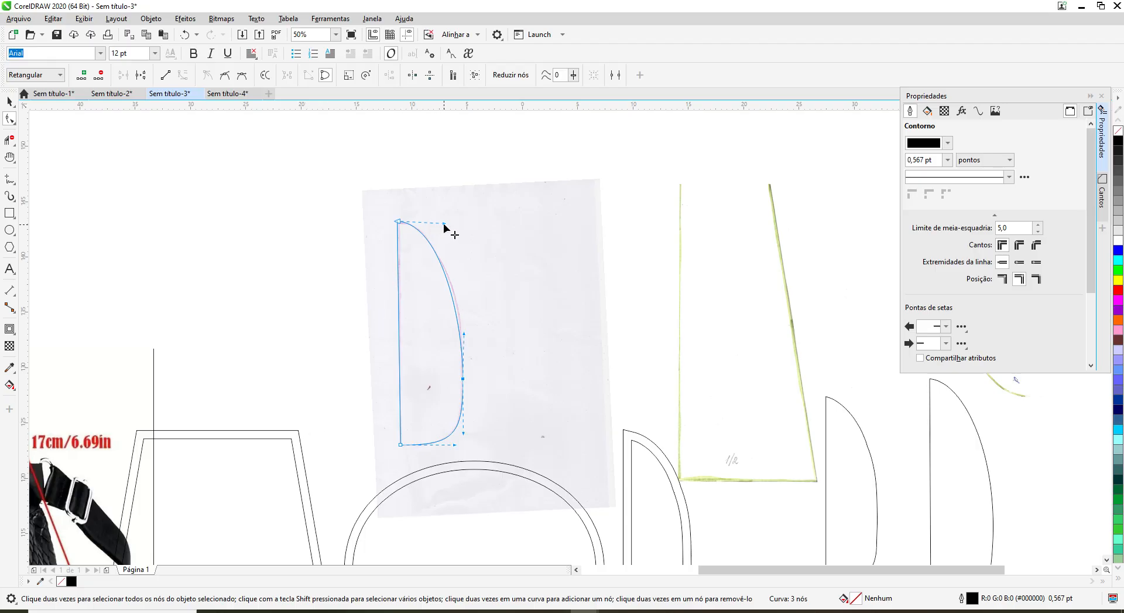
pyautogui.moveTo(444, 225); pyautogui.dragTo(451, 220)
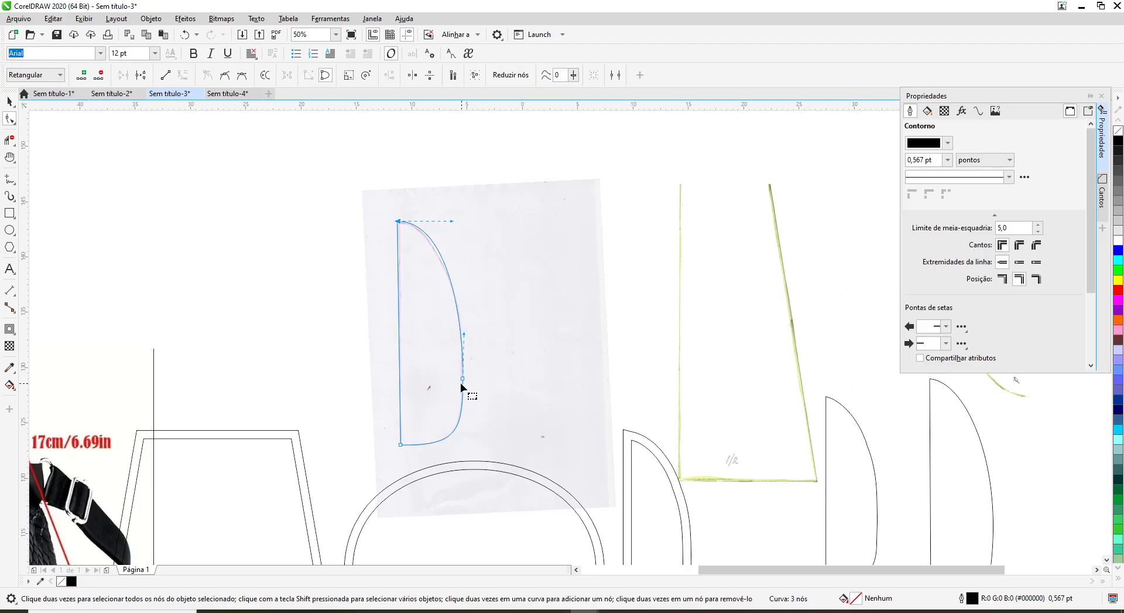
pyautogui.click(398, 221)
pyautogui.moveTo(397, 222); pyautogui.dragTo(449, 221)
pyautogui.click(9, 102)
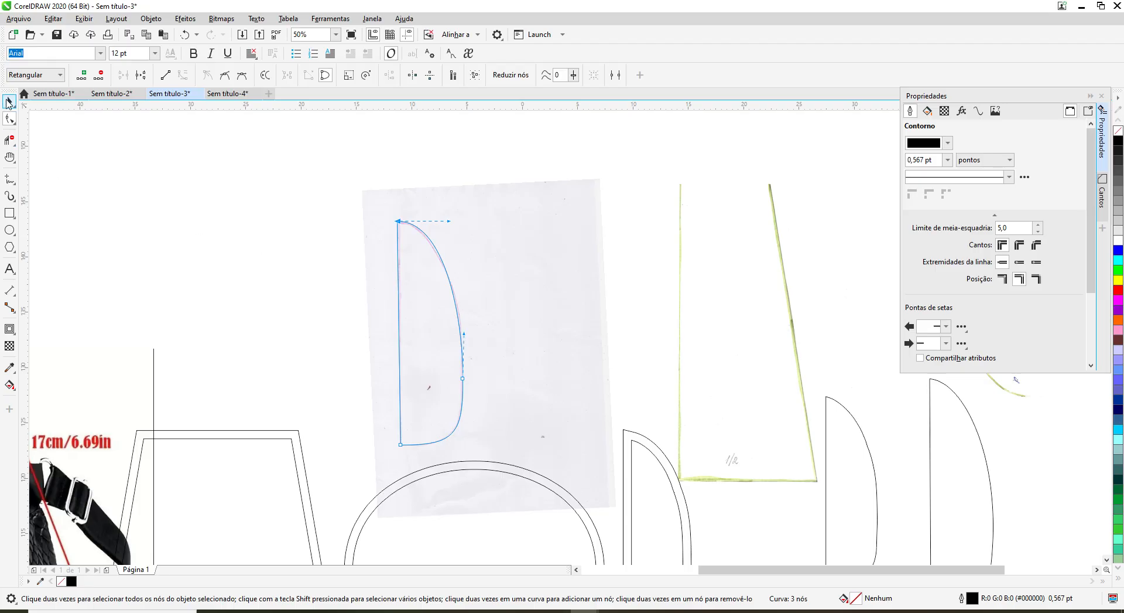
pyautogui.click(189, 203)
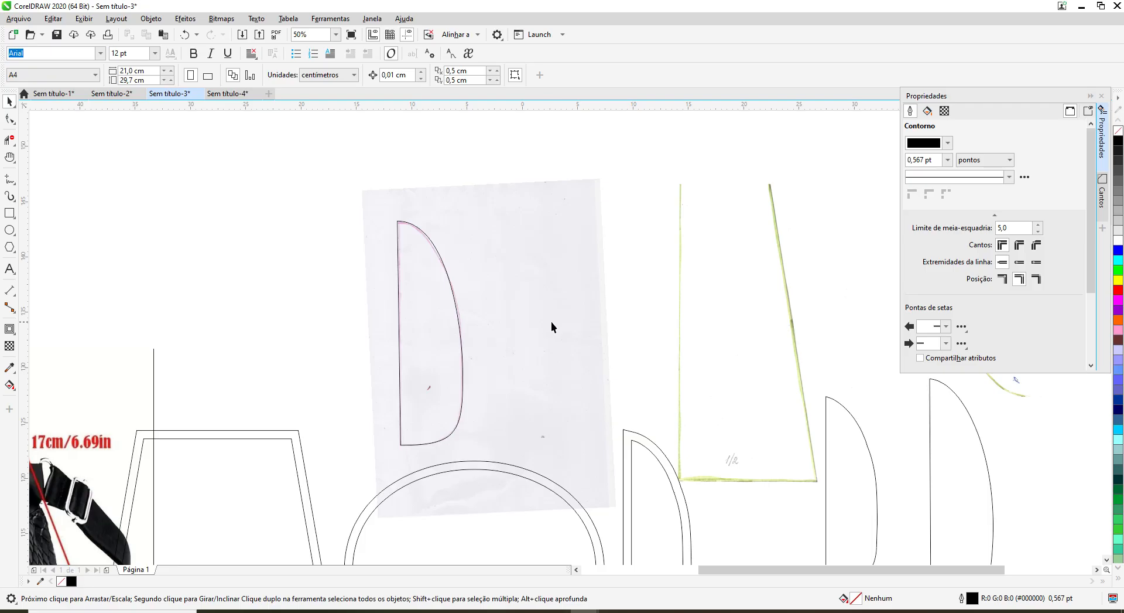
# Step: Check the traced outline against the pink line, and move the scanned pink sheet and the green trapezoid scan beside it
pyautogui.scroll(1, 539, 326)
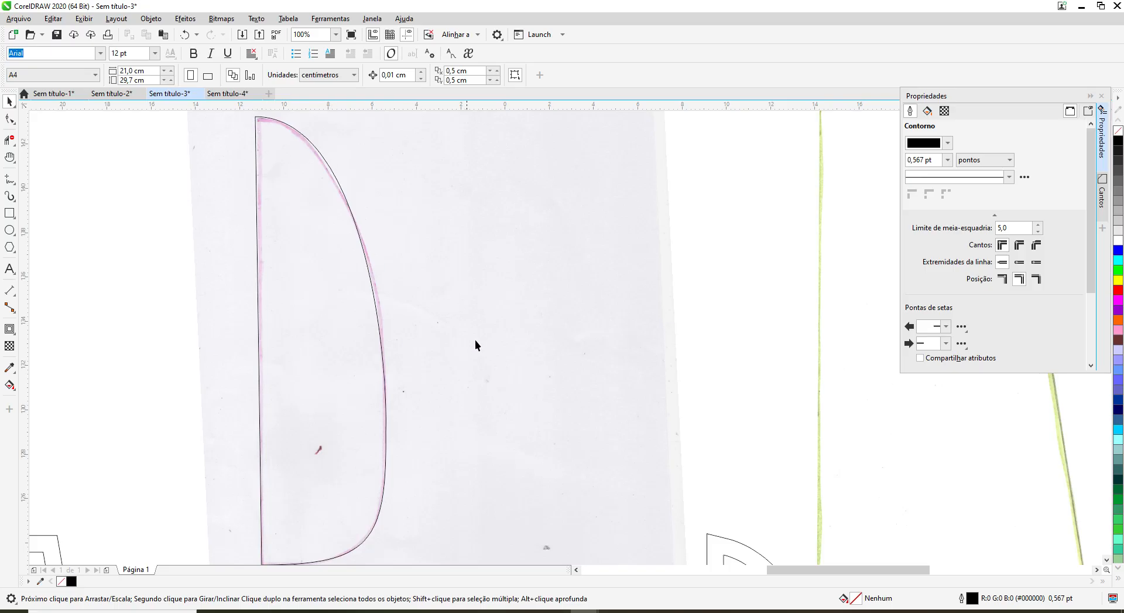
pyautogui.scroll(-1, 515, 342)
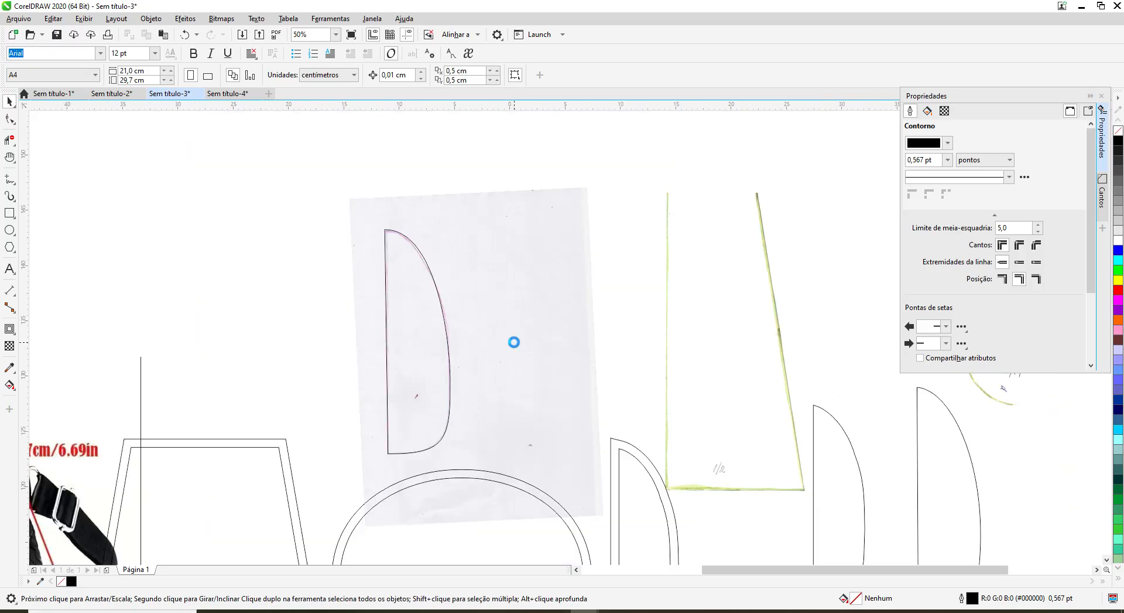
pyautogui.scroll(1, 513, 334)
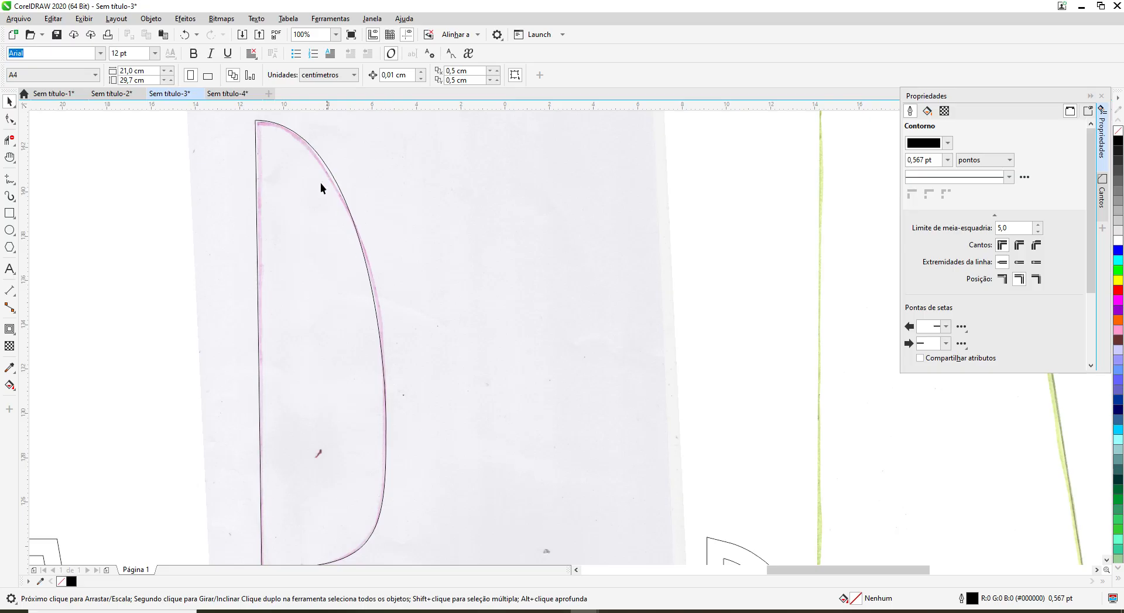
pyautogui.scroll(-1, 492, 258)
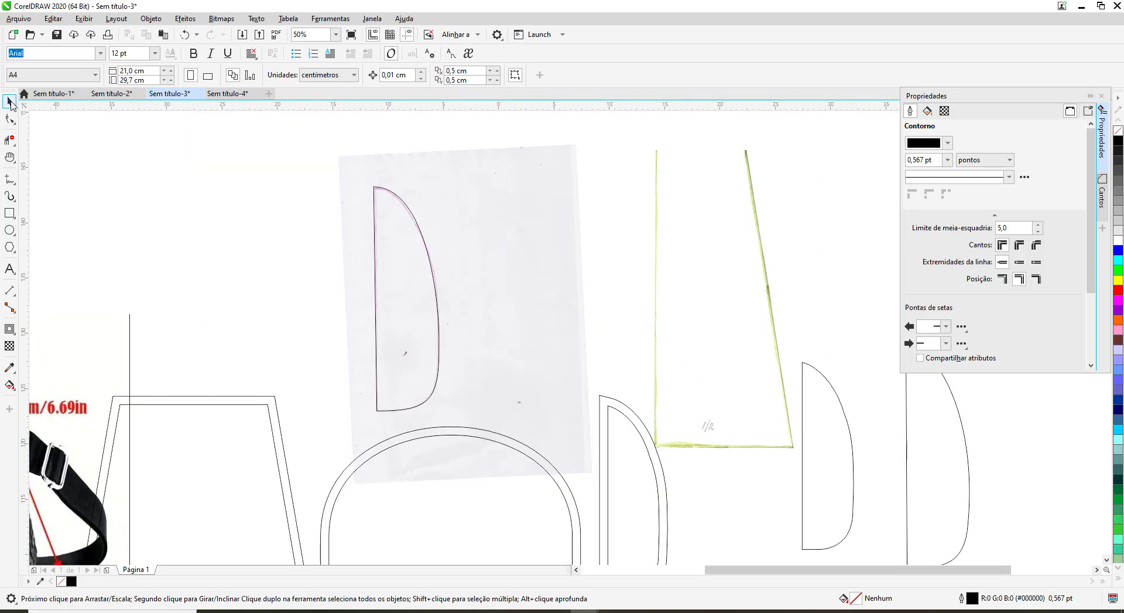
pyautogui.moveTo(511, 235); pyautogui.dragTo(836, 211)
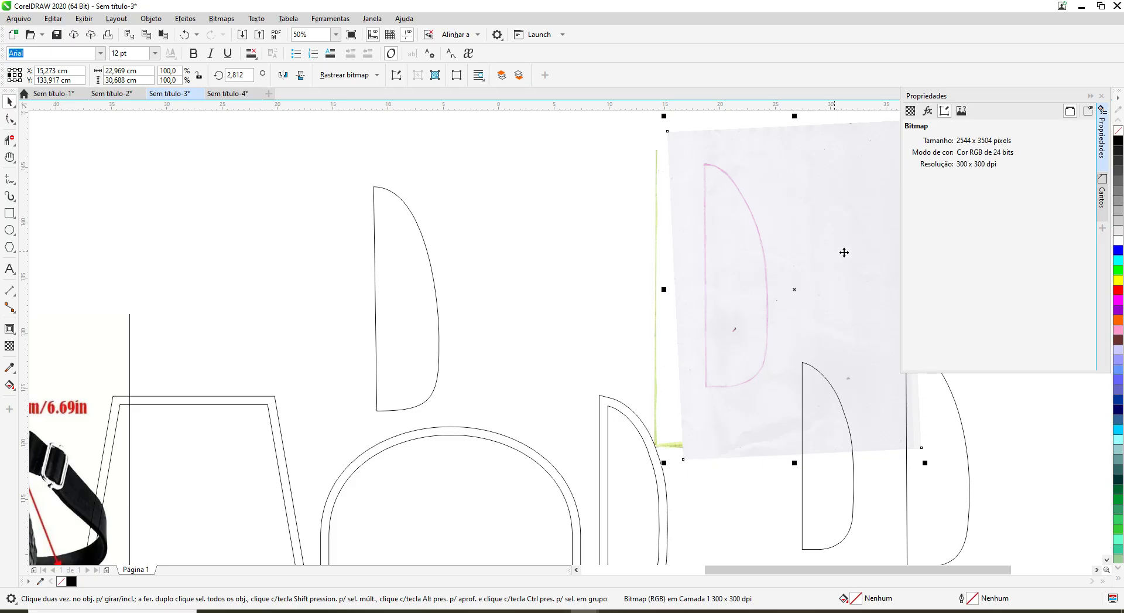
pyautogui.moveTo(818, 258); pyautogui.dragTo(596, 255)
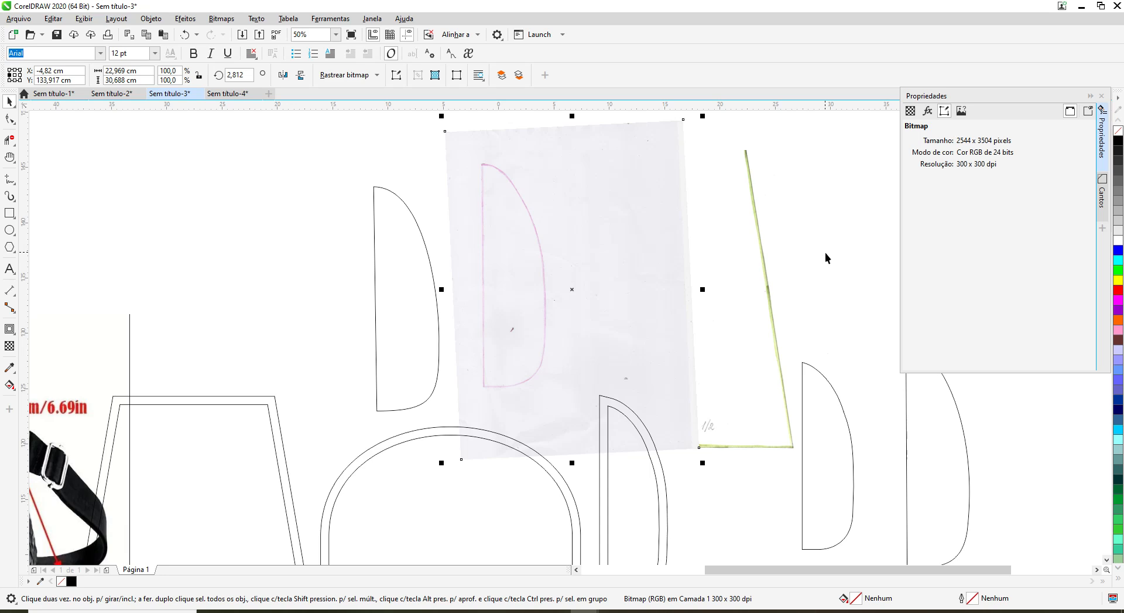
pyautogui.moveTo(714, 246); pyautogui.dragTo(806, 231)
pyautogui.moveTo(608, 258); pyautogui.dragTo(533, 254)
pyautogui.moveTo(789, 253); pyautogui.dragTo(617, 264)
# Step: Move the scanned green rounded pattern to the empty area above the product photo
pyautogui.scroll(-1, 700, 264)
pyautogui.moveTo(845, 252); pyautogui.dragTo(267, 193)
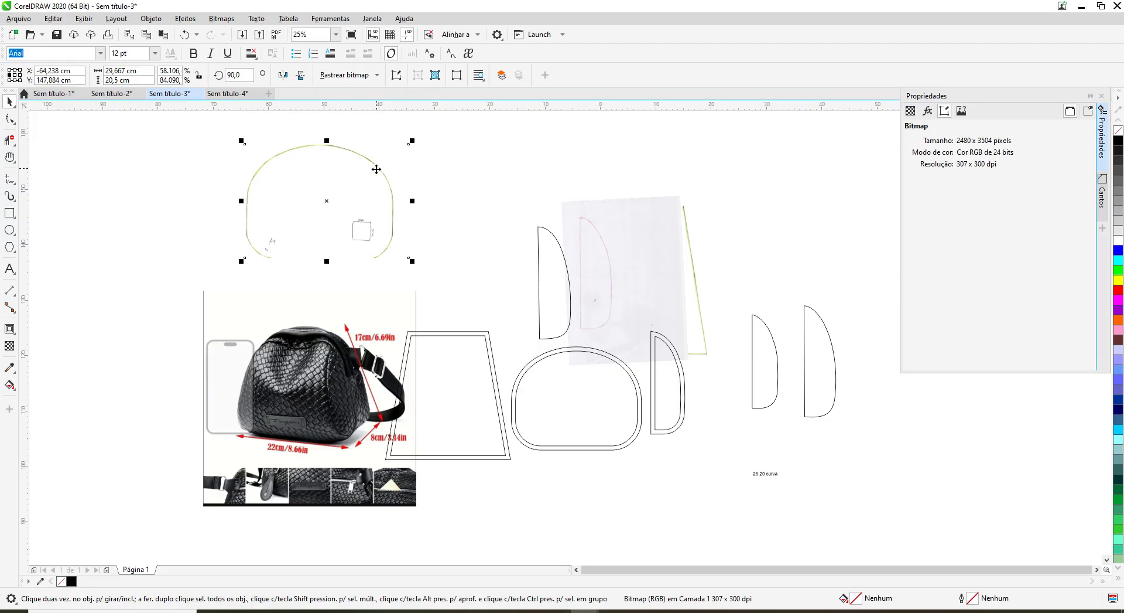
pyautogui.scroll(1, 371, 181)
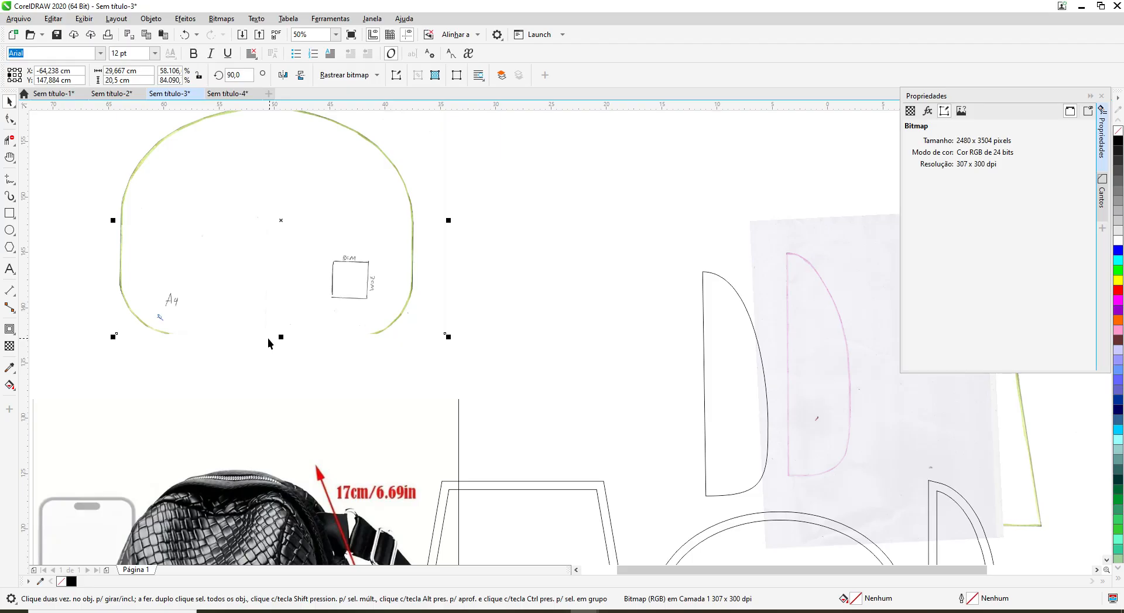
pyautogui.moveTo(261, 221); pyautogui.dragTo(262, 257)
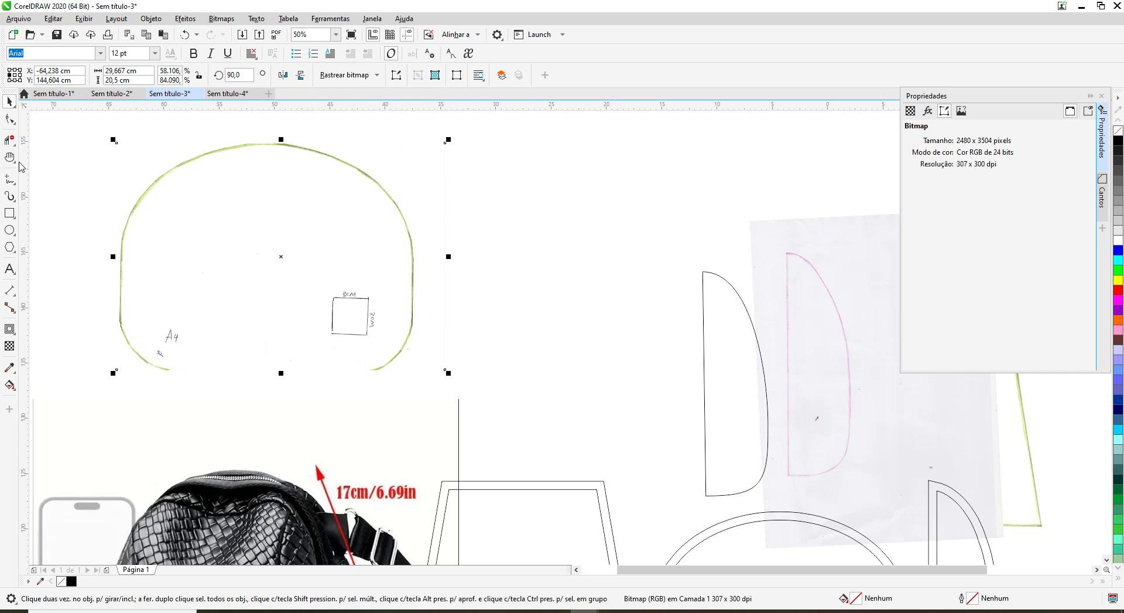
# Step: Measure the full width of the green rounded pattern with a parallel dimension, and delete the dimension line
pyautogui.click(16, 297)
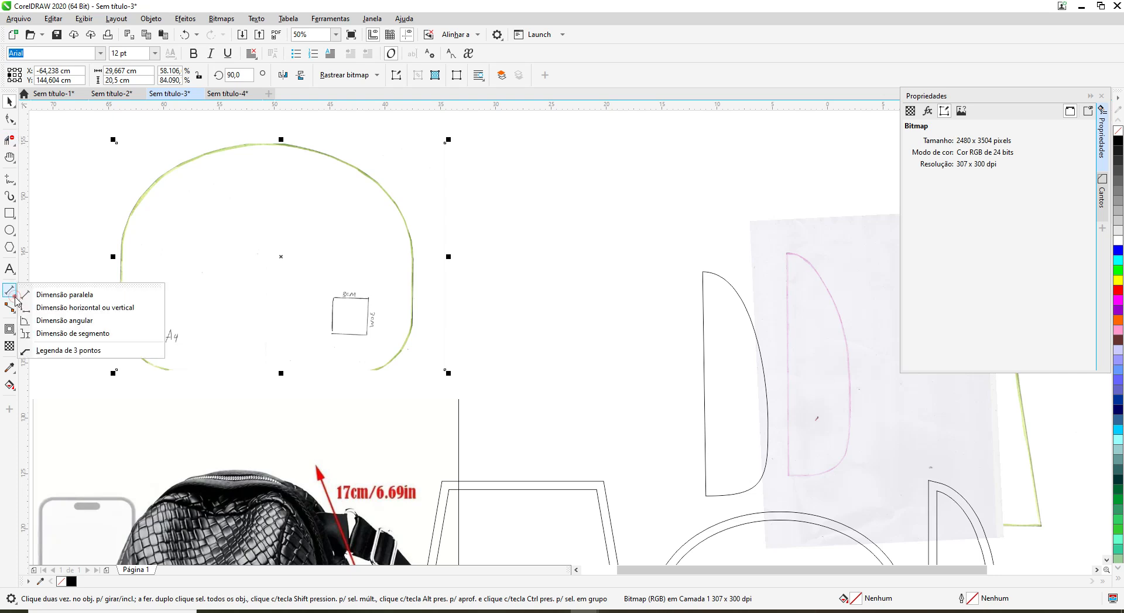
pyautogui.click(48, 295)
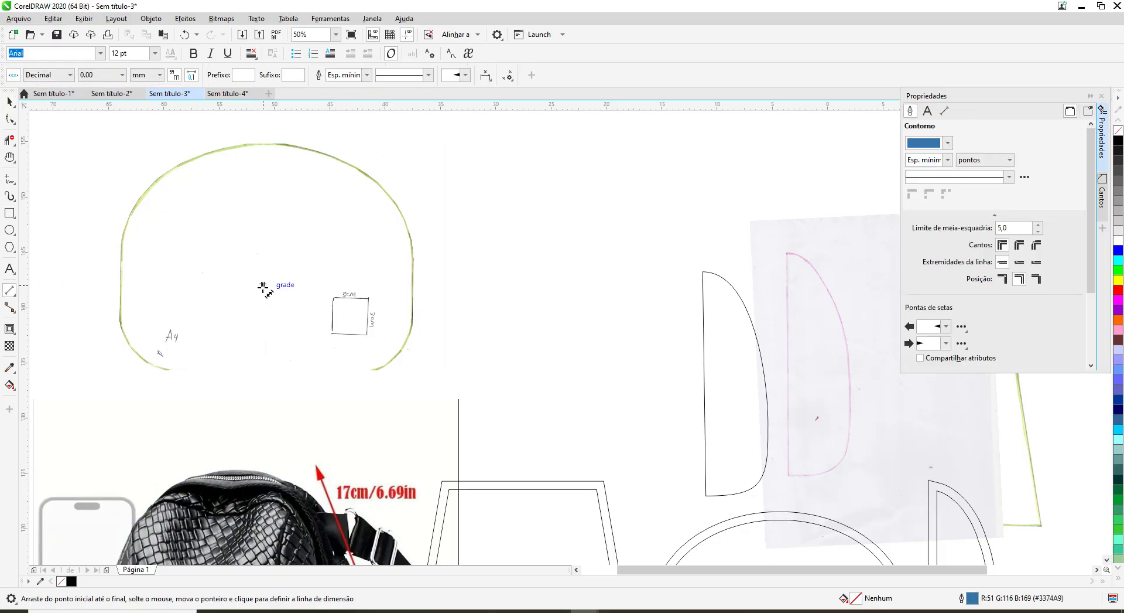
pyautogui.scroll(1, 262, 287)
pyautogui.scroll(-1, 258, 287)
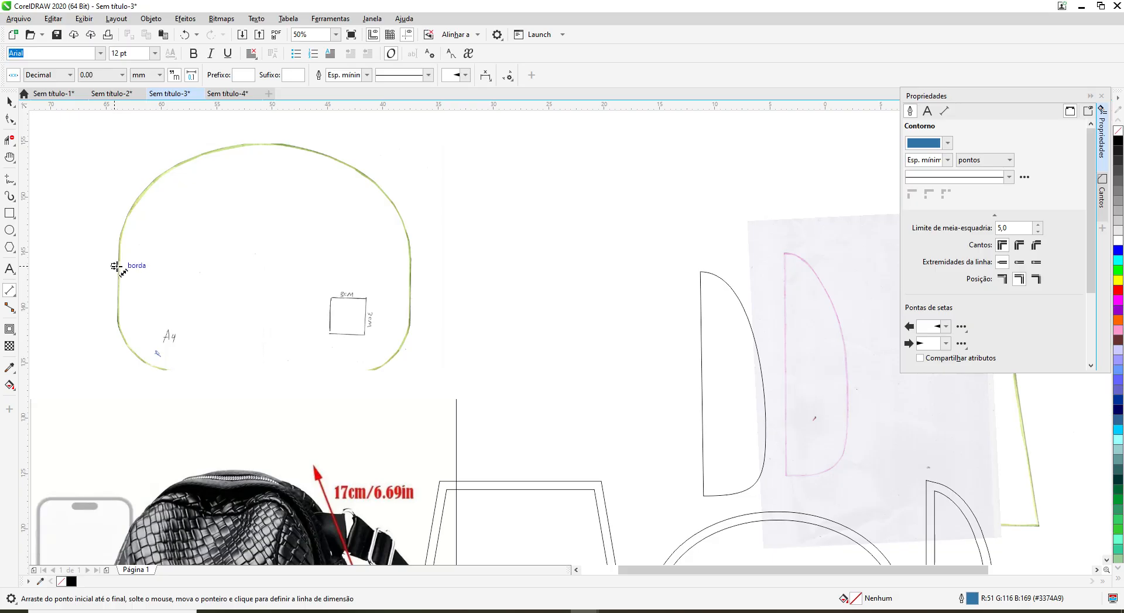
pyautogui.moveTo(119, 267)
pyautogui.mouseDown()
pyautogui.moveTo(297, 287)
pyautogui.moveTo(406, 273)
pyautogui.mouseUp()
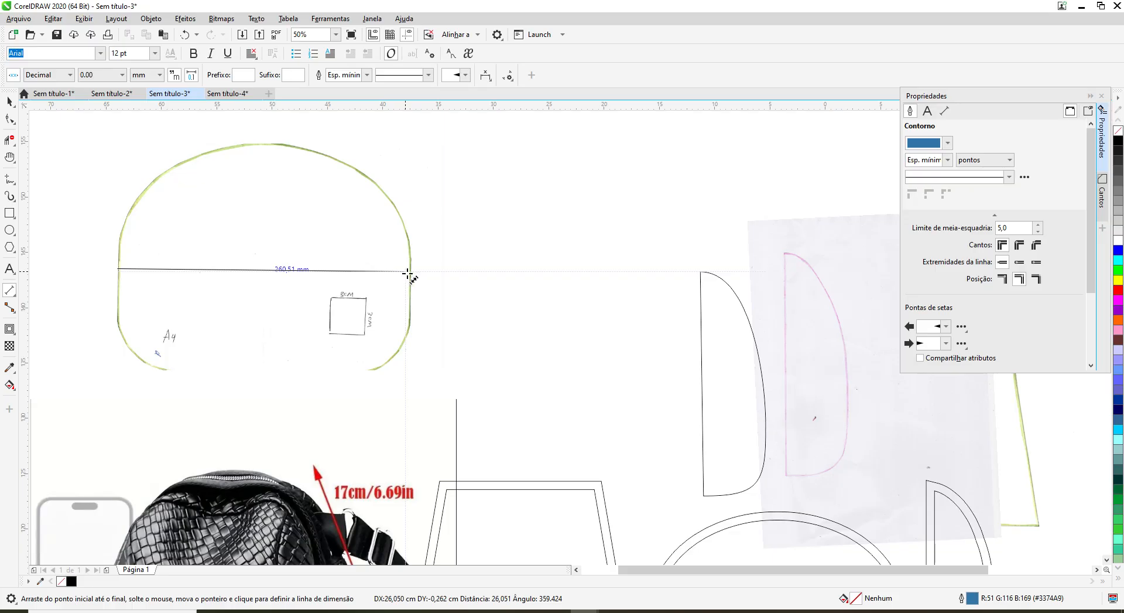
pyautogui.moveTo(412, 272); pyautogui.dragTo(412, 274)
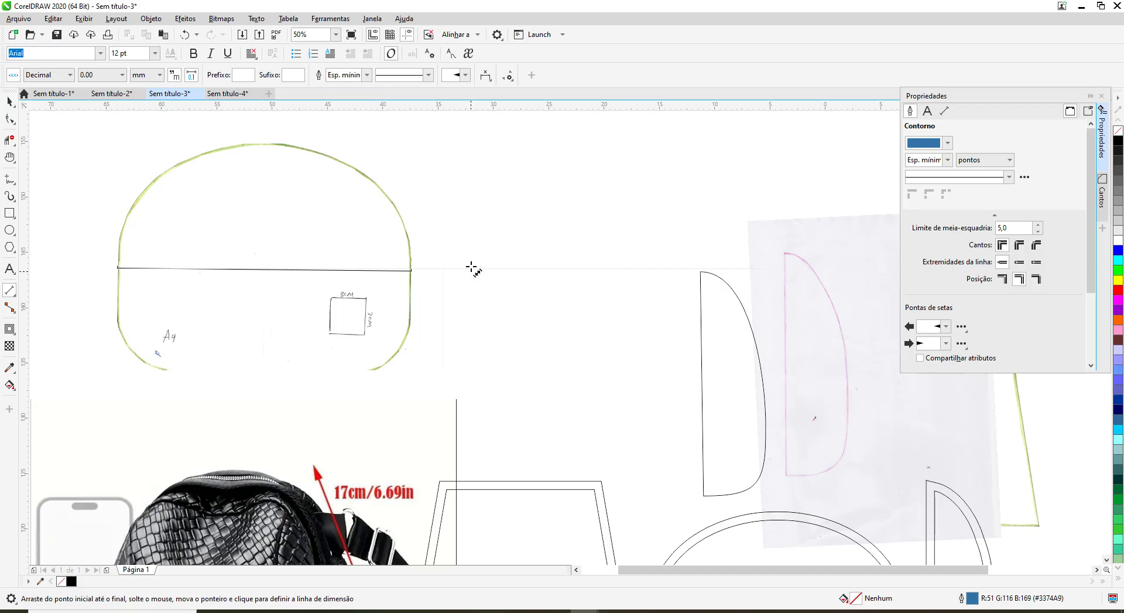
pyautogui.click(284, 240)
pyautogui.press('Delete')
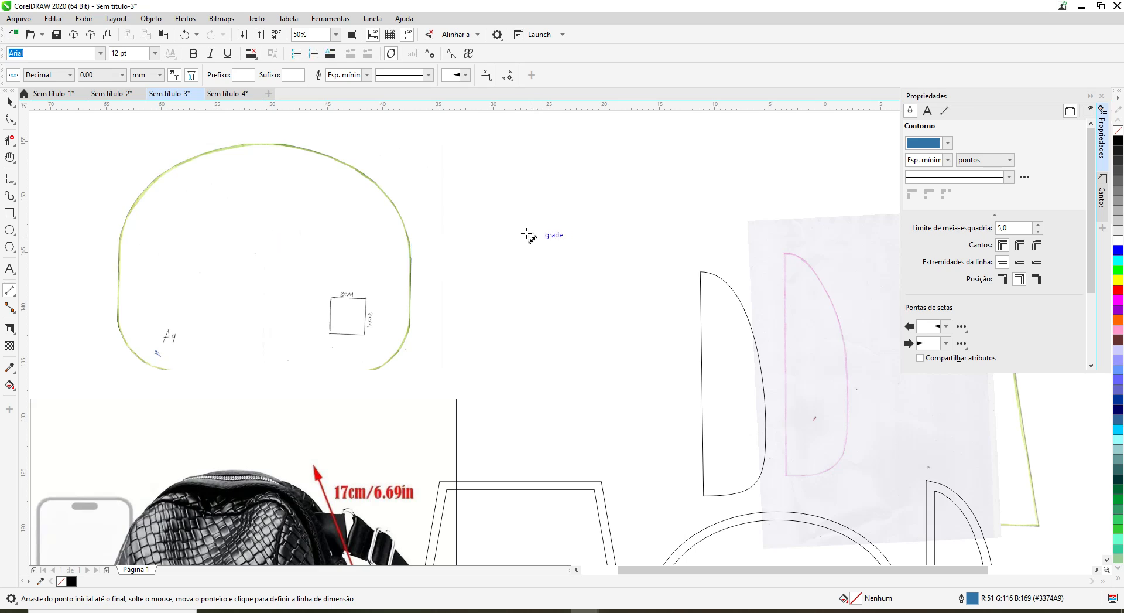
# Step: Draw a rectangle about 19.5 × 27.5 cm over the green pattern and align its left edge with the pattern's left side
pyautogui.click(10, 213)
pyautogui.moveTo(56, 114)
pyautogui.mouseDown()
pyautogui.moveTo(219, 131)
pyautogui.moveTo(283, 178)
pyautogui.moveTo(267, 335)
pyautogui.moveTo(272, 427)
pyautogui.mouseUp()
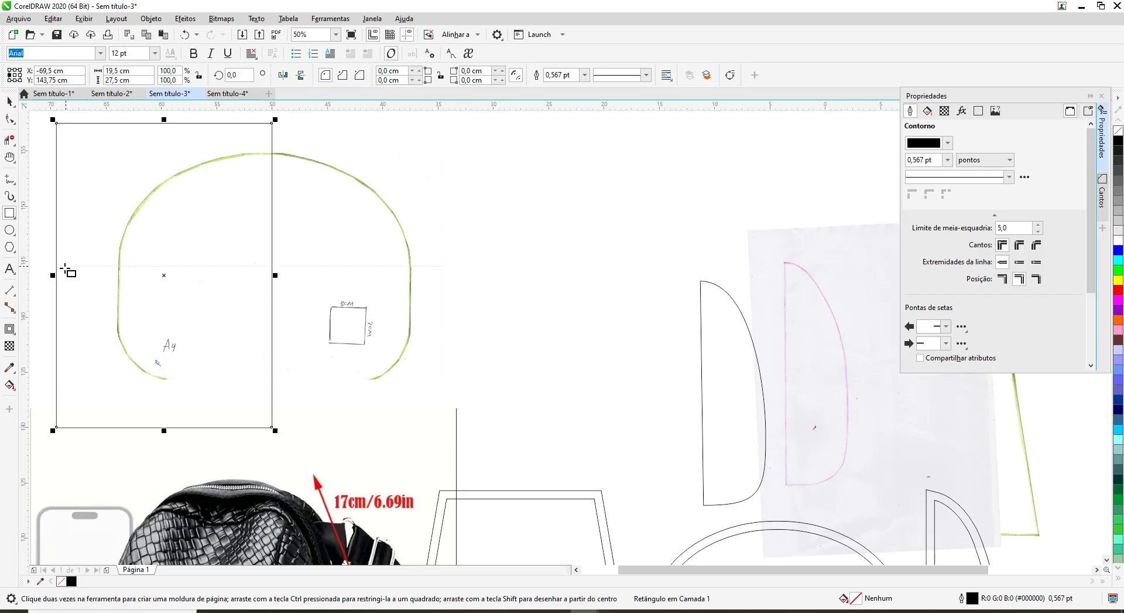
pyautogui.moveTo(162, 274); pyautogui.dragTo(224, 280)
pyautogui.press('Right')
pyautogui.press('Right')
pyautogui.press('Right')
pyautogui.press('Right')
pyautogui.press('Right')
pyautogui.press('Right')
pyautogui.press('Right')
pyautogui.press('Right')
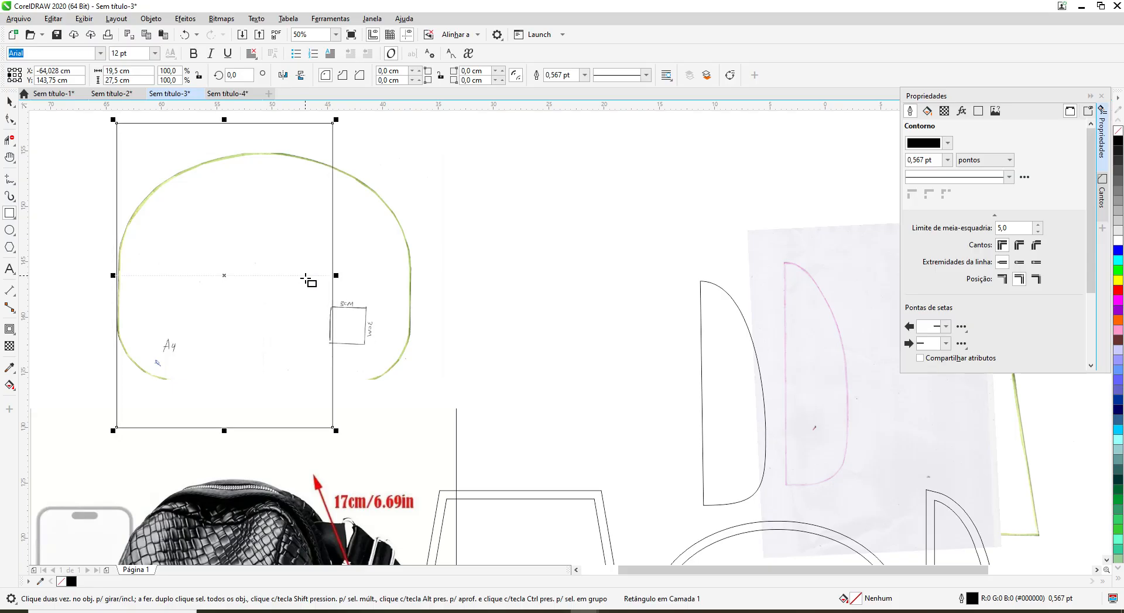
# Step: Set the rectangle's width to 13.25 cm and its height to 20.5 cm
pyautogui.click(137, 72)
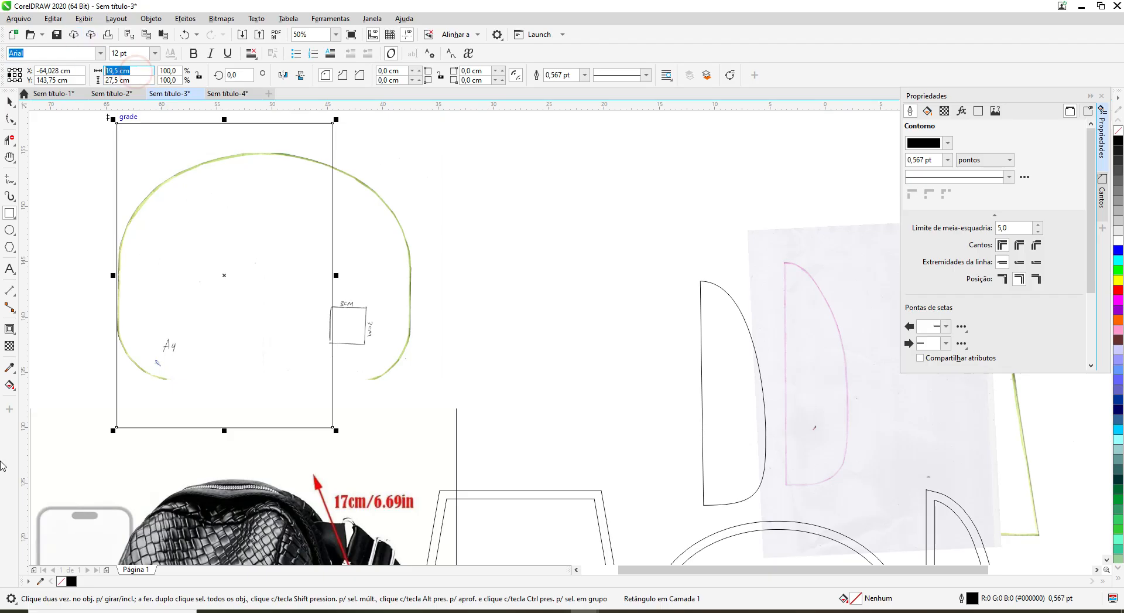
pyautogui.write('13')
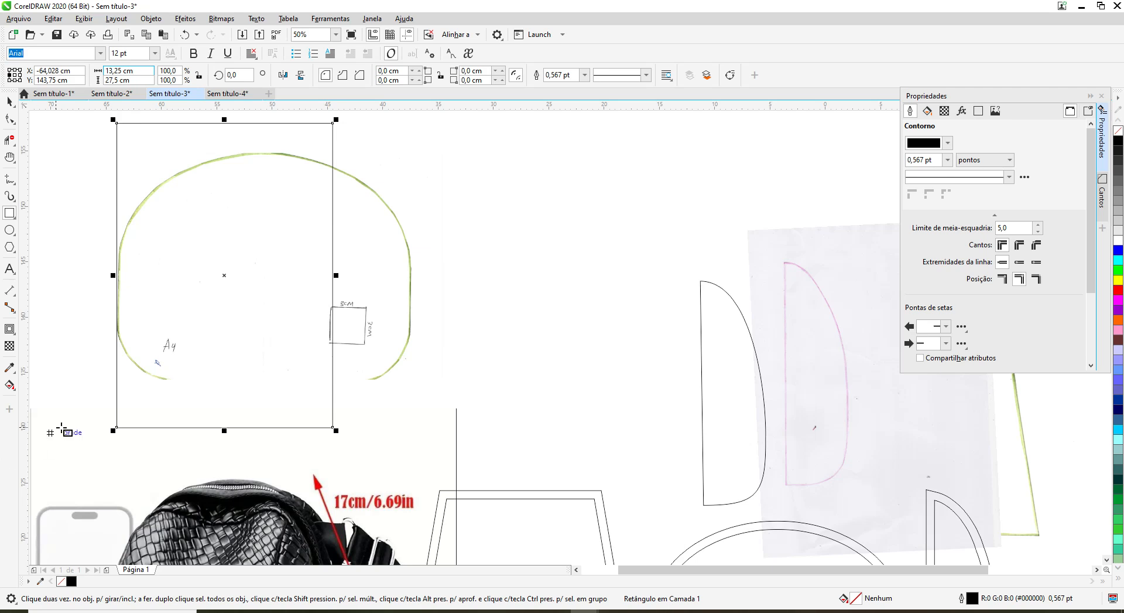
pyautogui.click(126, 80)
pyautogui.write('2')
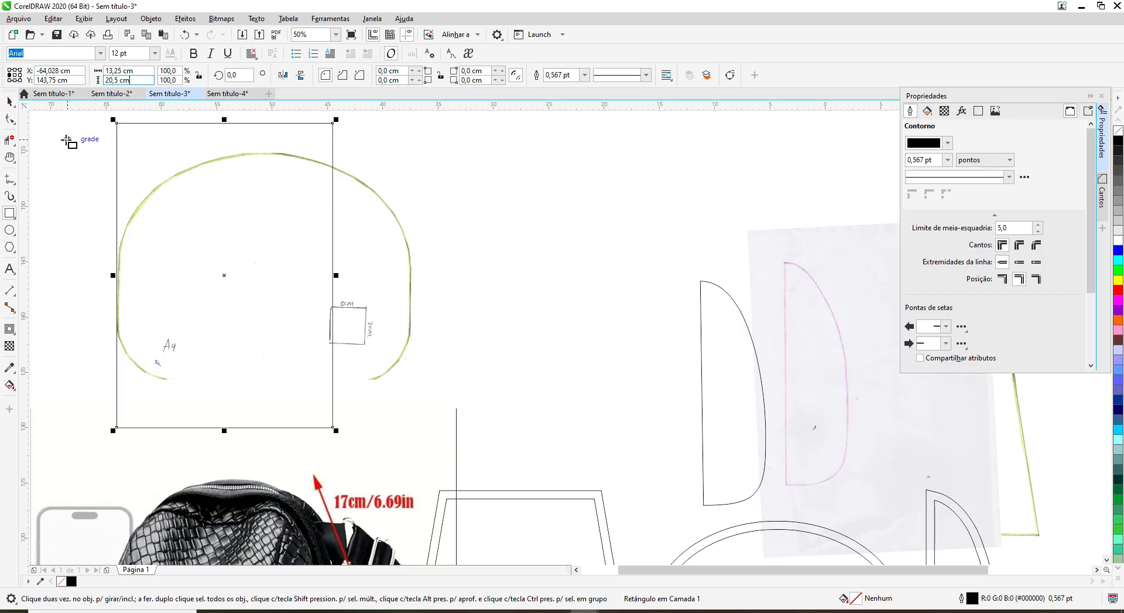
pyautogui.press('Return')
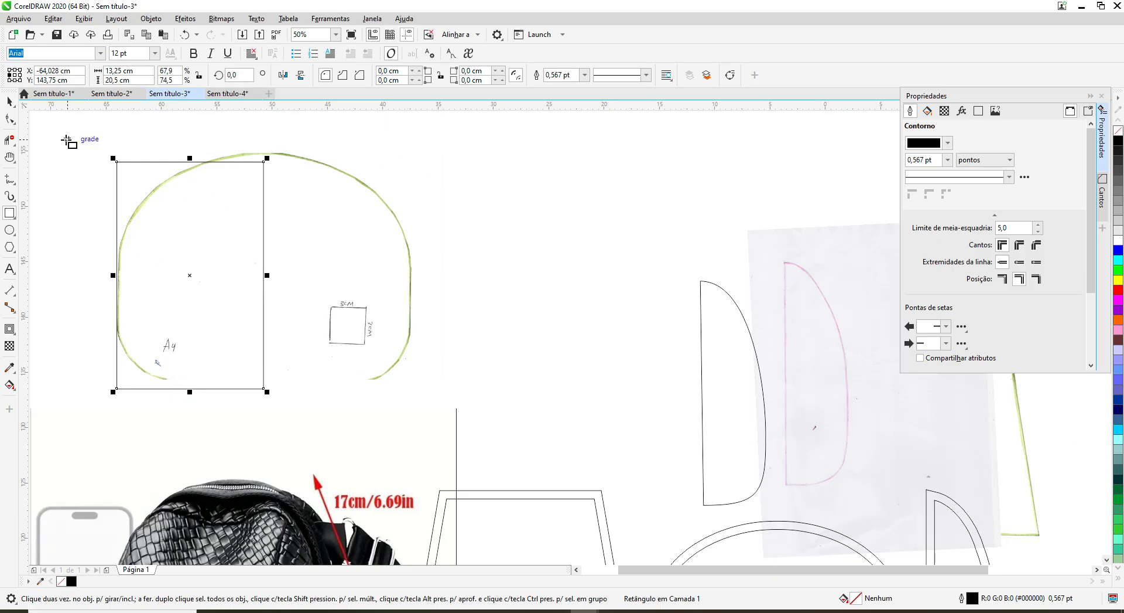
# Step: Nudge the rectangle up until its top and bottom edges line up with the green pattern's top and bottom
pyautogui.press('Up')
pyautogui.press('Up')
pyautogui.press('Up')
pyautogui.press('Up')
pyautogui.press('Up')
pyautogui.press('Up')
pyautogui.press('Up')
pyautogui.press('Up')
pyautogui.press('Up')
pyautogui.press('Up')
pyautogui.press('Up')
pyautogui.press('Up')
pyautogui.press('Up')
pyautogui.press('Up')
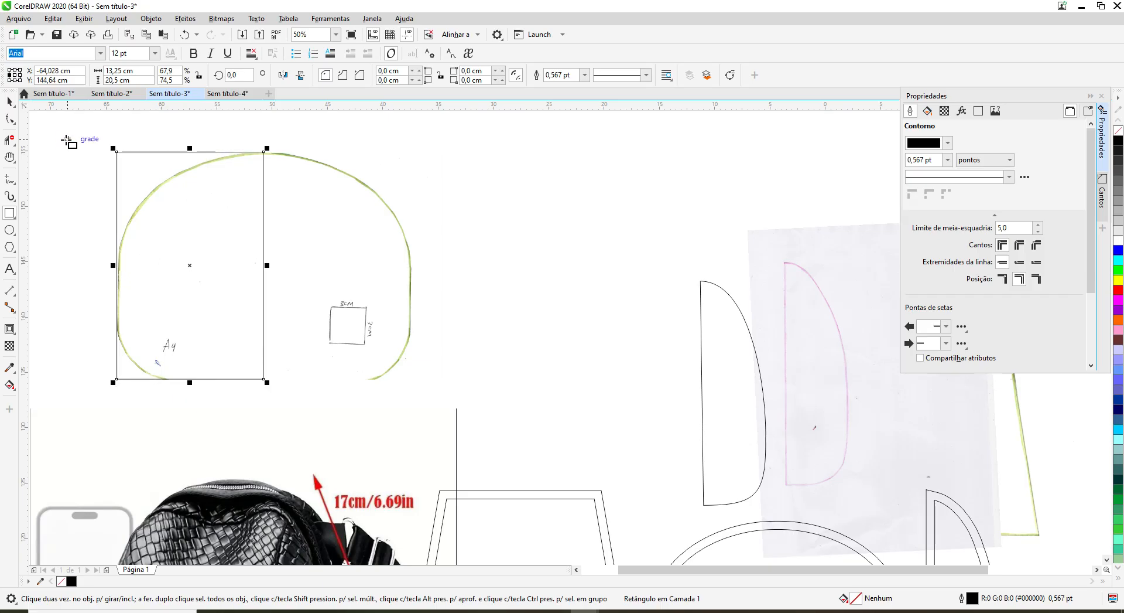
pyautogui.press('Up')
pyautogui.press('Down')
pyautogui.press('Down')
# Step: Try a 6 cm round radius on the rectangle's lower-left corner, and undo it
pyautogui.moveTo(382, 81); pyautogui.dragTo(338, 94)
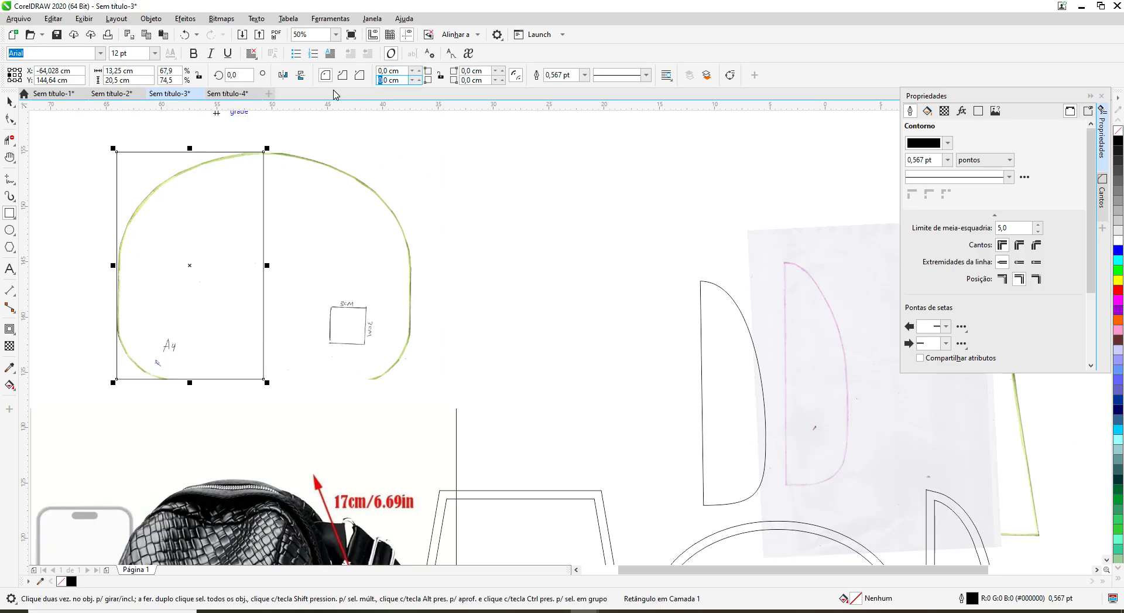
pyautogui.write('6')
pyautogui.click(326, 76)
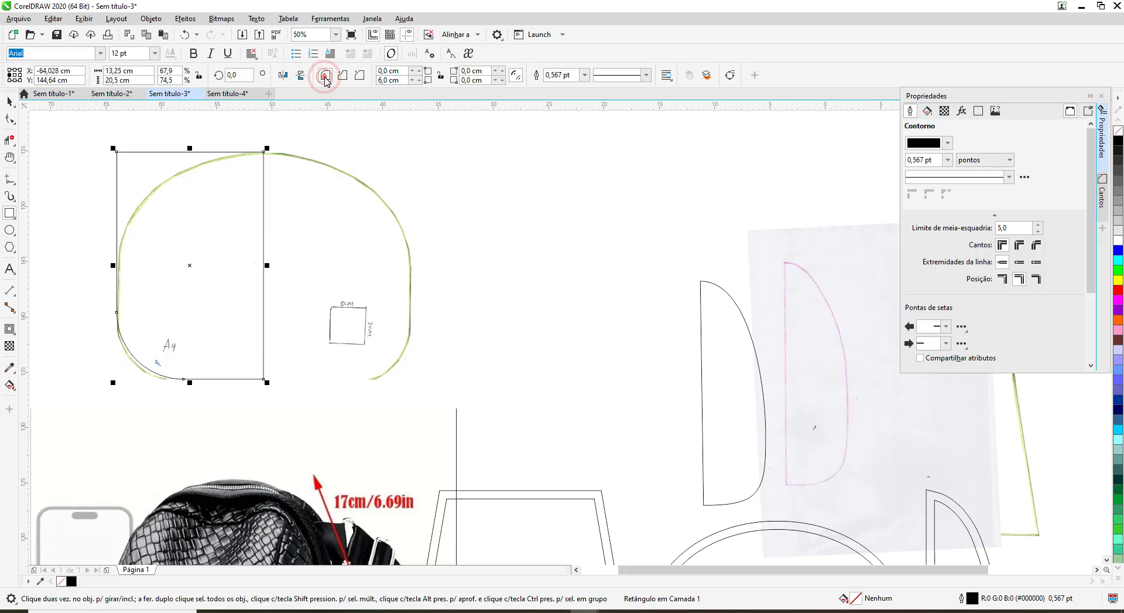
pyautogui.click(185, 35)
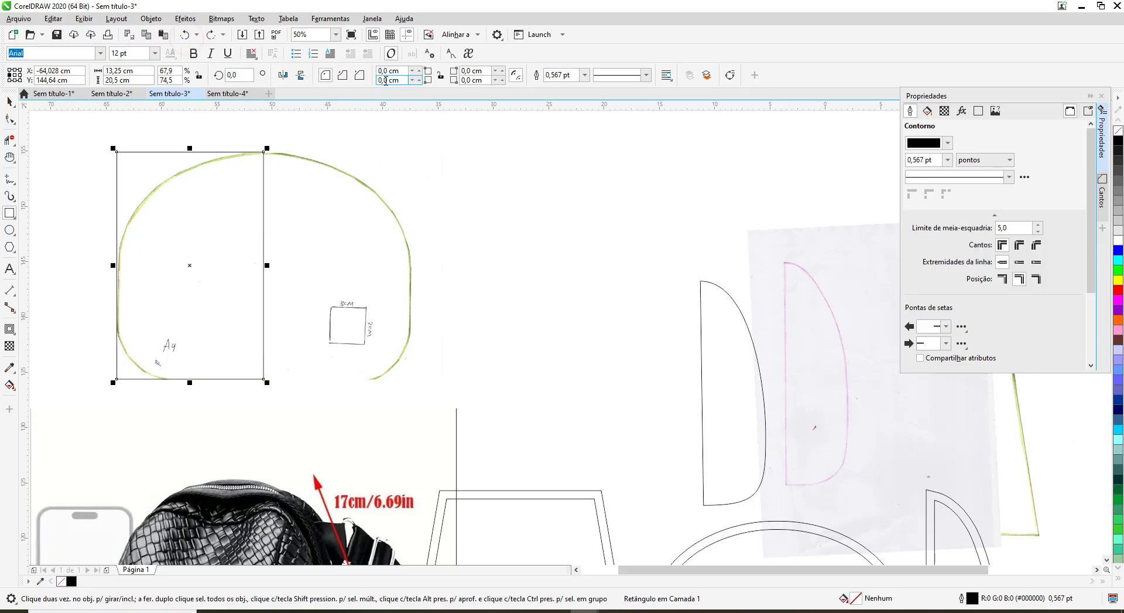
# Step: Round the rectangle's lower-left corner with a 5 cm radius and its upper-left corner with an 11 cm radius
pyautogui.moveTo(384, 81); pyautogui.dragTo(373, 84)
pyautogui.write('5')
pyautogui.click(326, 75)
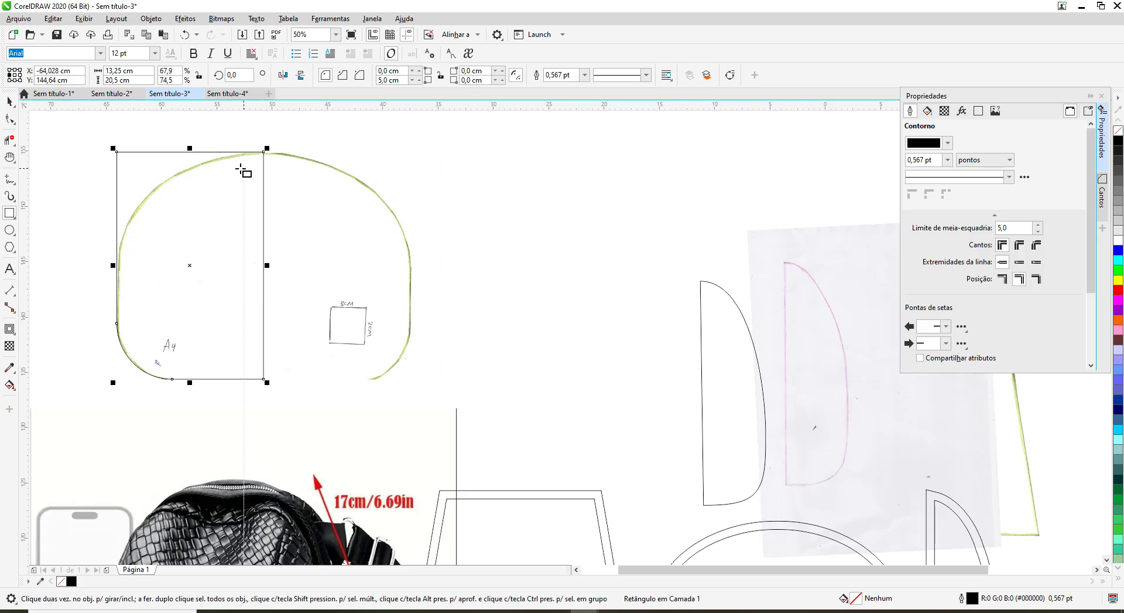
pyautogui.moveTo(389, 69); pyautogui.dragTo(365, 71)
pyautogui.write('11')
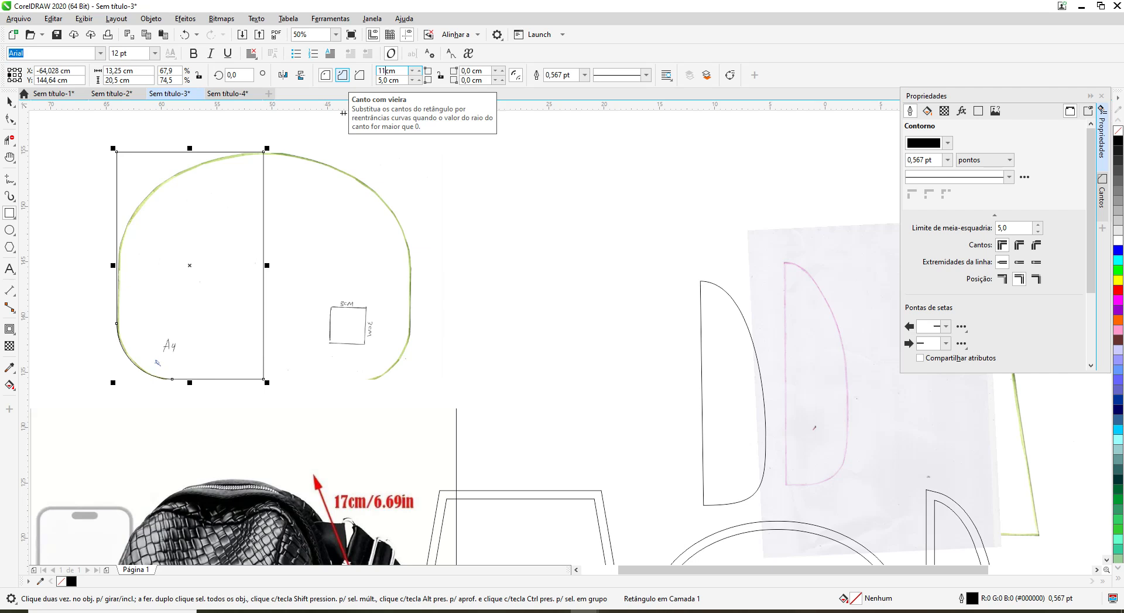
pyautogui.click(327, 76)
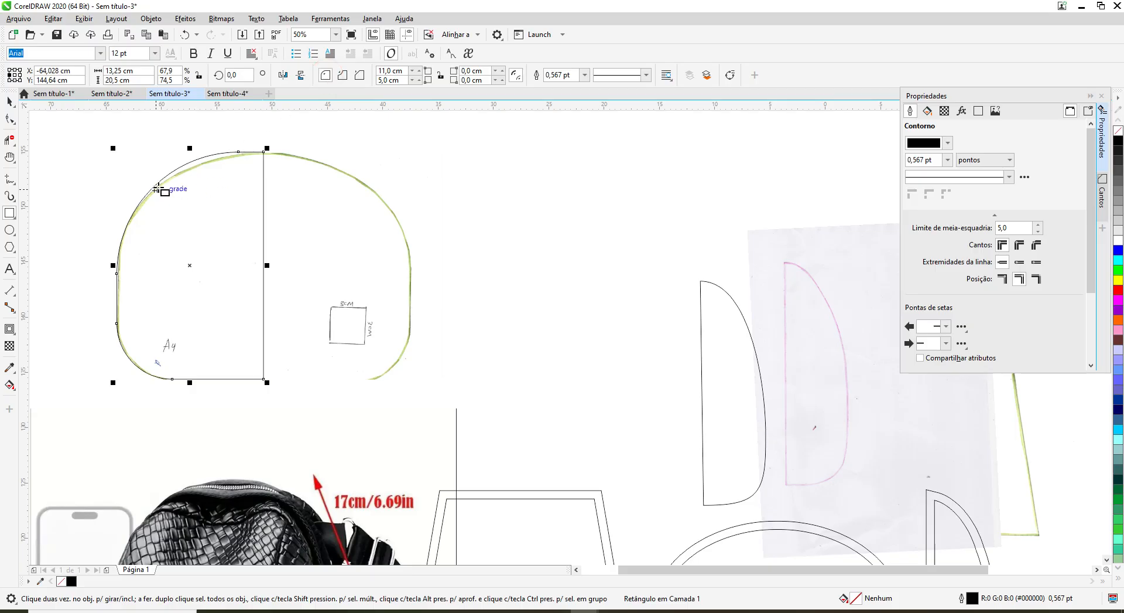
# Step: Increase the round radius of the rectangle's upper-left corner to 11.5 cm
pyautogui.click(384, 70)
pyautogui.click(390, 70)
pyautogui.press('BackSpace')
pyautogui.press('BackSpace')
pyautogui.press('Return')
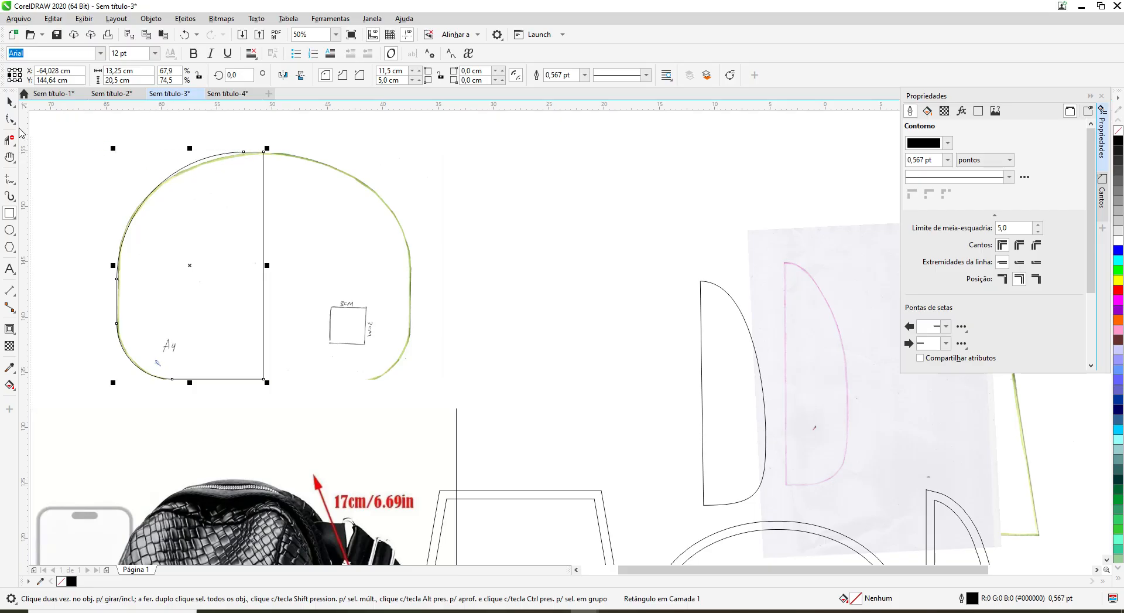
# Step: Convert the rounded rectangle to curves and reshape its upper-left arc with the Shape tool to follow the green outline
pyautogui.click(9, 119)
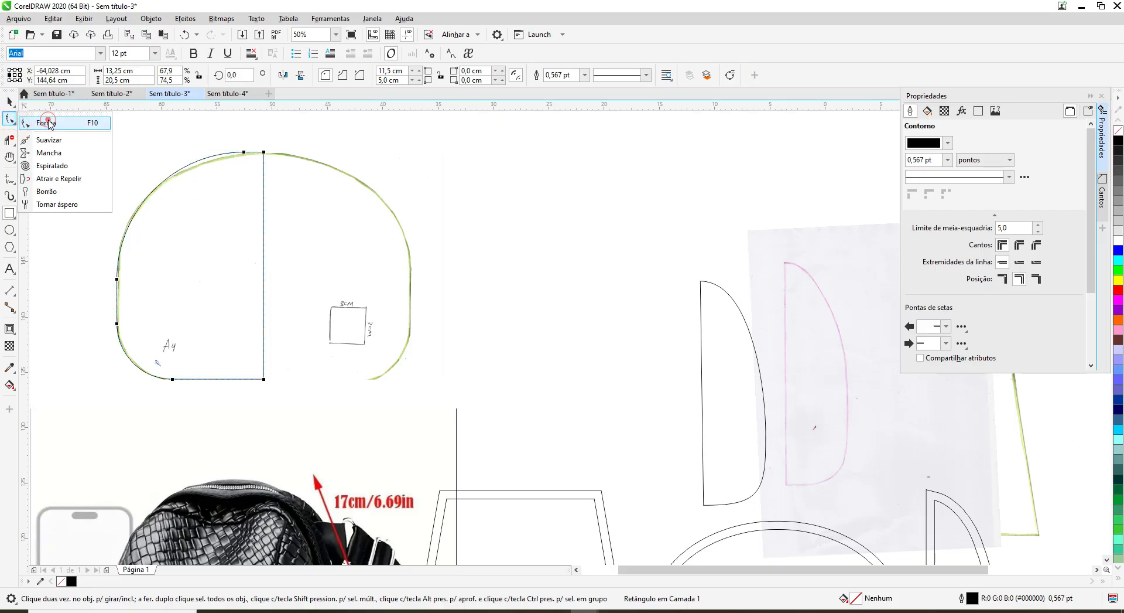
pyautogui.click(35, 119)
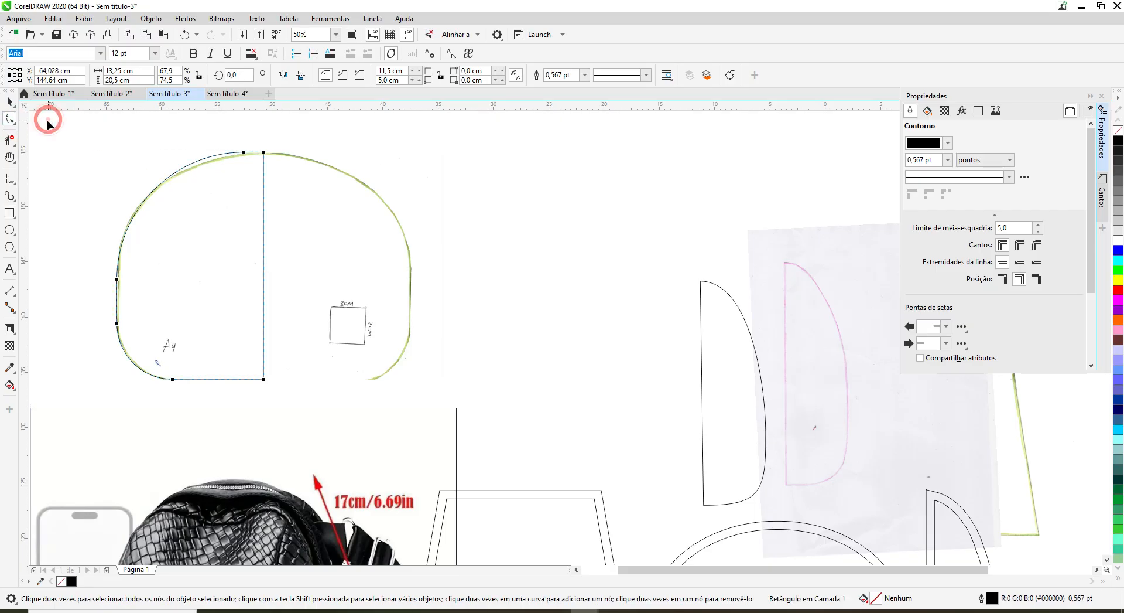
pyautogui.click(730, 76)
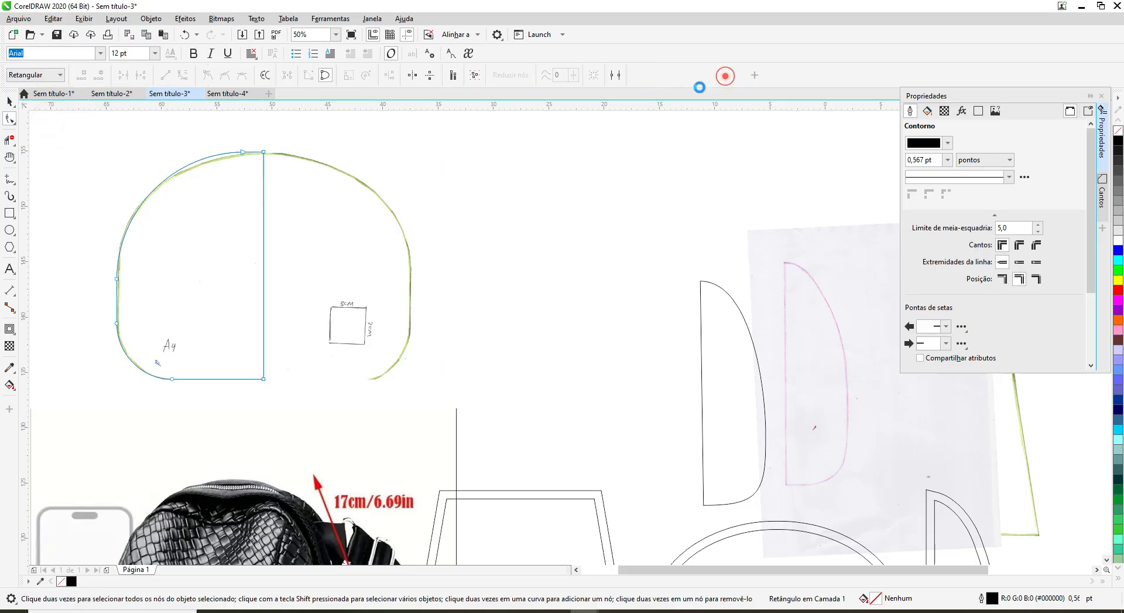
pyautogui.click(243, 153)
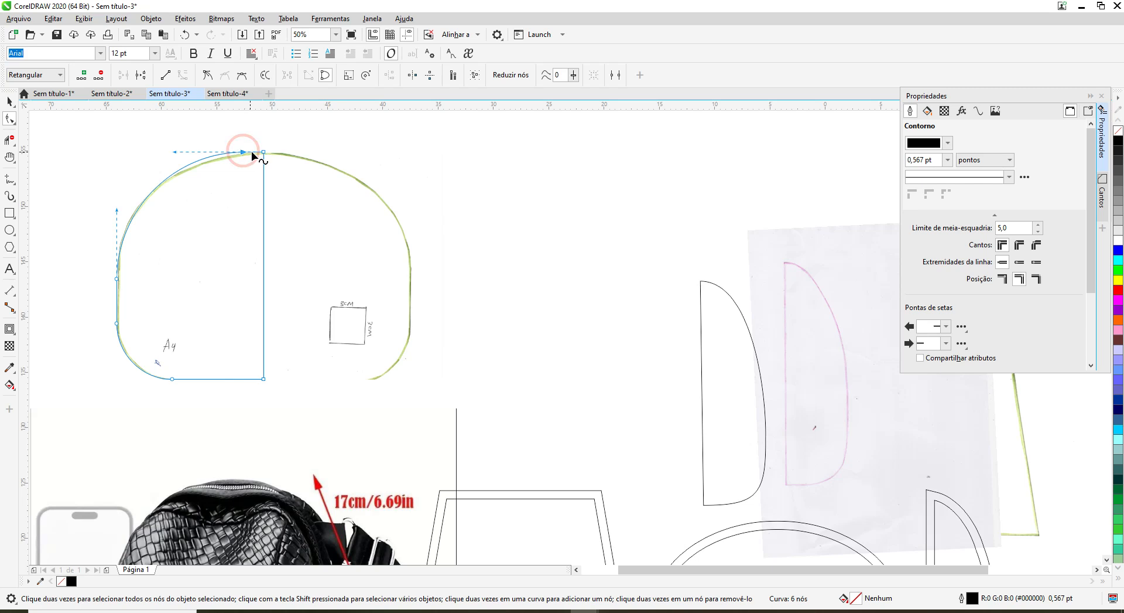
pyautogui.moveTo(175, 152)
pyautogui.mouseDown()
pyautogui.moveTo(205, 159)
pyautogui.moveTo(175, 171)
pyautogui.mouseUp()
pyautogui.moveTo(242, 152); pyautogui.dragTo(263, 152)
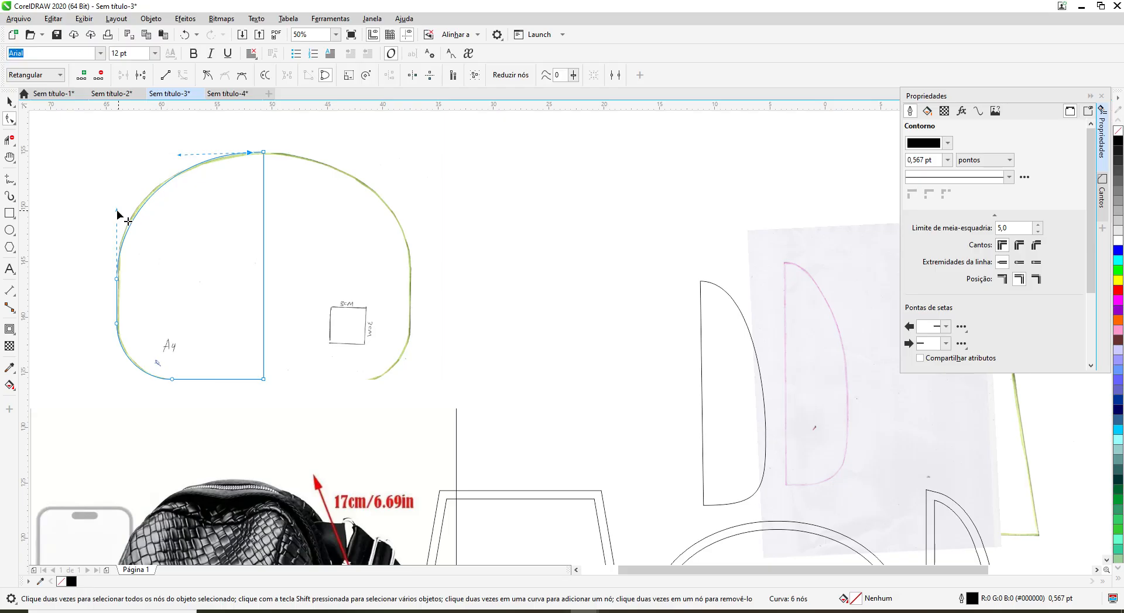
pyautogui.moveTo(117, 210)
pyautogui.mouseDown()
pyautogui.moveTo(101, 213)
pyautogui.moveTo(109, 200)
pyautogui.mouseUp()
# Step: Fine-tune the node and handle near the arc's top end to match the green pattern, undoing an unwanted adjustment
pyautogui.click(250, 154)
pyautogui.moveTo(253, 157); pyautogui.dragTo(266, 155)
pyautogui.moveTo(258, 152); pyautogui.dragTo(248, 153)
pyautogui.moveTo(193, 154); pyautogui.dragTo(188, 157)
pyautogui.click(185, 36)
pyautogui.moveTo(262, 153); pyautogui.dragTo(255, 153)
pyautogui.moveTo(256, 152); pyautogui.dragTo(250, 153)
# Step: Copy the half outline and set its reference point to the middle of its straight right edge
pyautogui.click(14, 105)
pyautogui.moveTo(12, 120)
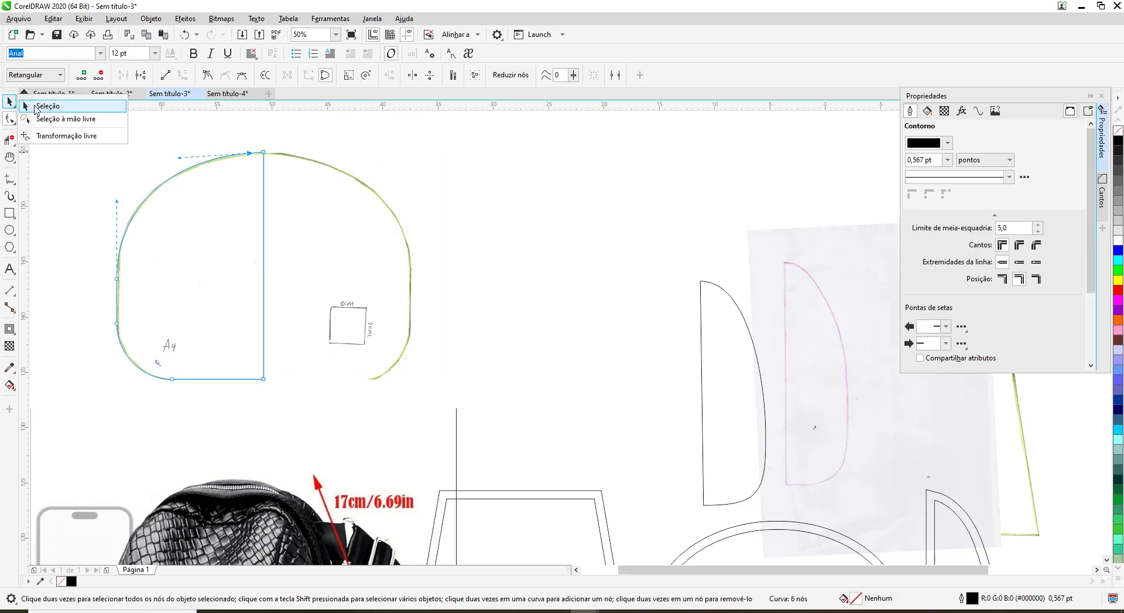
pyautogui.click(39, 109)
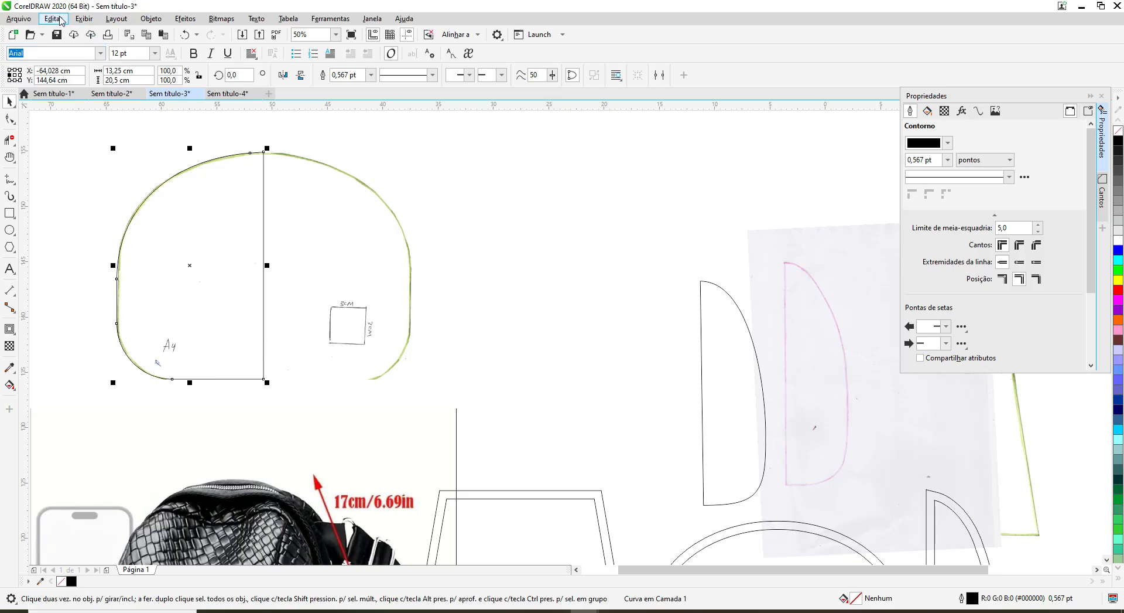
pyautogui.click(54, 19)
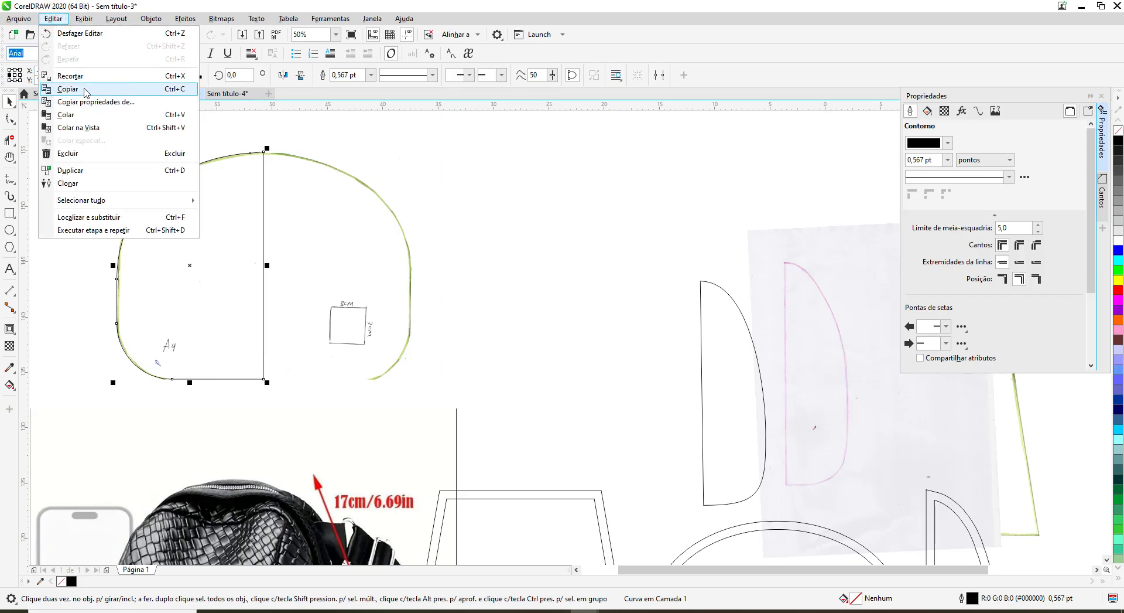
pyautogui.click(76, 89)
pyautogui.click(20, 75)
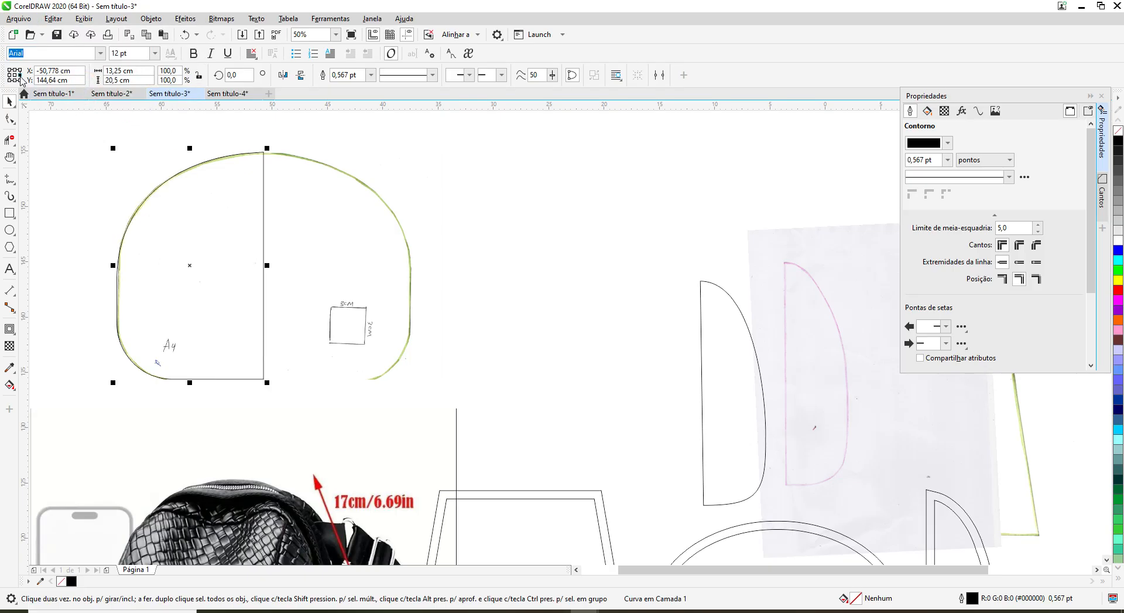
# Step: Paste a copy of the half outline in place and mirror it horizontally about the straight edge to form the other half
pyautogui.click(283, 75)
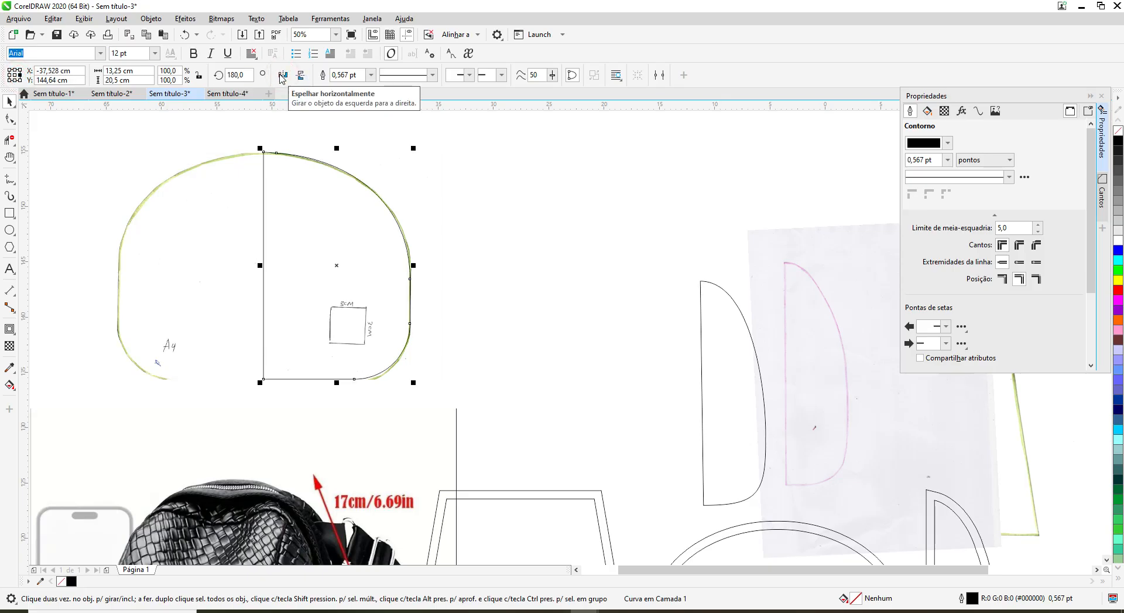
pyautogui.click(186, 36)
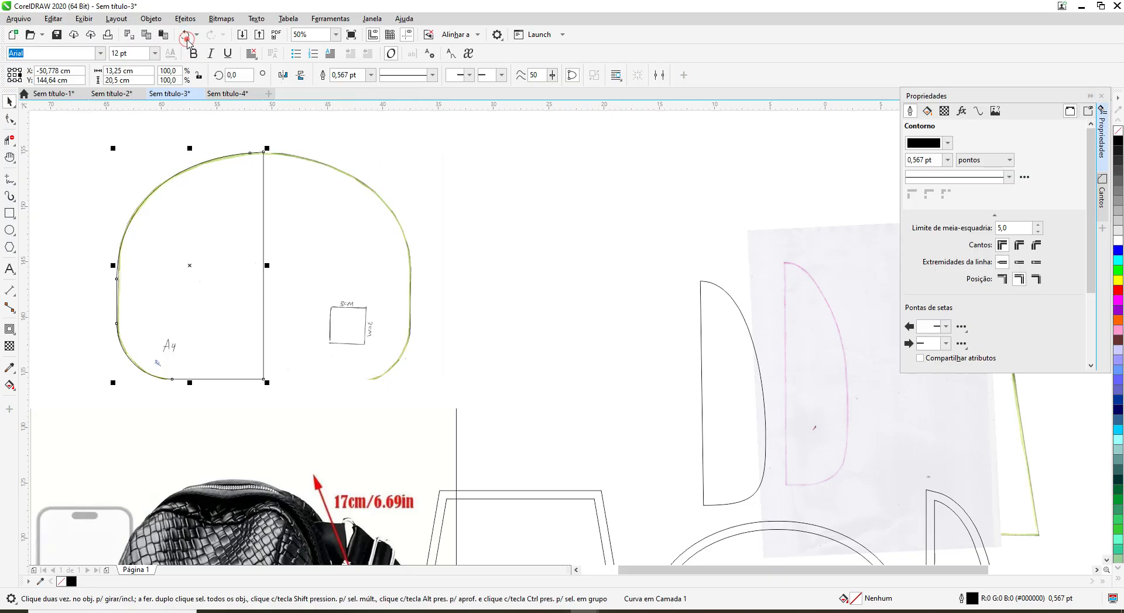
pyautogui.click(53, 19)
pyautogui.click(56, 18)
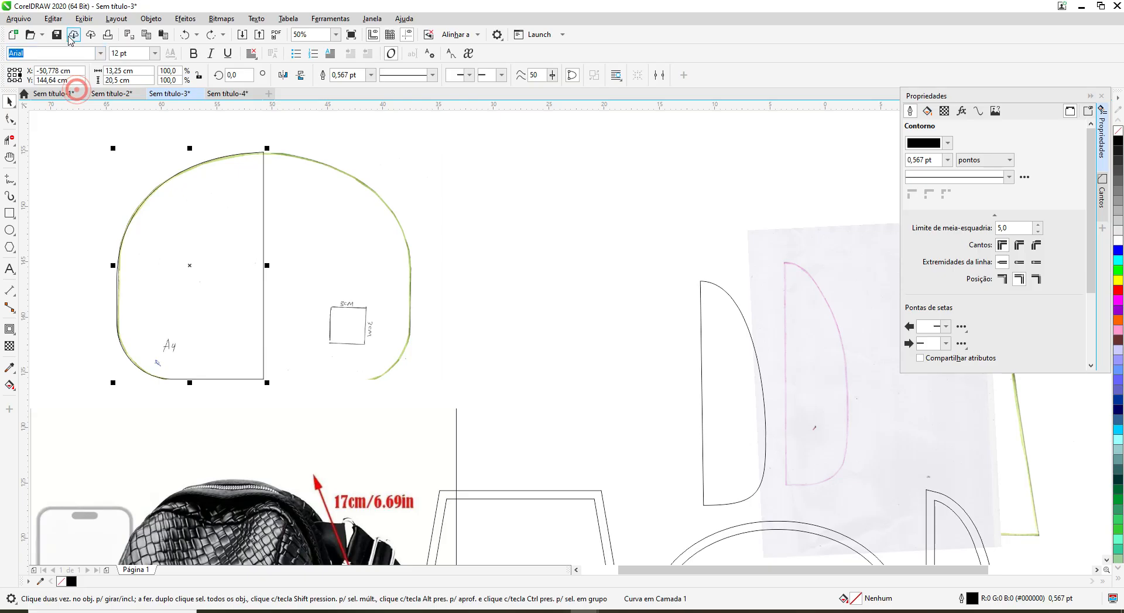
pyautogui.click(60, 16)
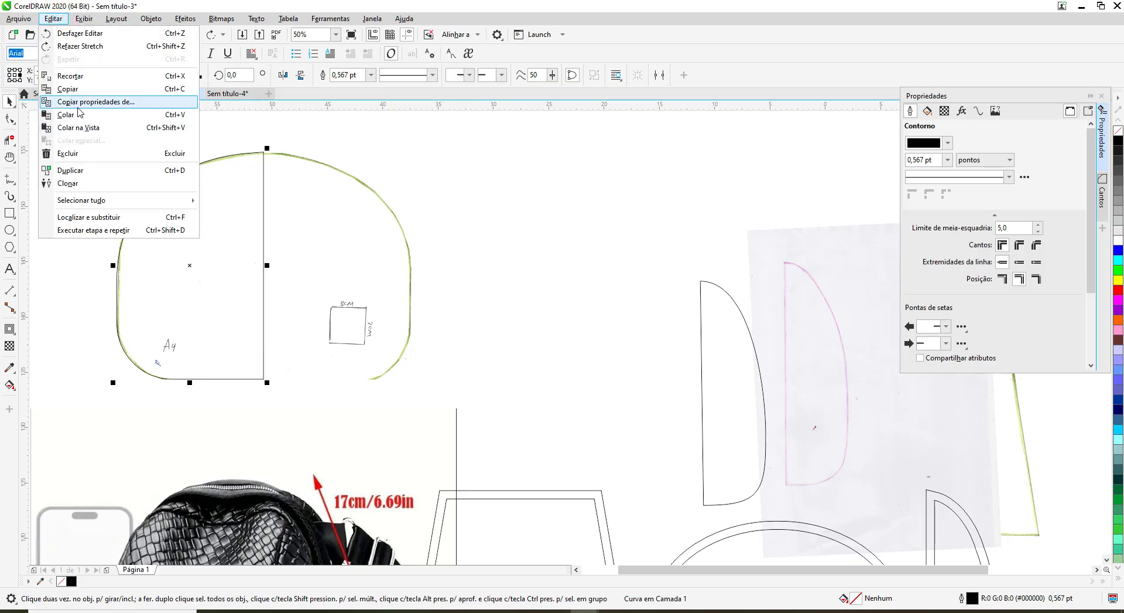
pyautogui.click(78, 114)
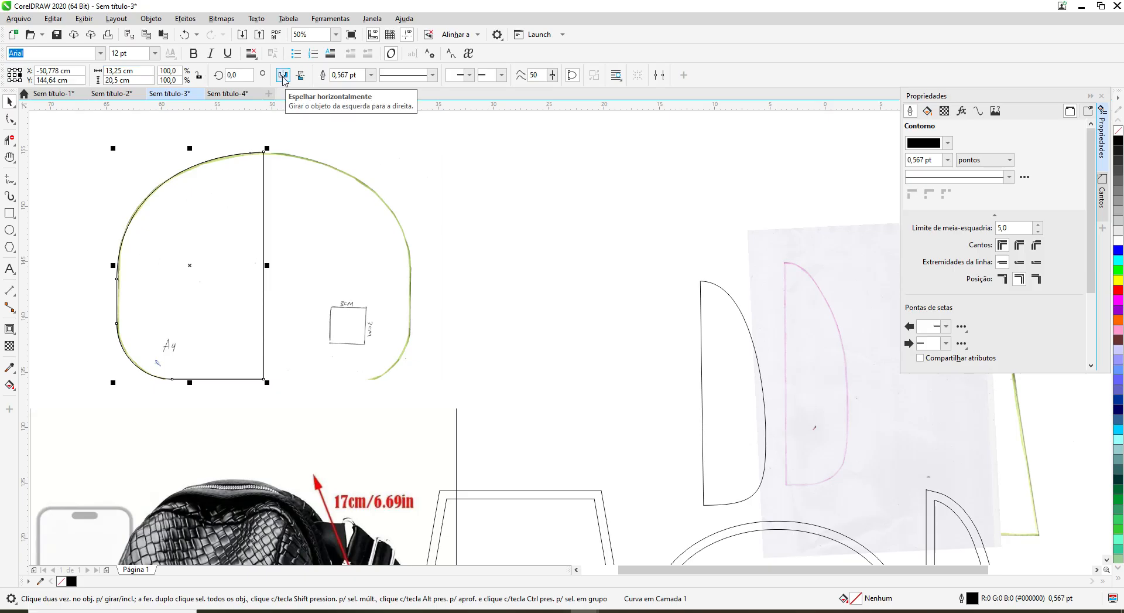
pyautogui.click(283, 75)
pyautogui.click(468, 185)
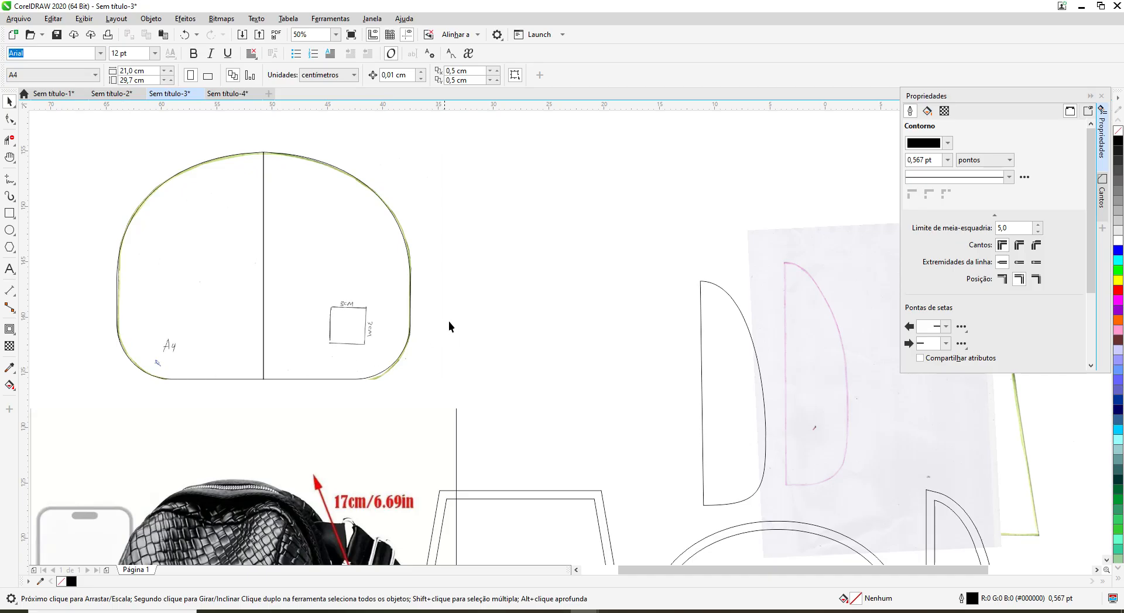
# Step: Move the scanned green pattern image sideways, clear of the two outline halves
pyautogui.moveTo(68, 125); pyautogui.dragTo(444, 408)
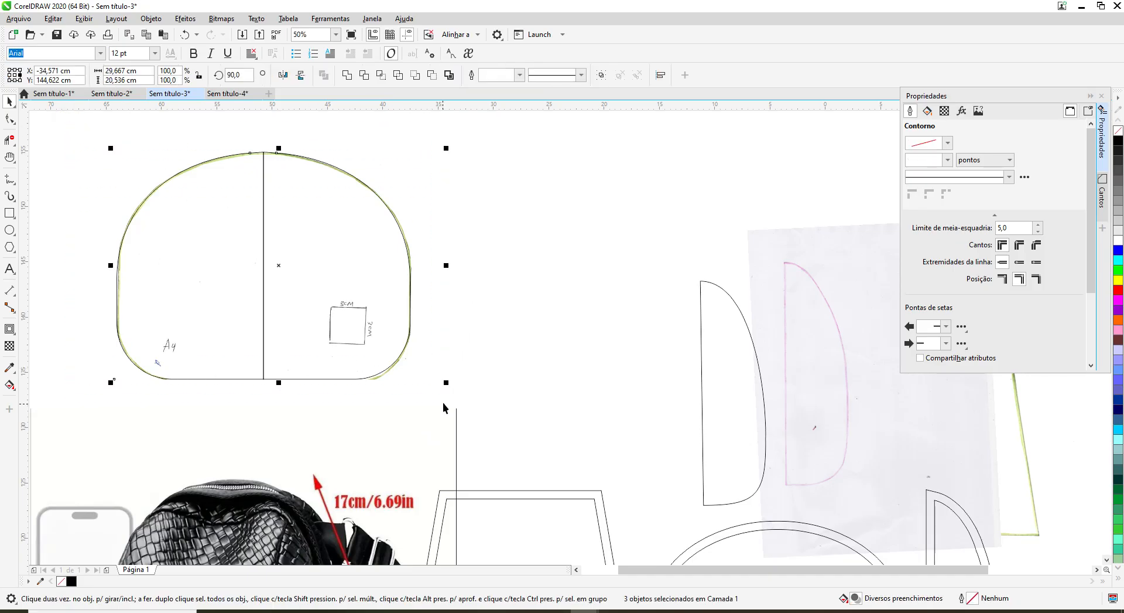
pyautogui.click(531, 157)
pyautogui.moveTo(404, 174); pyautogui.dragTo(916, 183)
pyautogui.click(427, 229)
pyautogui.click(680, 142)
pyautogui.moveTo(416, 151); pyautogui.dragTo(864, 156)
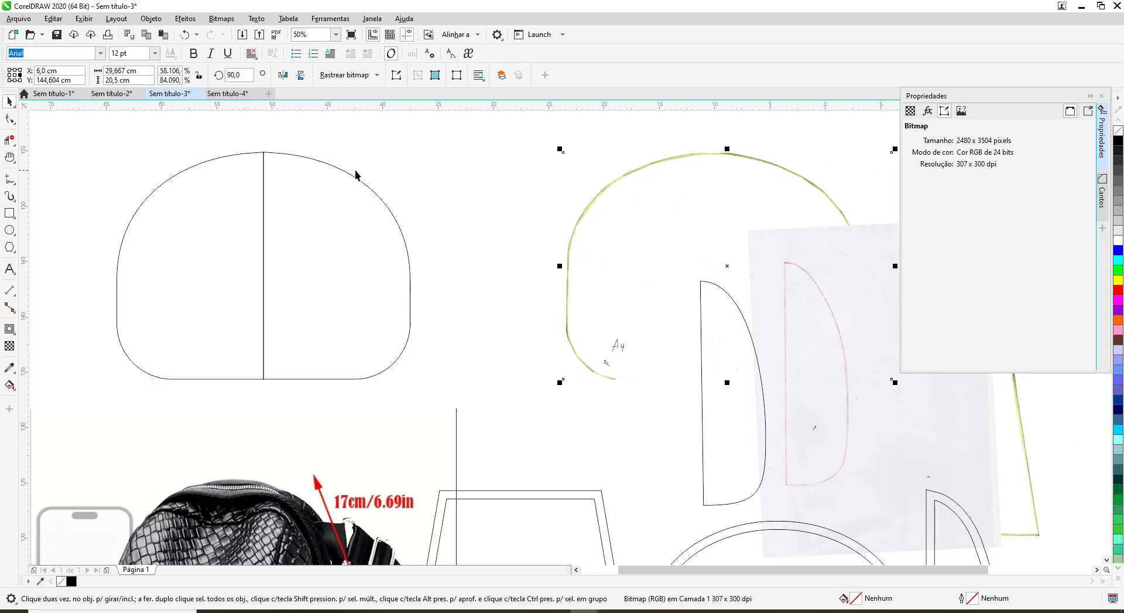
# Step: Weld the two halves into one closed outline, and move the scanned green image back beside it
pyautogui.moveTo(71, 136); pyautogui.dragTo(445, 393)
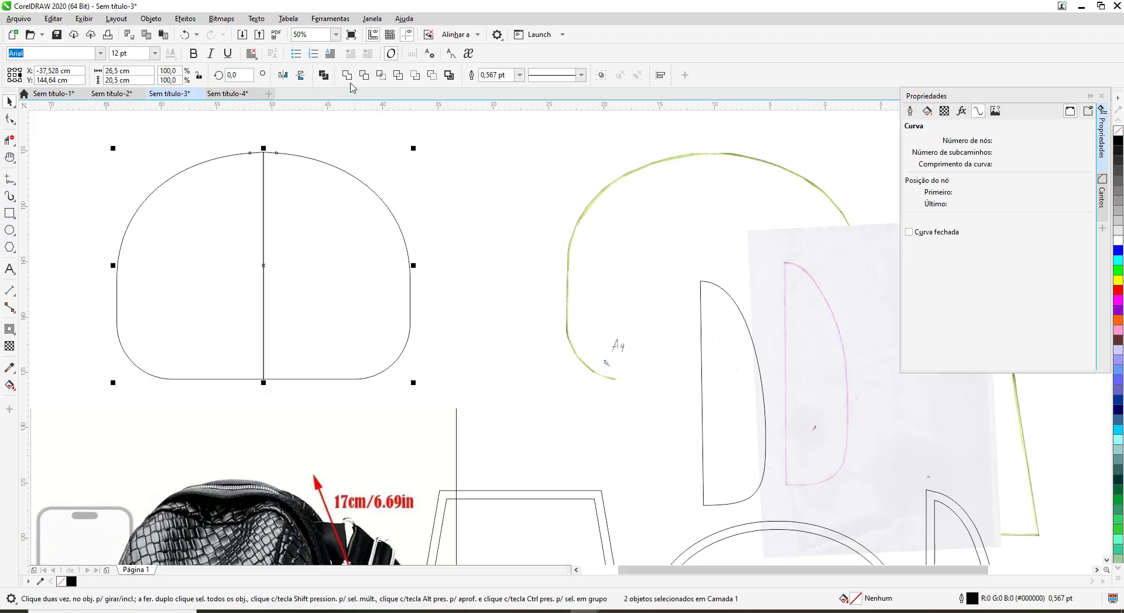
pyautogui.click(348, 76)
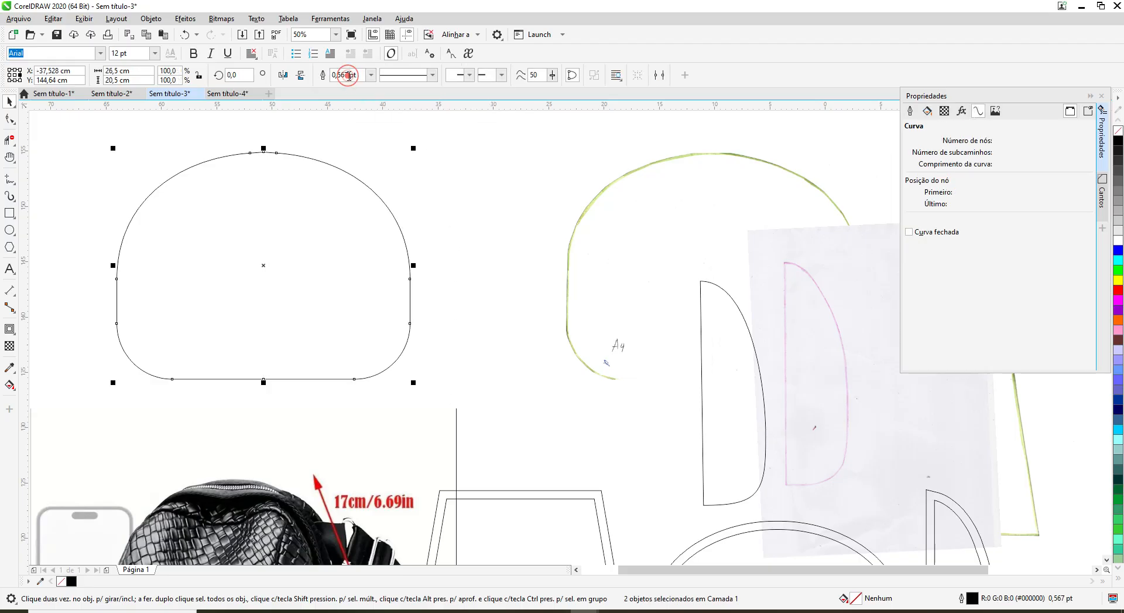
pyautogui.click(444, 202)
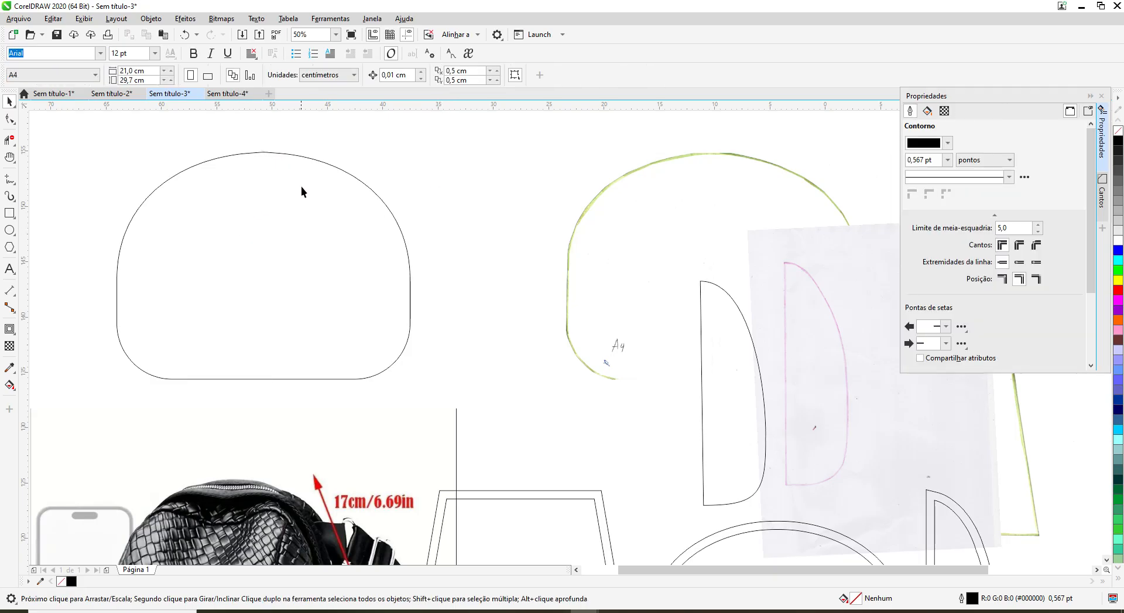
pyautogui.click(695, 162)
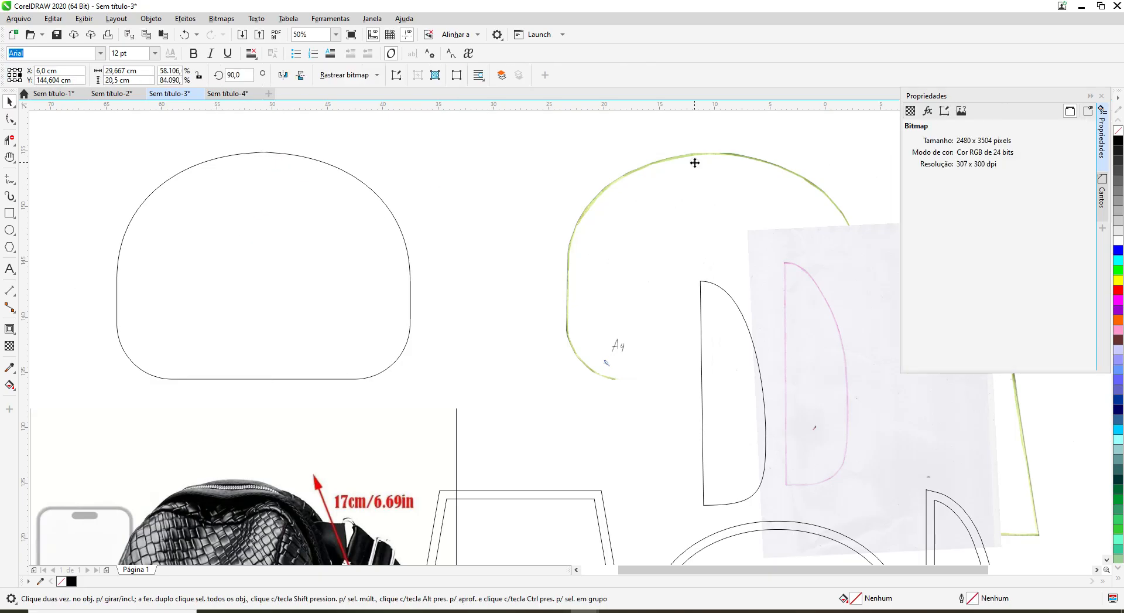
pyautogui.moveTo(695, 162); pyautogui.dragTo(568, 162)
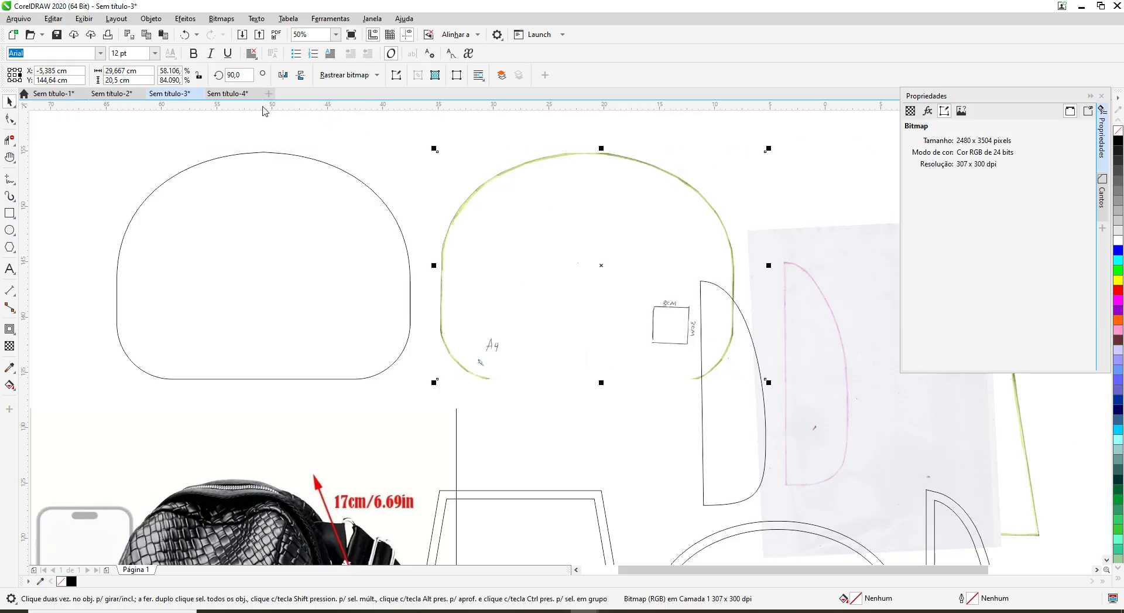
# Step: In the Sem título-4 document, delete the scanned green image and move the rounded outline onto the page
pyautogui.click(232, 95)
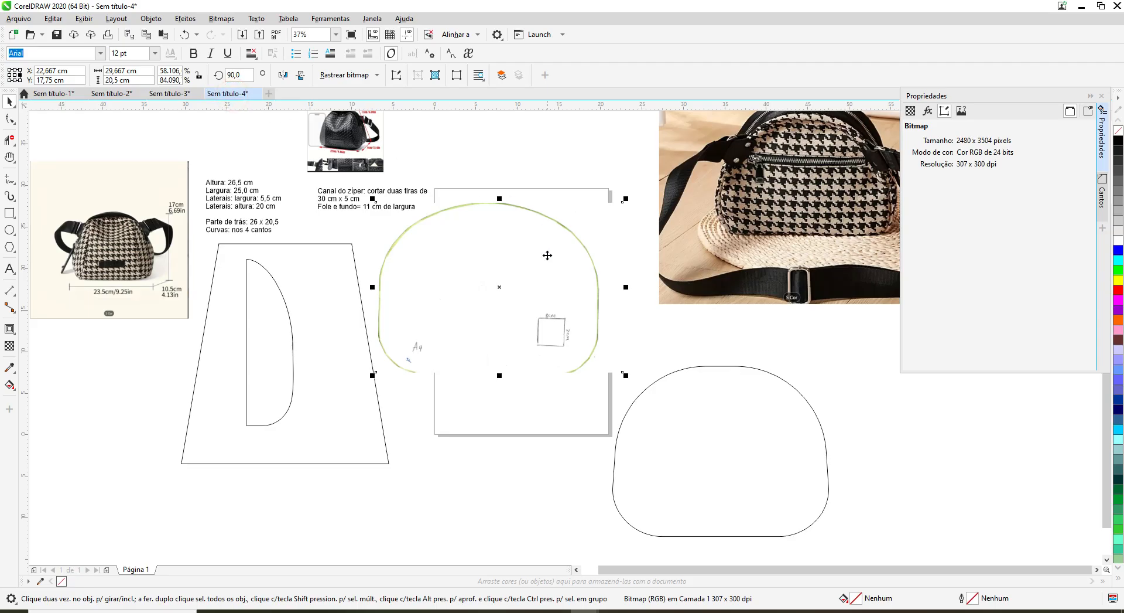
pyautogui.moveTo(498, 287)
pyautogui.mouseDown()
pyautogui.moveTo(391, 351)
pyautogui.moveTo(53, 417)
pyautogui.mouseUp()
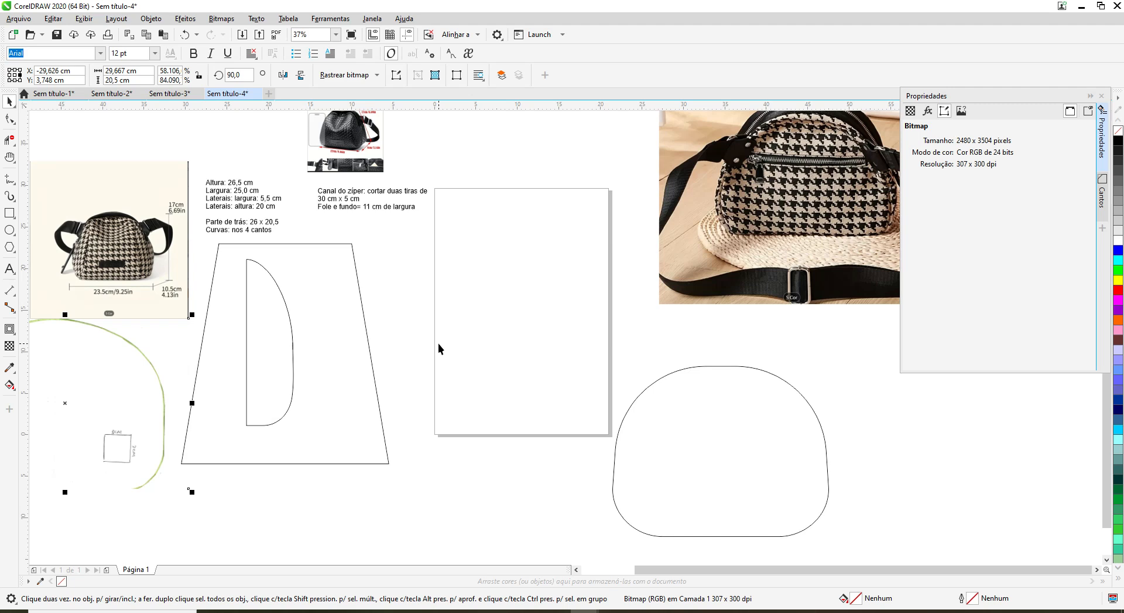
pyautogui.press('Delete')
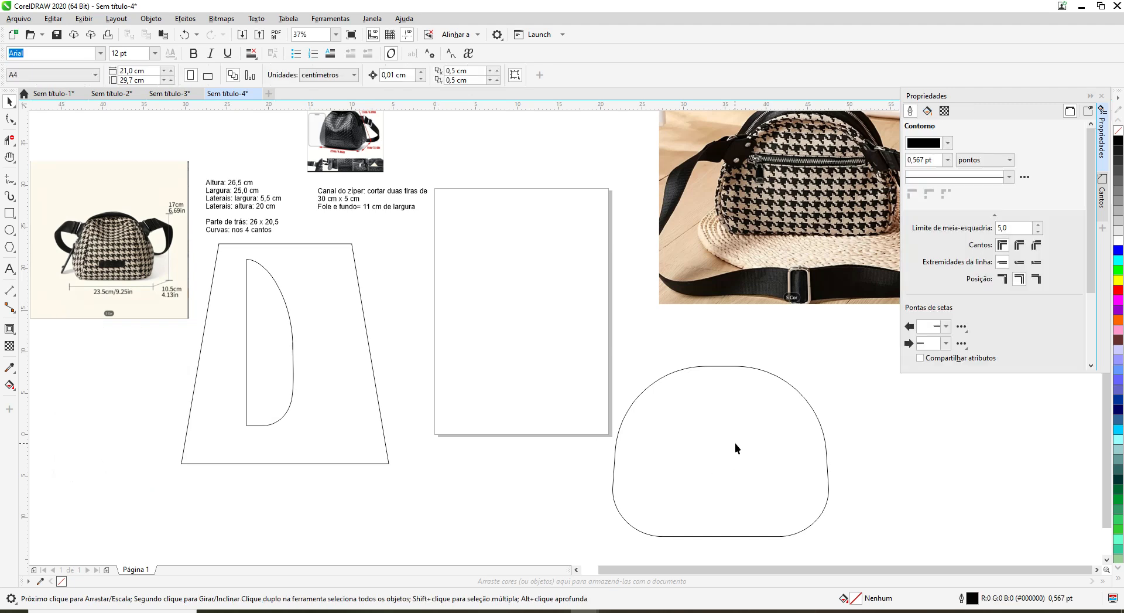
pyautogui.moveTo(725, 457); pyautogui.dragTo(528, 309)
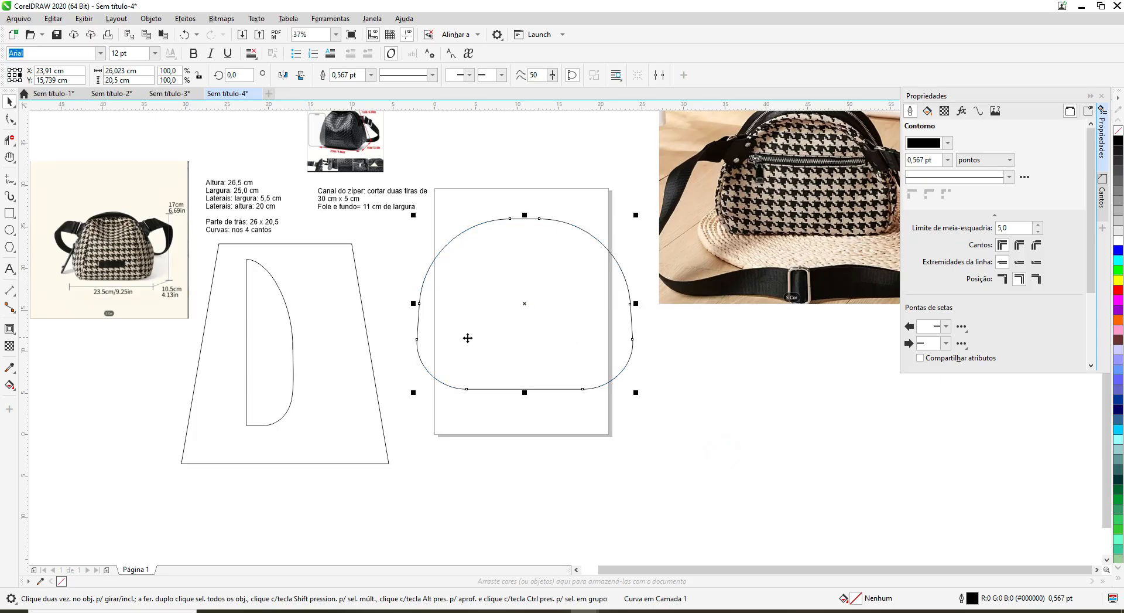
pyautogui.click(717, 375)
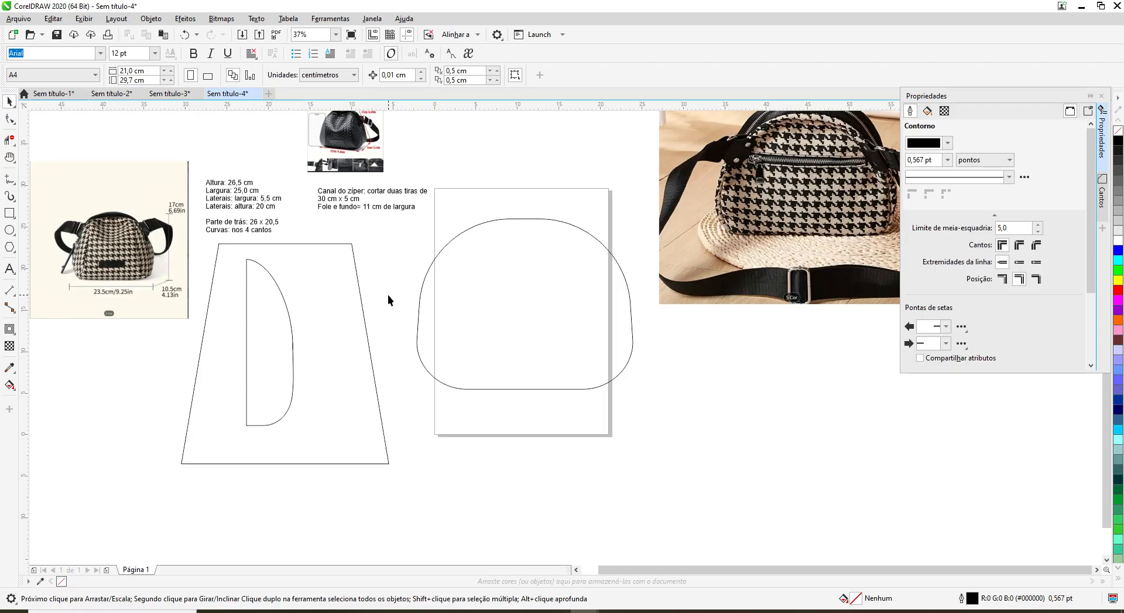
# Step: Compare the curve length of the rounded outline in Sem título-4 with that of the welded outline in Sem título-3
pyautogui.click(545, 219)
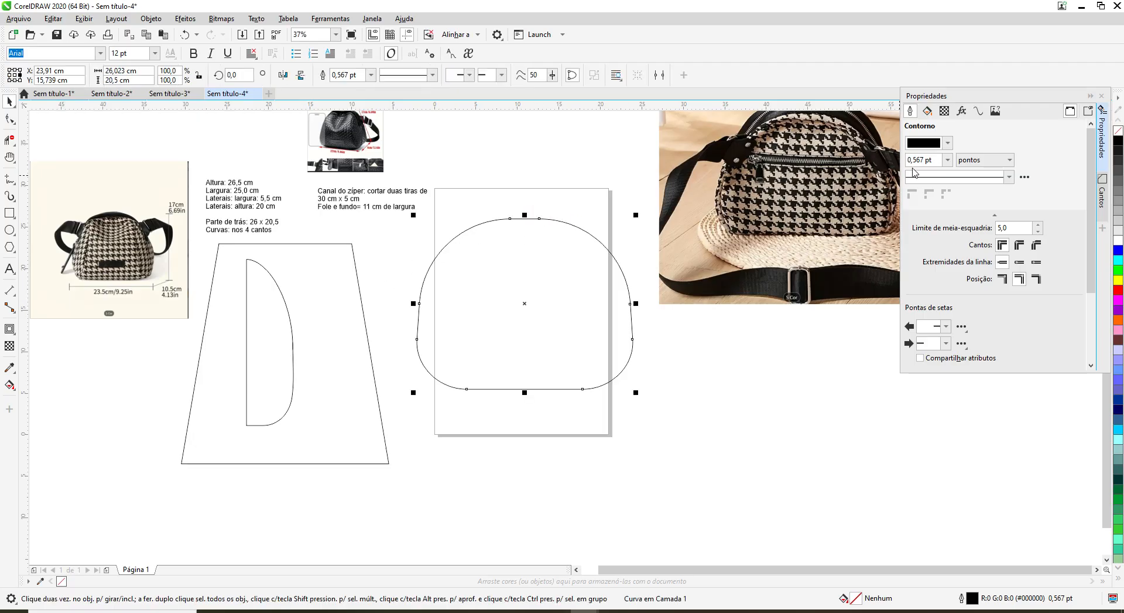
pyautogui.click(979, 111)
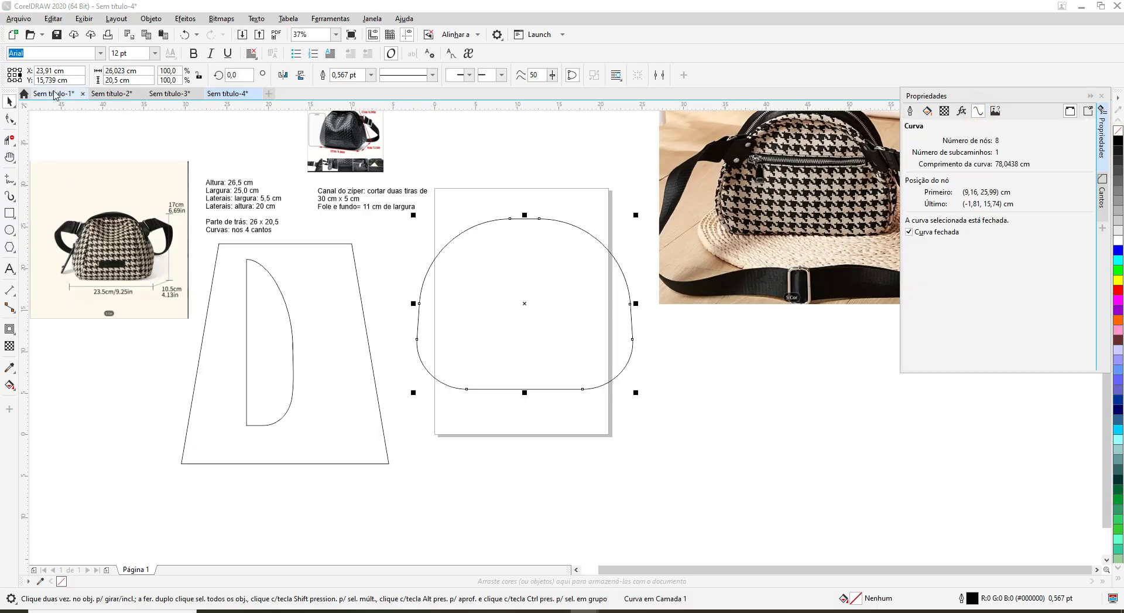
pyautogui.click(171, 94)
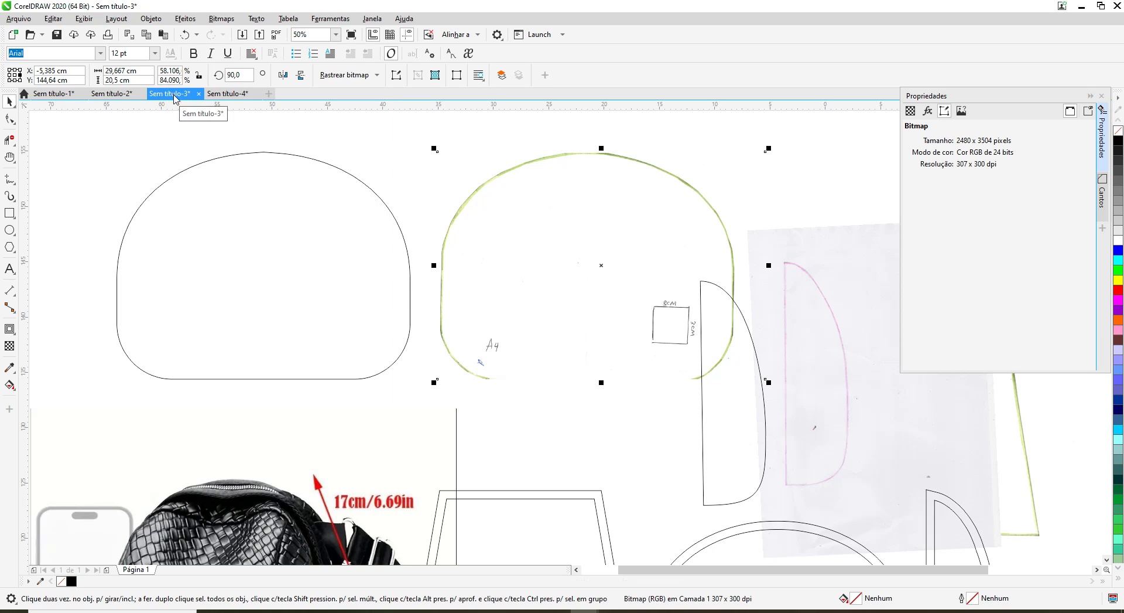
pyautogui.click(219, 156)
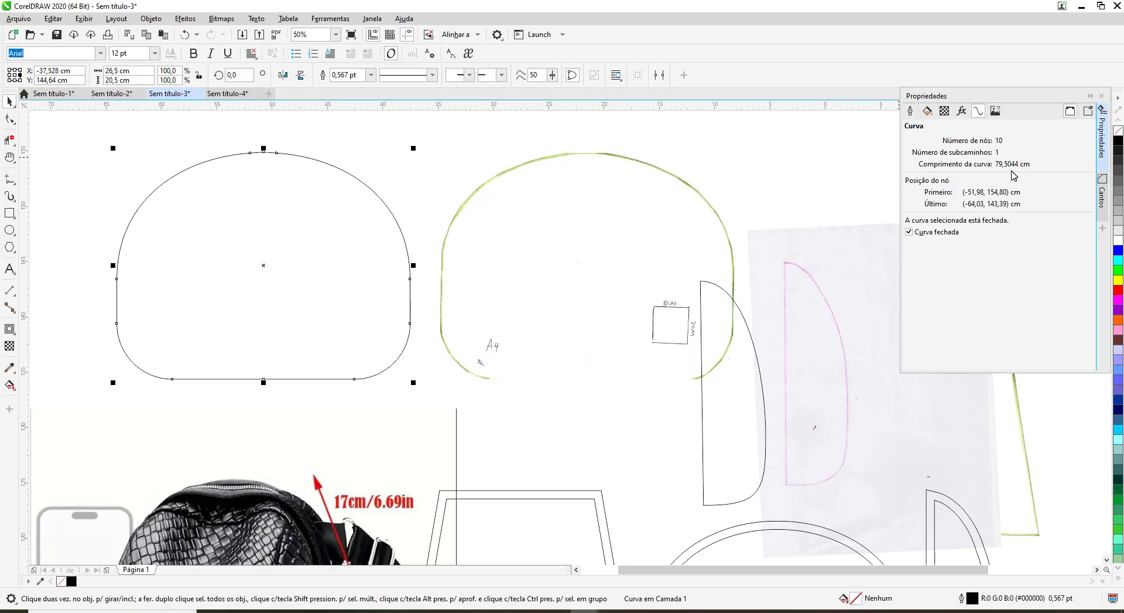
pyautogui.click(229, 99)
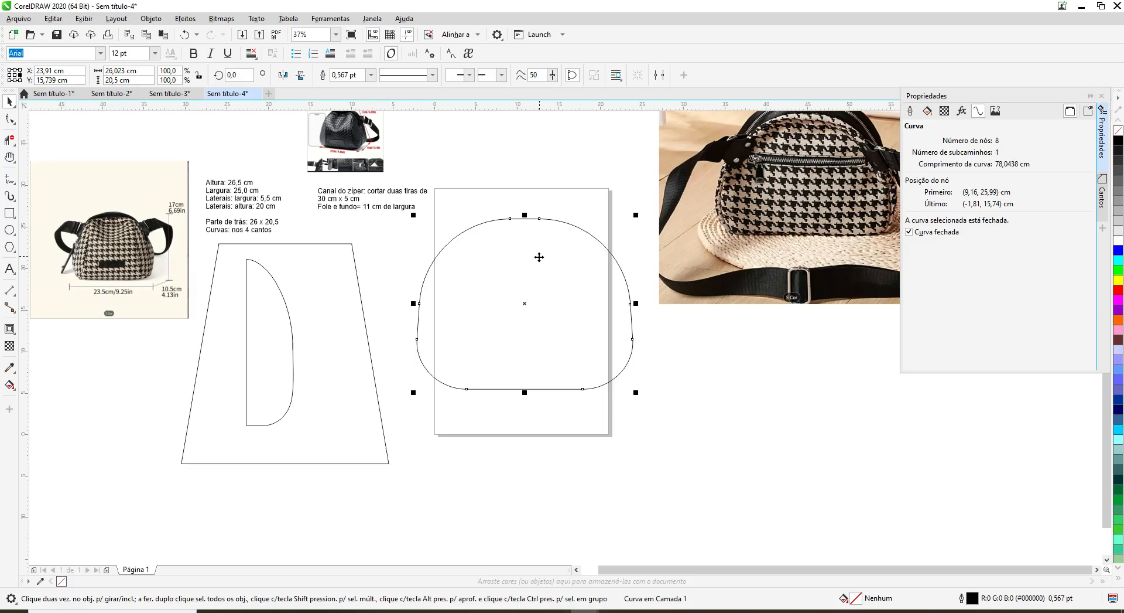
pyautogui.click(694, 412)
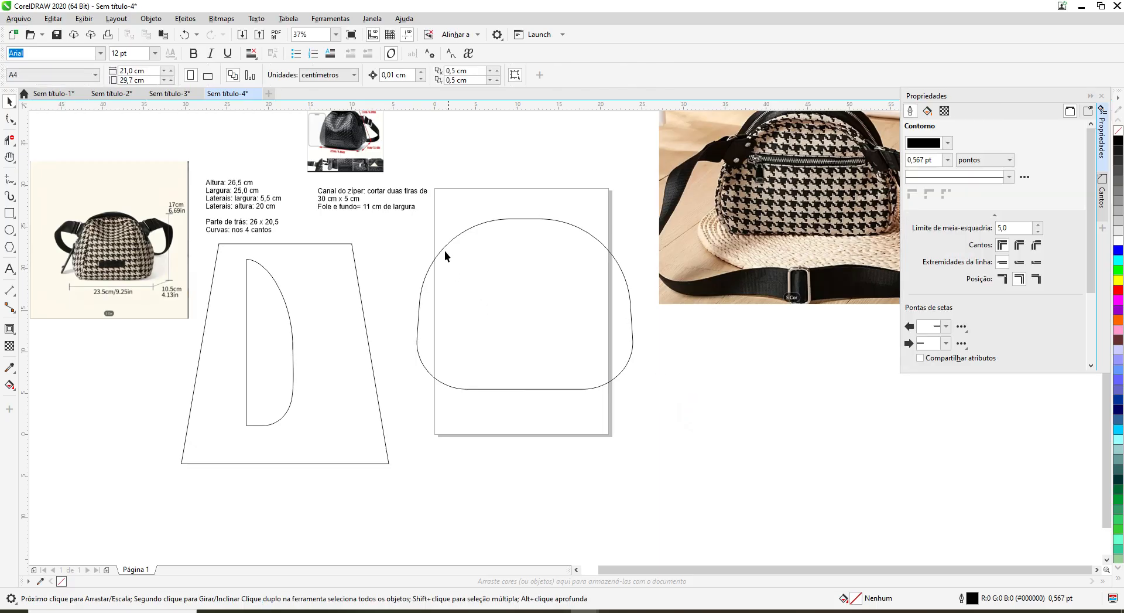
pyautogui.click(520, 220)
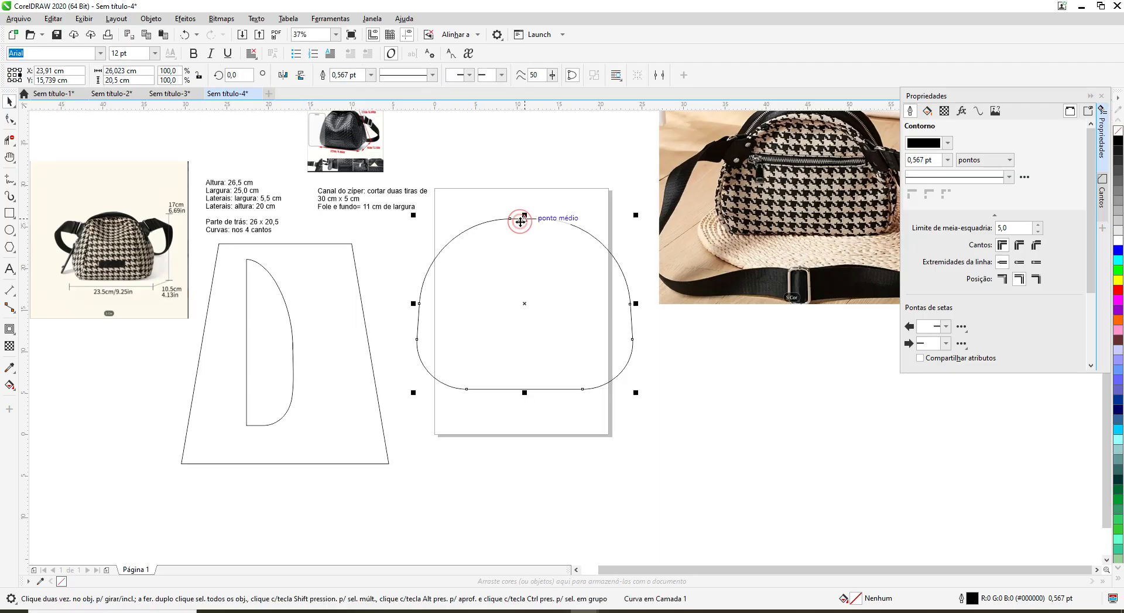
# Step: Add the text note "Cortar duas tiras de 30 cm x 7 cm" below the "Fole e fundo" line
pyautogui.click(492, 156)
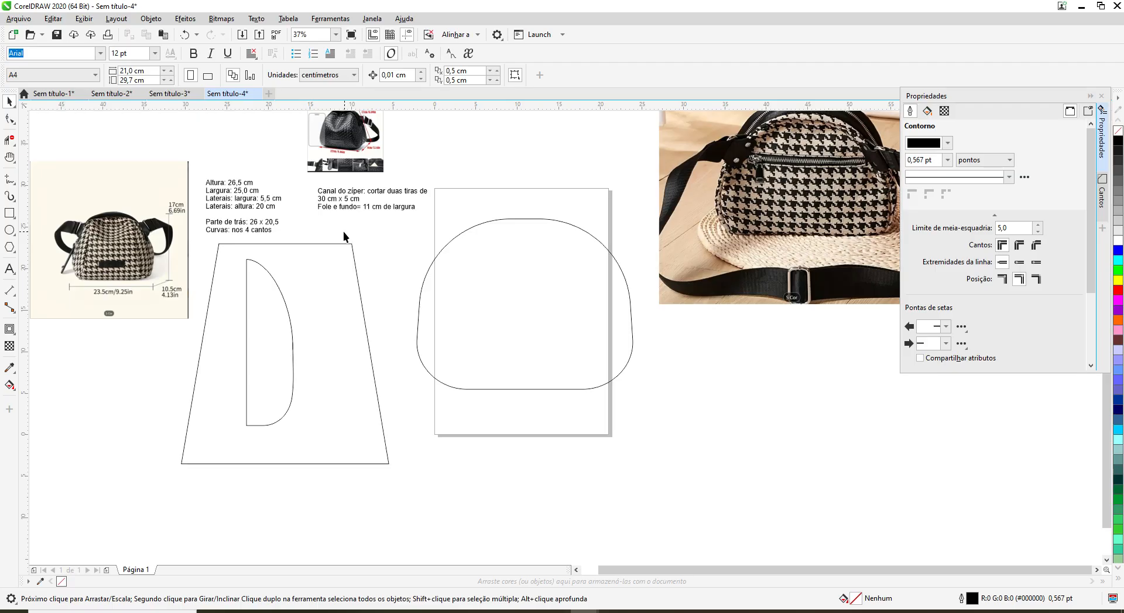
pyautogui.click(415, 206)
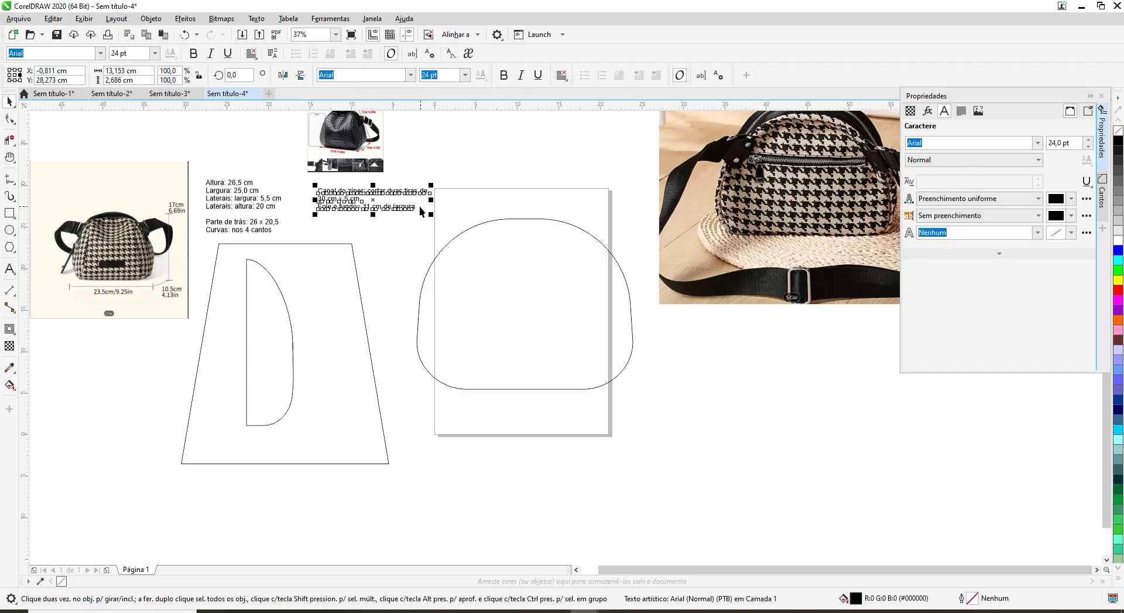
pyautogui.click(10, 268)
pyautogui.click(376, 210)
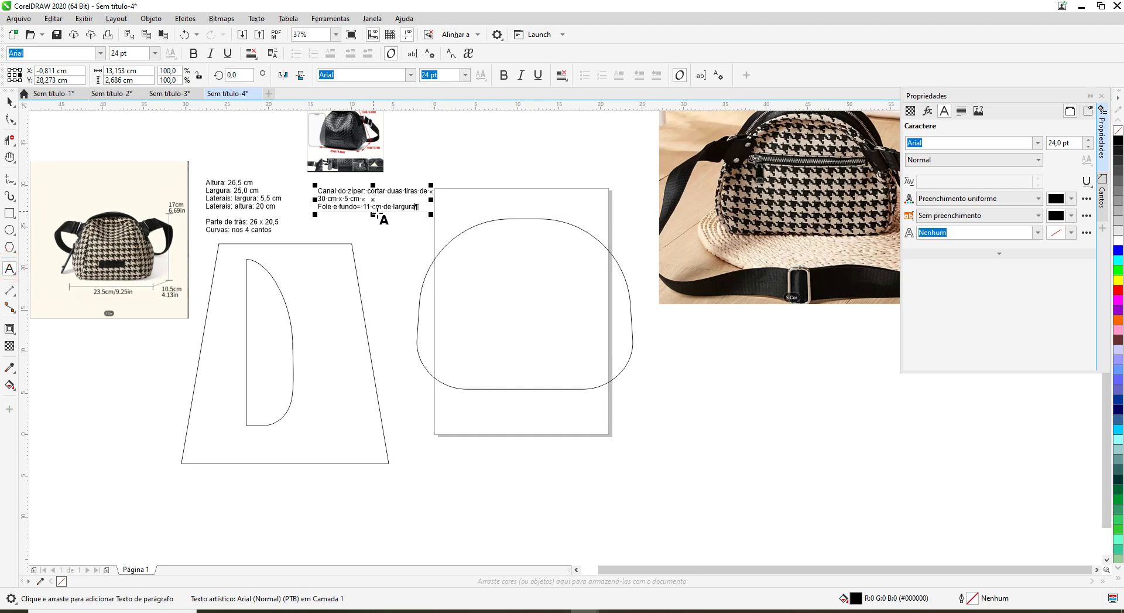
pyautogui.click(425, 211)
pyautogui.click(319, 220)
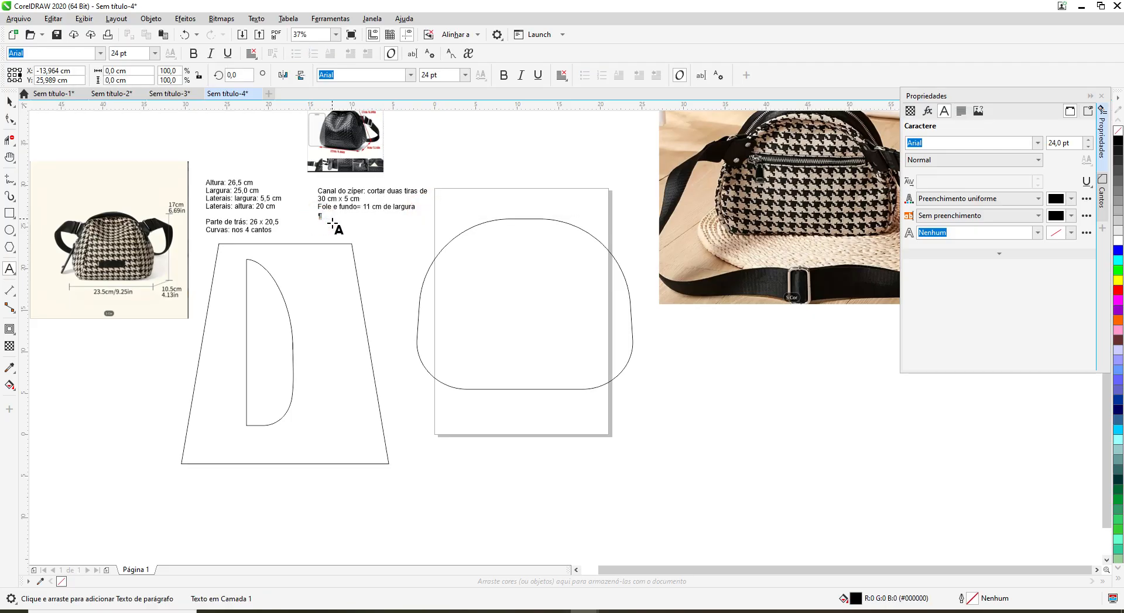
pyautogui.write('C')
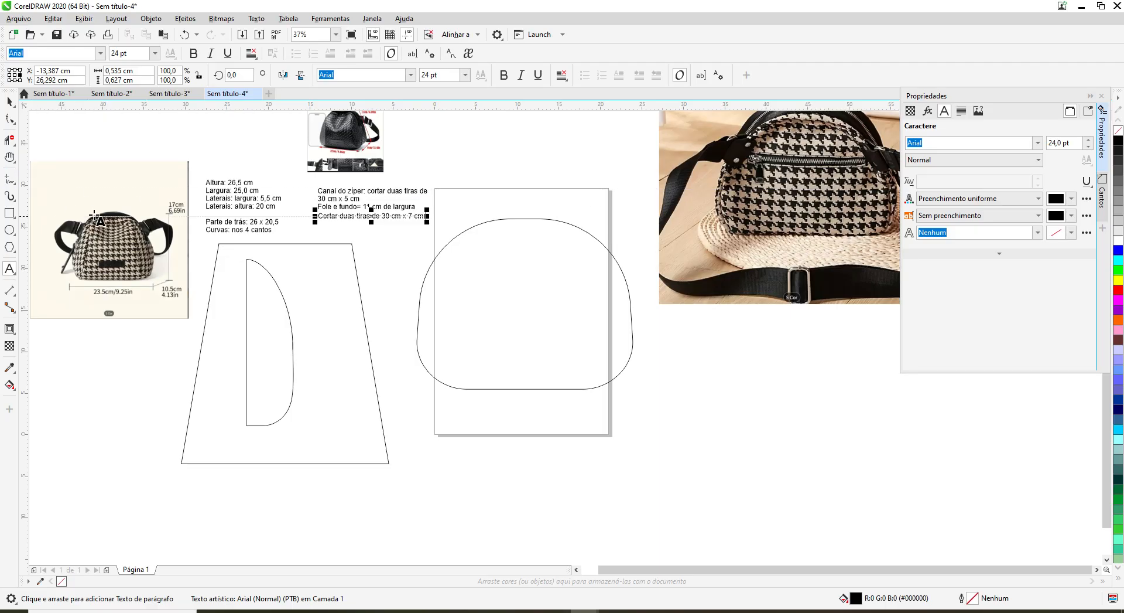
# Step: Enlarge the cream-background bag photo with dimensions to about 38,2 x 37,9 cm and move it well clear of the pattern pieces
pyautogui.click(10, 158)
pyautogui.moveTo(127, 230); pyautogui.dragTo(371, 239)
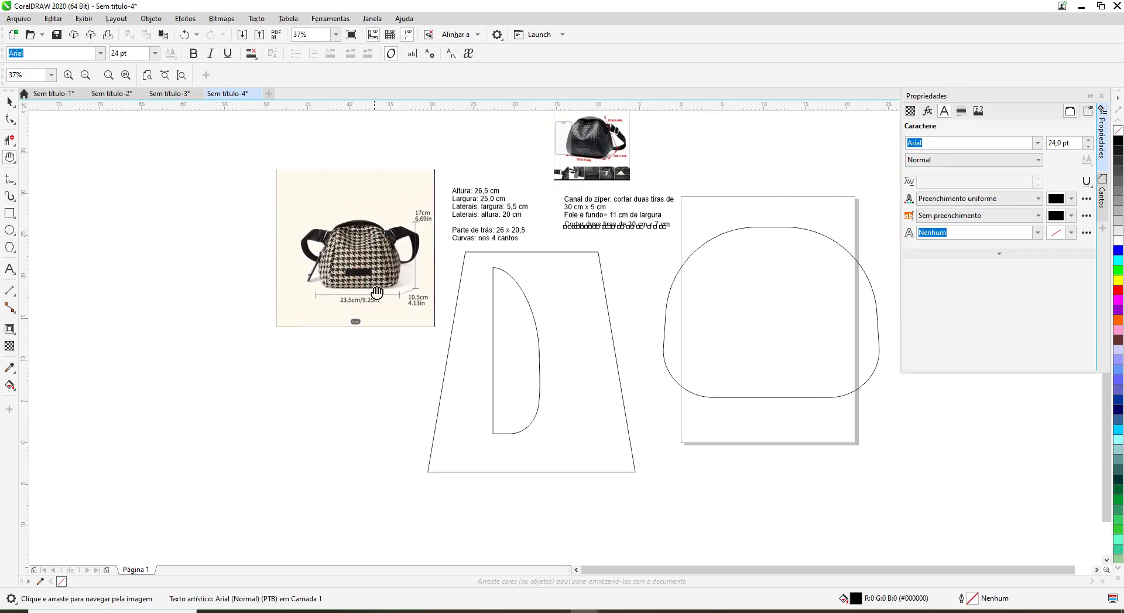
pyautogui.click(9, 101)
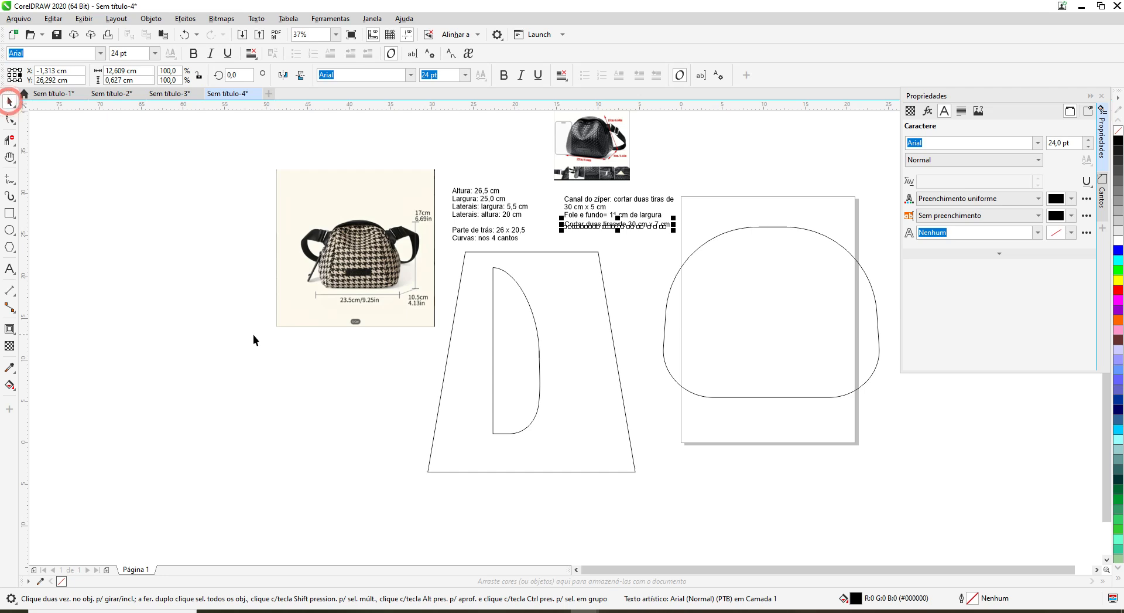
pyautogui.click(279, 320)
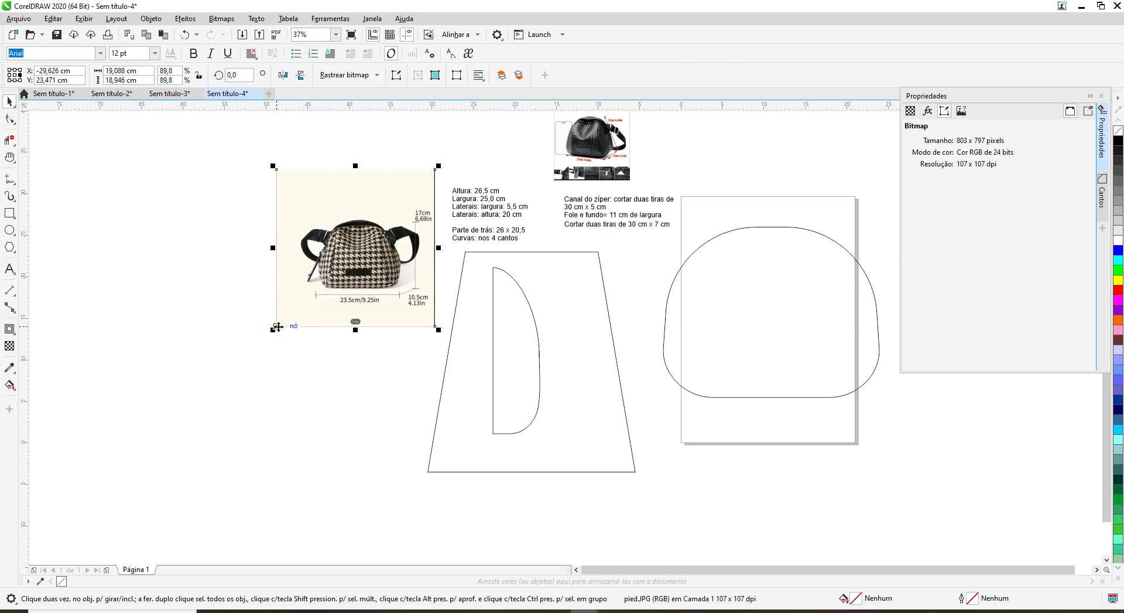
pyautogui.moveTo(274, 330); pyautogui.dragTo(117, 486)
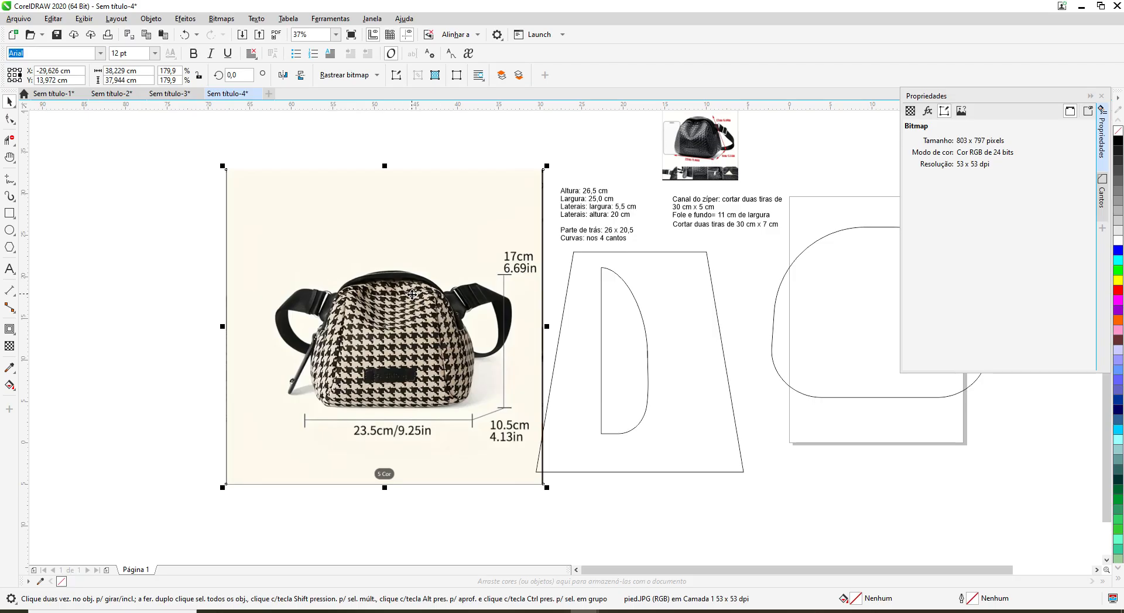
pyautogui.scroll(-2, 412, 296)
pyautogui.moveTo(404, 342); pyautogui.dragTo(187, 290)
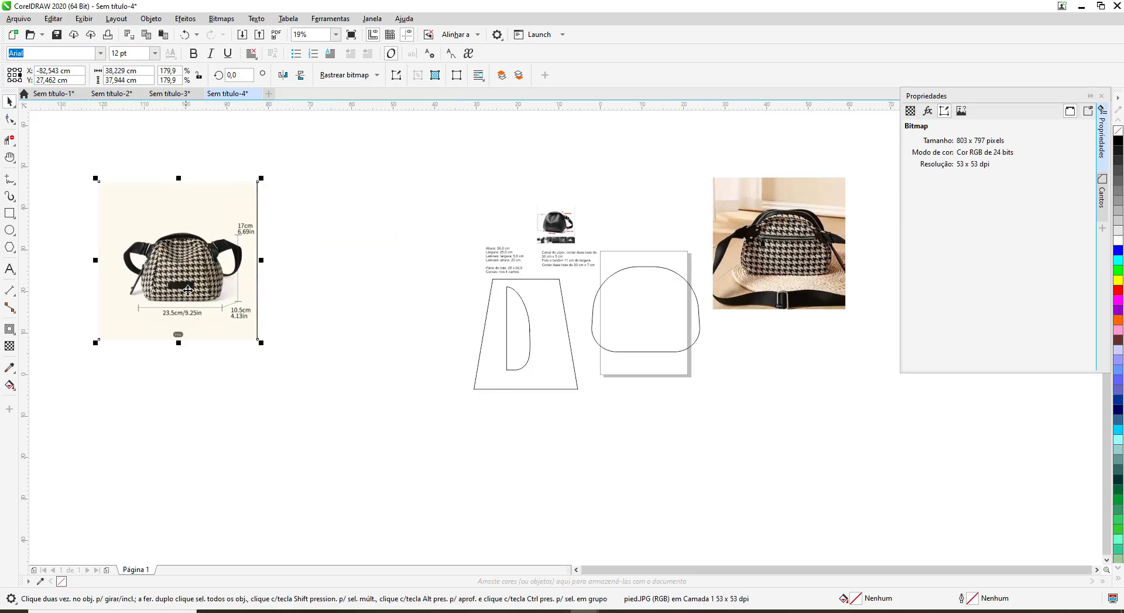
# Step: Add a one-step outside contour with a 0,75 cm offset around the rounded back piece
pyautogui.click(9, 157)
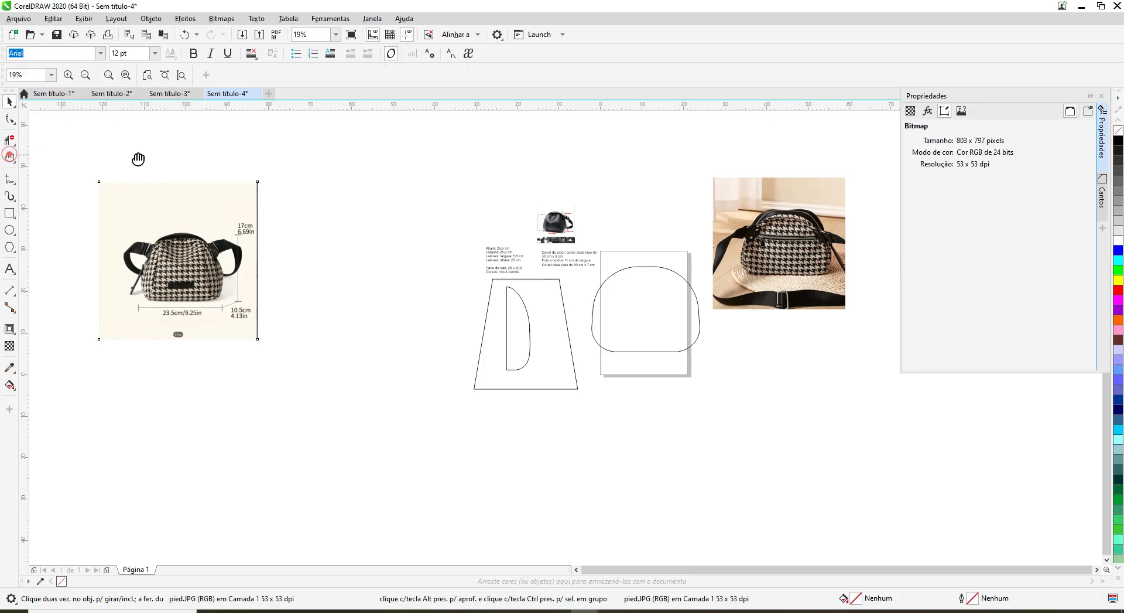
pyautogui.moveTo(503, 352); pyautogui.dragTo(418, 330)
pyautogui.scroll(1, 469, 322)
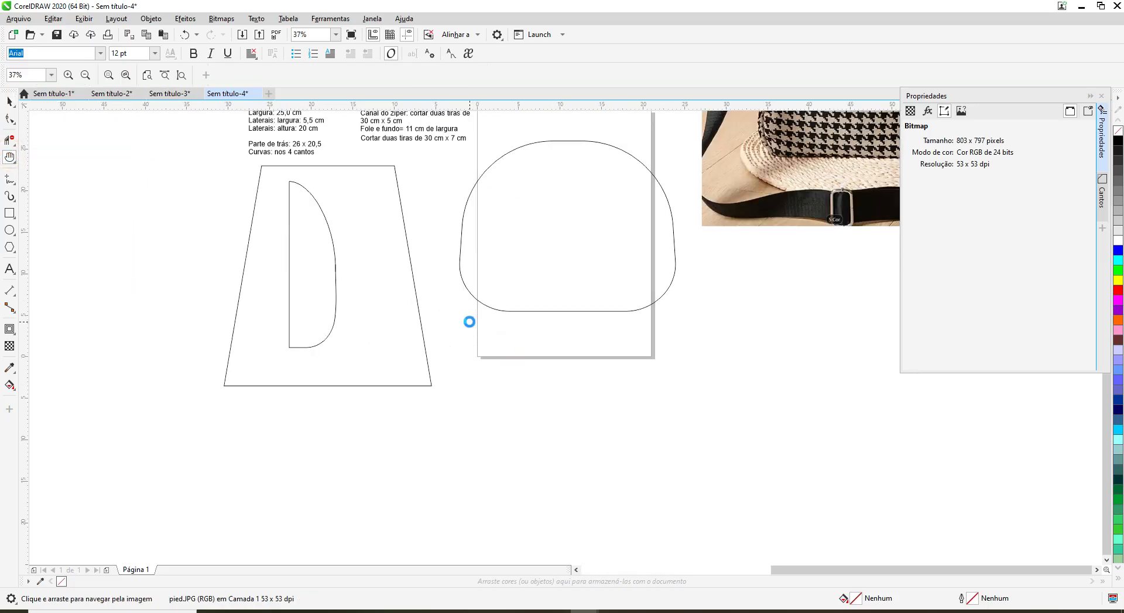
pyautogui.scroll(1, 469, 321)
pyautogui.scroll(-1, 469, 322)
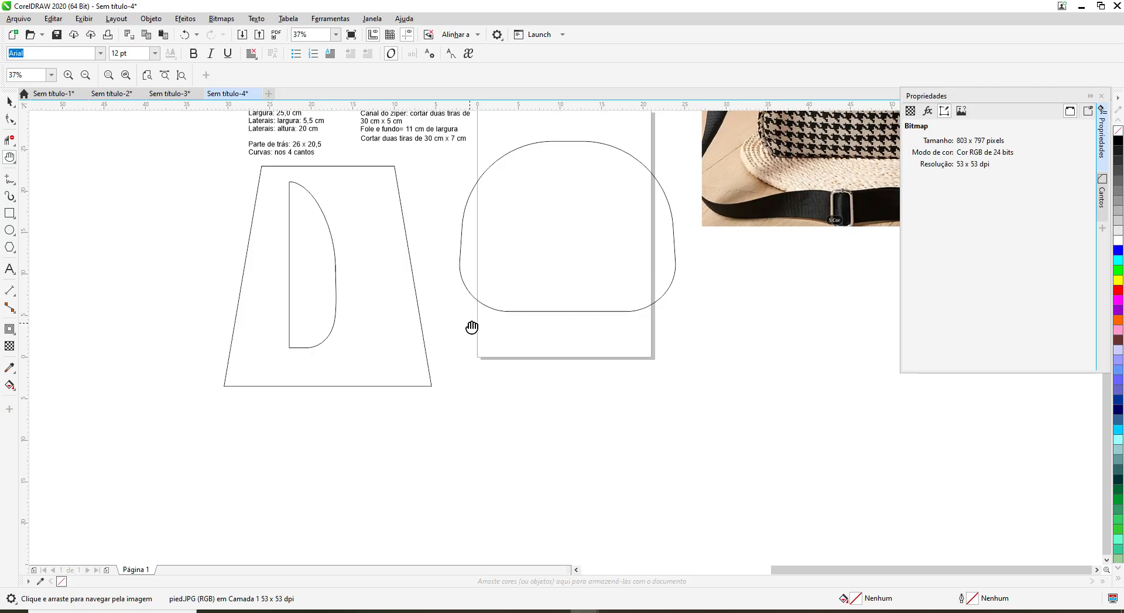
pyautogui.moveTo(415, 218); pyautogui.dragTo(401, 346)
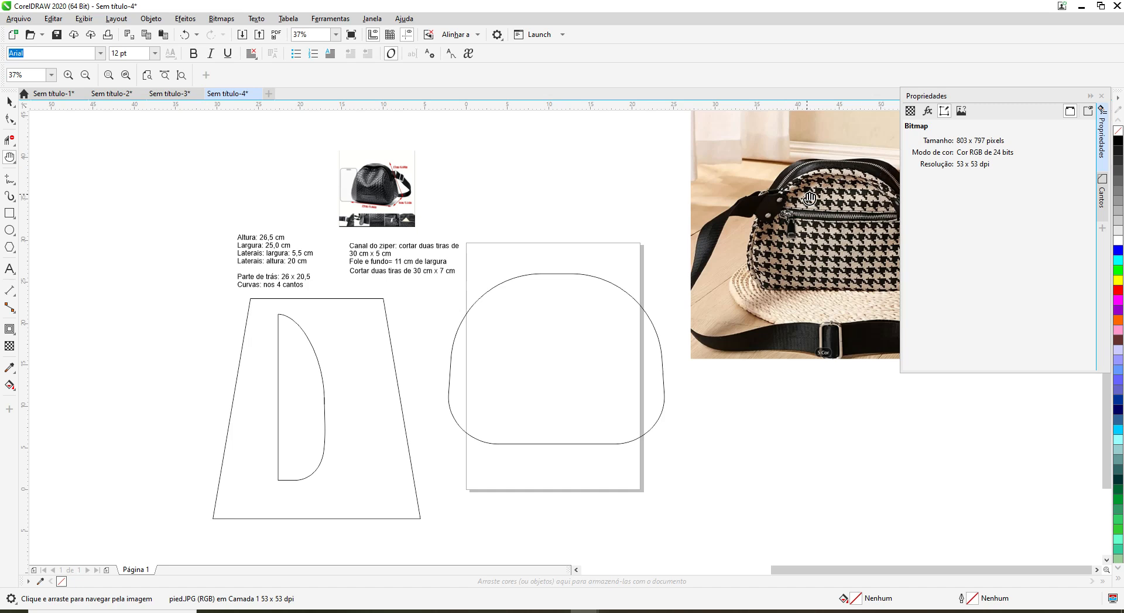
pyautogui.scroll(-2, 810, 199)
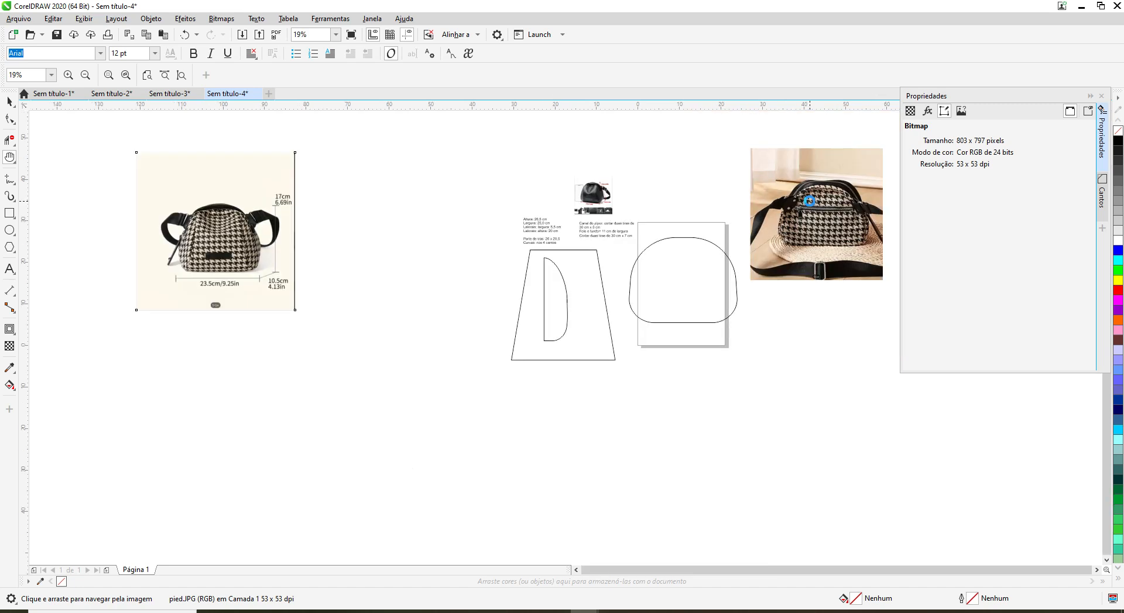
pyautogui.scroll(2, 810, 199)
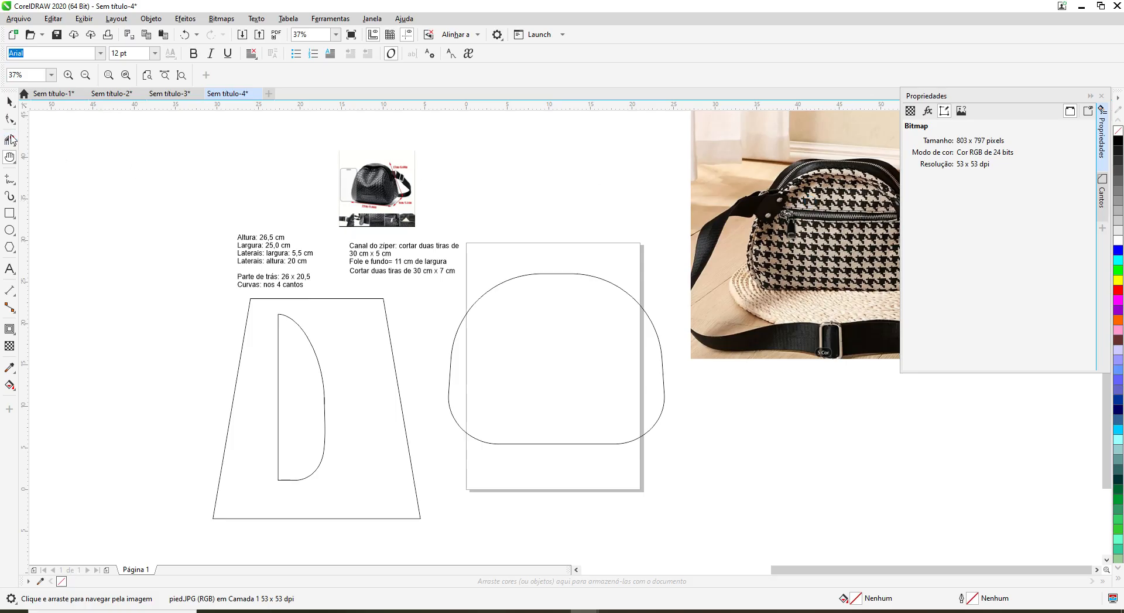
pyautogui.click(10, 103)
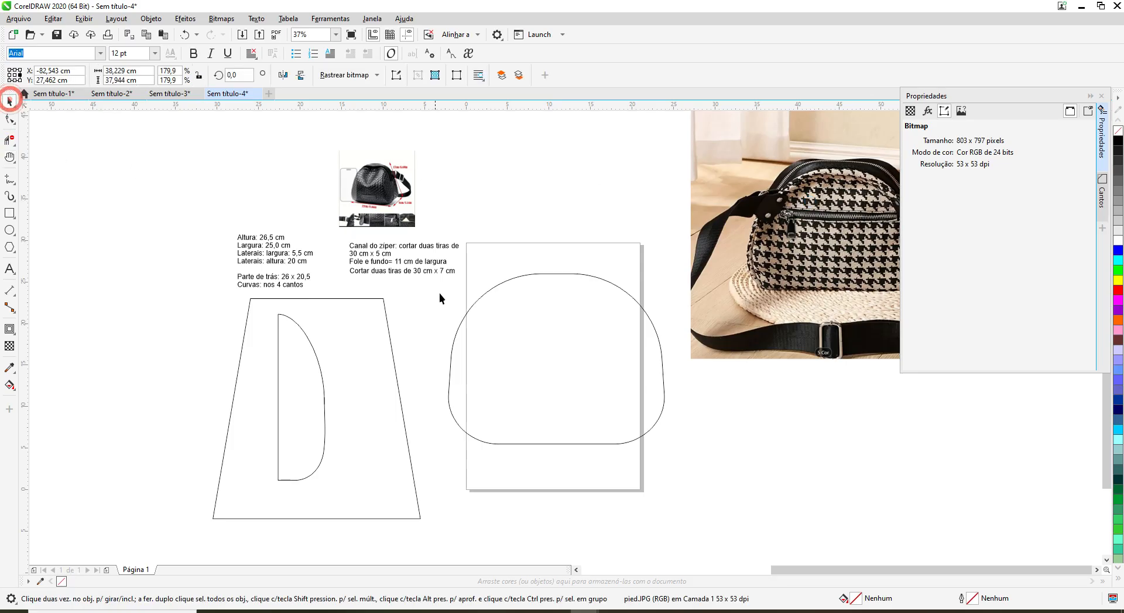
pyautogui.click(538, 274)
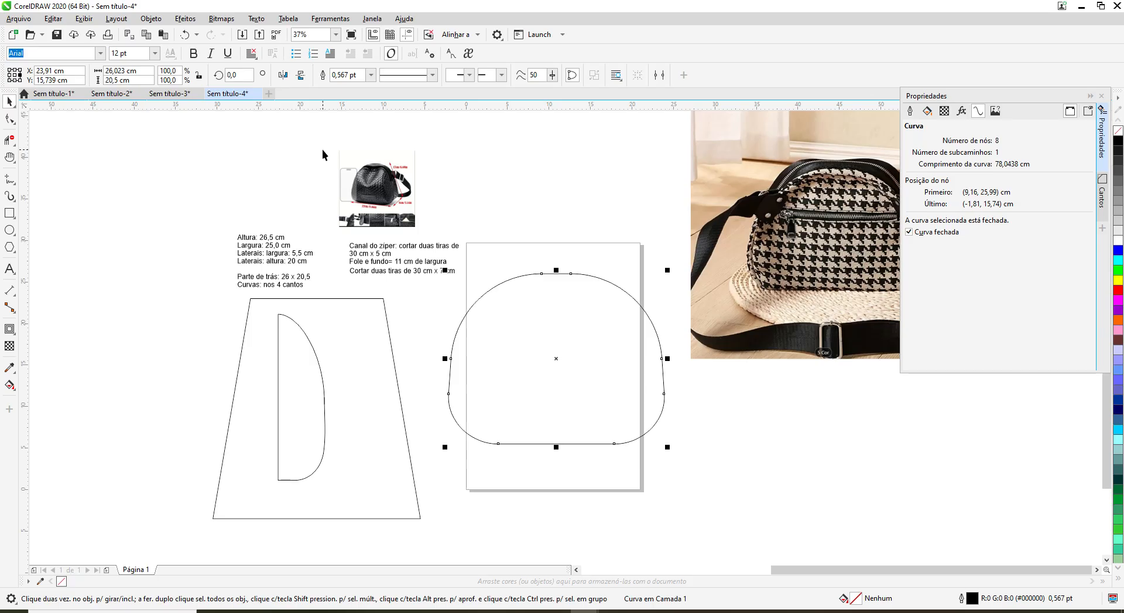
pyautogui.click(12, 334)
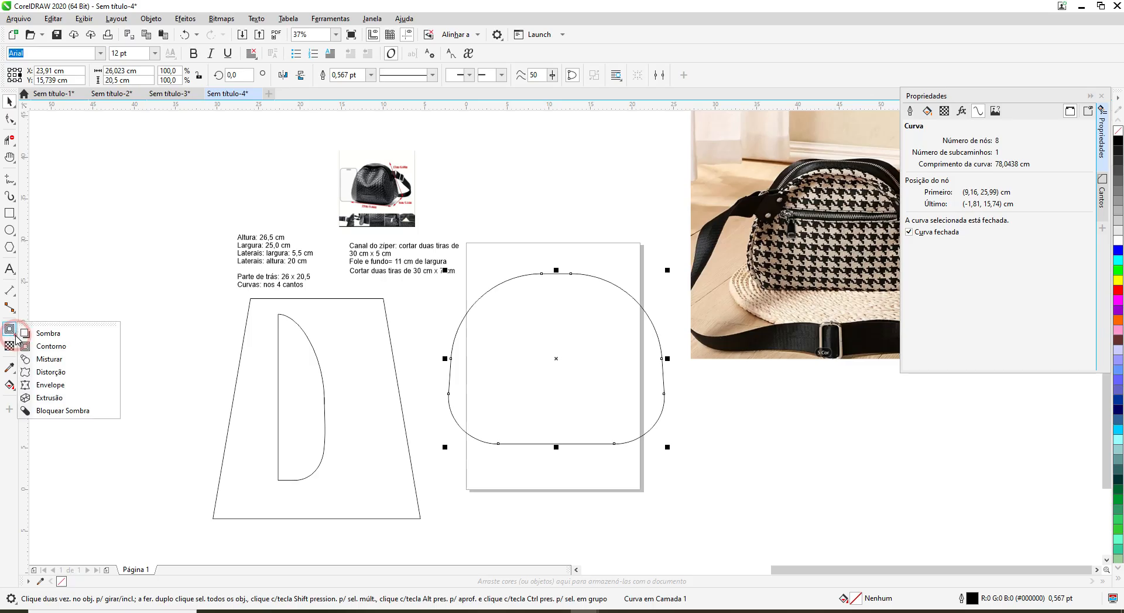
pyautogui.click(50, 347)
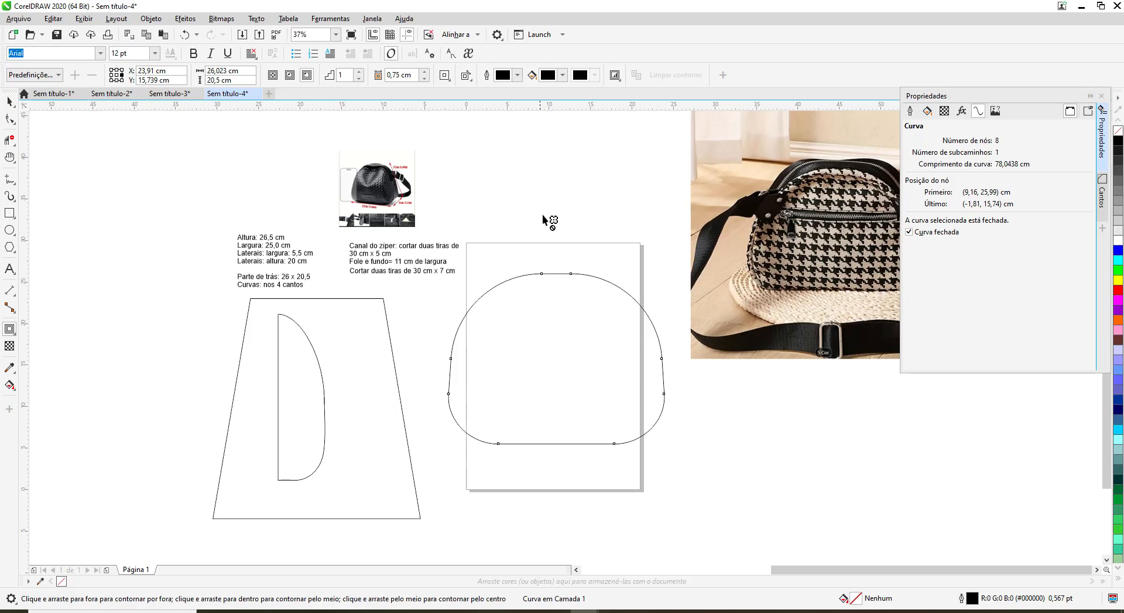
pyautogui.click(306, 75)
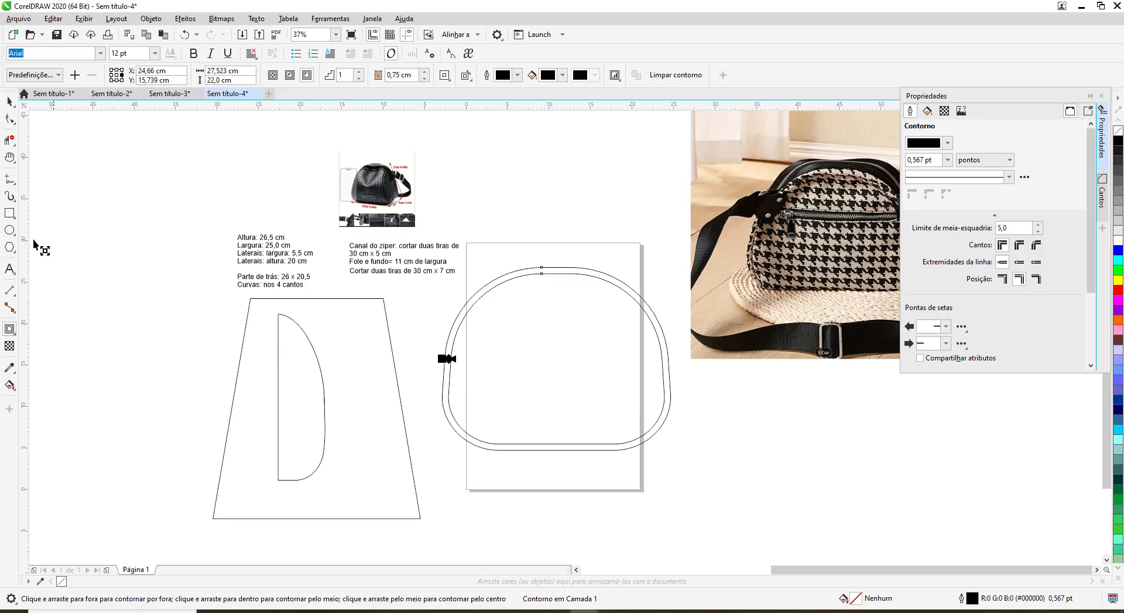
# Step: Move the half-oval side piece out of the trapezoid into the empty space to its left
pyautogui.click(9, 103)
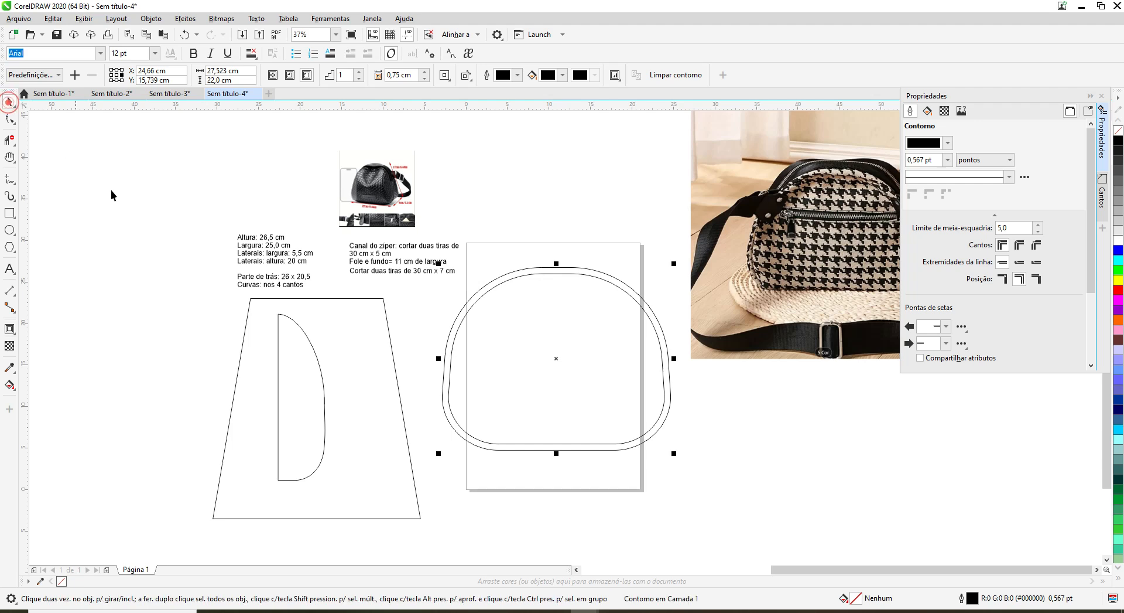
pyautogui.click(278, 389)
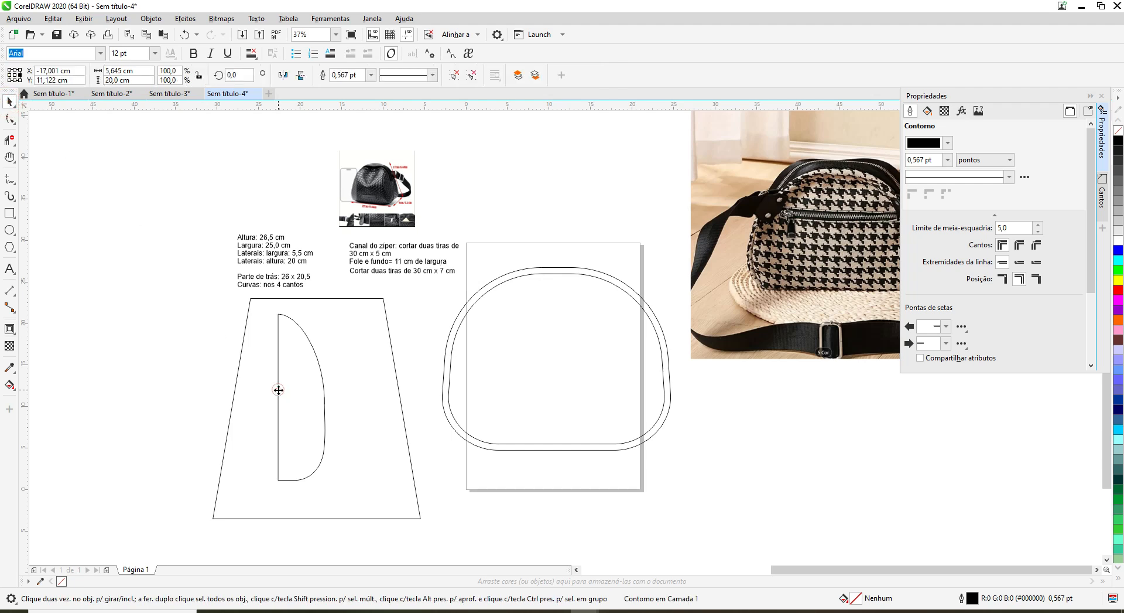
pyautogui.moveTo(304, 397); pyautogui.dragTo(172, 358)
# Step: Add a one-step outside contour with a 0,75 cm offset around the trapezoid piece
pyautogui.click(328, 298)
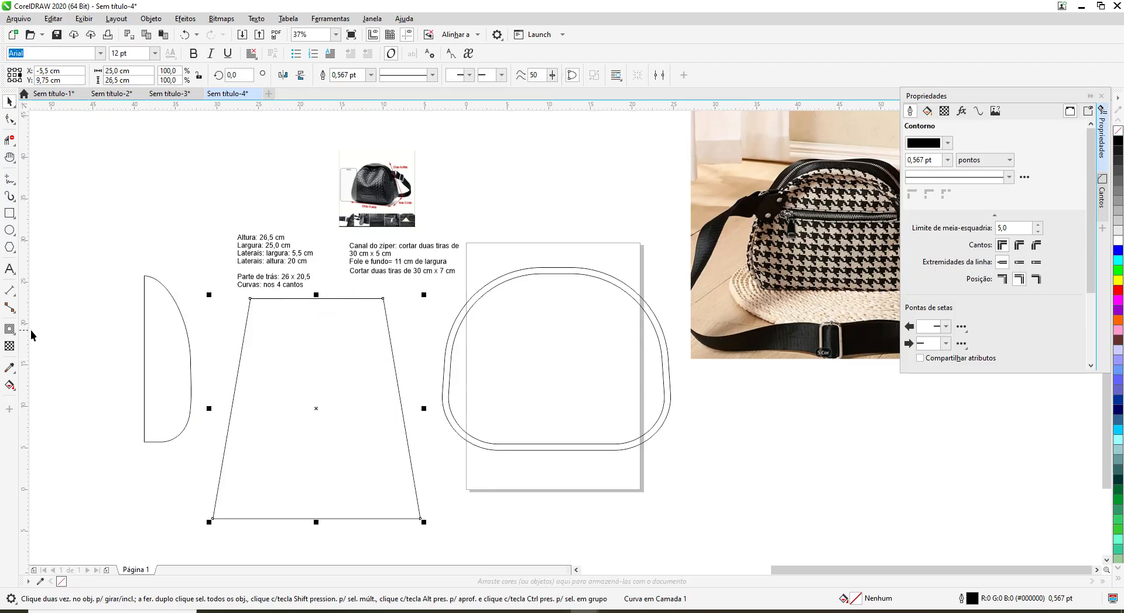
pyautogui.click(9, 328)
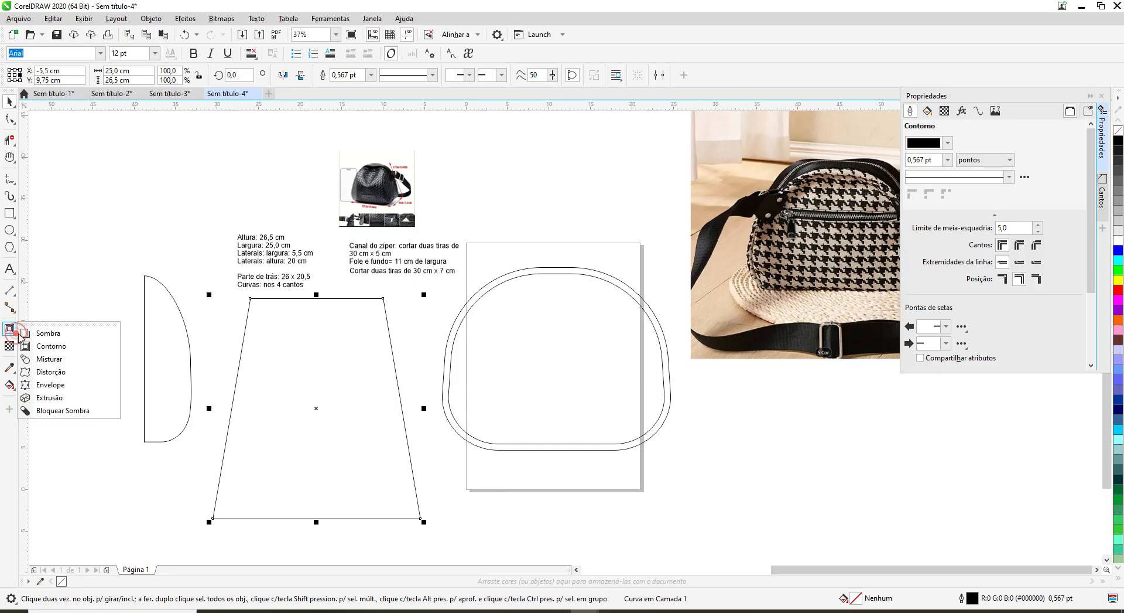
pyautogui.click(66, 347)
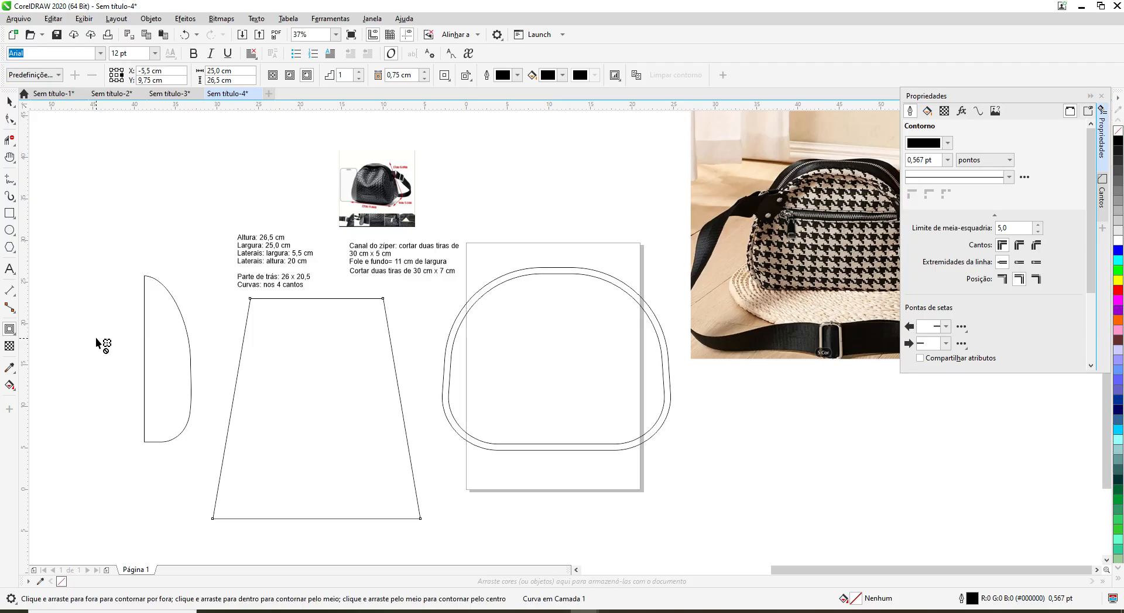
pyautogui.click(307, 75)
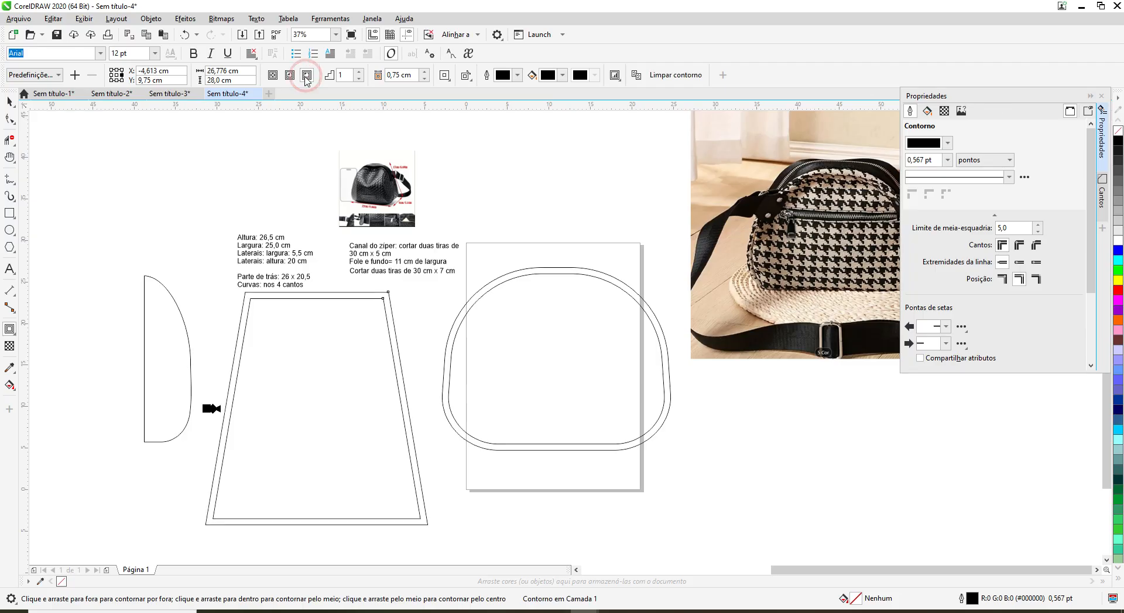
# Step: Try an outside contour with a 0,75 cm offset on the grouped half-oval side piece, and undo it
pyautogui.click(150, 401)
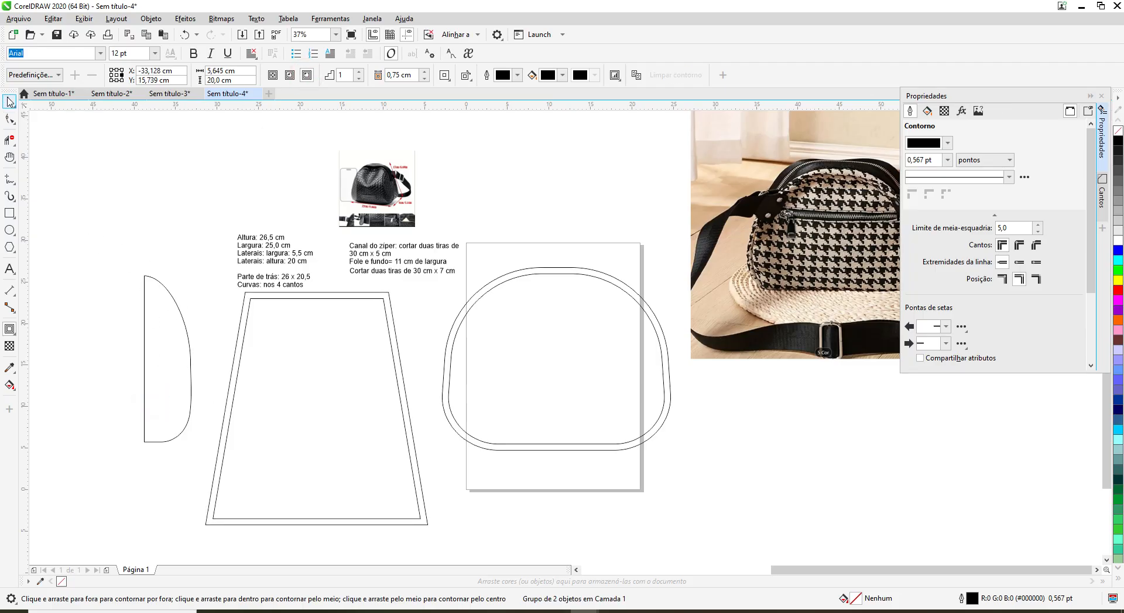
pyautogui.click(10, 103)
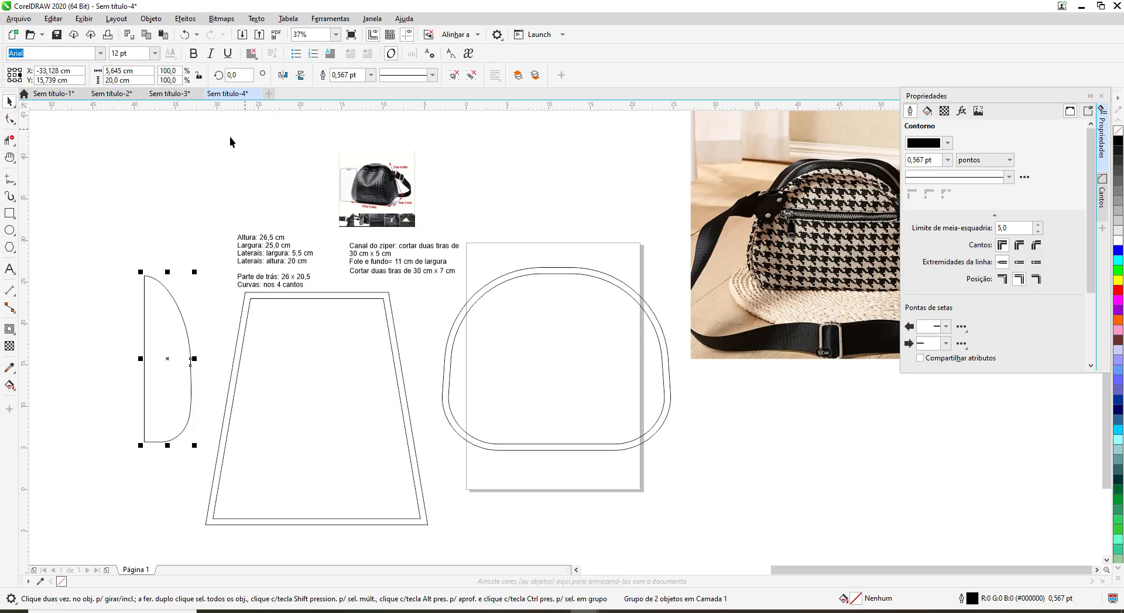
pyautogui.click(14, 337)
pyautogui.click(52, 342)
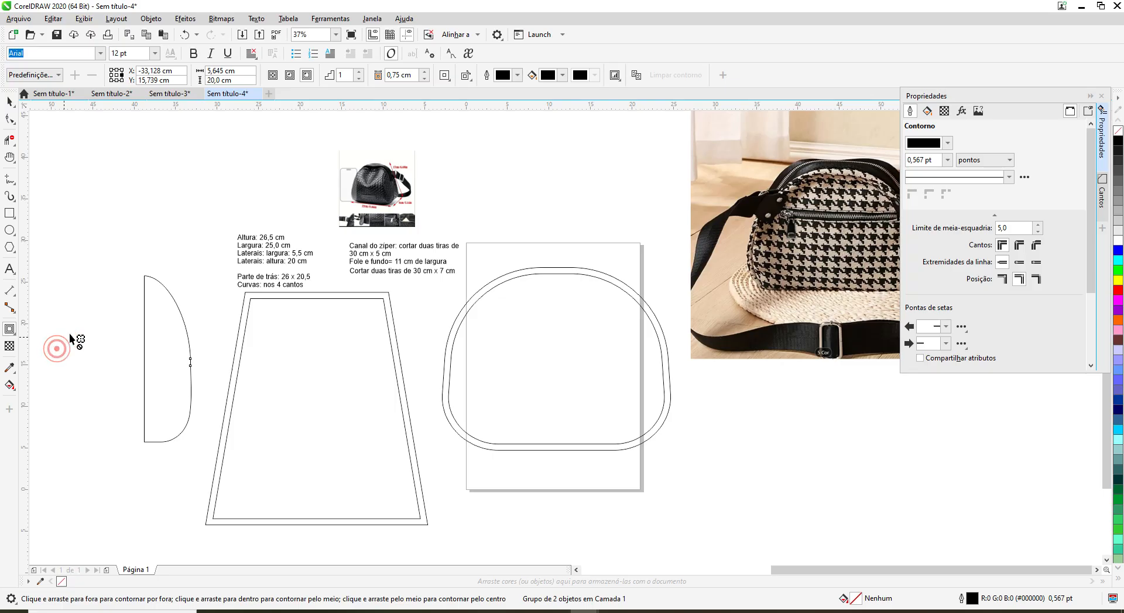
pyautogui.click(307, 75)
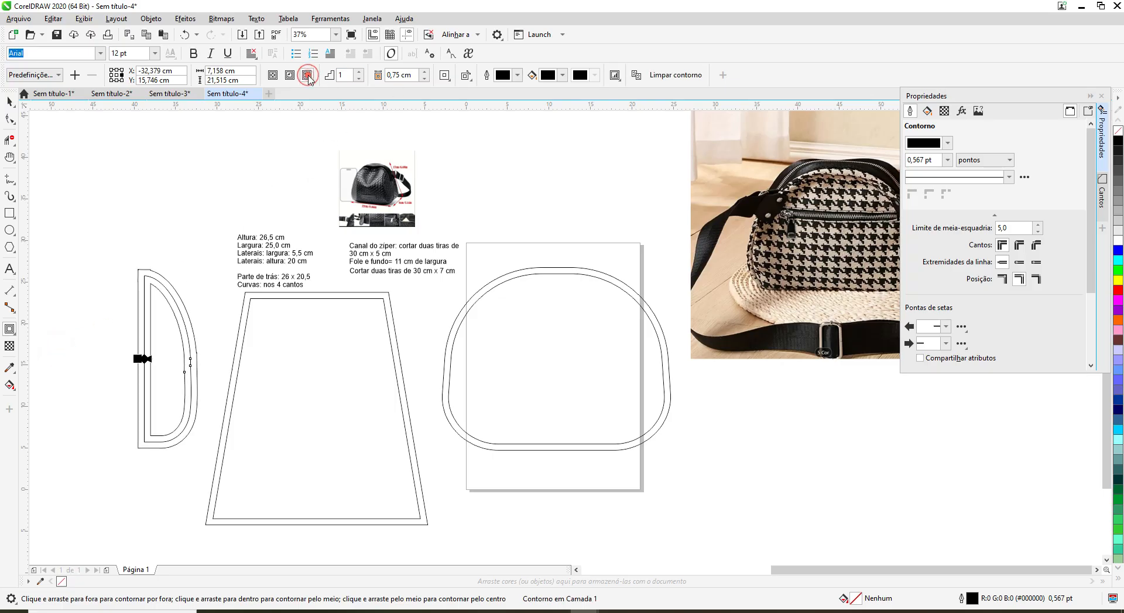
pyautogui.click(188, 36)
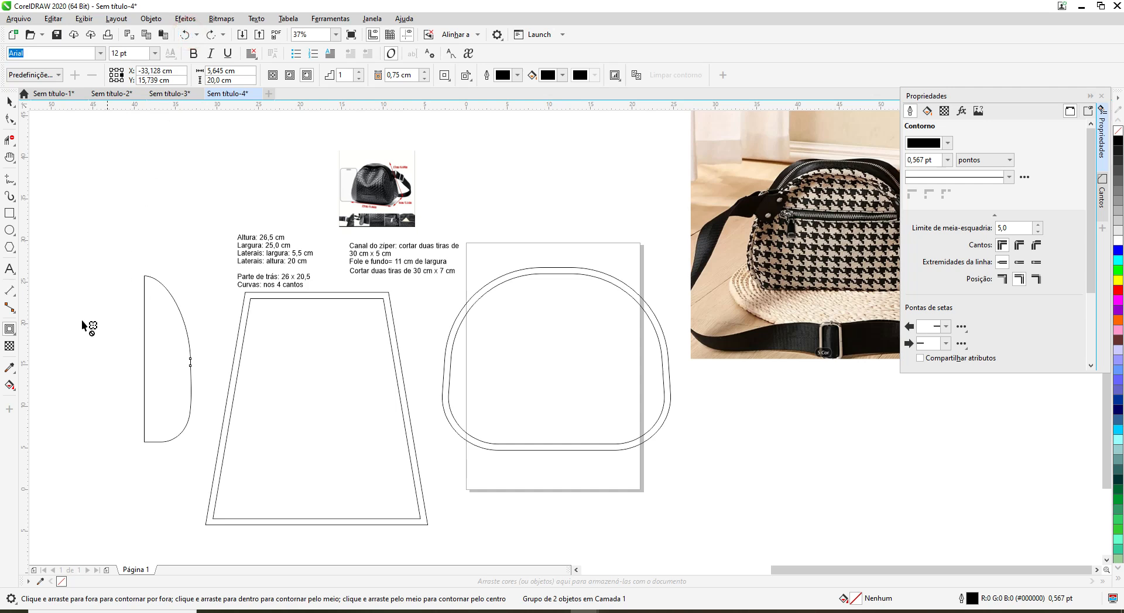
# Step: Create a single closed boundary curve (Limite) around the grouped half-oval side piece
pyautogui.click(10, 102)
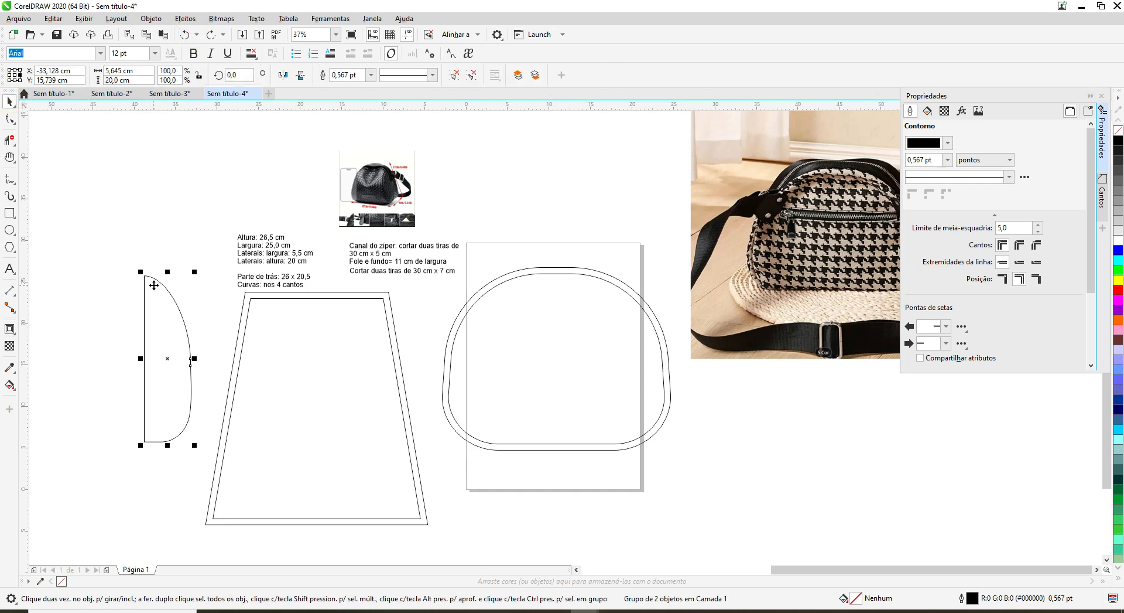
pyautogui.click(154, 23)
pyautogui.moveTo(170, 268)
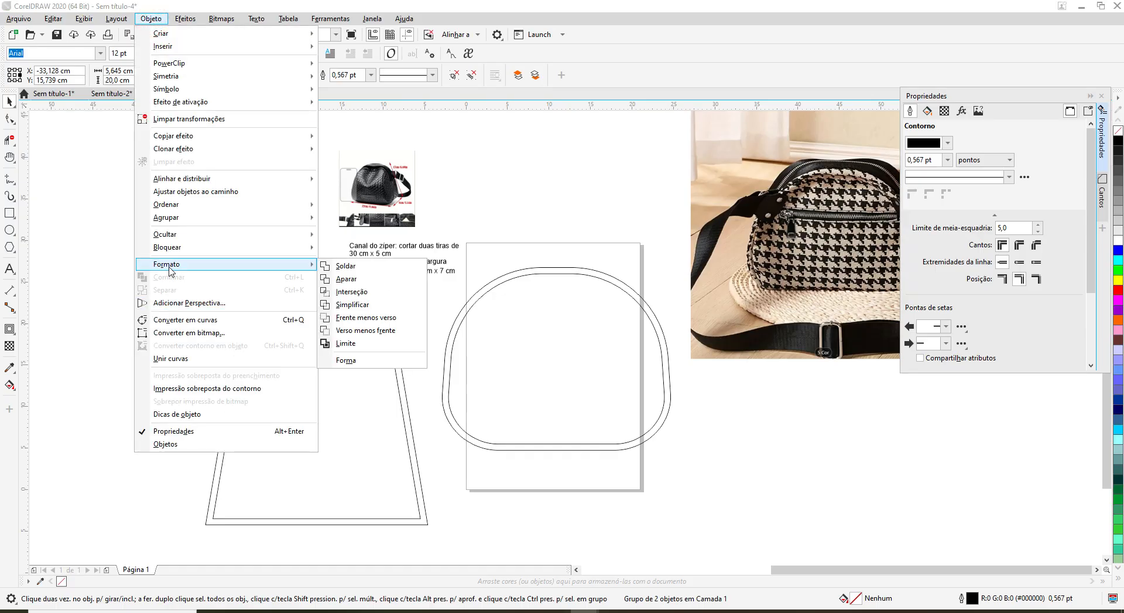
pyautogui.click(345, 343)
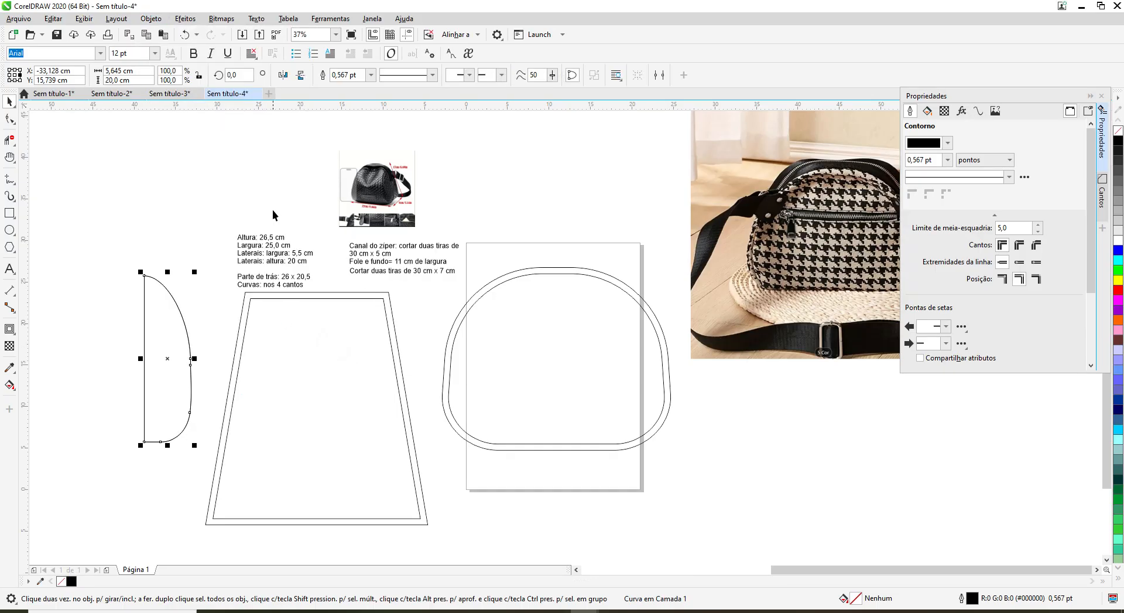
# Step: Add a one-step outside contour with a 0,75 cm offset around the half-oval side piece's closed boundary curve
pyautogui.click(15, 334)
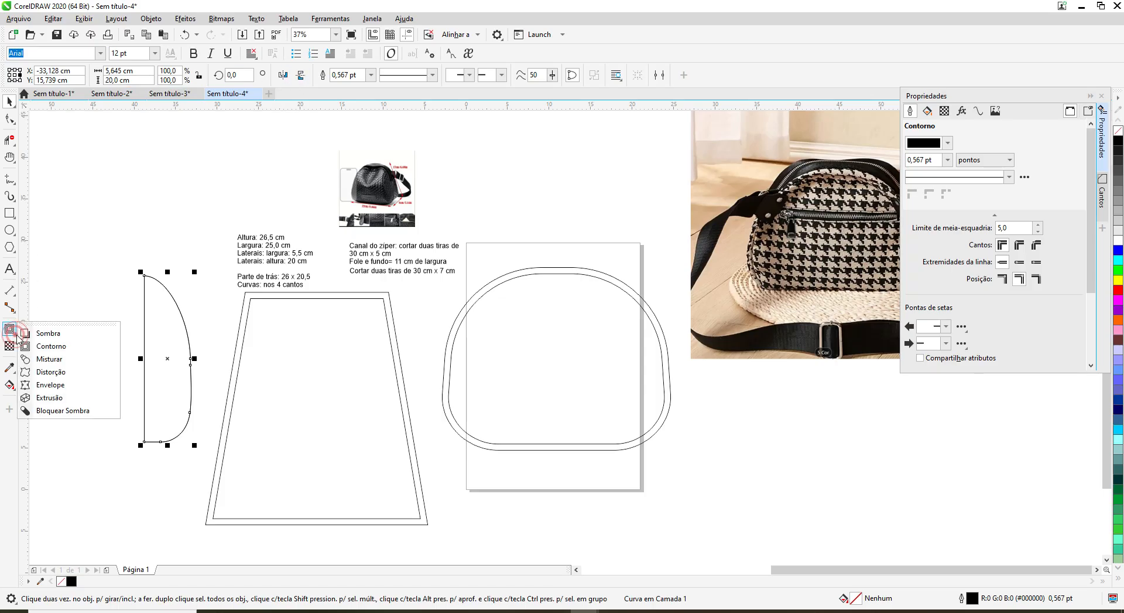
pyautogui.click(62, 348)
pyautogui.click(306, 75)
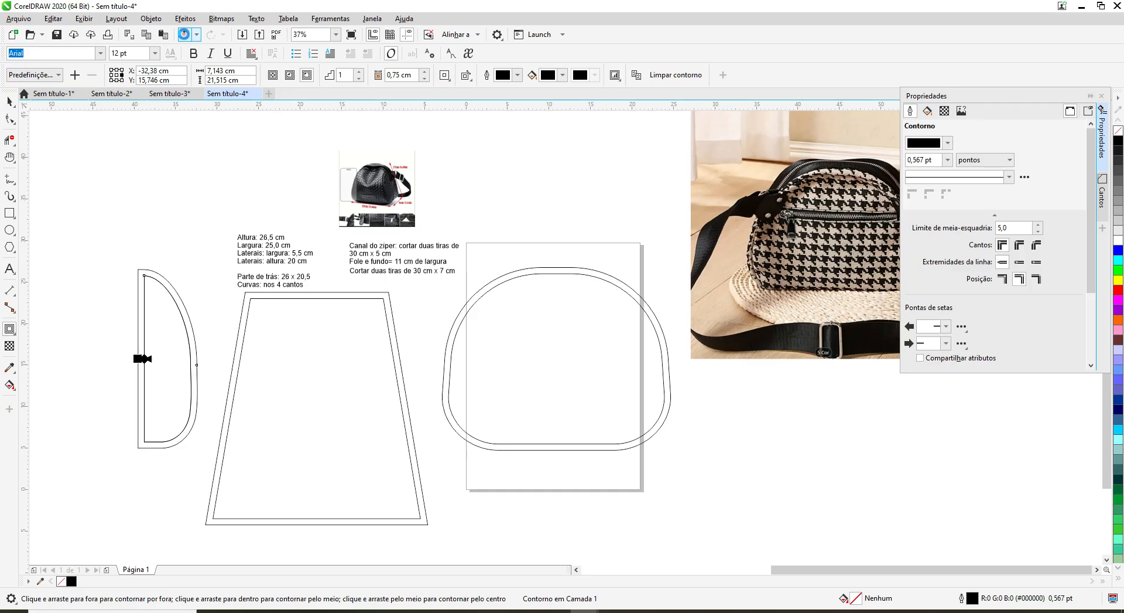
# Step: Undo the contours on all three pieces, the side piece's boundary curve and its move out of the trapezoid
pyautogui.click(184, 34)
pyautogui.click(185, 35)
pyautogui.click(184, 35)
pyautogui.click(185, 34)
pyautogui.click(185, 35)
pyautogui.click(185, 35)
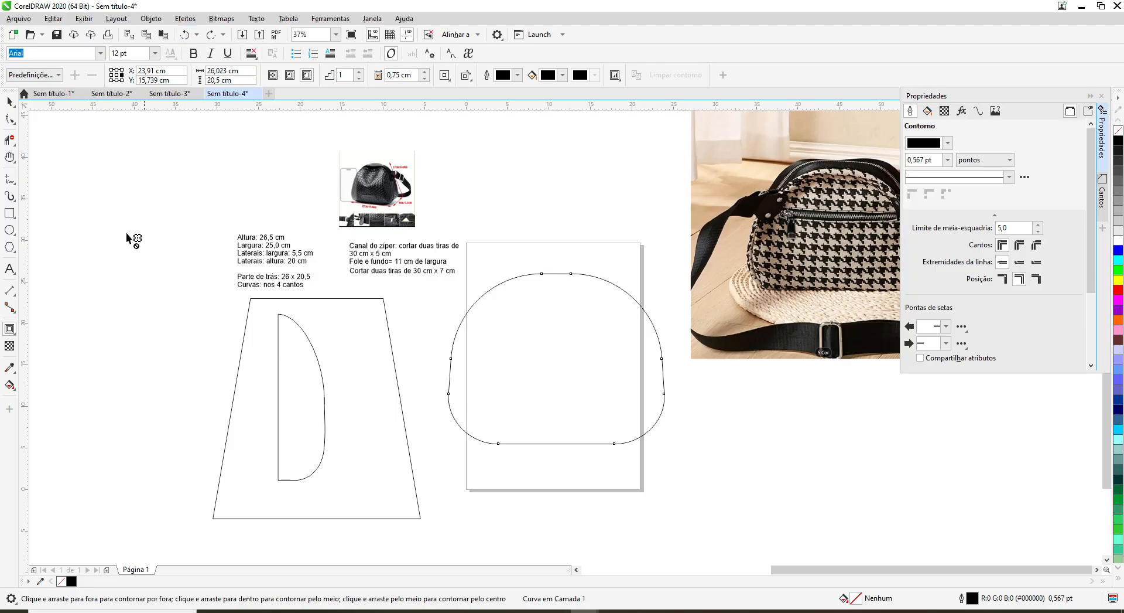
# Step: Move the grouped half-oval side piece out of the trapezoid into the empty space to its left again
pyautogui.click(9, 101)
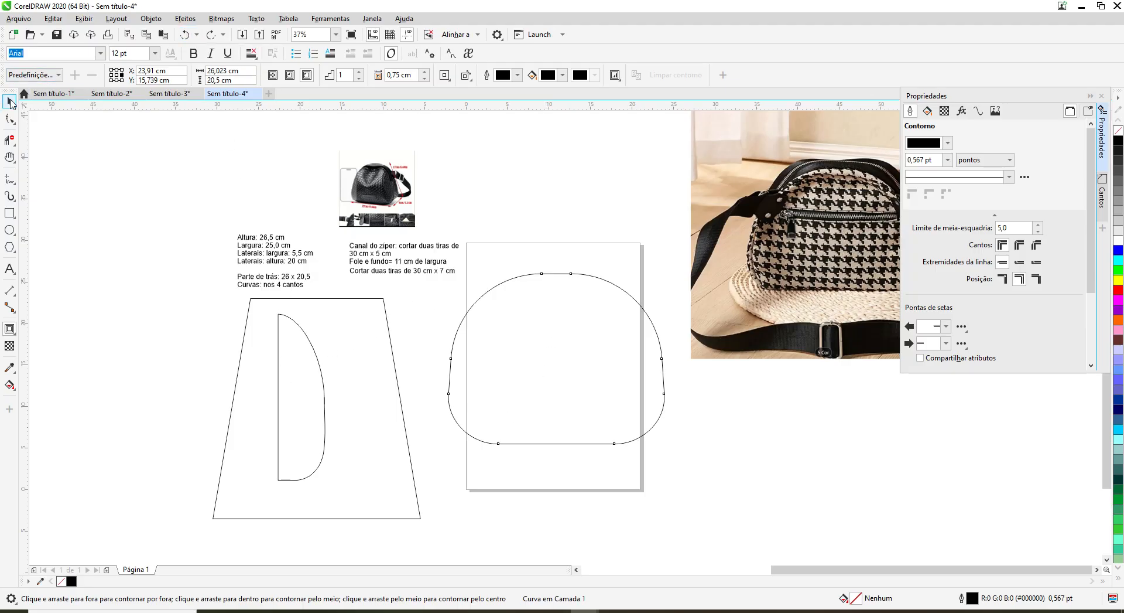
pyautogui.click(324, 412)
pyautogui.moveTo(304, 396); pyautogui.dragTo(175, 360)
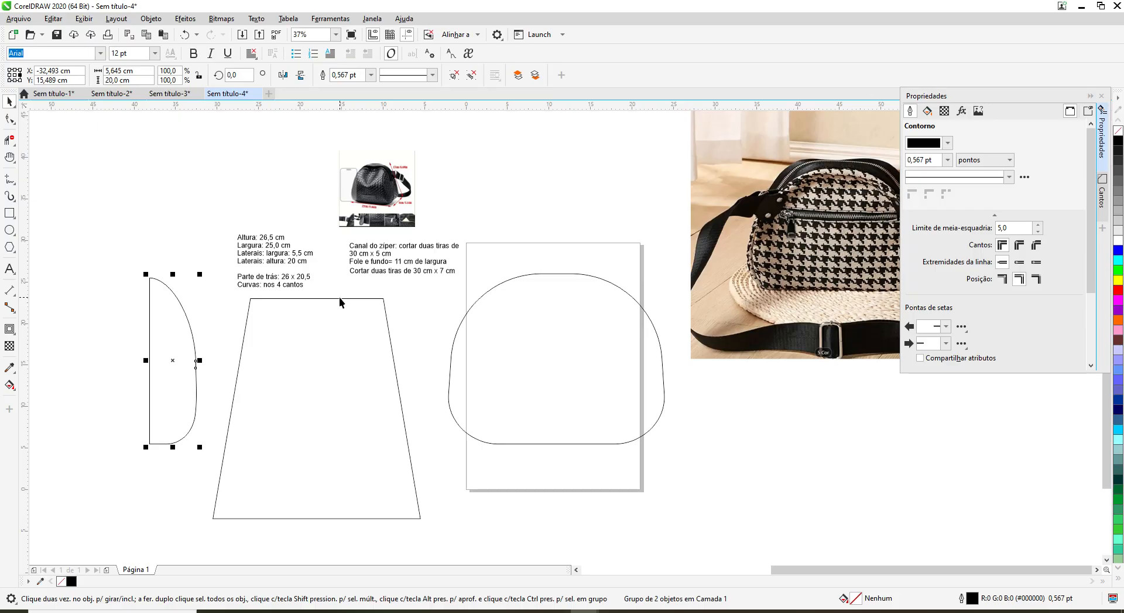
# Step: Lock the trapezoid piece's proportions and scale it to a width of 20,0 cm
pyautogui.click(339, 298)
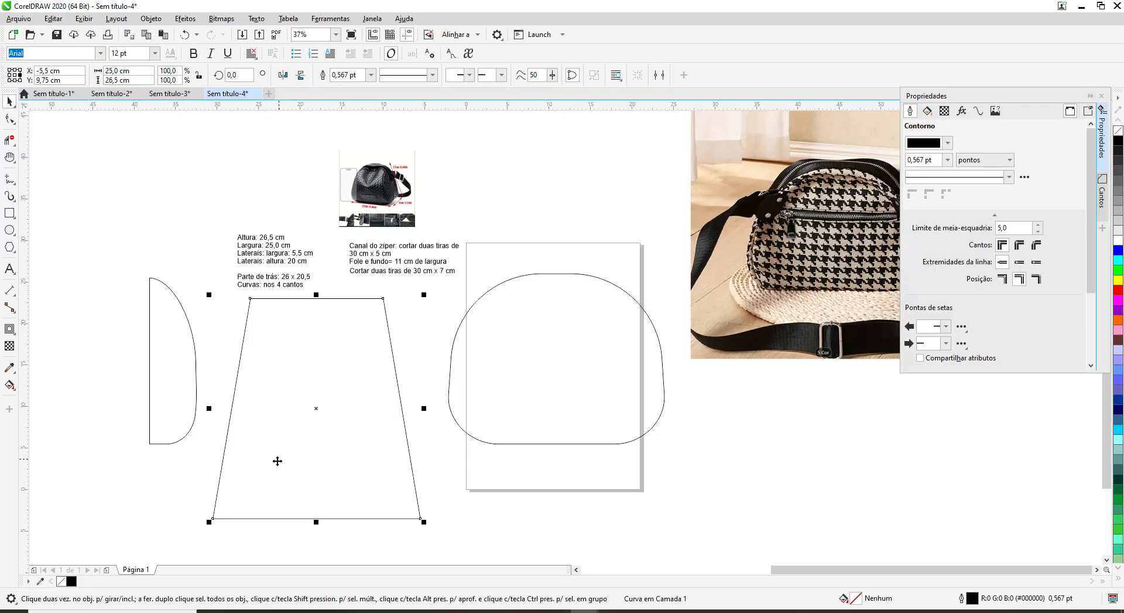
pyautogui.click(200, 76)
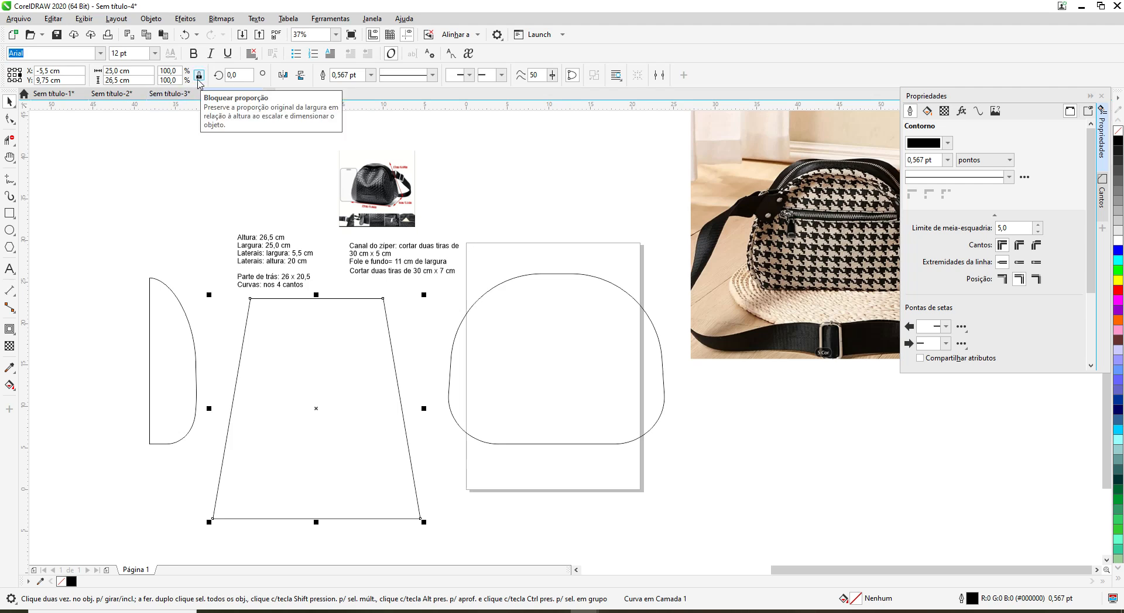
pyautogui.click(144, 70)
pyautogui.doubleClick(123, 70)
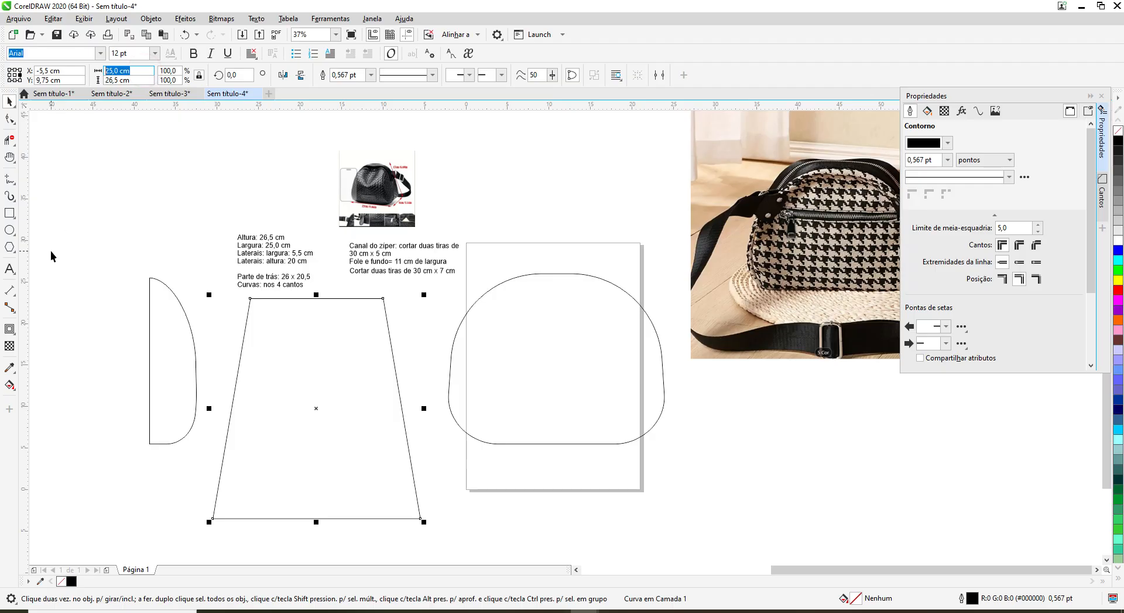
pyautogui.write('20,0 cm')
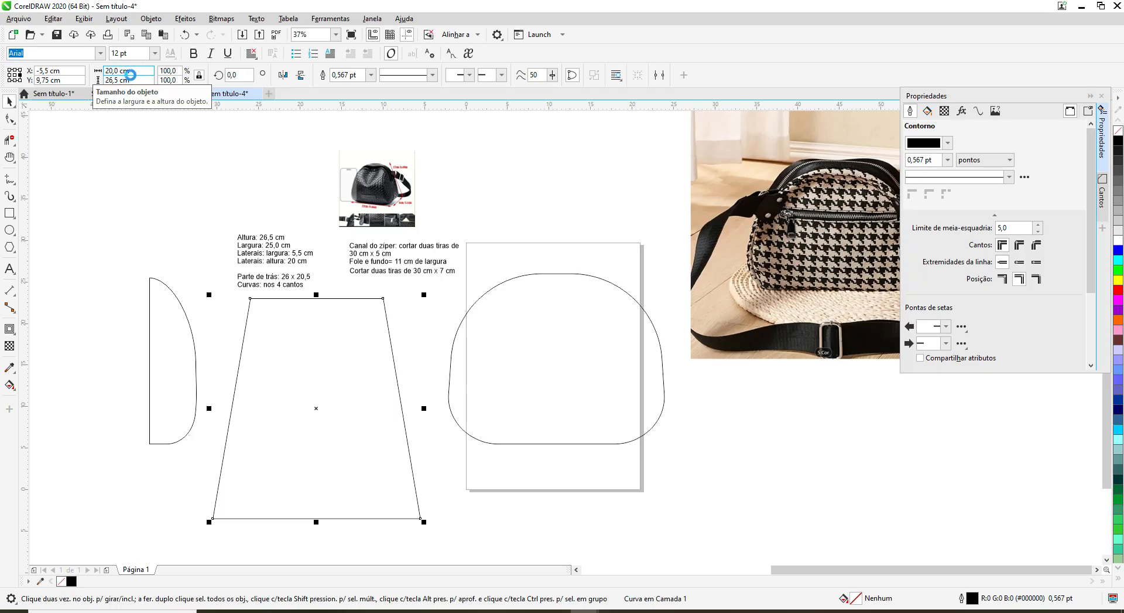
pyautogui.press('Return')
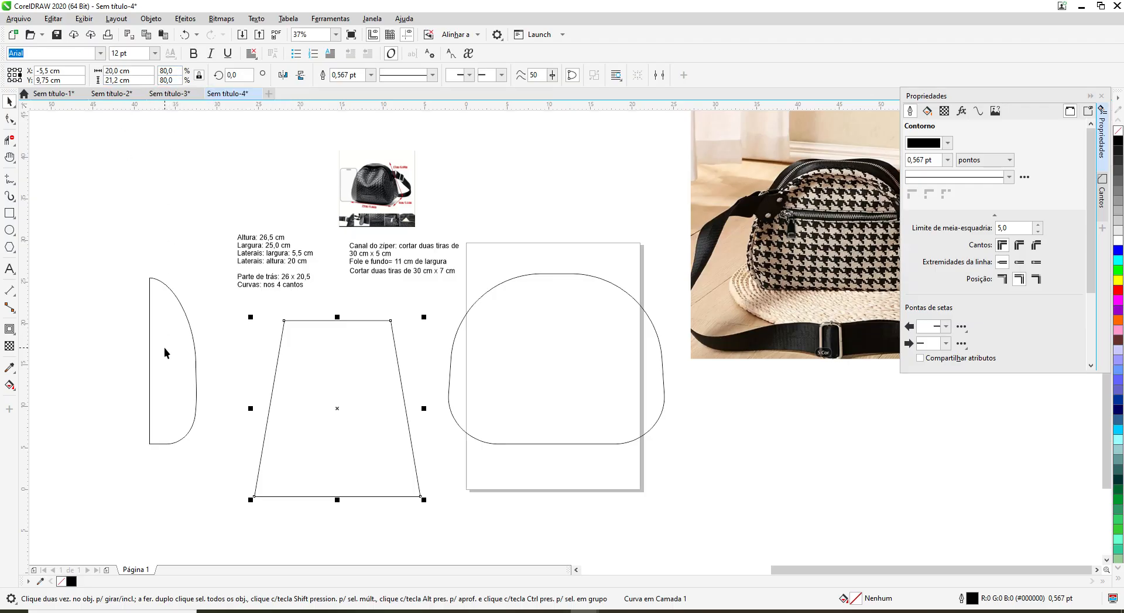
# Step: Scale the grouped half-oval side piece to 80% in width and height
pyautogui.click(151, 290)
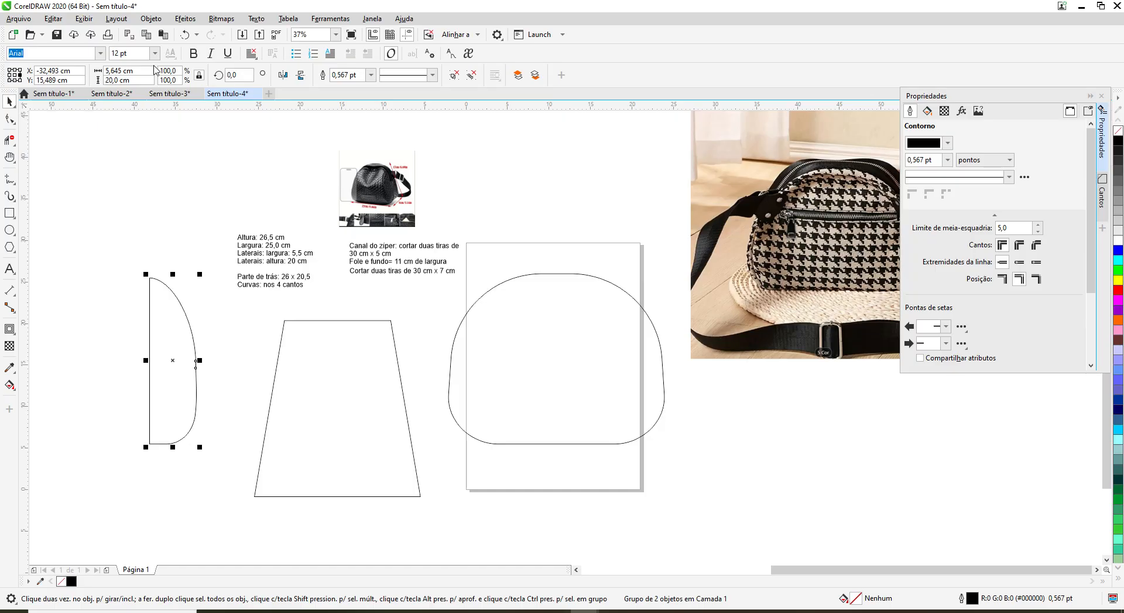
pyautogui.click(177, 73)
pyautogui.write('80')
pyautogui.click(175, 80)
pyautogui.write('80')
pyautogui.press('Return')
pyautogui.click(181, 191)
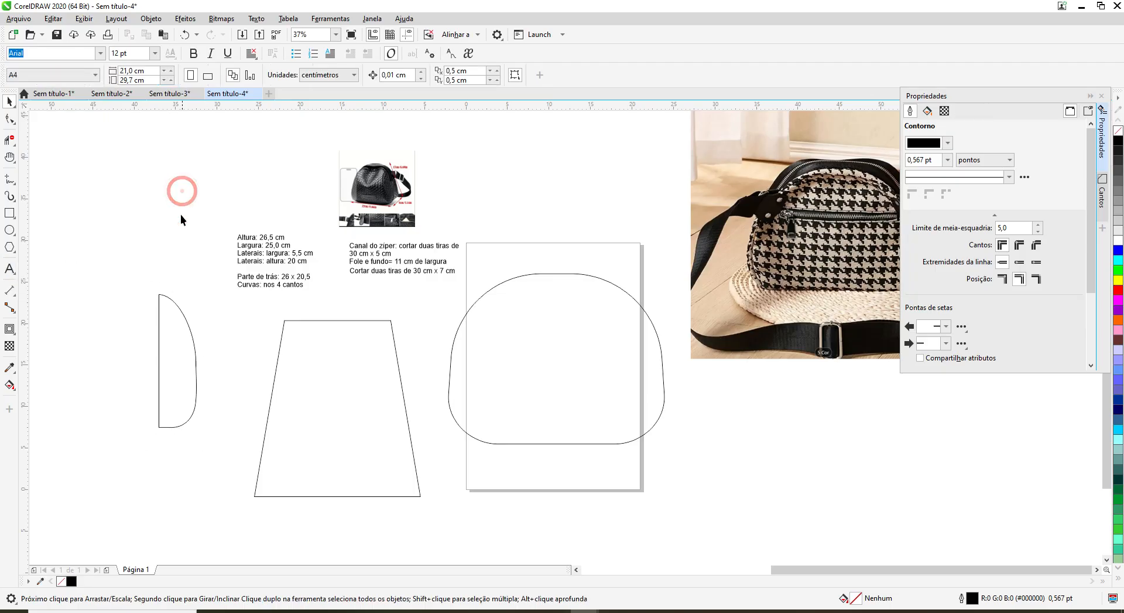
# Step: Place the scaled side piece inside the trapezoid to compare their proportions, and move it back out to the left
pyautogui.click(165, 335)
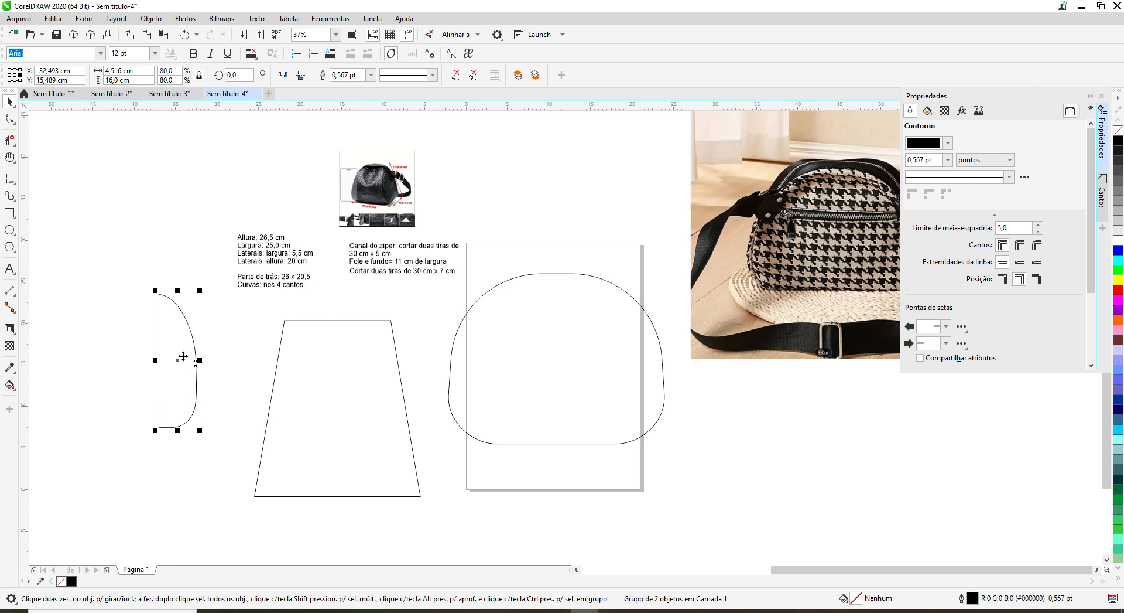
pyautogui.moveTo(179, 360); pyautogui.dragTo(302, 391)
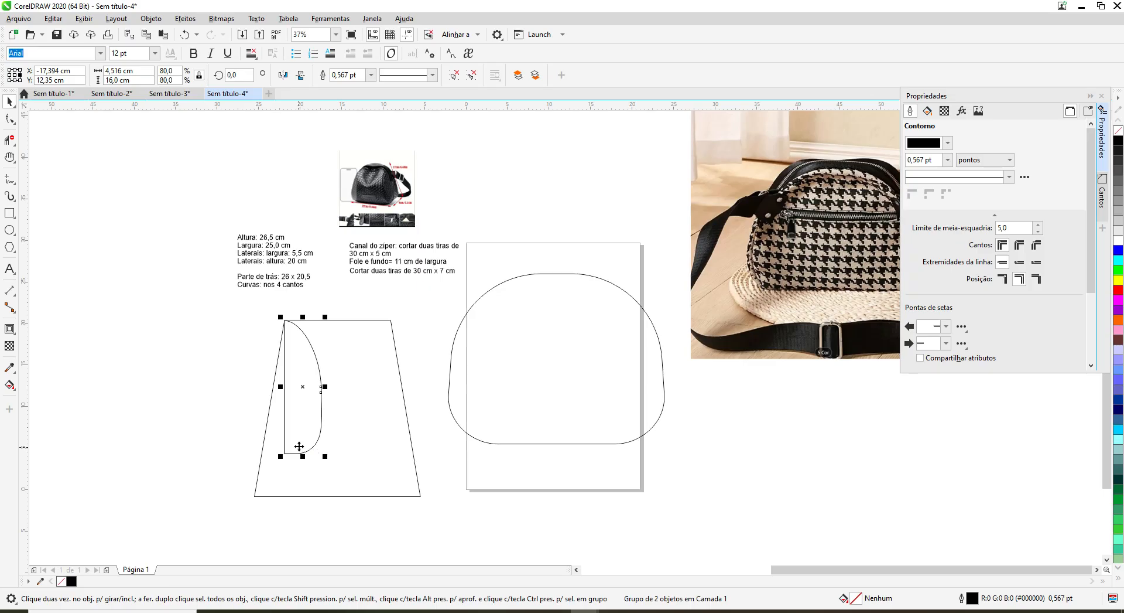
pyautogui.click(303, 388)
pyautogui.moveTo(241, 387); pyautogui.dragTo(219, 380)
# Step: Scale the rounded back piece to 80% in width and height
pyautogui.click(557, 273)
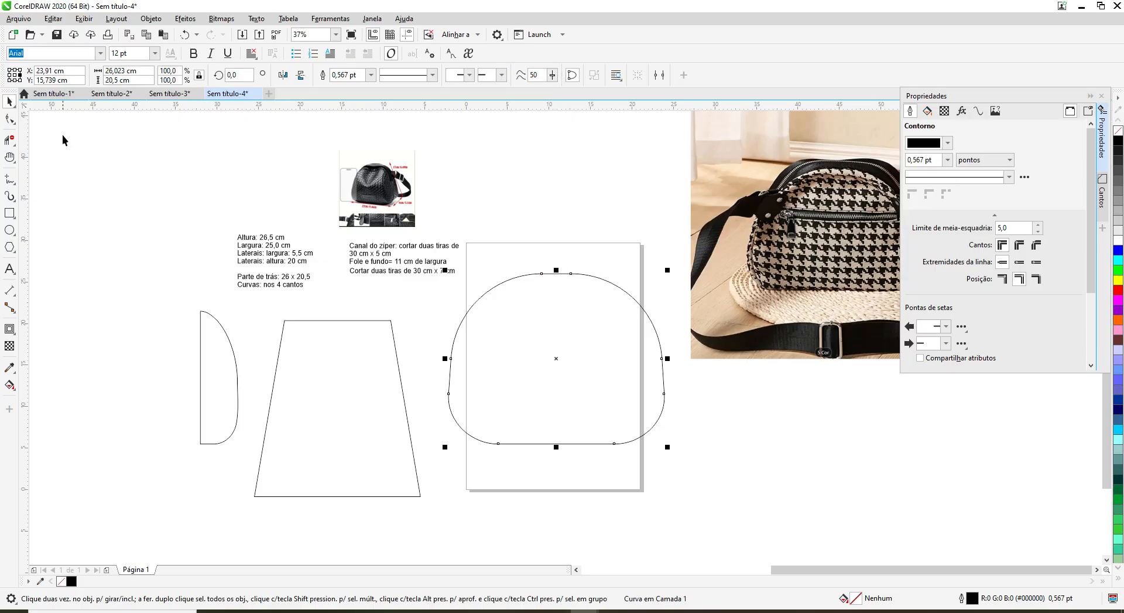
pyautogui.click(167, 71)
pyautogui.write('80')
pyautogui.click(179, 81)
pyautogui.write('80')
pyautogui.press('Return')
pyautogui.click(147, 192)
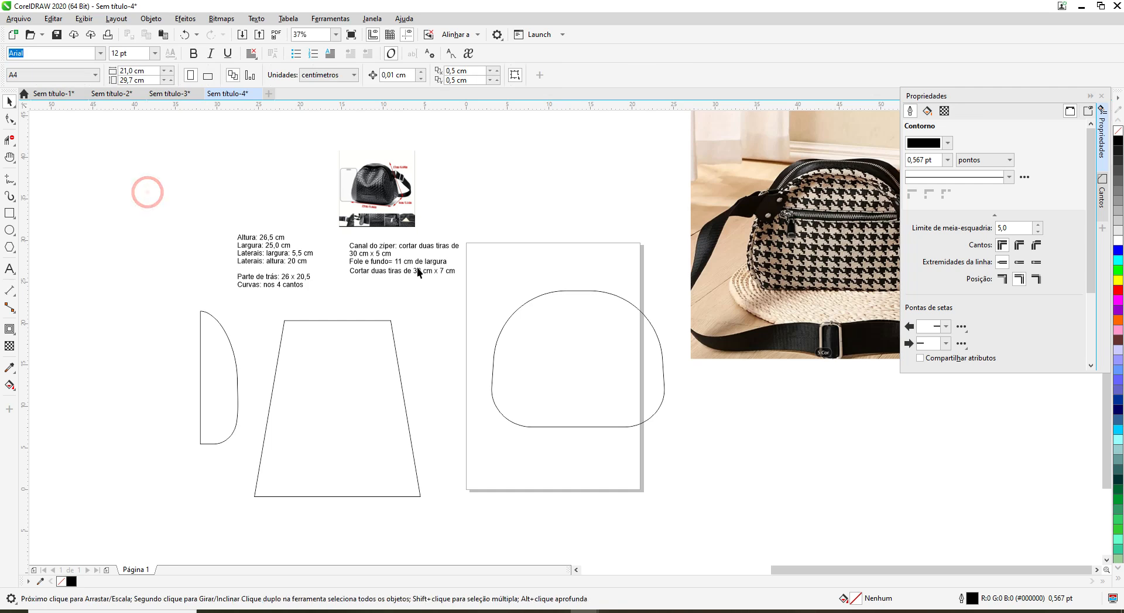
# Step: Check the scaled dimensions of the rounded back piece, the trapezoid and the side piece
pyautogui.click(571, 289)
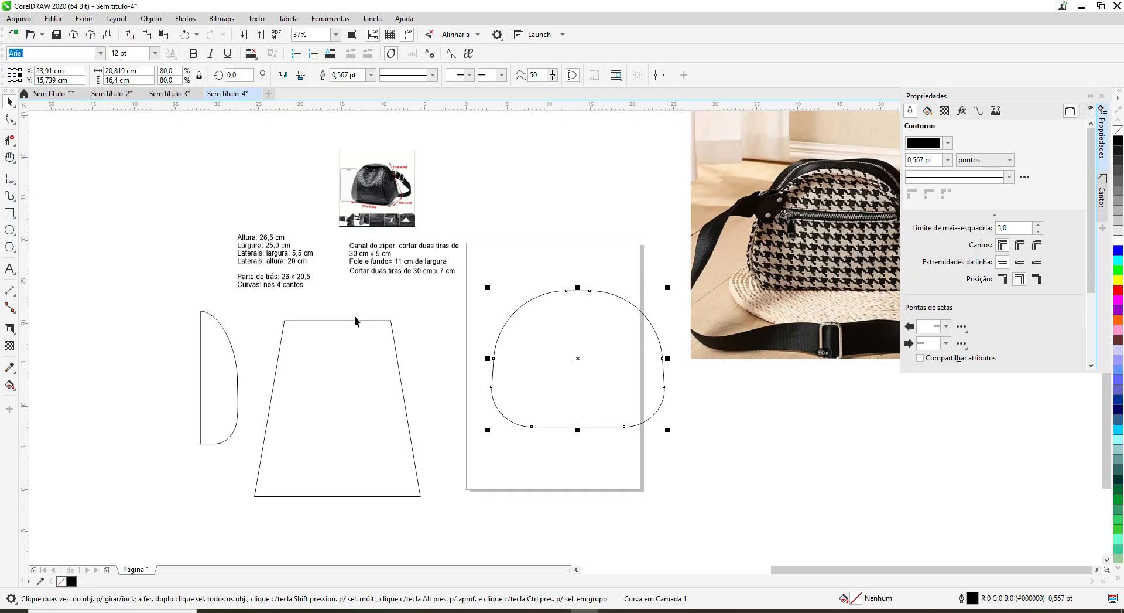
pyautogui.click(338, 320)
pyautogui.click(339, 320)
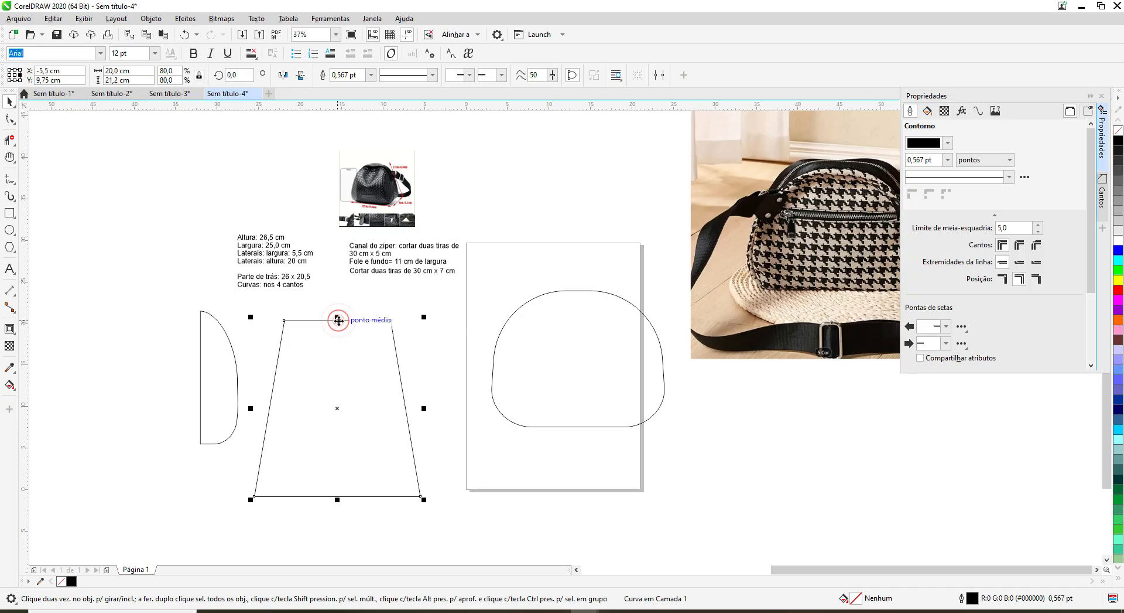
pyautogui.click(203, 321)
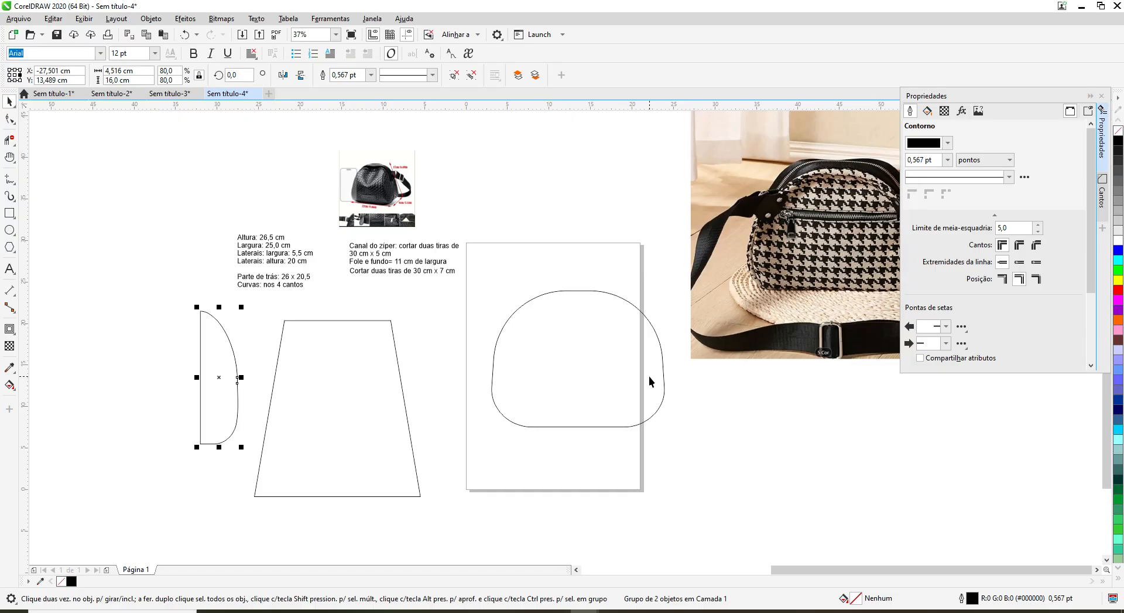
# Step: Overlay the side piece on the trapezoid and the rounded back piece to compare heights, and return it beside the trapezoid
pyautogui.moveTo(218, 377); pyautogui.dragTo(303, 389)
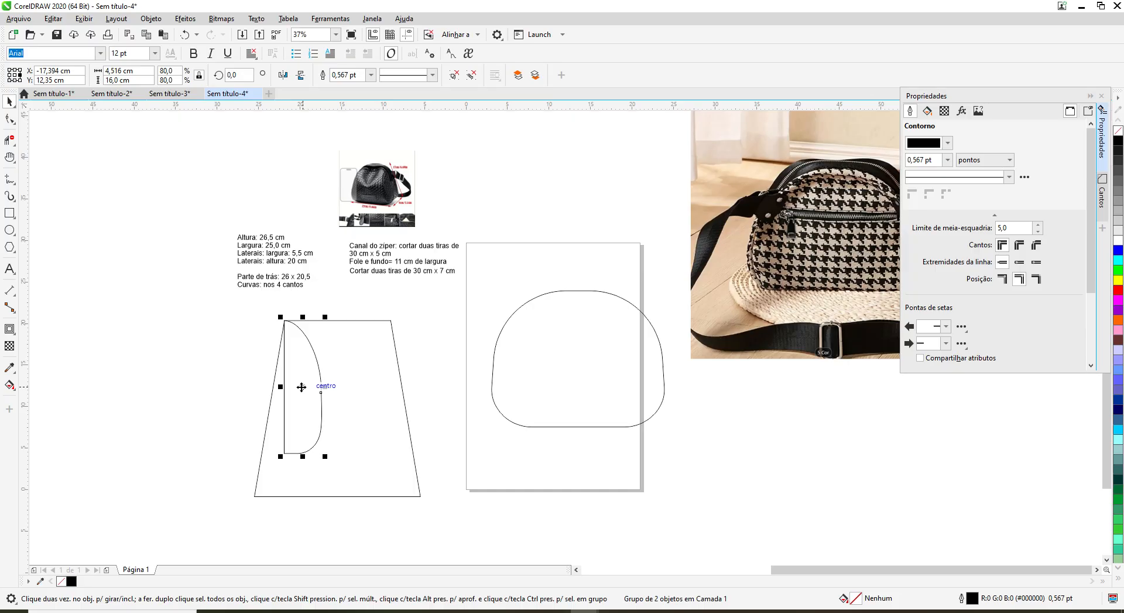
pyautogui.click(588, 290)
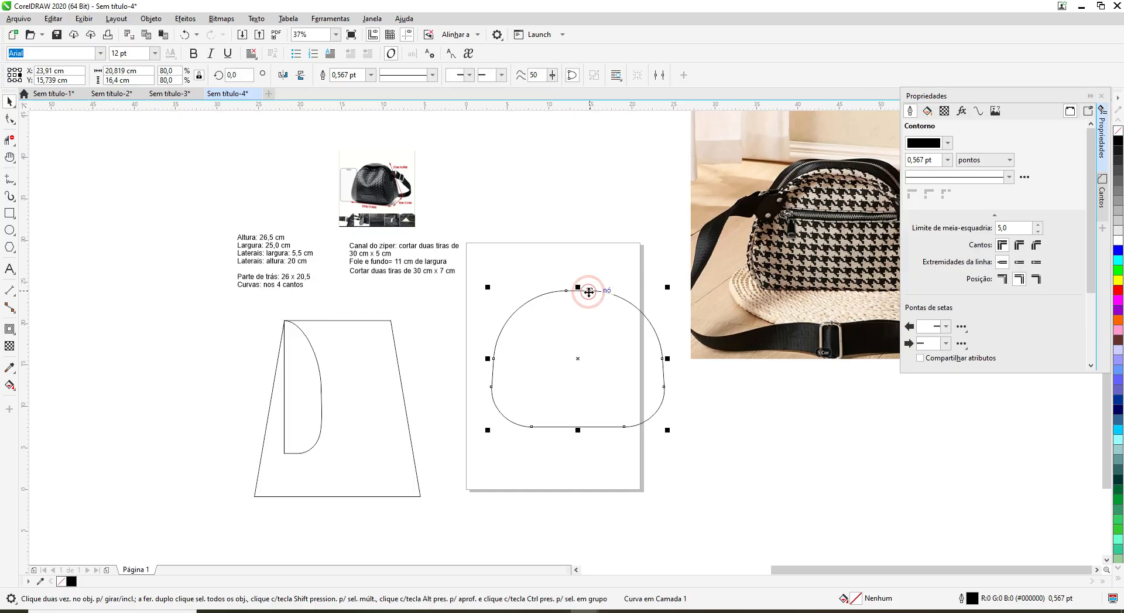
pyautogui.moveTo(294, 381); pyautogui.dragTo(595, 359)
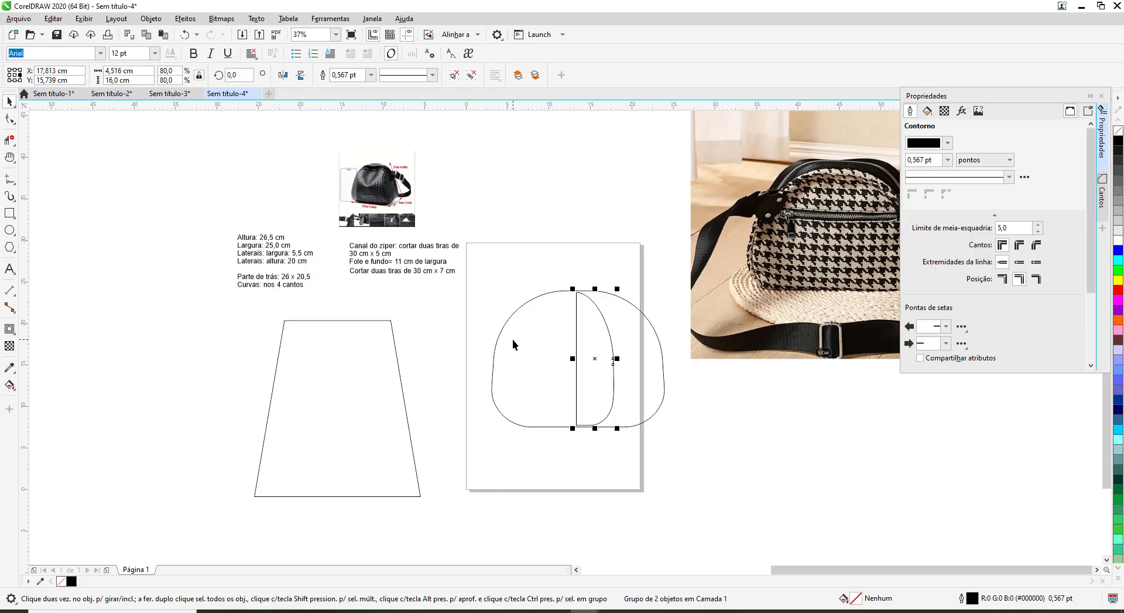
pyautogui.moveTo(595, 359); pyautogui.dragTo(163, 405)
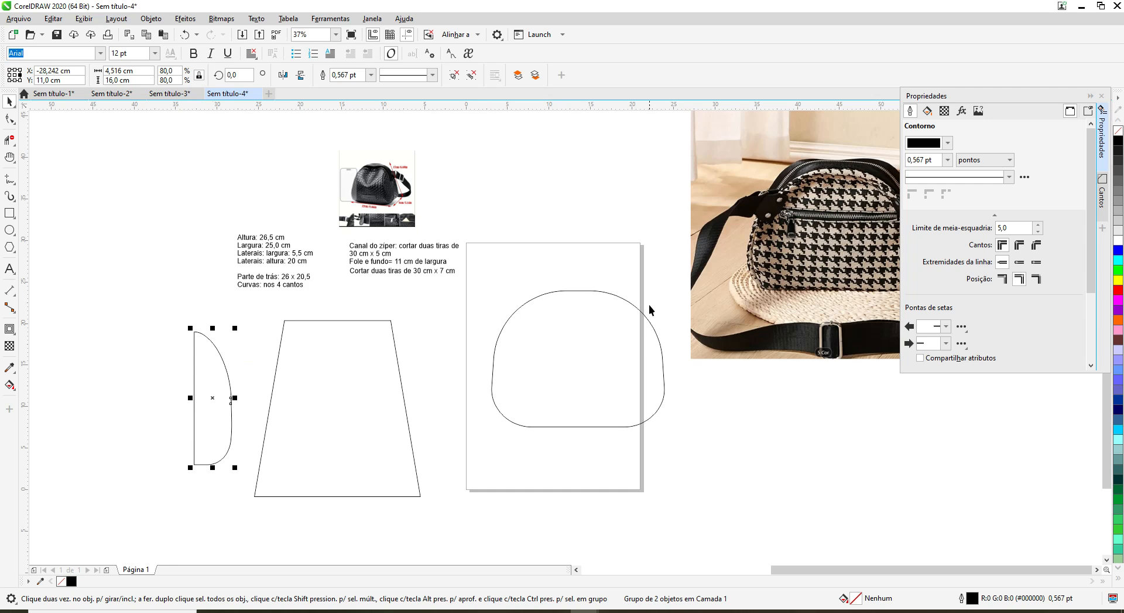
# Step: Examine the rounded back piece's curve length and review the trapezoid and side piece one by one
pyautogui.click(568, 291)
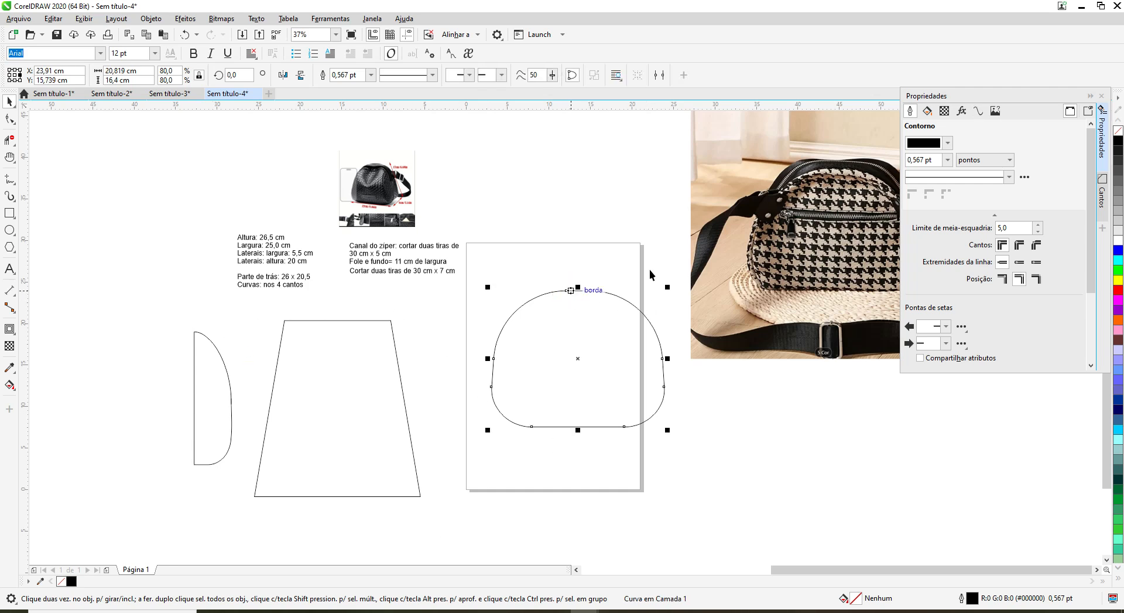
pyautogui.click(979, 113)
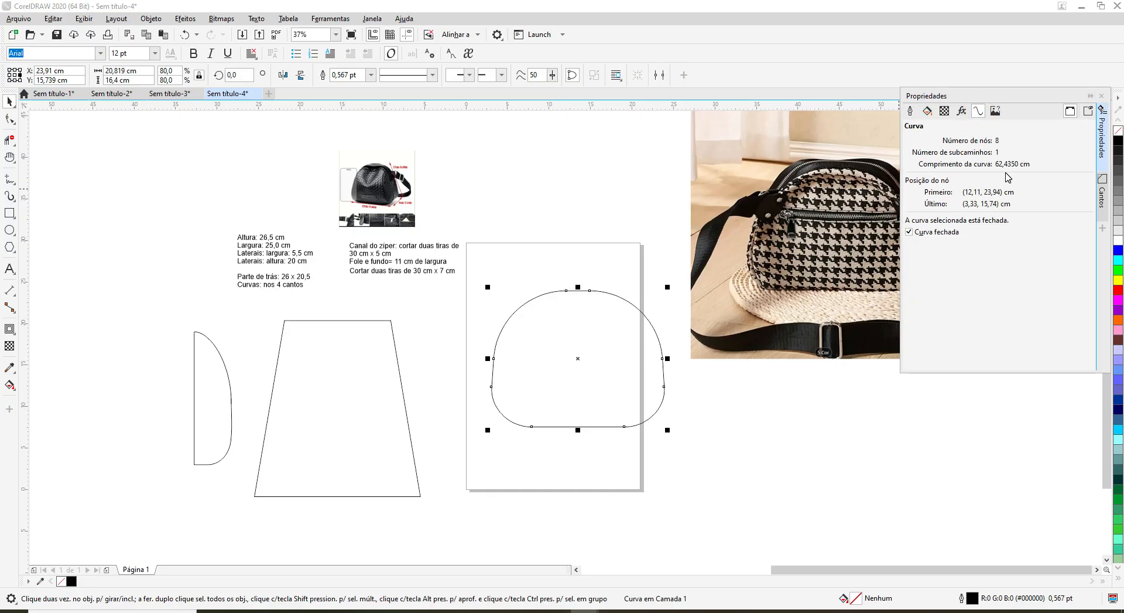
pyautogui.click(485, 195)
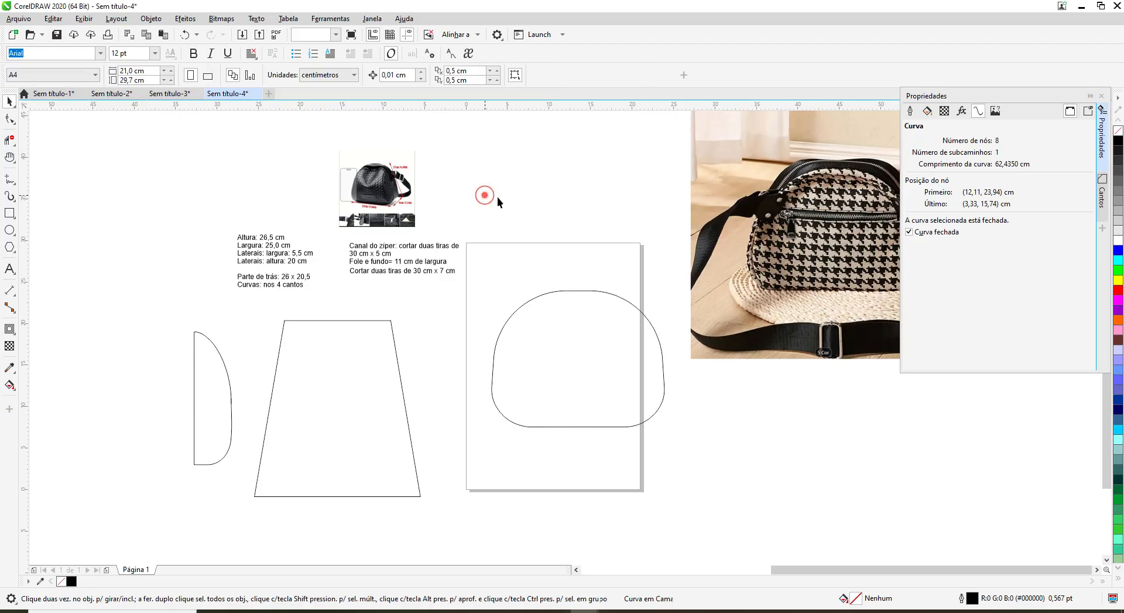
pyautogui.click(315, 321)
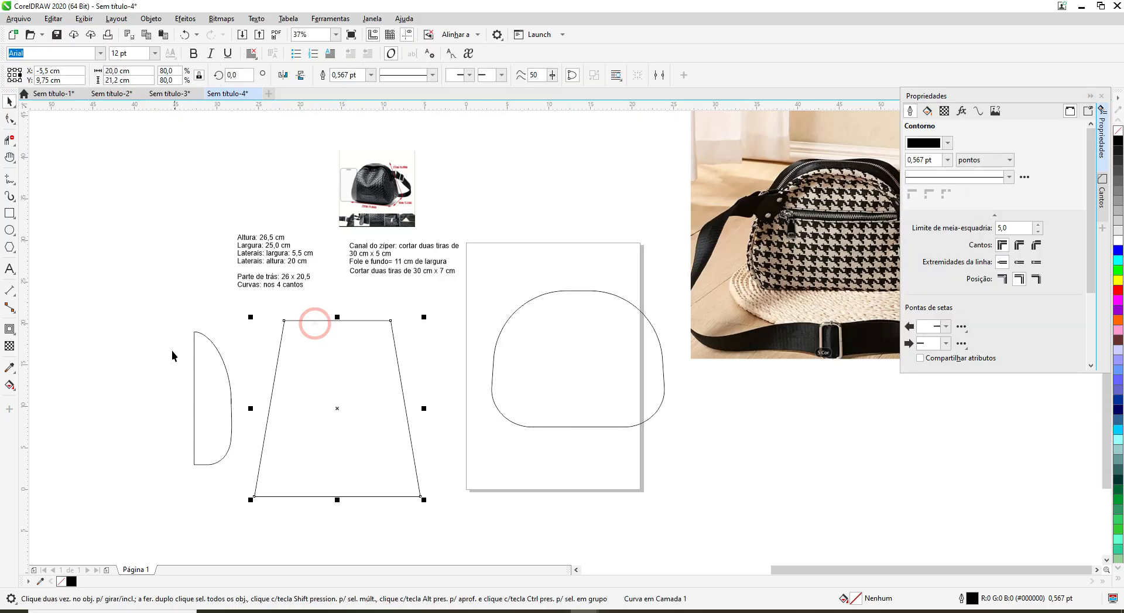
pyautogui.click(196, 336)
pyautogui.click(351, 327)
# Step: Add a one-step outside contour with a 0,75 cm offset around the scaled rounded back piece
pyautogui.click(574, 289)
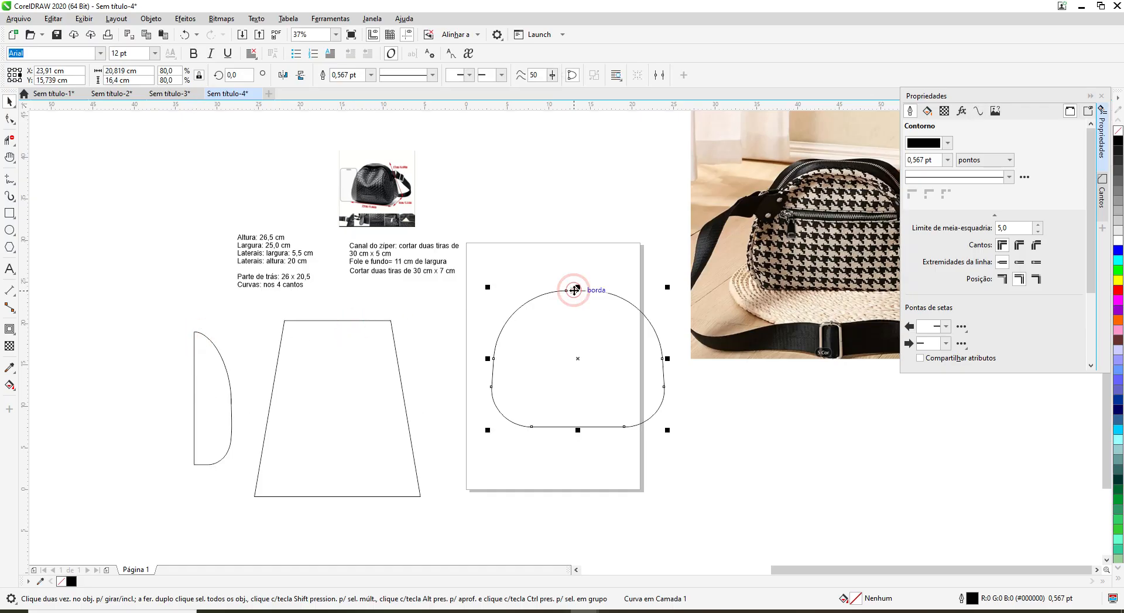
pyautogui.click(9, 329)
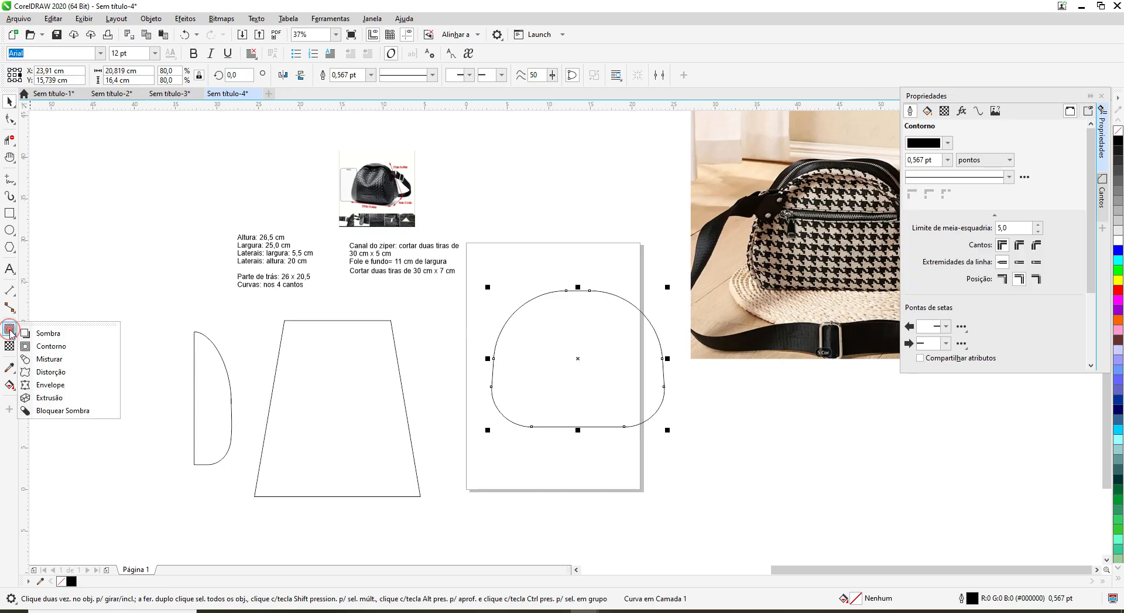
pyautogui.click(44, 347)
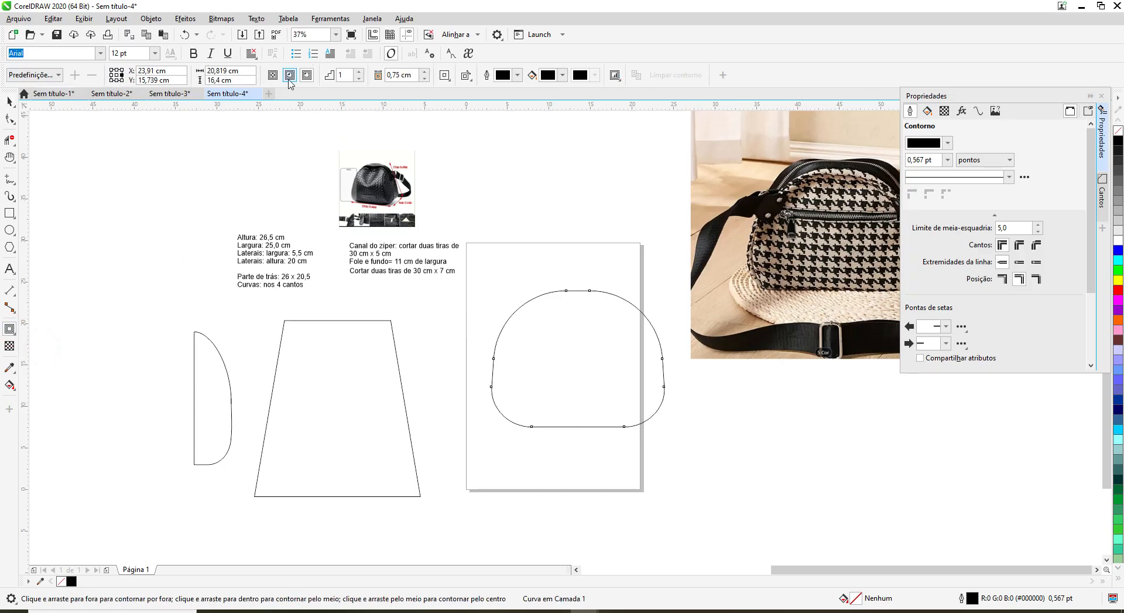
pyautogui.click(307, 75)
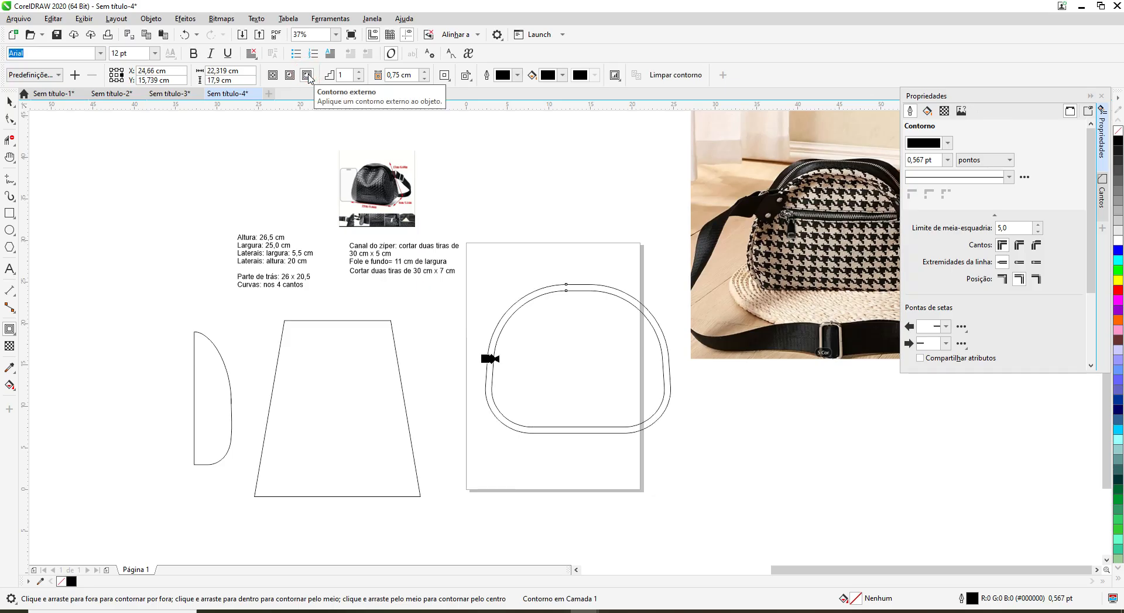
# Step: Add a one-step outside contour with a 0,75 cm offset around the scaled trapezoid piece
pyautogui.click(310, 321)
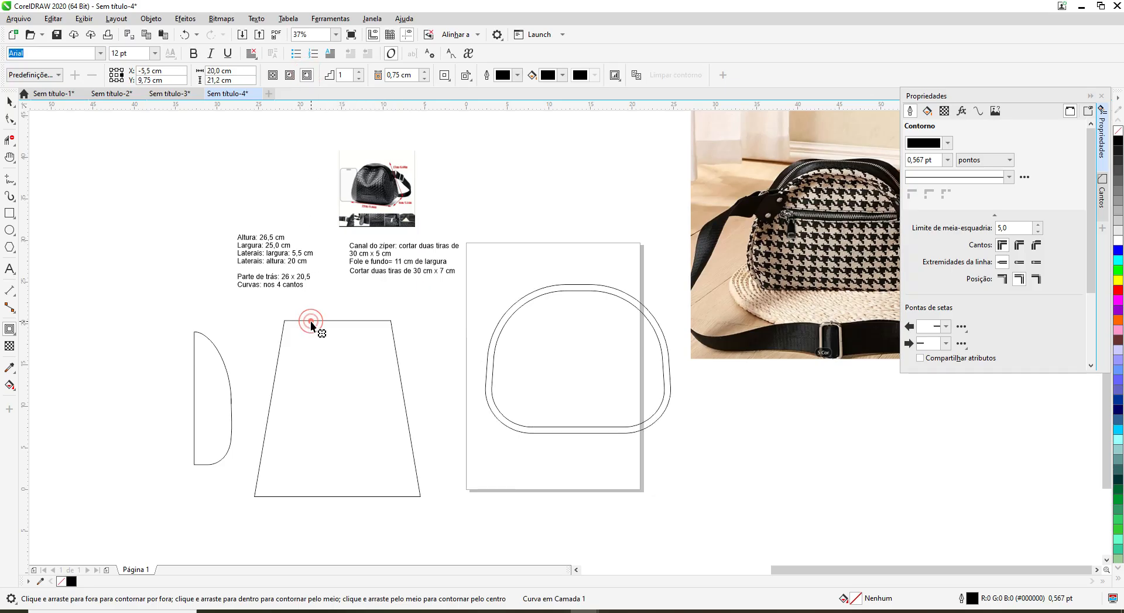
pyautogui.click(9, 102)
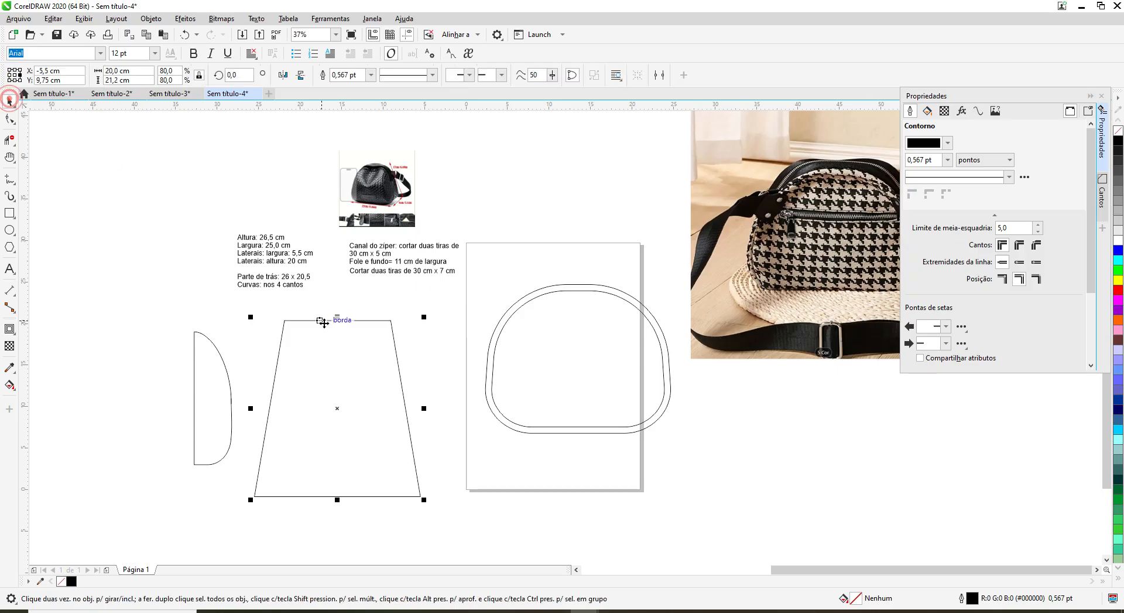
pyautogui.click(10, 329)
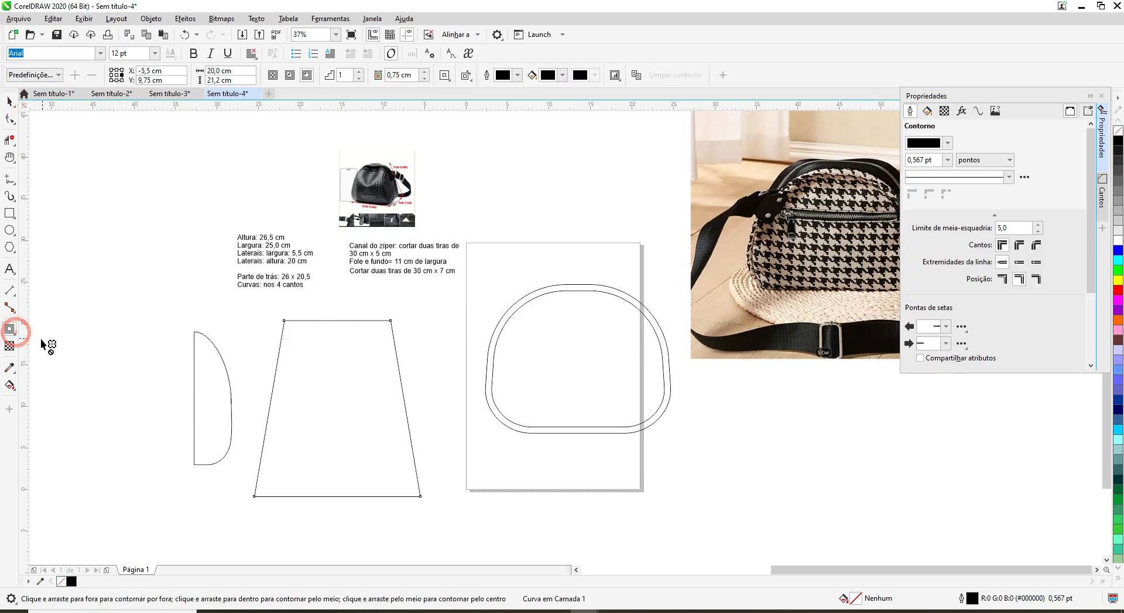
pyautogui.click(307, 75)
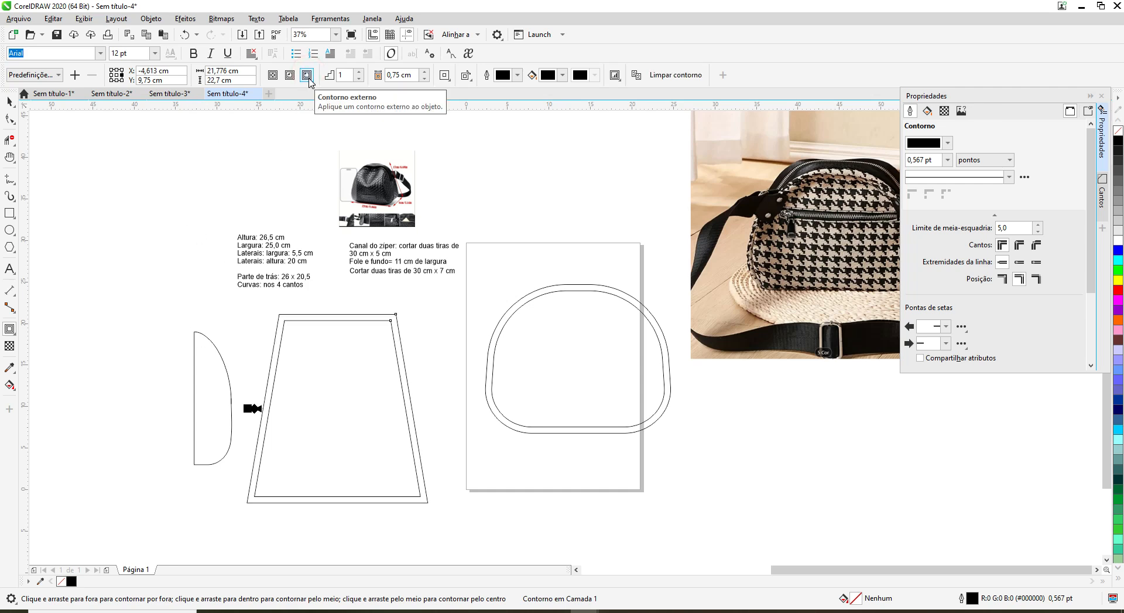
# Step: Weld the two grouped objects of the side piece into a single curve
pyautogui.click(220, 352)
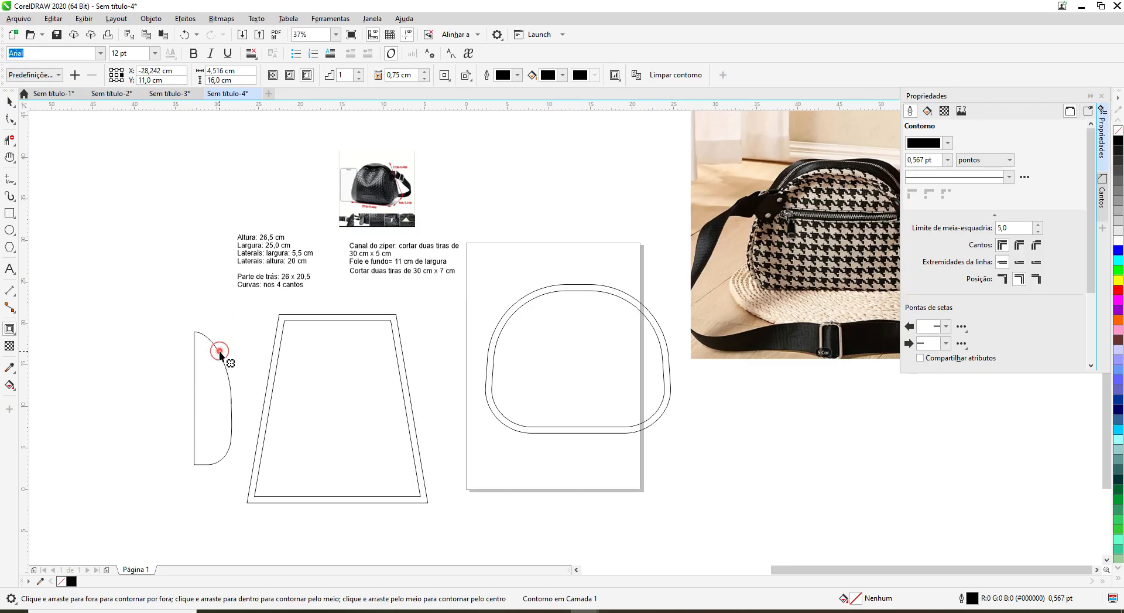
pyautogui.click(10, 102)
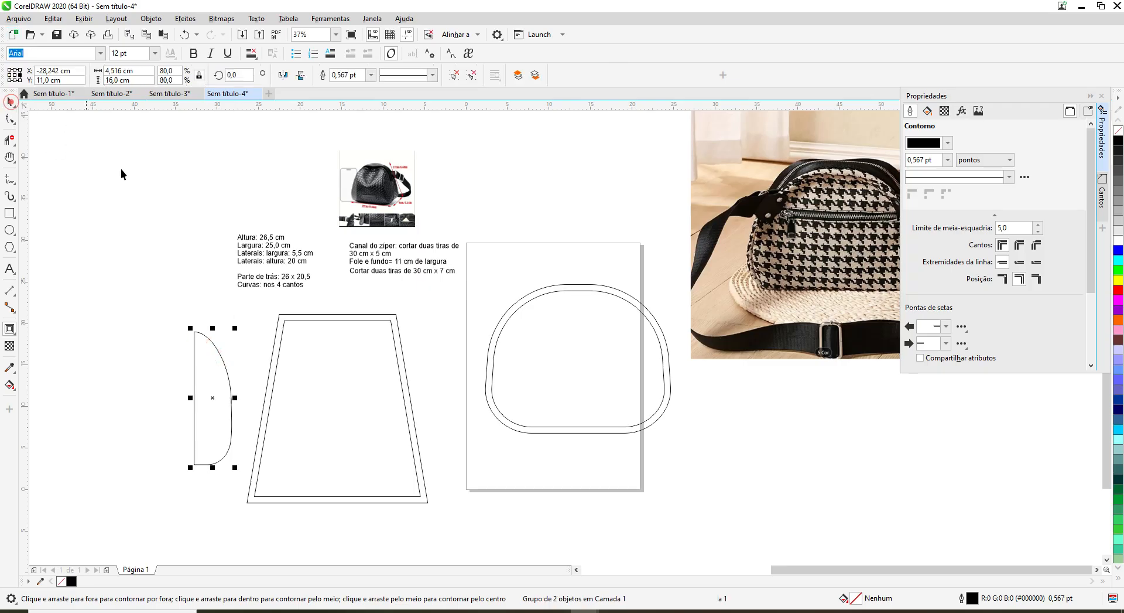
pyautogui.click(151, 21)
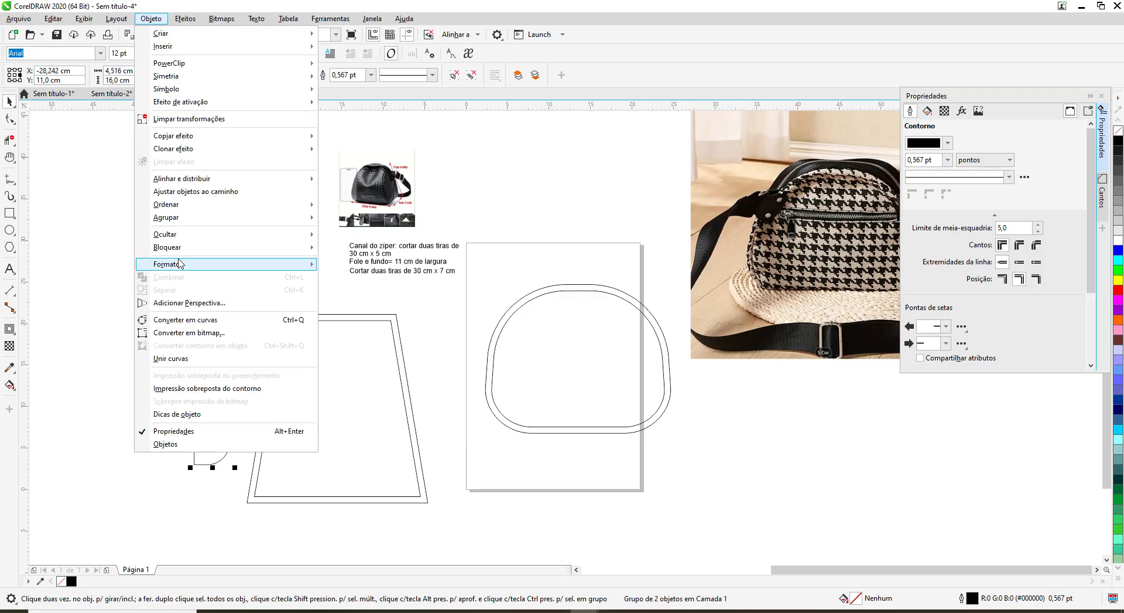
pyautogui.moveTo(179, 263)
pyautogui.click(374, 350)
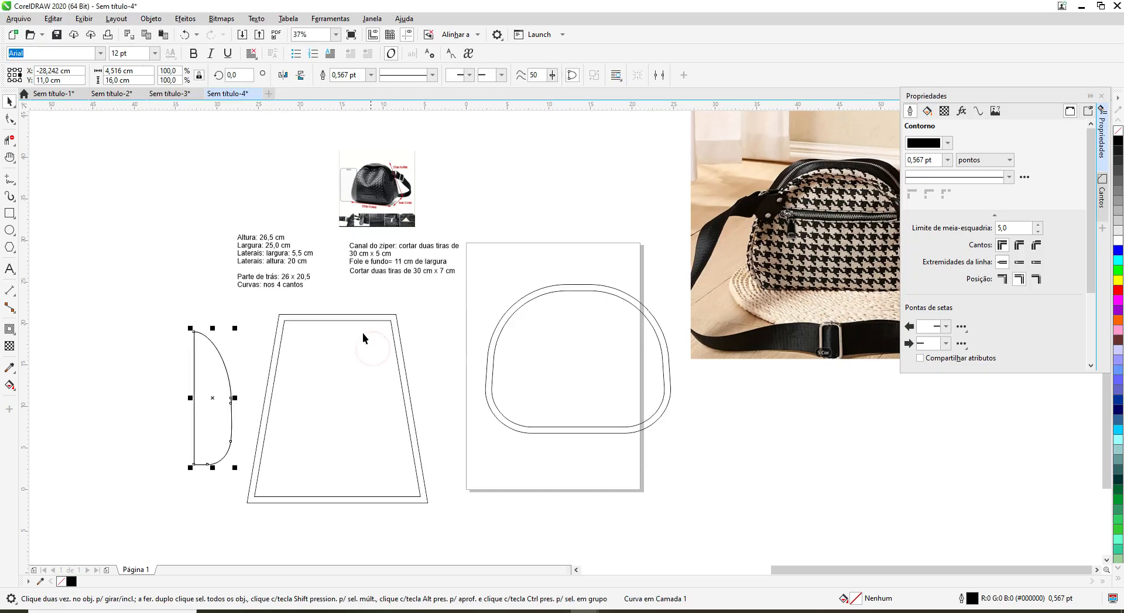
# Step: Add a one-step outside contour with a 0,75 cm offset around the welded side piece
pyautogui.click(10, 329)
pyautogui.click(62, 346)
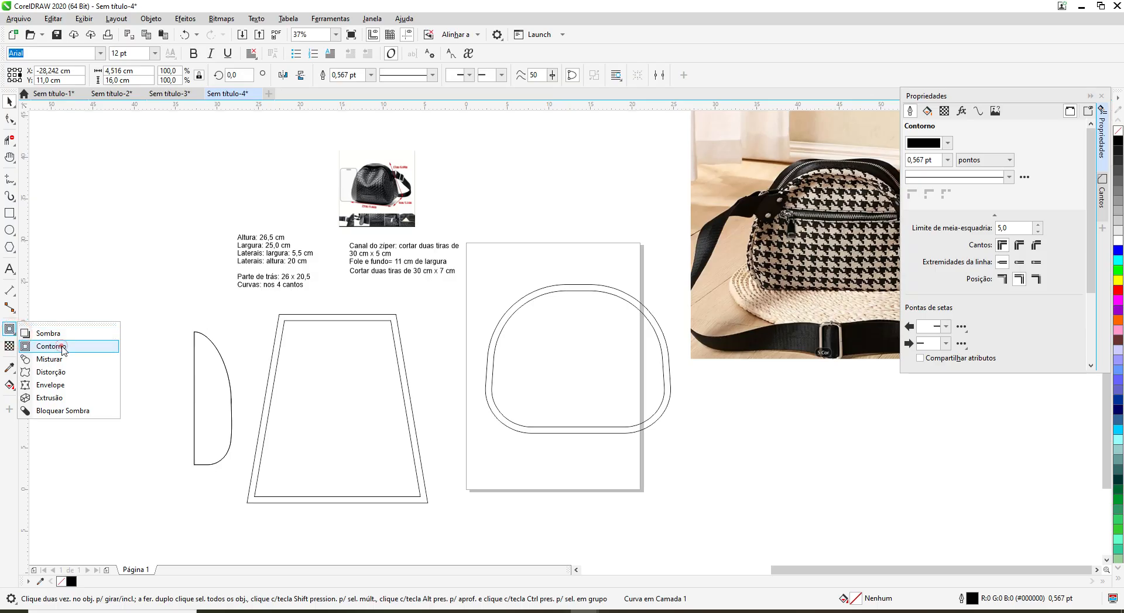
pyautogui.click(308, 73)
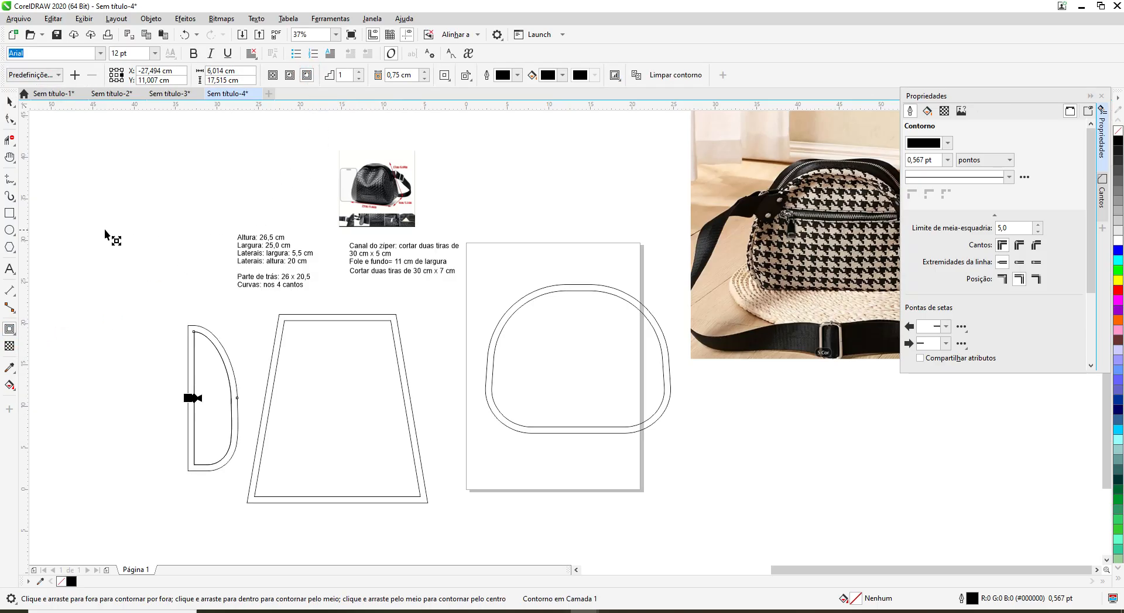
pyautogui.click(9, 102)
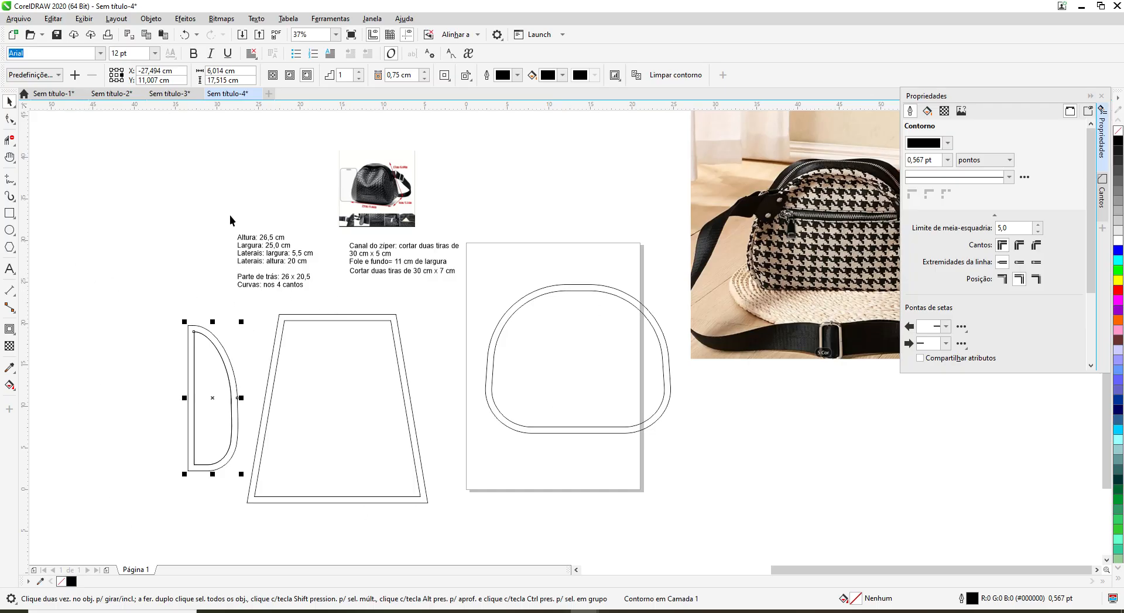
# Step: Switch to document Sem título-3 and spread the traced rounded outline and the three scanned drawings apart above the bag photo
pyautogui.click(165, 95)
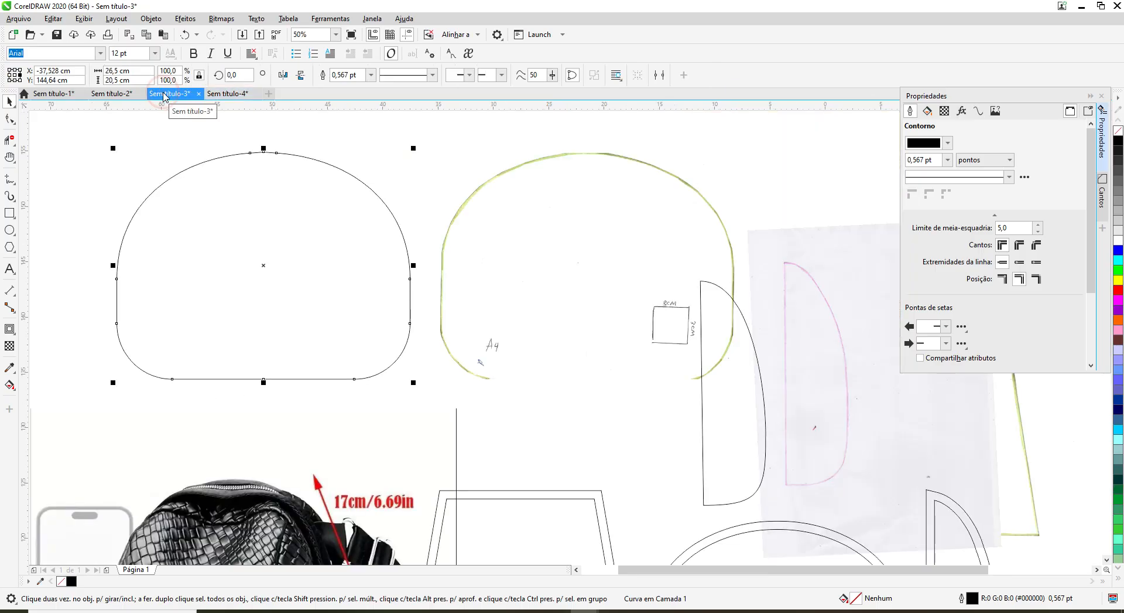
pyautogui.scroll(-2, 566, 243)
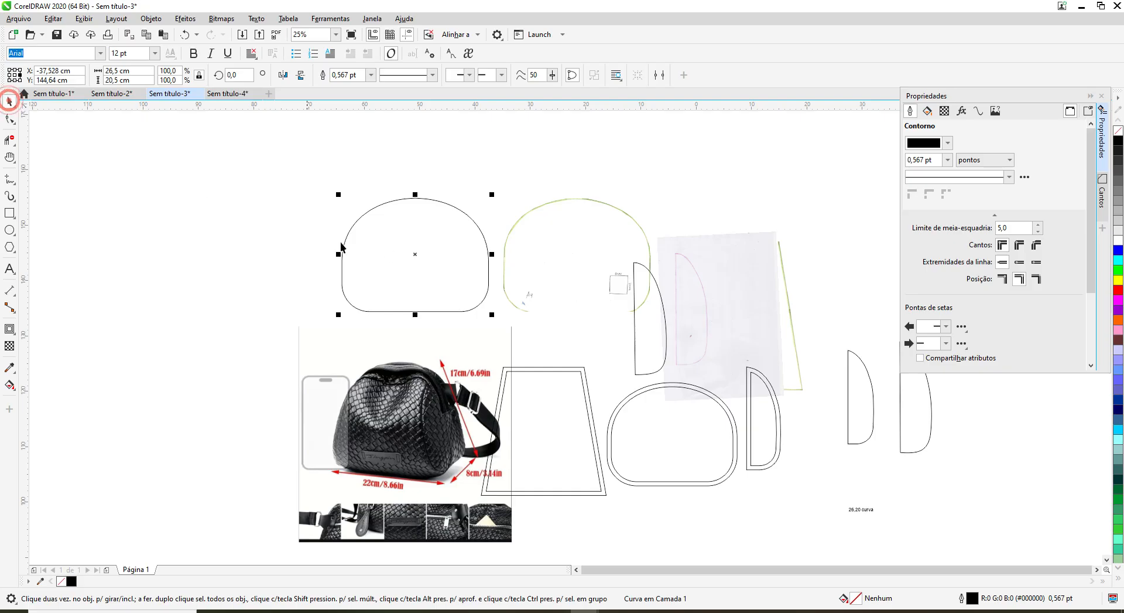
pyautogui.moveTo(414, 254); pyautogui.dragTo(153, 254)
pyautogui.click(551, 253)
pyautogui.moveTo(582, 253); pyautogui.dragTo(392, 209)
pyautogui.click(709, 317)
pyautogui.moveTo(709, 312); pyautogui.dragTo(529, 217)
pyautogui.moveTo(754, 326); pyautogui.dragTo(711, 235)
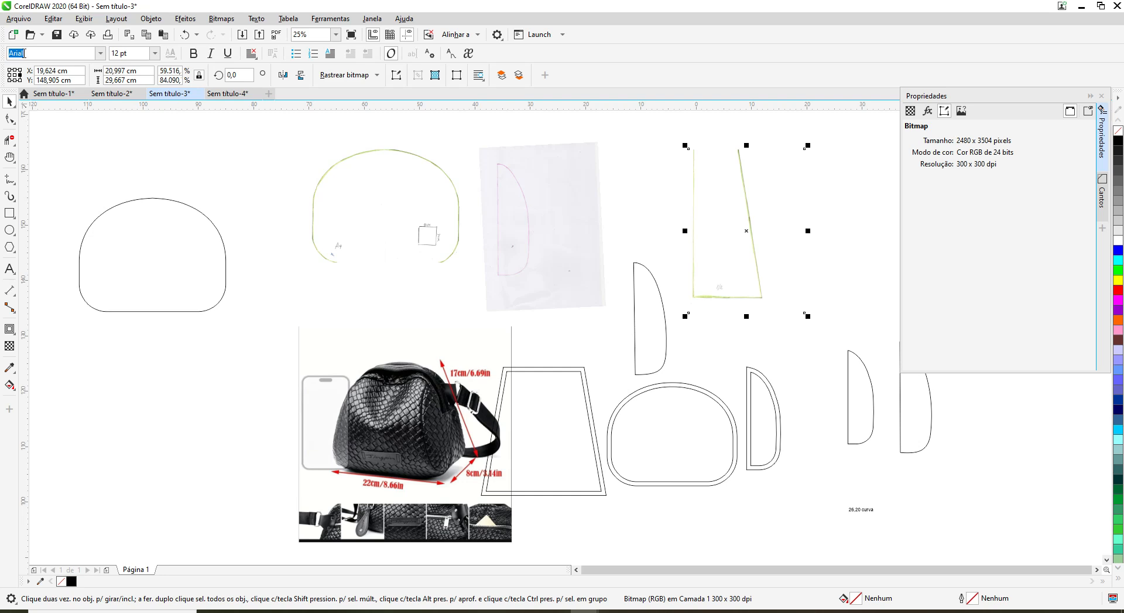
# Step: Preview a colour scan of the hand-drawn side piece at 300 DPI and cancel without acquiring it
pyautogui.click(25, 21)
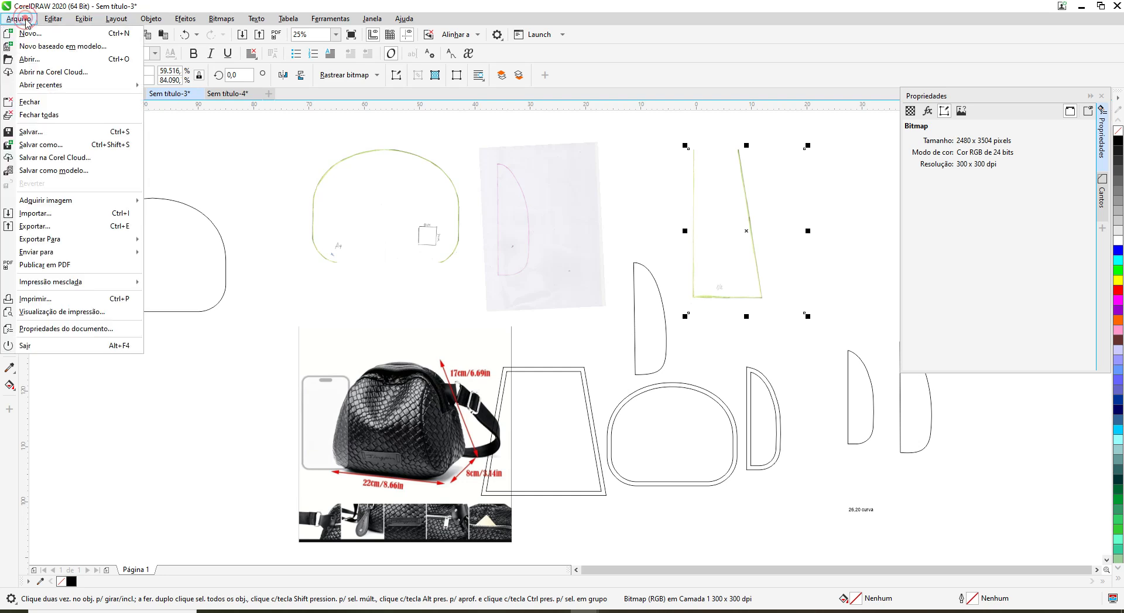
pyautogui.moveTo(23, 203)
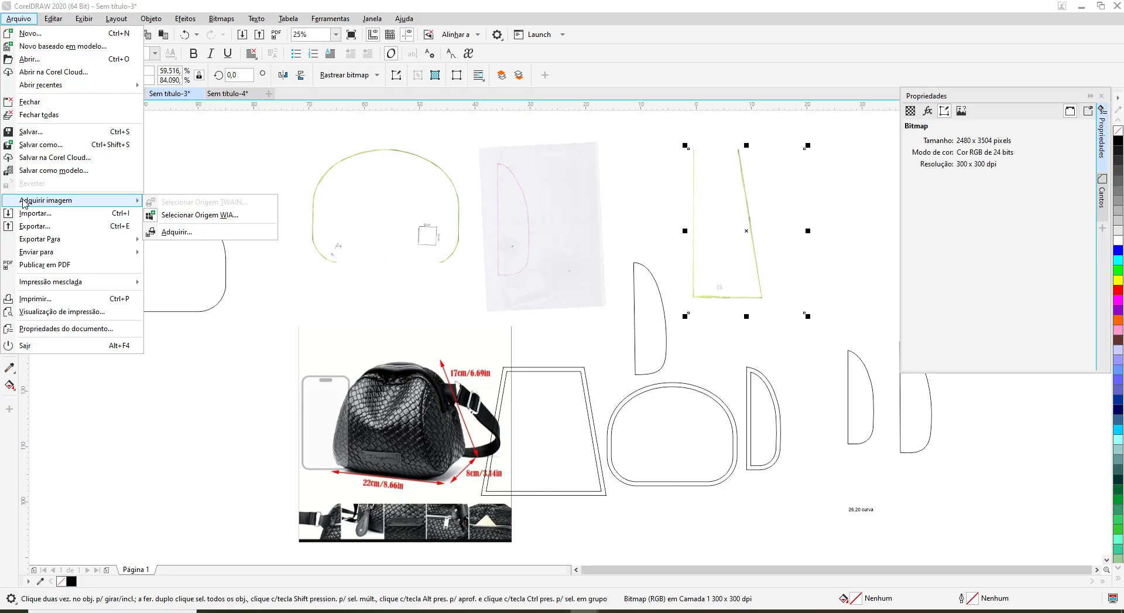
pyautogui.click(200, 235)
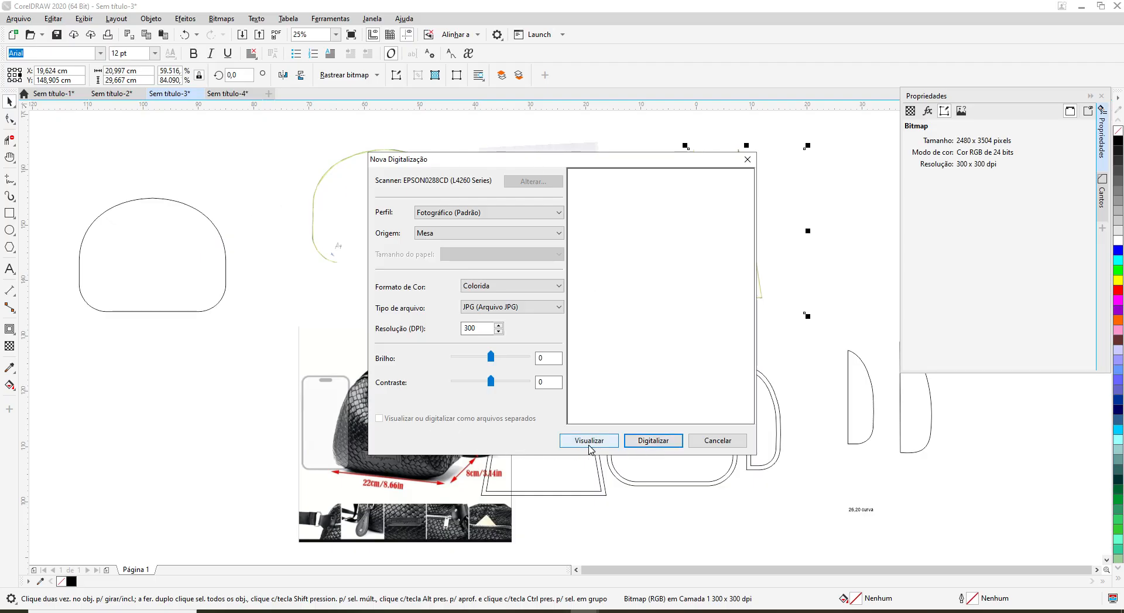
pyautogui.click(587, 443)
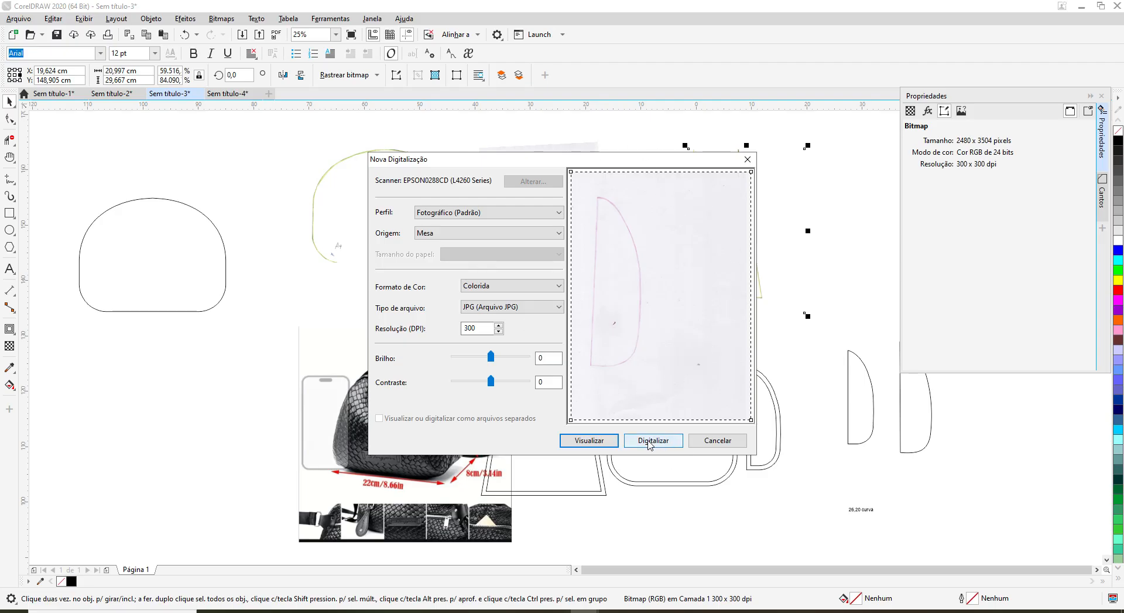
pyautogui.click(719, 448)
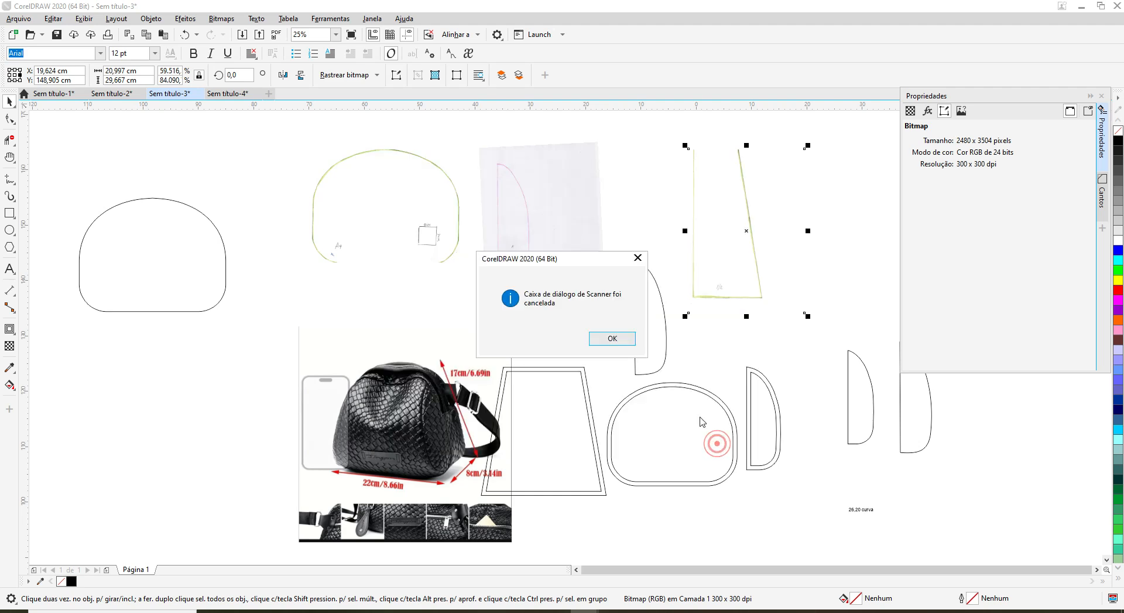
pyautogui.click(612, 339)
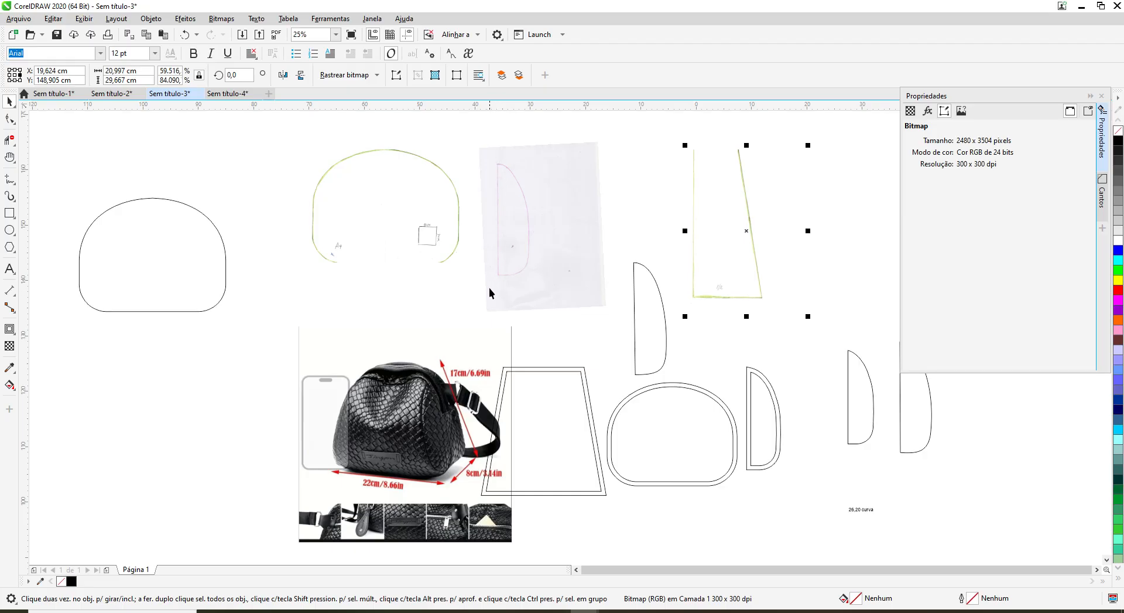
# Step: Shift the scanned half-trapezoid drawing down by about 1,1 cm
pyautogui.click(728, 227)
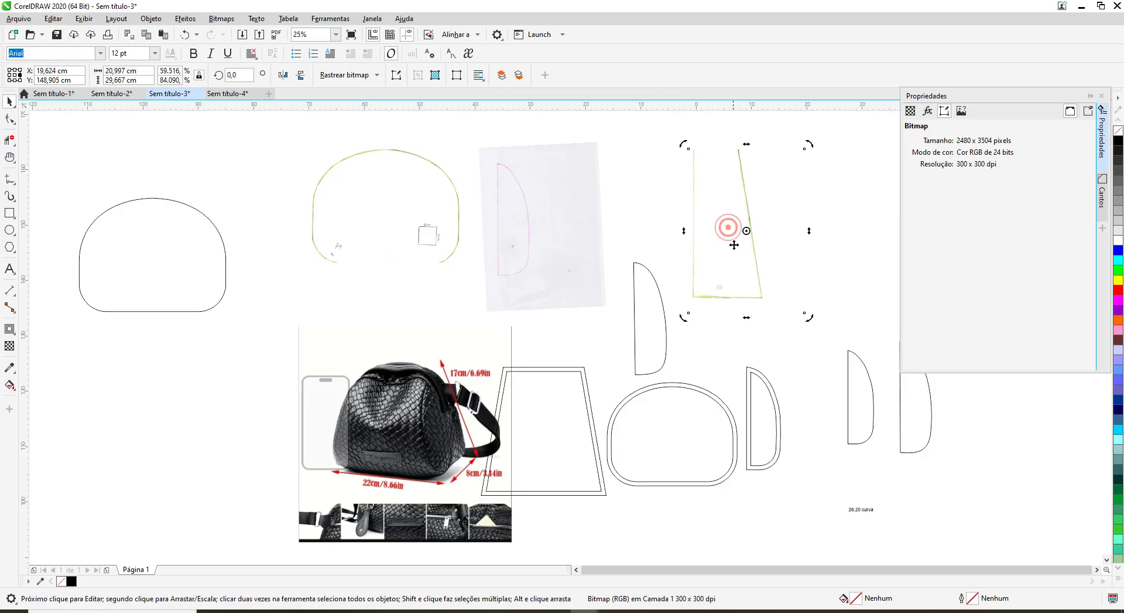
pyautogui.click(635, 128)
pyautogui.scroll(1, 735, 293)
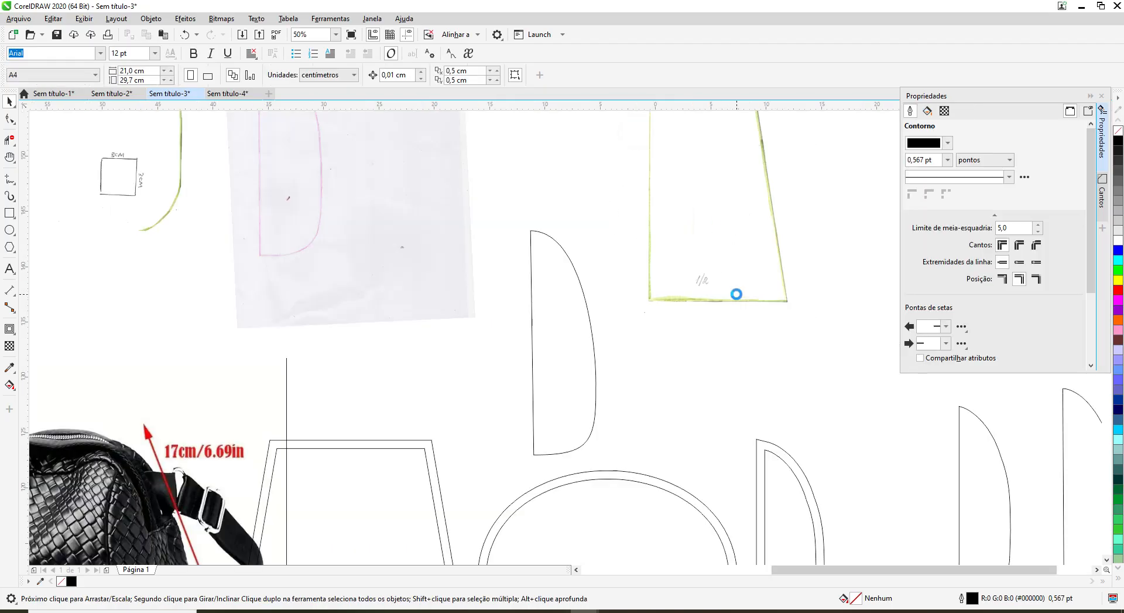
pyautogui.moveTo(690, 188)
pyautogui.mouseDown()
pyautogui.moveTo(683, 326)
pyautogui.moveTo(711, 322)
pyautogui.moveTo(682, 319)
pyautogui.moveTo(708, 188)
pyautogui.mouseUp()
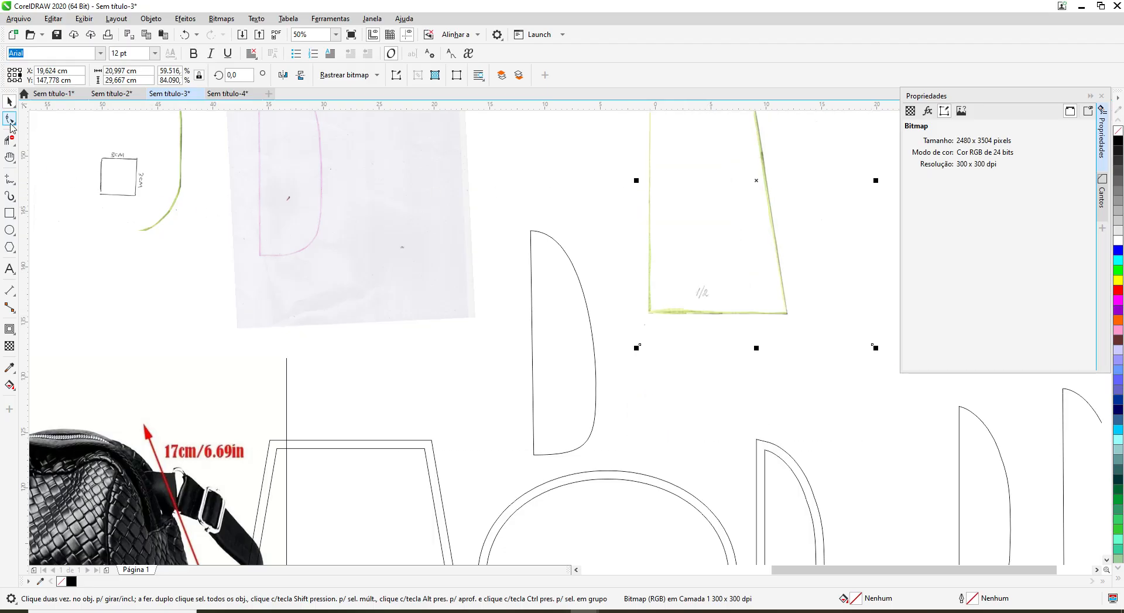
# Step: Move the traced rounded outline next to its scanned drawing and shift the scan away so the two do not overlap
pyautogui.click(117, 200)
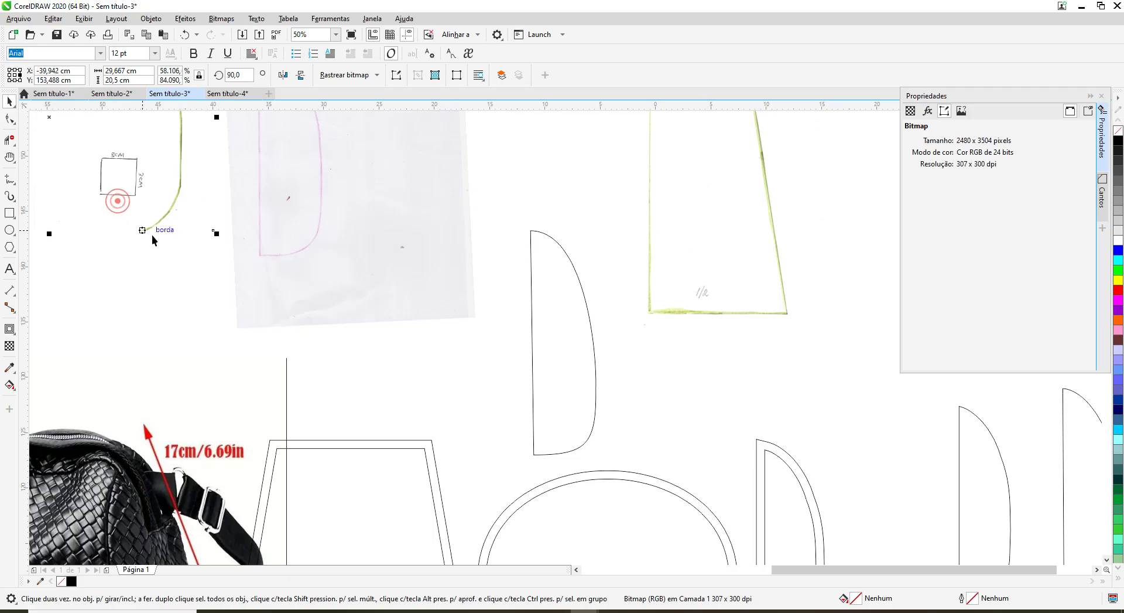
pyautogui.click(10, 157)
pyautogui.moveTo(308, 232); pyautogui.dragTo(595, 195)
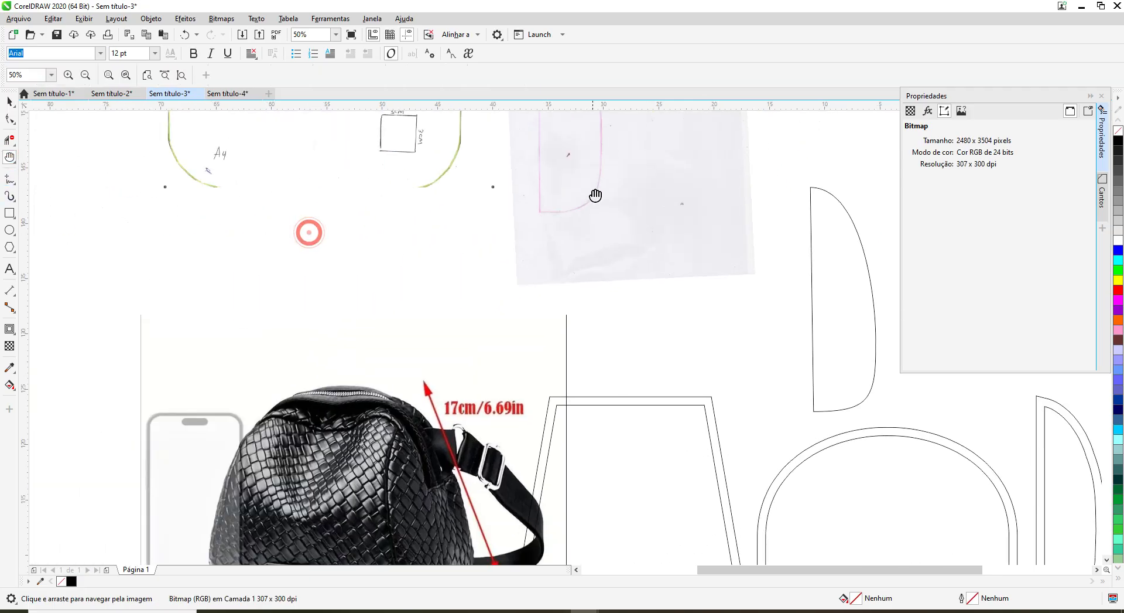
pyautogui.rightClick(585, 207)
pyautogui.moveTo(477, 200); pyautogui.dragTo(338, 275)
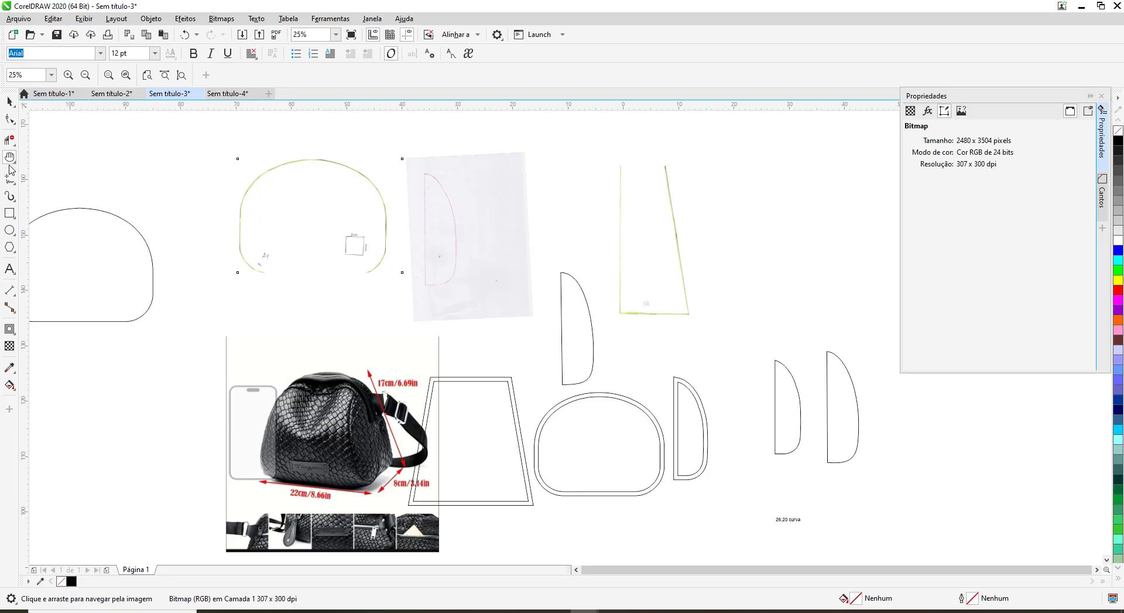
pyautogui.click(12, 163)
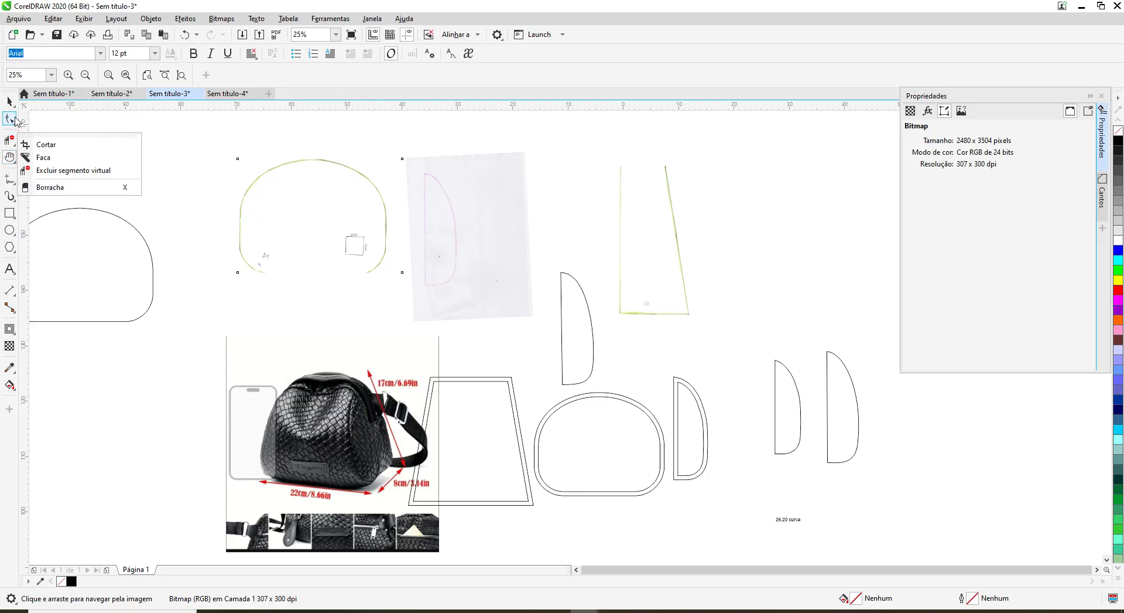
pyautogui.moveTo(11, 105)
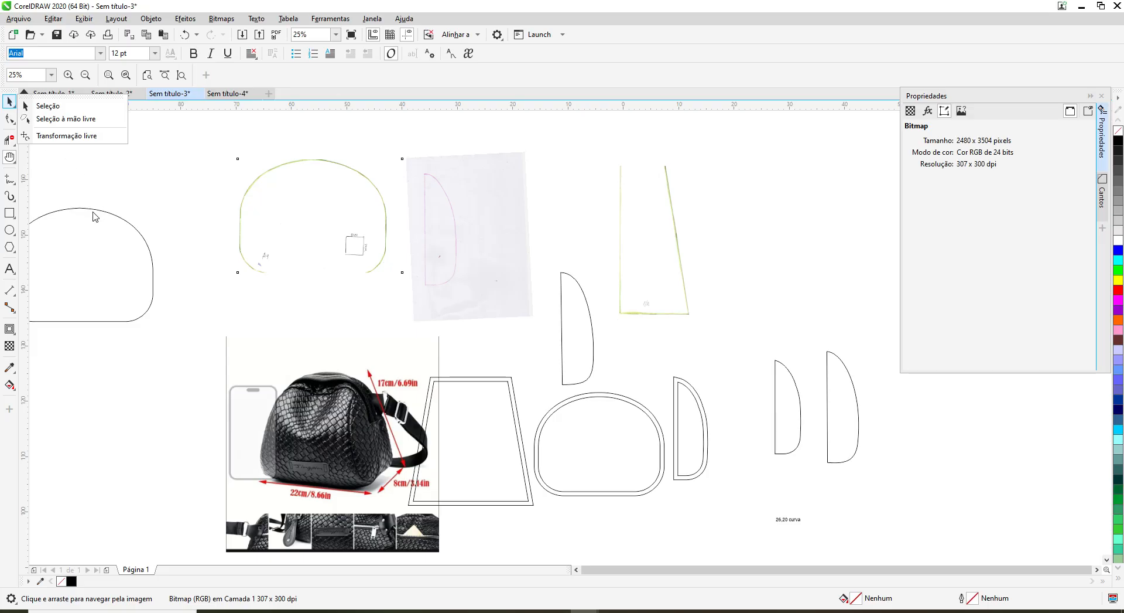
pyautogui.click(51, 107)
pyautogui.click(85, 211)
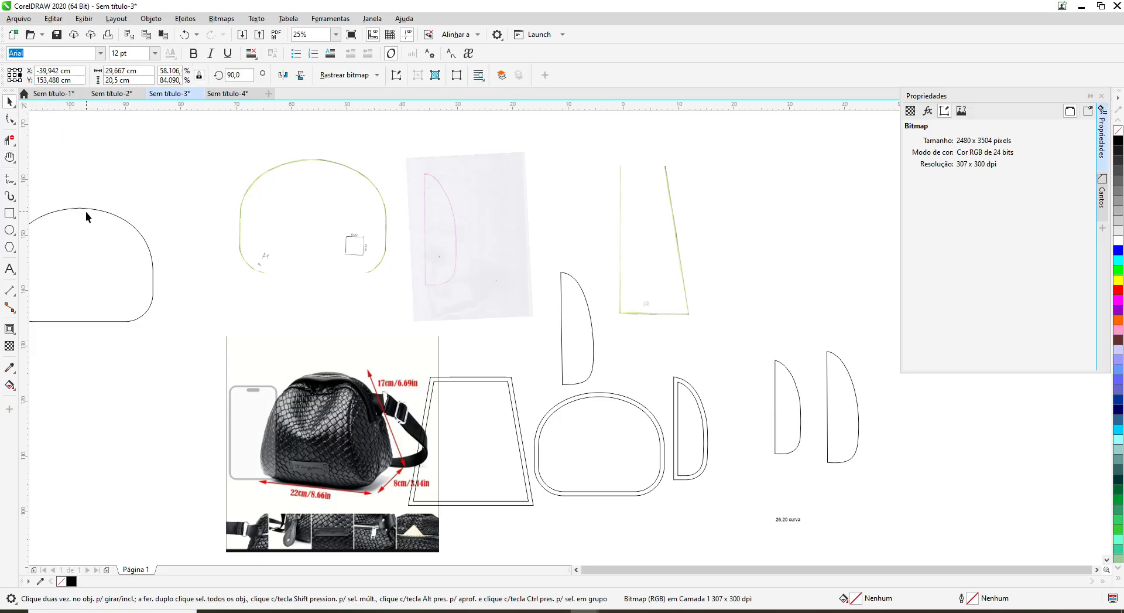
pyautogui.click(86, 209)
pyautogui.moveTo(79, 265); pyautogui.dragTo(171, 220)
pyautogui.click(287, 208)
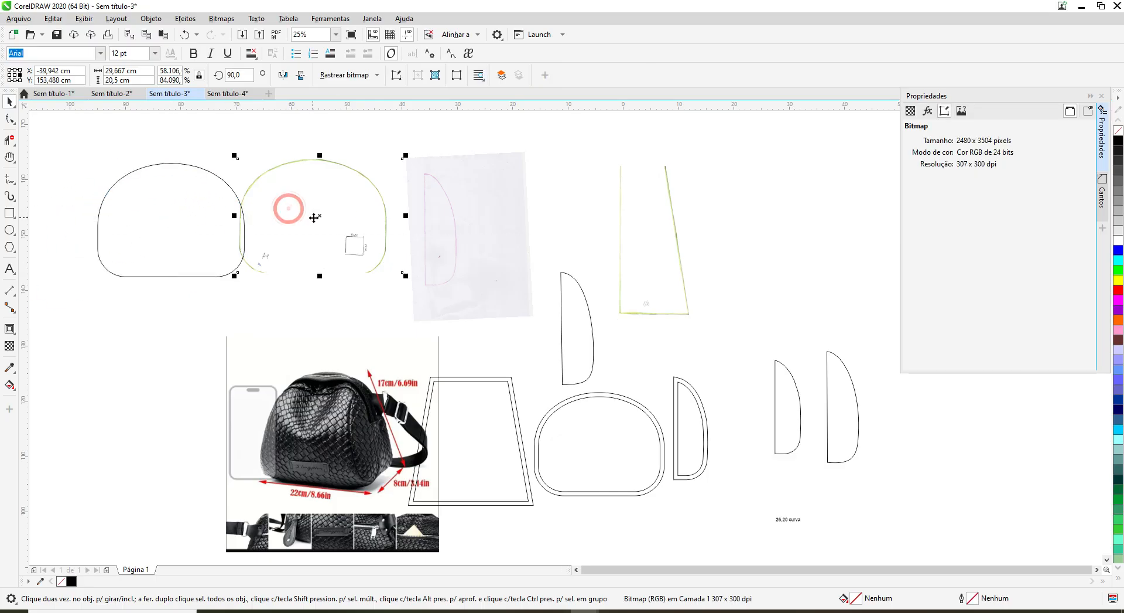
pyautogui.moveTo(322, 215); pyautogui.dragTo(370, 217)
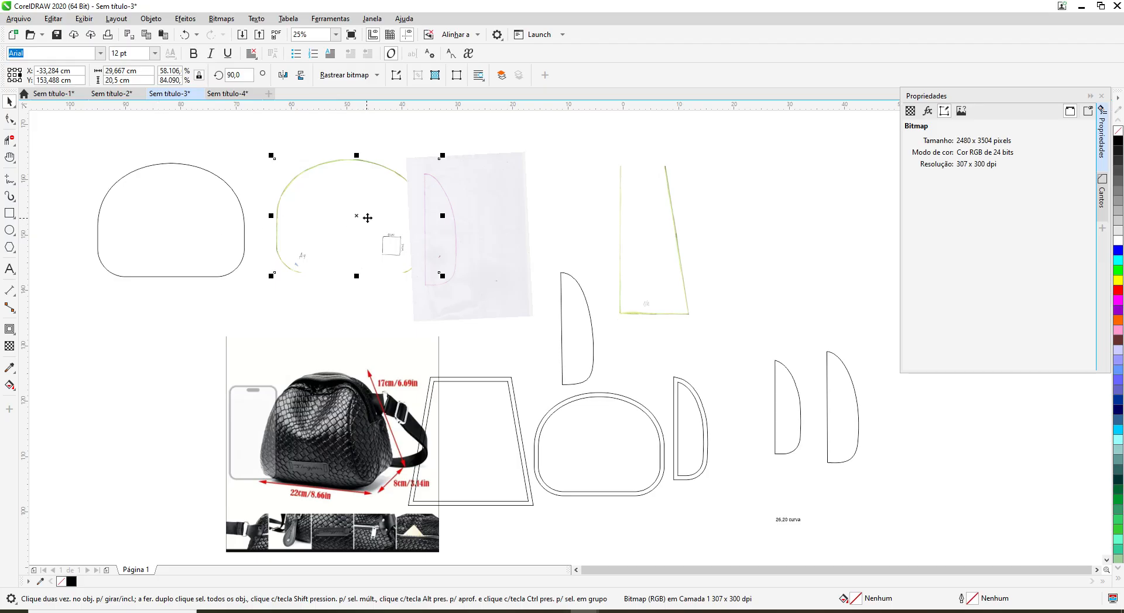
# Step: Move the side-piece scan off the rounded drawing and place it between the rounded and half-trapezoid scans
pyautogui.click(650, 215)
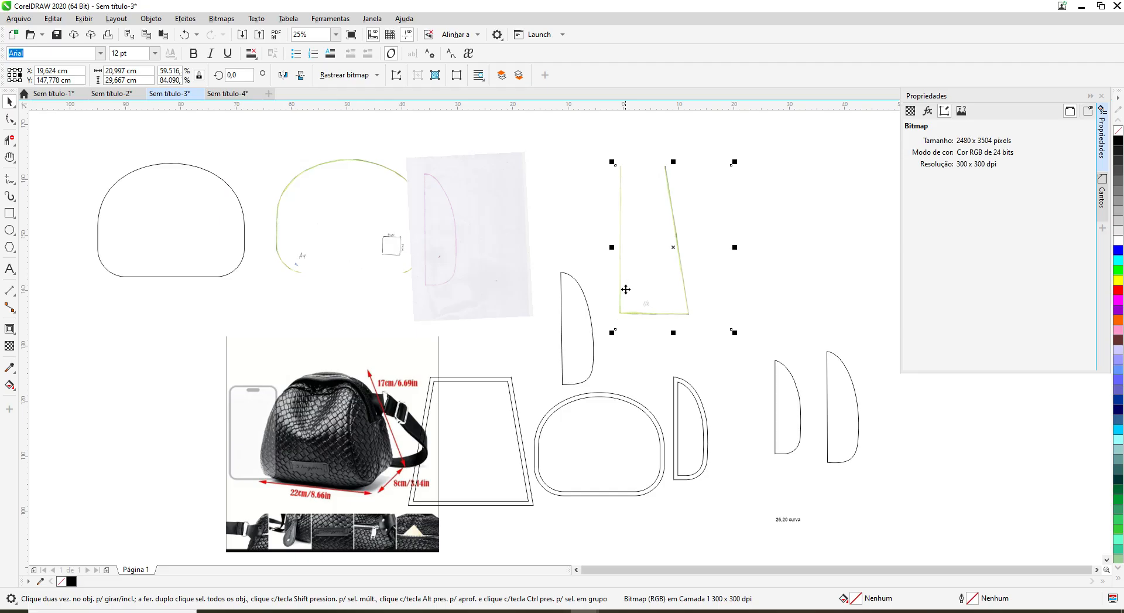
pyautogui.click(205, 170)
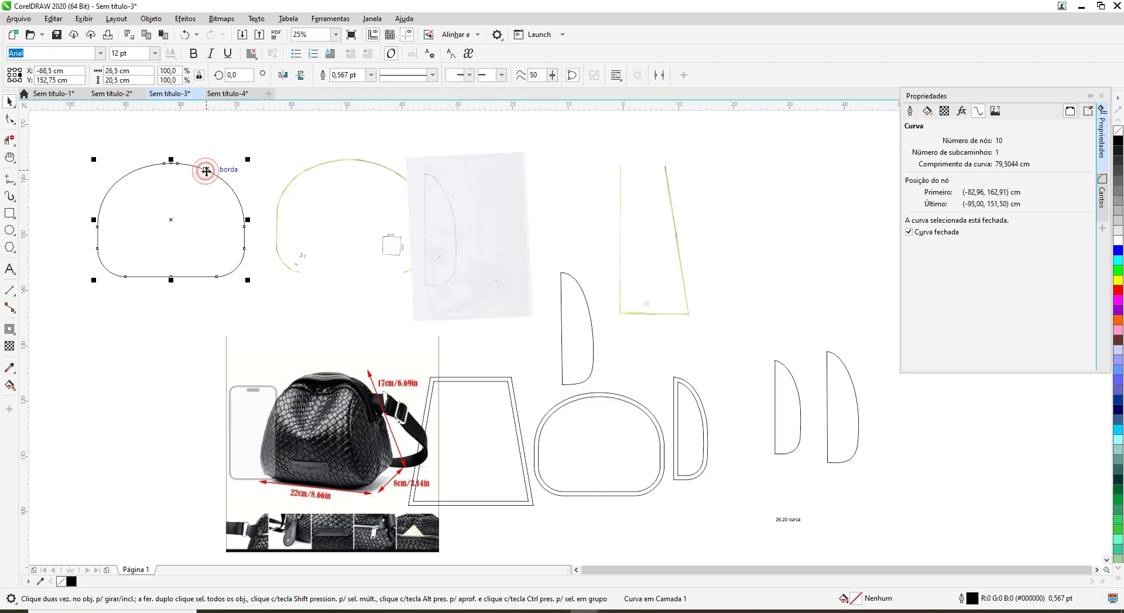
pyautogui.click(378, 160)
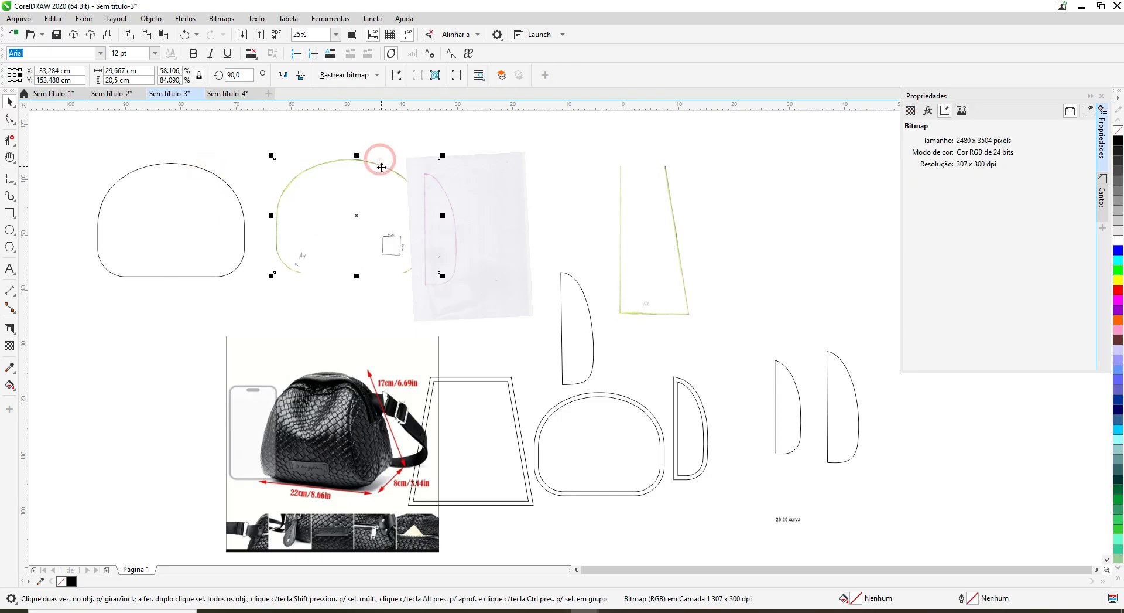
pyautogui.moveTo(496, 202); pyautogui.dragTo(666, 194)
pyautogui.click(410, 169)
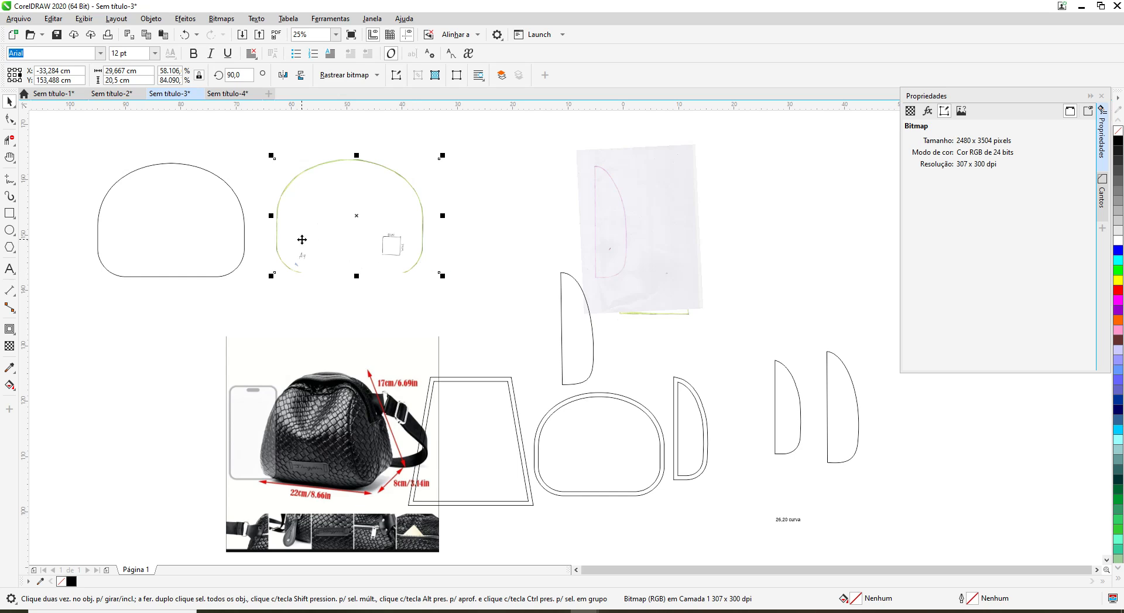
pyautogui.click(625, 216)
pyautogui.moveTo(641, 214); pyautogui.dragTo(513, 215)
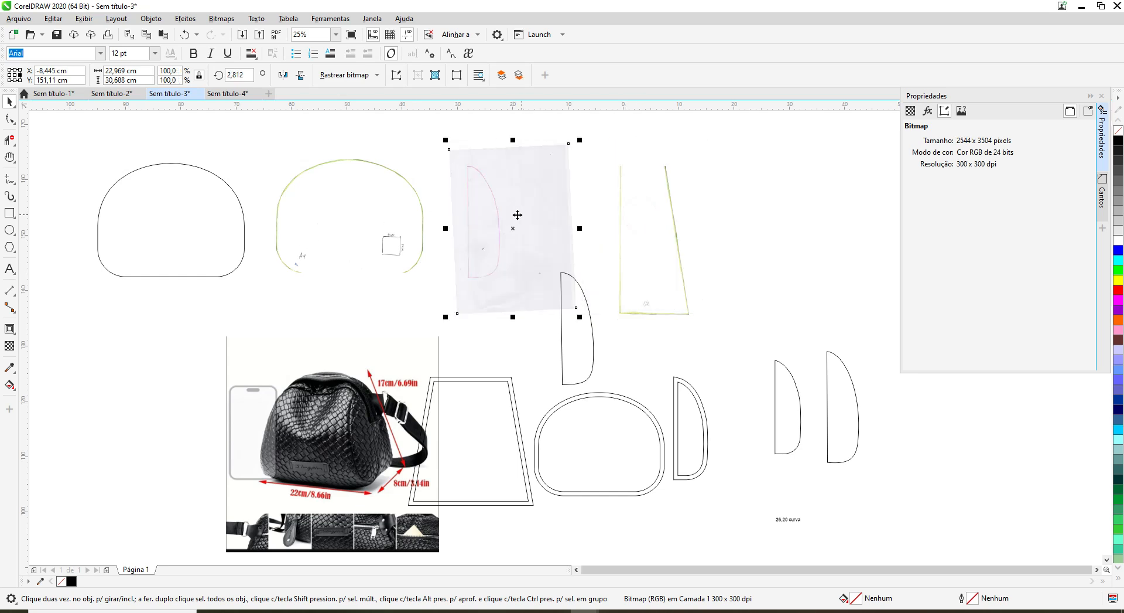
# Step: Switch to the Sem título-4 drawing and examine the notes with the bag's height, width, side and back measurements
pyautogui.click(187, 175)
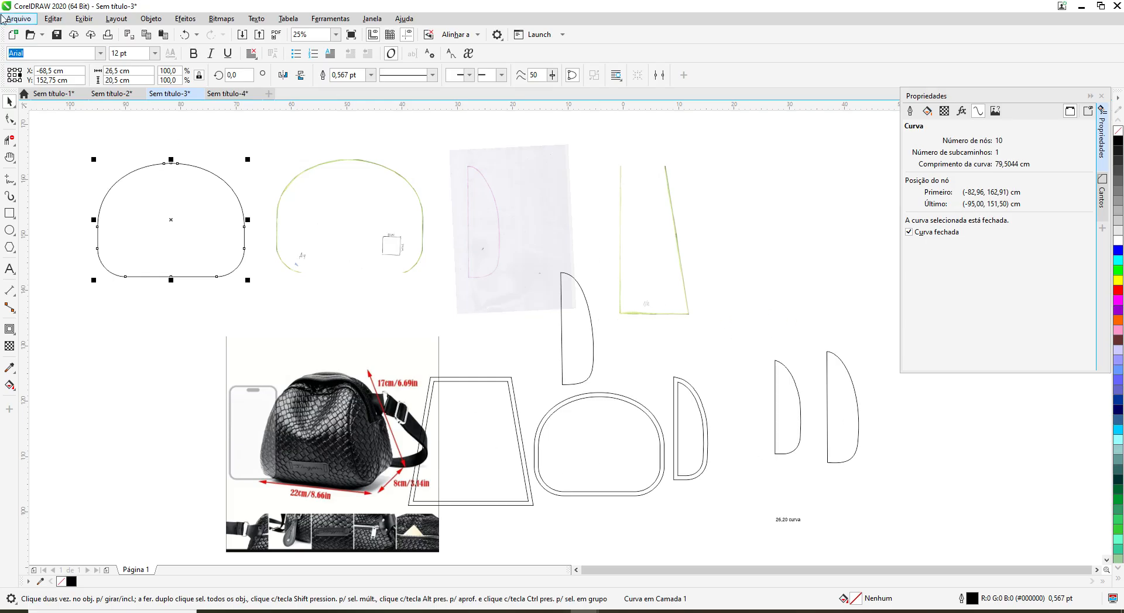
pyautogui.click(227, 95)
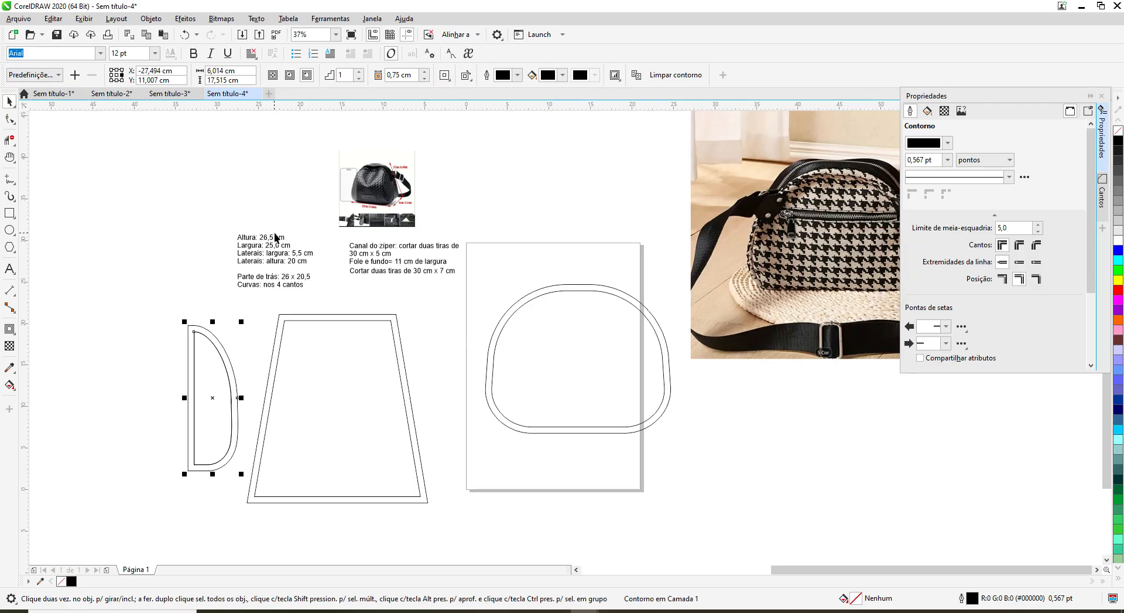
pyautogui.scroll(2, 276, 236)
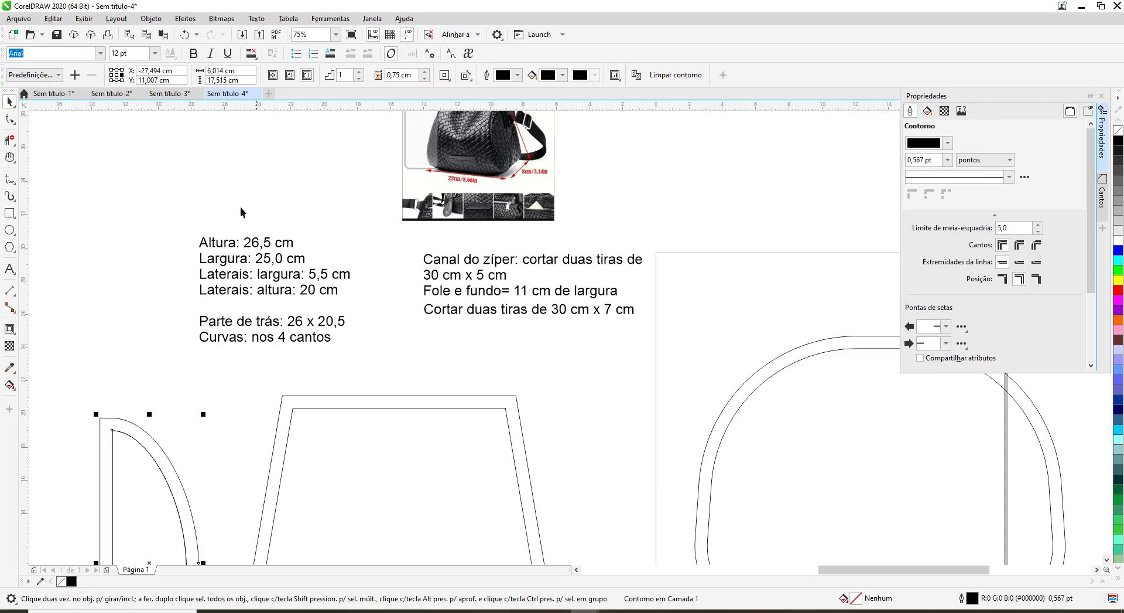
pyautogui.scroll(-2, 207, 240)
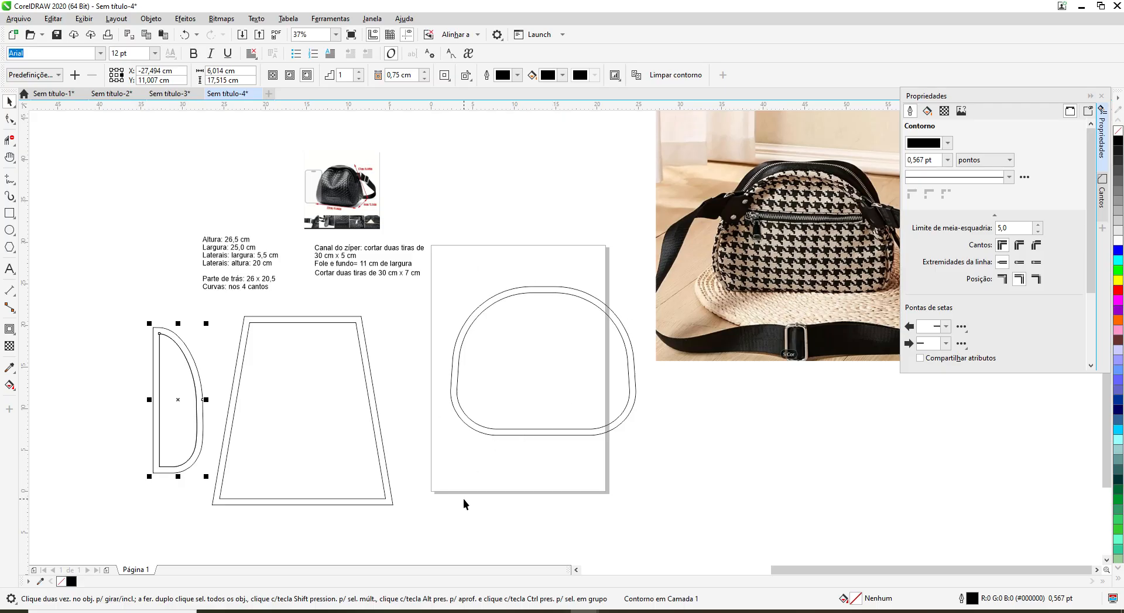
# Step: Move the dimensioned houndstooth bag photo above the pattern pieces, and place the black bag photo beside it, enlarged to about 28,2 x 28,5 cm
pyautogui.scroll(-2, 462, 497)
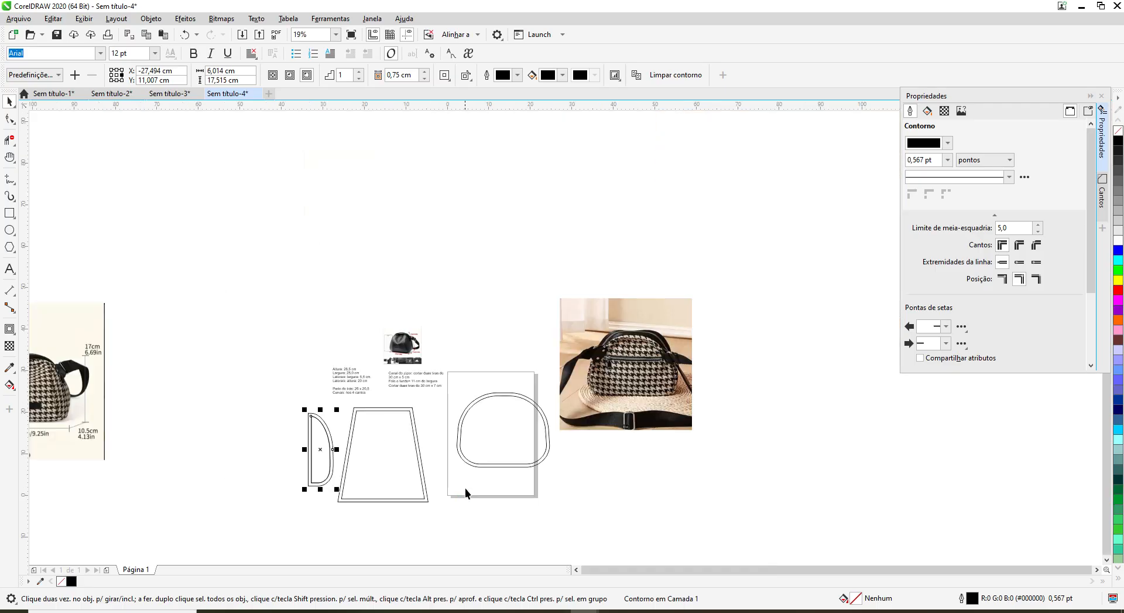
pyautogui.click(82, 331)
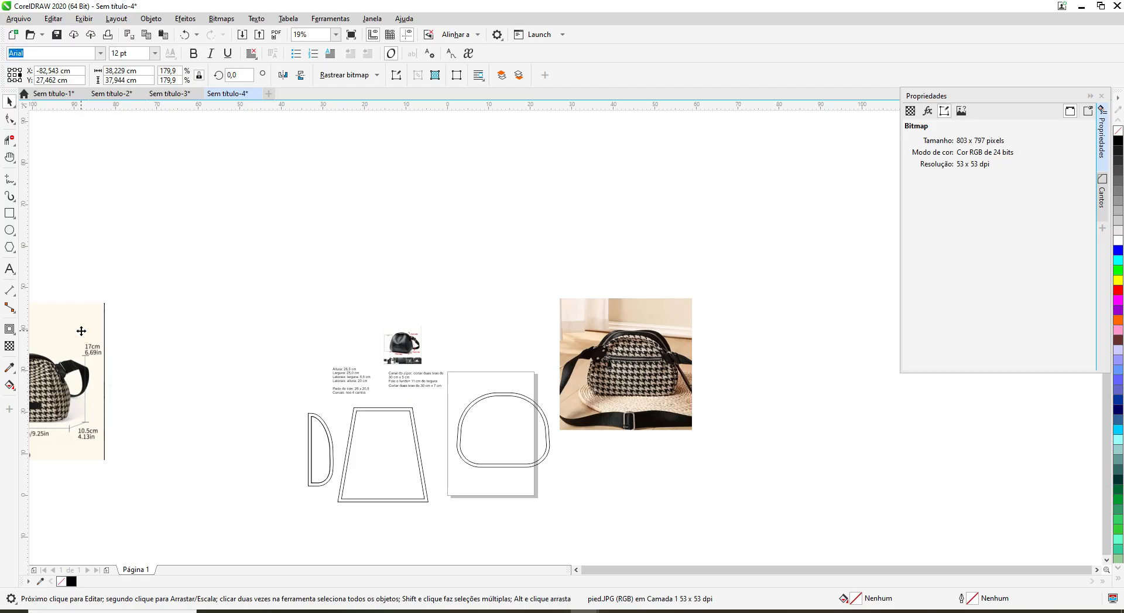
pyautogui.moveTo(81, 330); pyautogui.dragTo(280, 184)
pyautogui.click(405, 343)
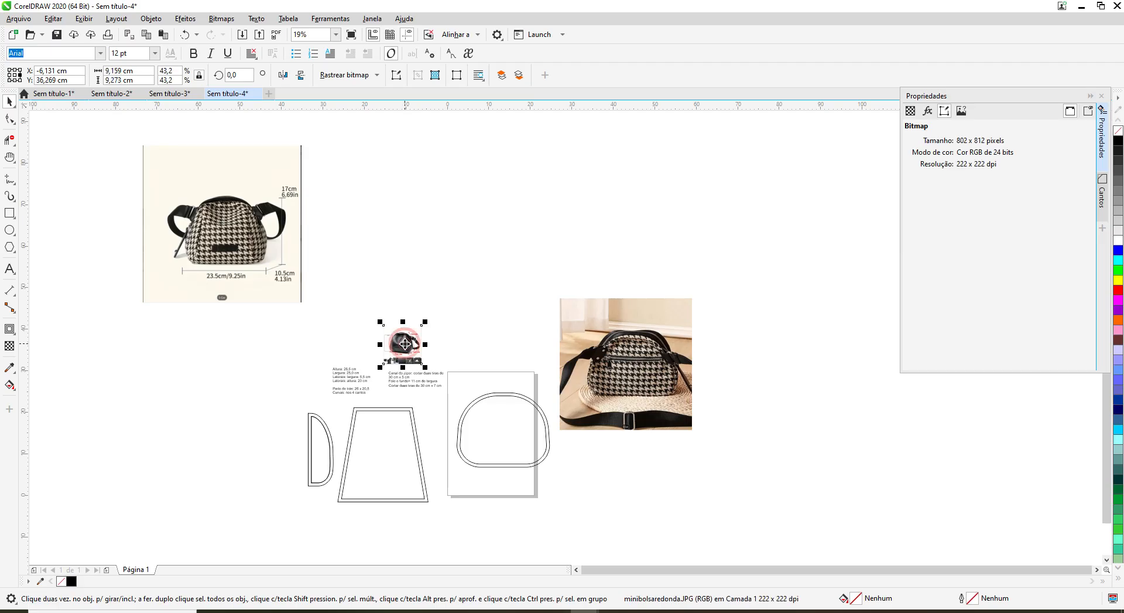
pyautogui.moveTo(400, 343); pyautogui.dragTo(525, 359)
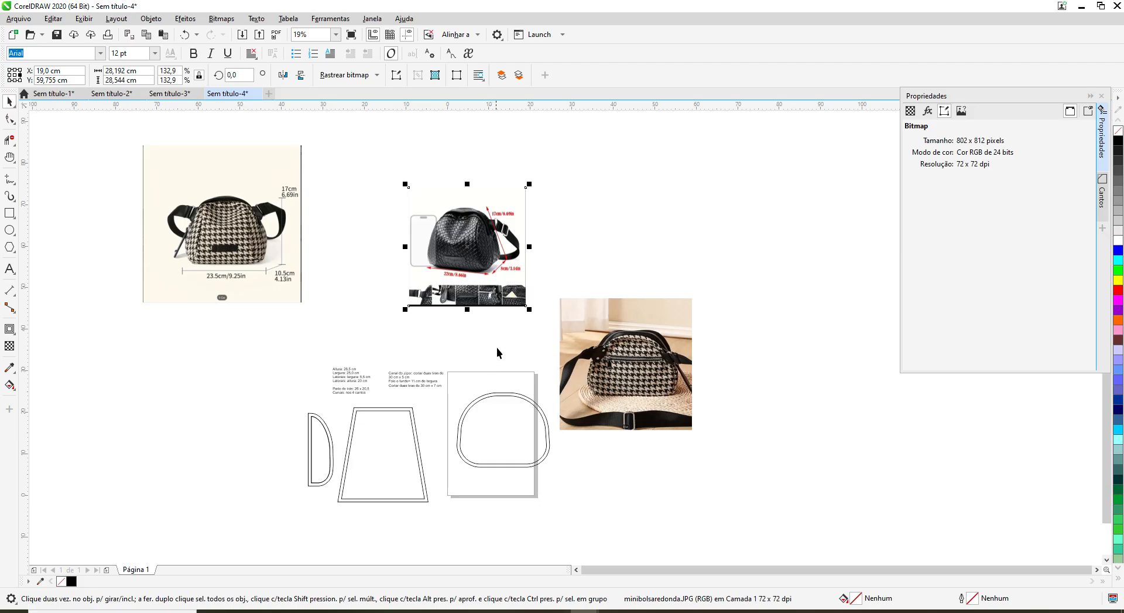
# Step: Review the zipper strip and gusset cutting notes, the three pattern pieces with their allowance contours, and the bag reference photos
pyautogui.click(383, 382)
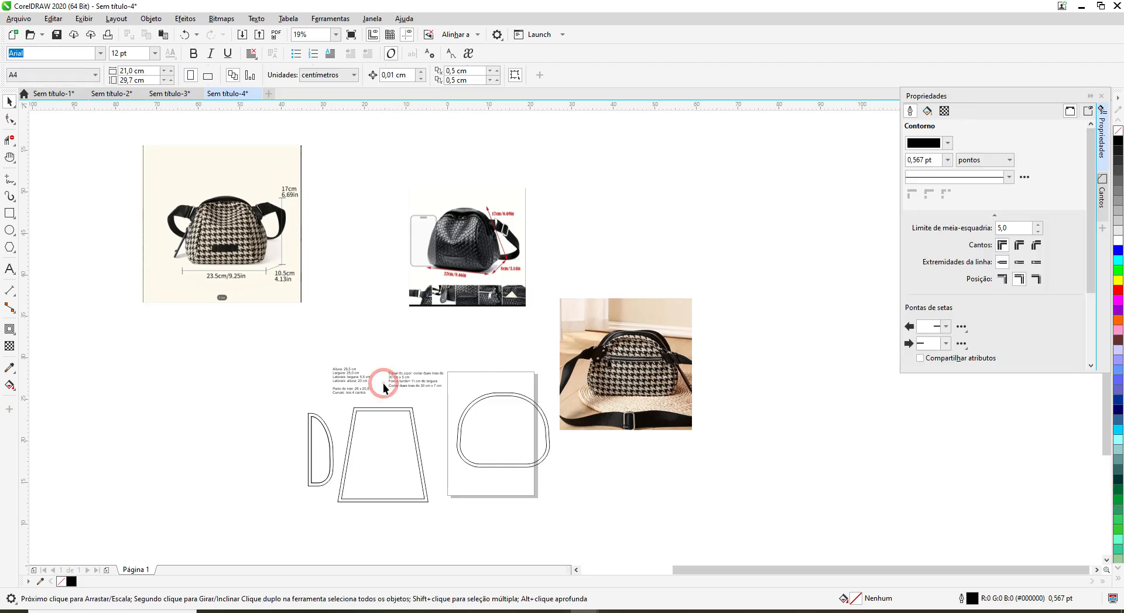
pyautogui.scroll(4, 383, 382)
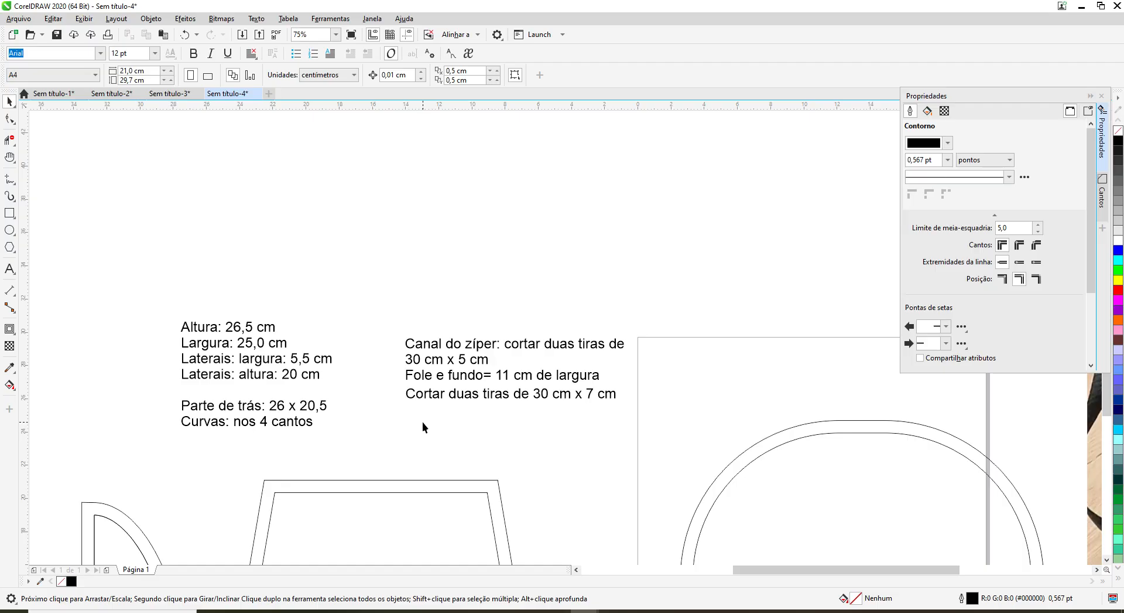
pyautogui.scroll(-2, 422, 420)
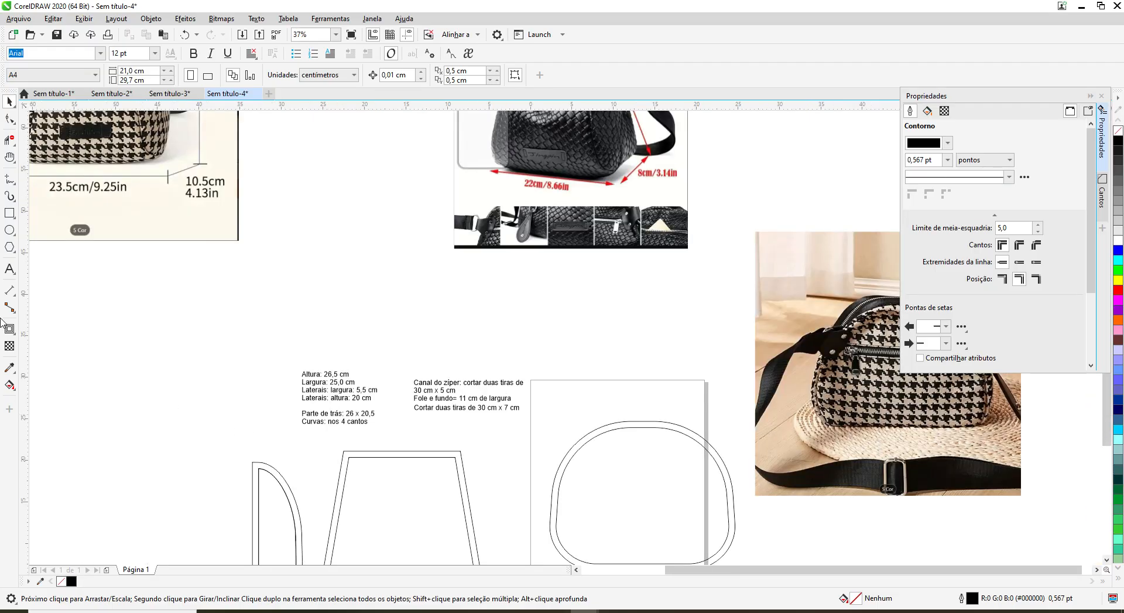
pyautogui.click(9, 157)
pyautogui.moveTo(434, 545); pyautogui.dragTo(389, 371)
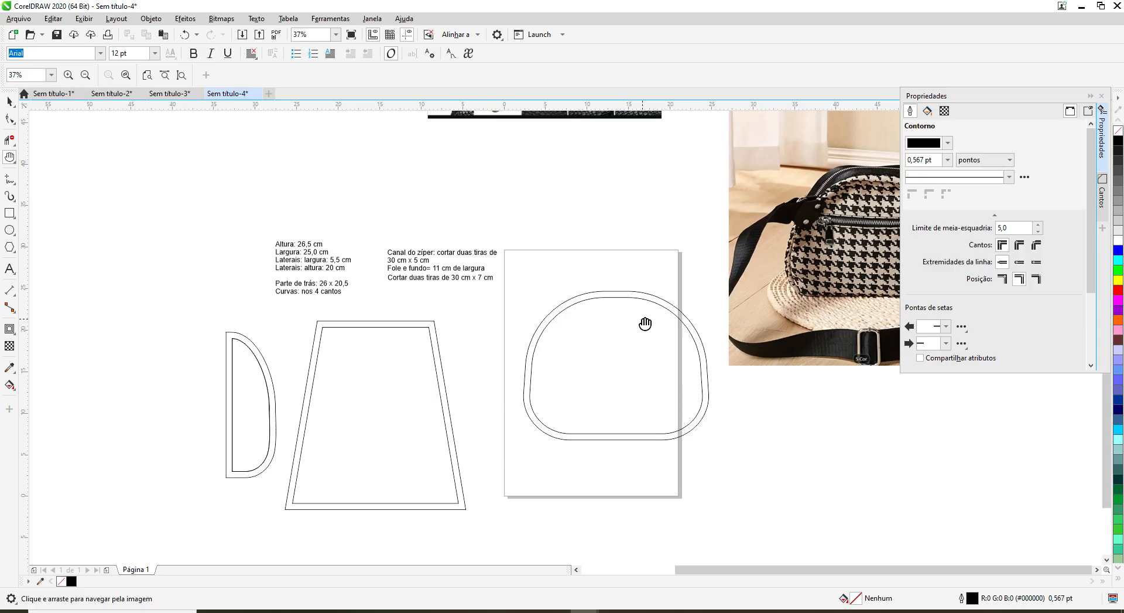
pyautogui.scroll(-2, 650, 325)
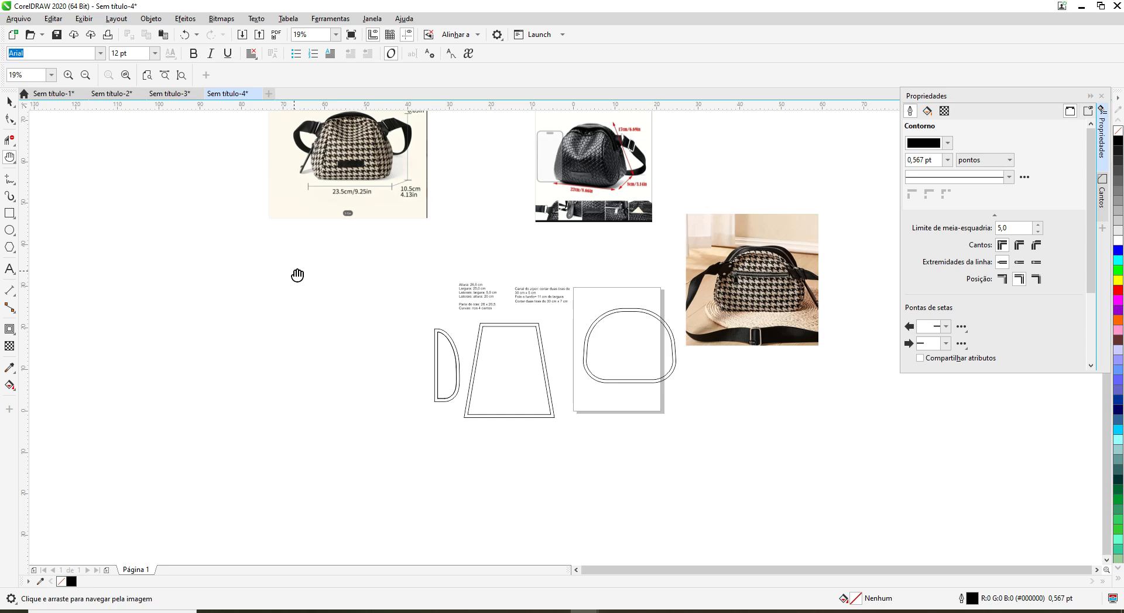
pyautogui.moveTo(483, 223); pyautogui.dragTo(407, 268)
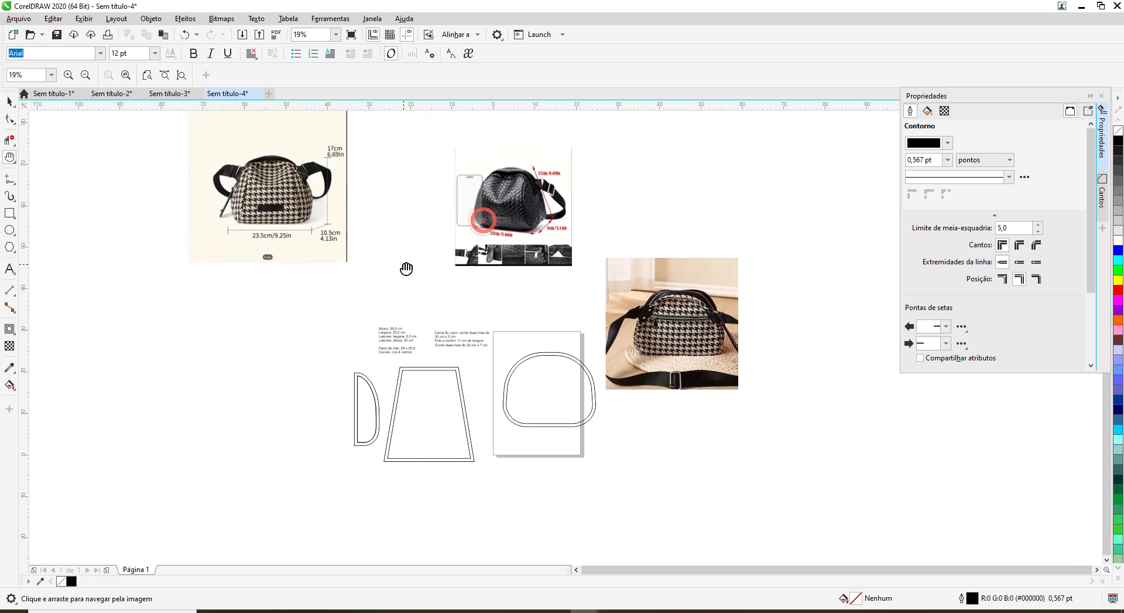